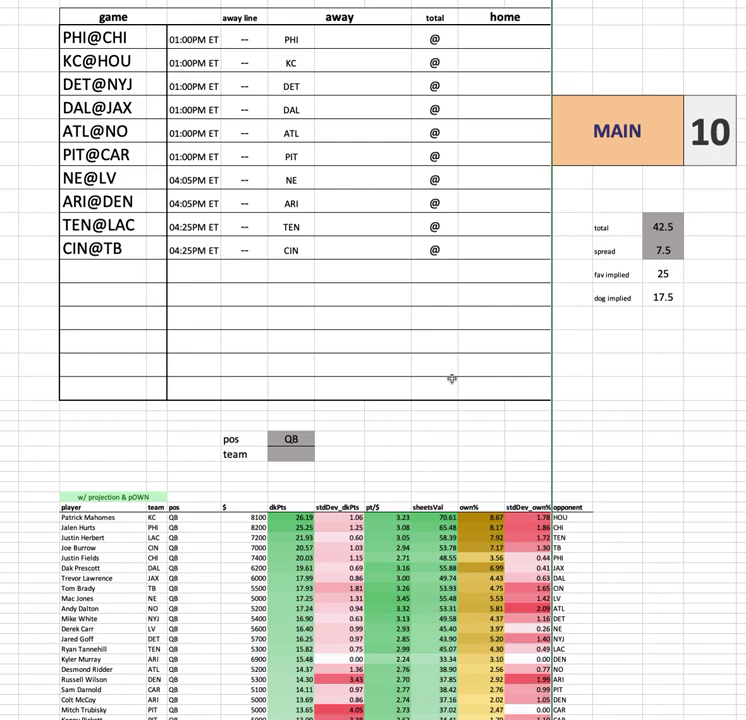
# Step: Highlight the stdDev_own% values for all listed quarterbacks in the projection table
pyautogui.click(432, 454)
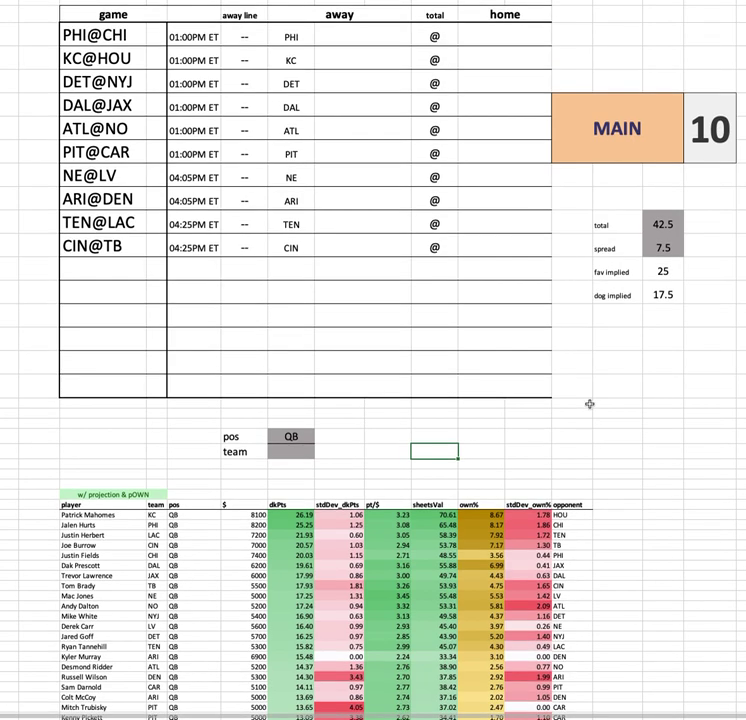
pyautogui.scroll(-3, 589, 403)
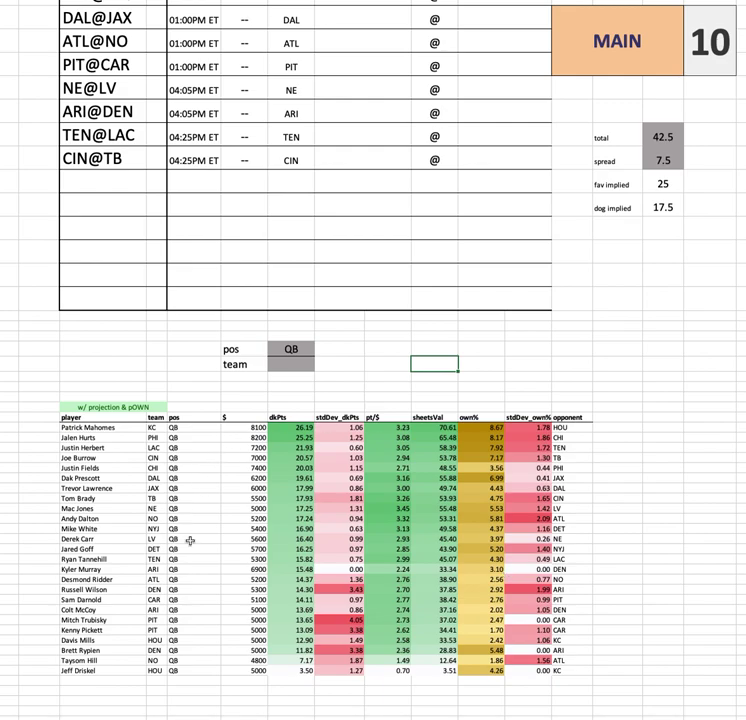
pyautogui.moveTo(537, 428); pyautogui.dragTo(533, 671)
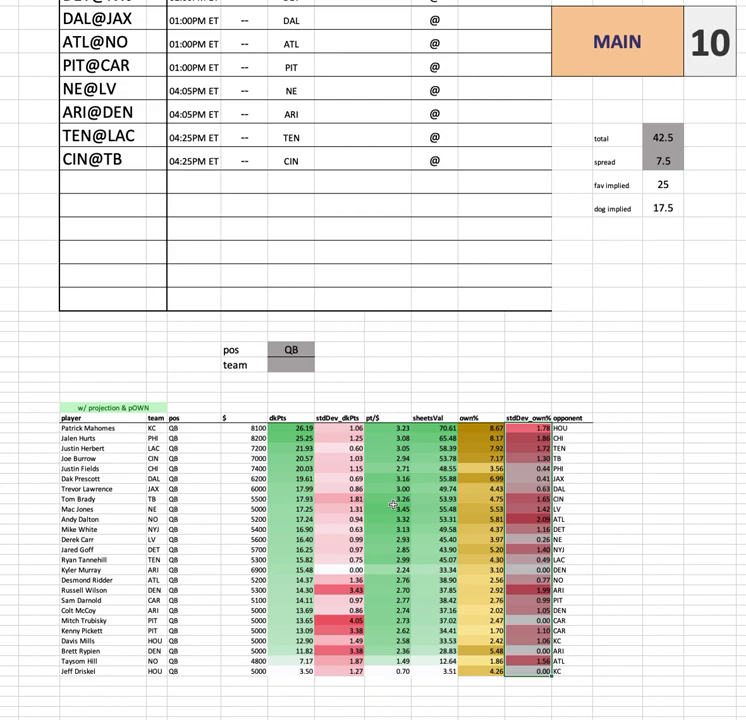
# Step: Examine the kickoff times of all ten games and the four late-afternoon matchups from NE@LV to CIN@TB
pyautogui.scroll(2, 322, 258)
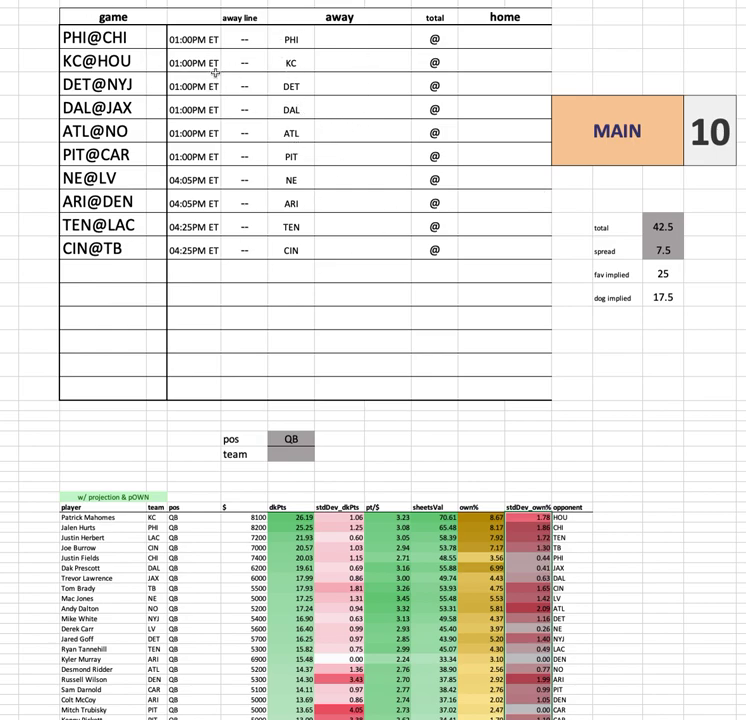
pyautogui.moveTo(201, 38); pyautogui.dragTo(200, 252)
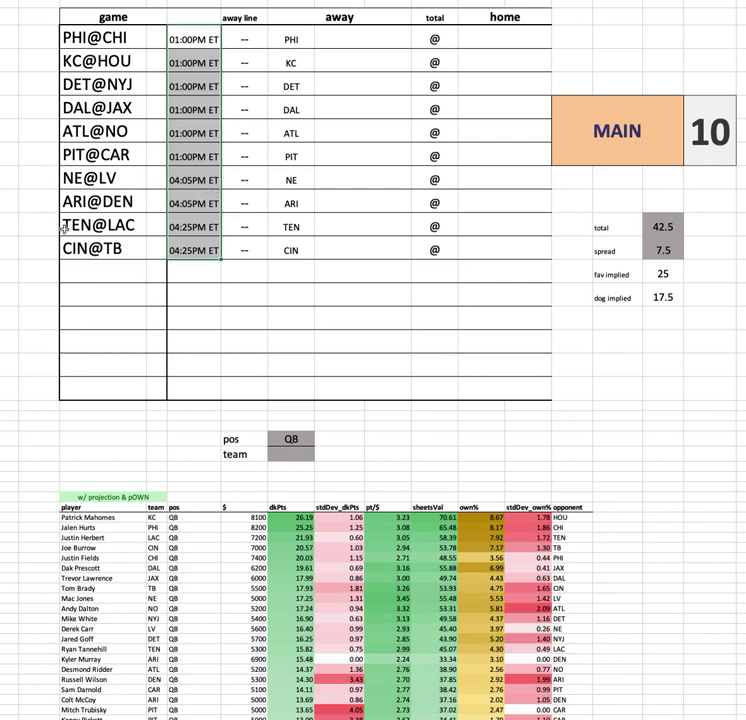
pyautogui.moveTo(90, 178); pyautogui.dragTo(474, 256)
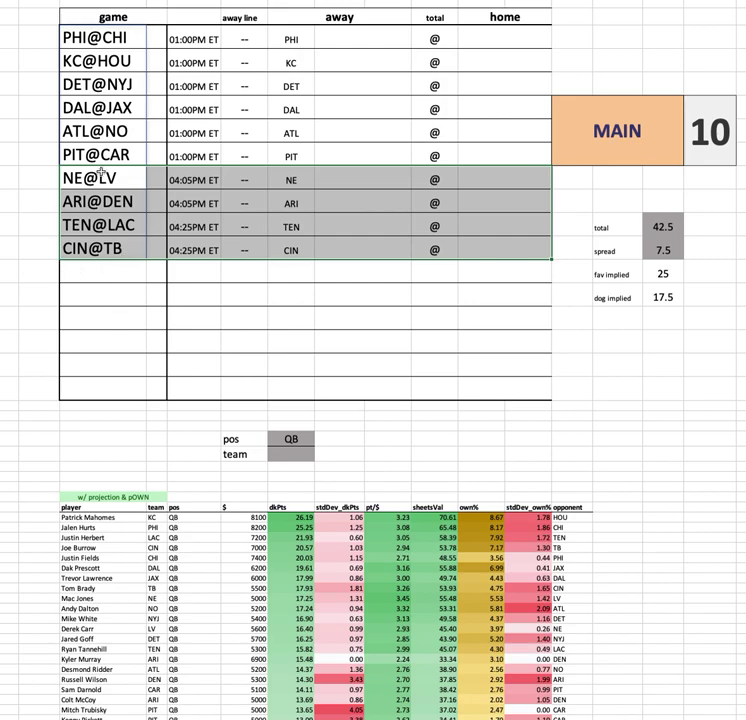
pyautogui.click(82, 222)
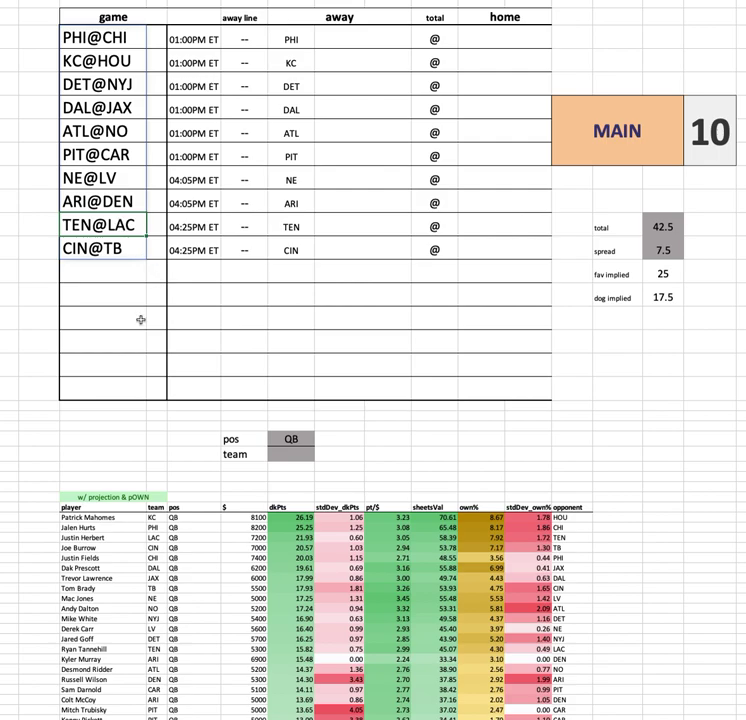
pyautogui.click(145, 183)
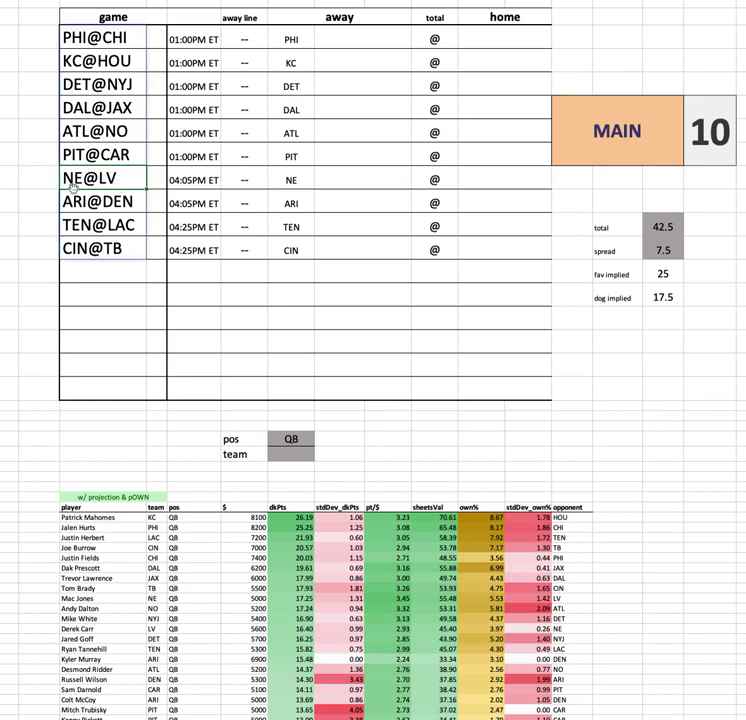
pyautogui.moveTo(105, 200); pyautogui.dragTo(113, 245)
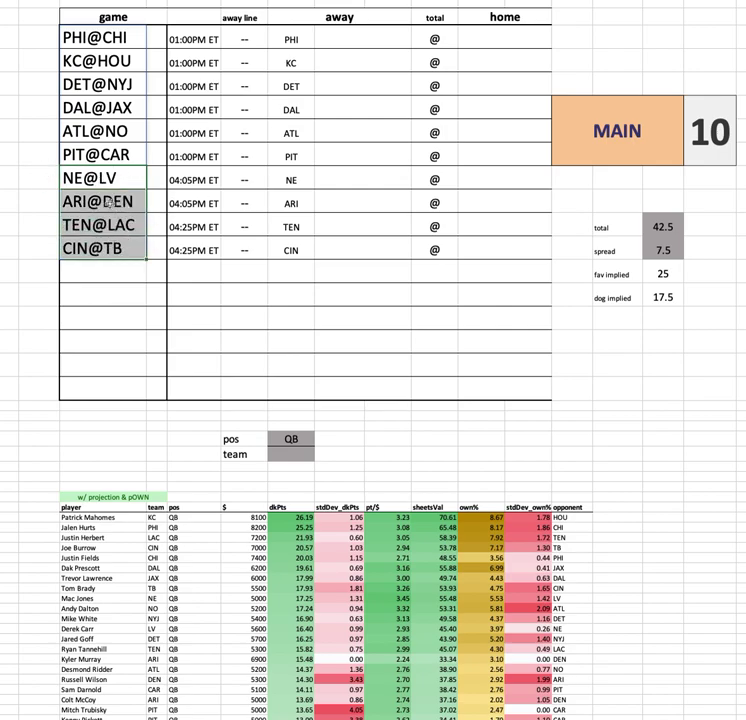
pyautogui.click(115, 200)
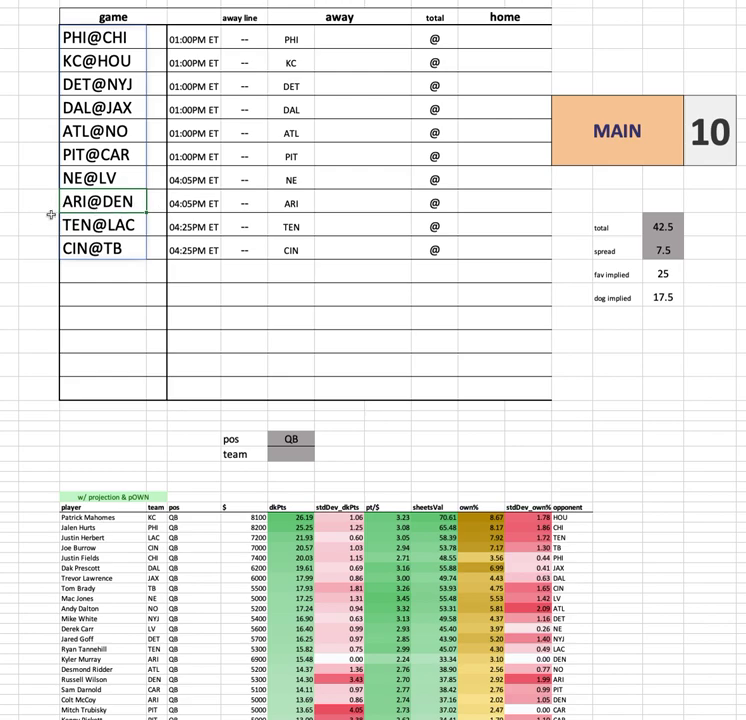
pyautogui.click(79, 253)
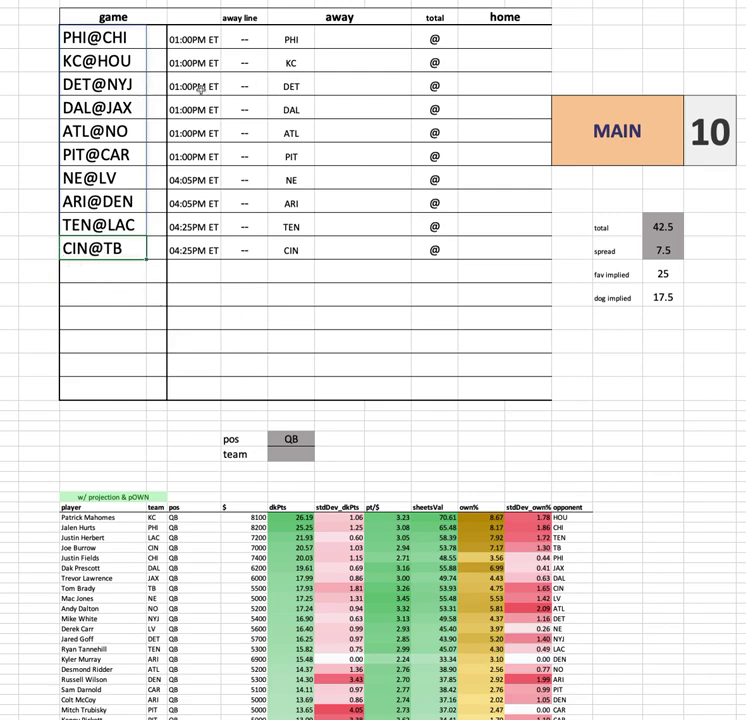
# Step: Highlight the own% column of the quarterback projection table to review projected ownership
pyautogui.scroll(-3, 436, 275)
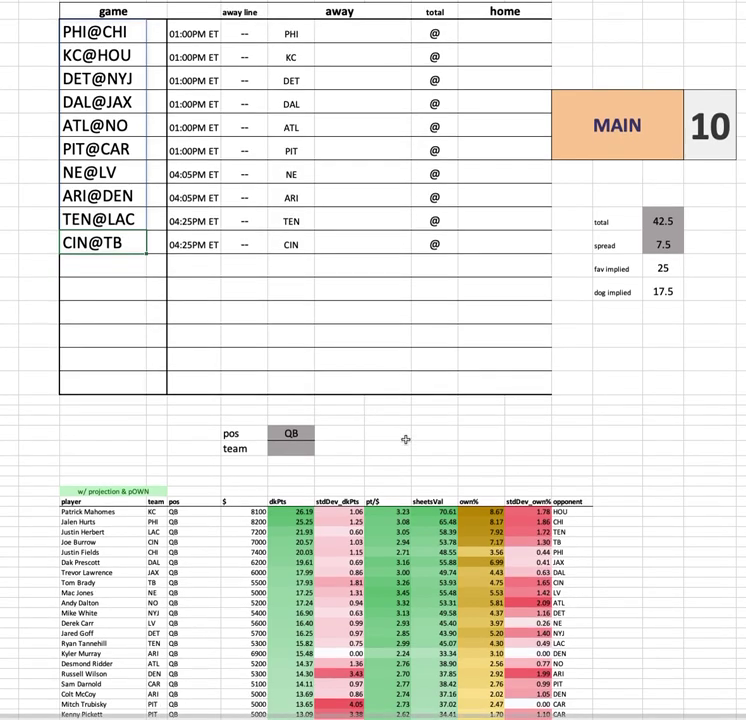
pyautogui.scroll(-1, 433, 388)
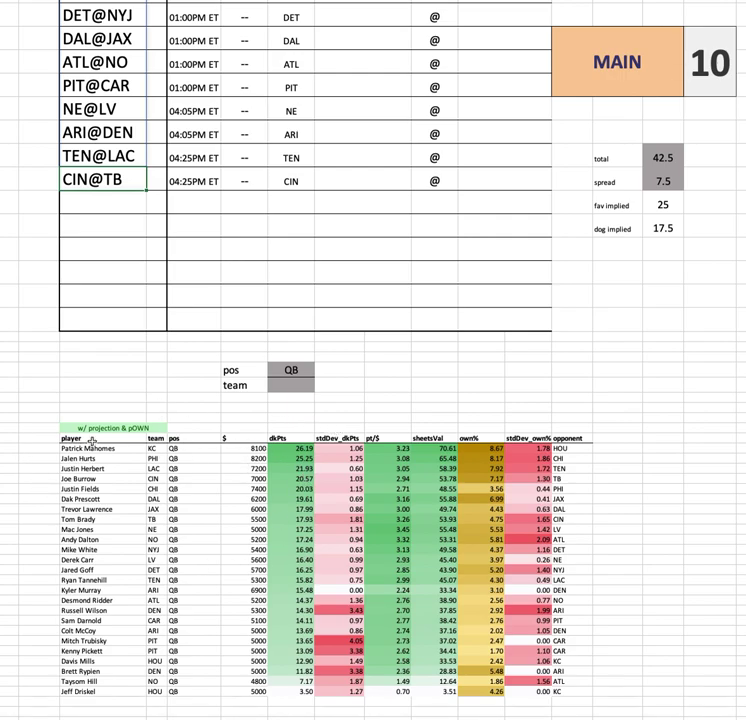
pyautogui.scroll(-1, 90, 446)
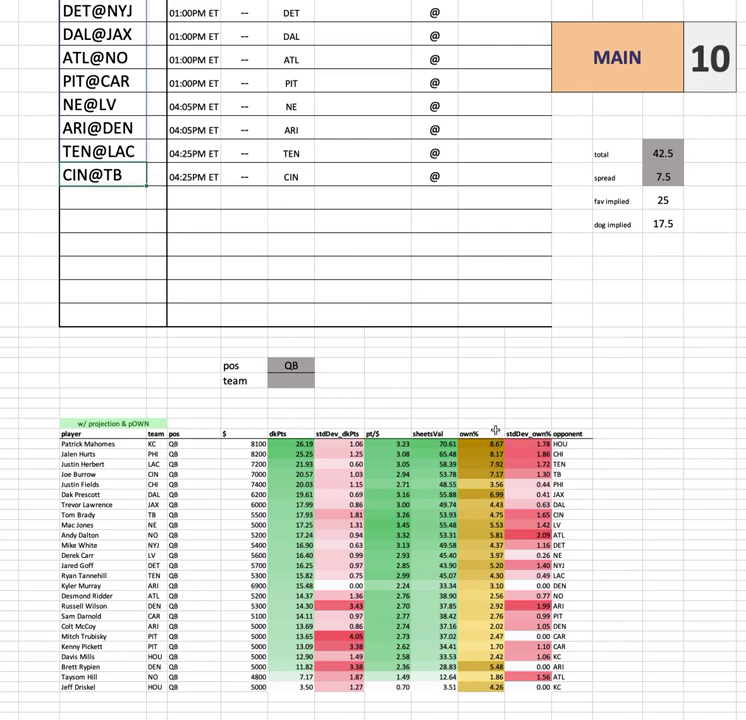
pyautogui.moveTo(490, 432); pyautogui.dragTo(475, 694)
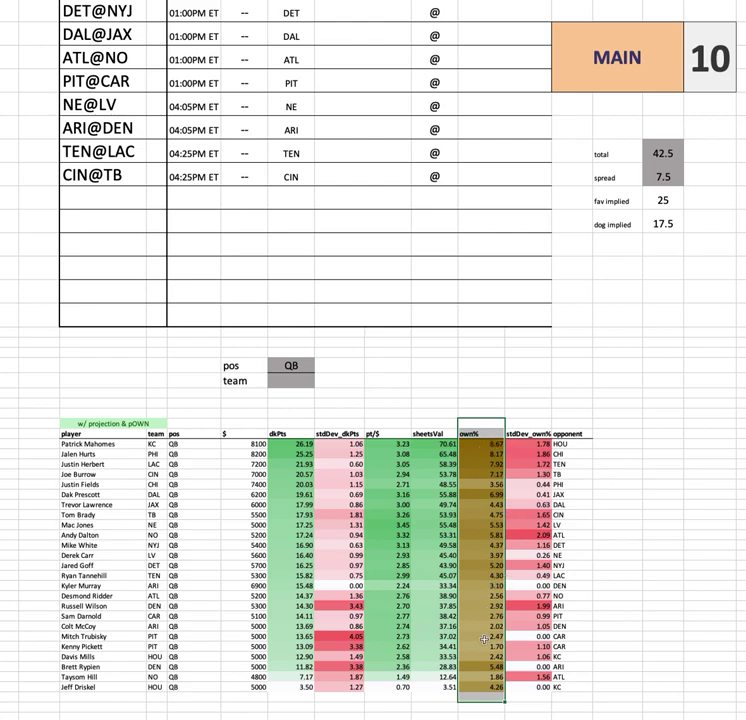
# Step: Compare the top three quarterback rows and the DAL row, focusing on the KC and PHI quarterbacks and the PHI sheetsVal
pyautogui.moveTo(72, 443); pyautogui.dragTo(547, 465)
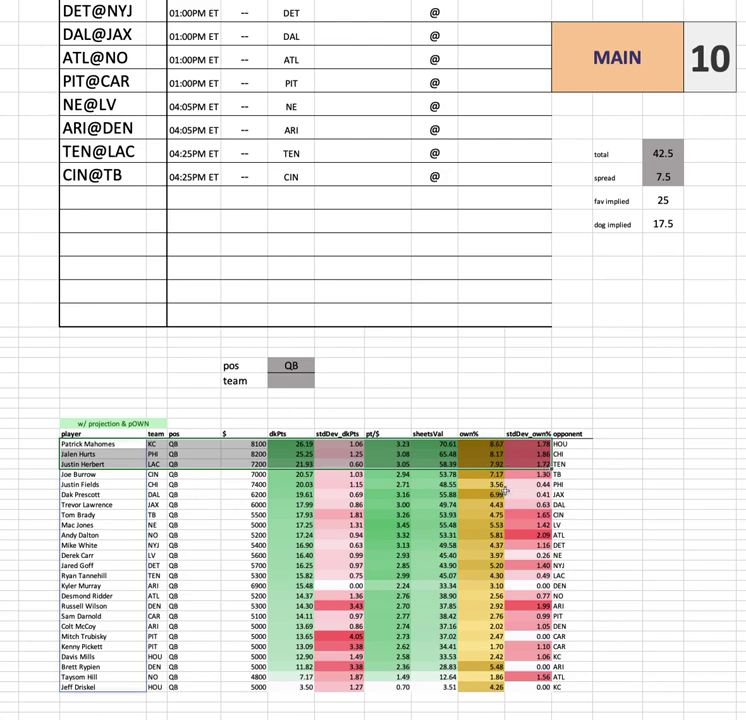
pyautogui.moveTo(105, 494); pyautogui.dragTo(566, 496)
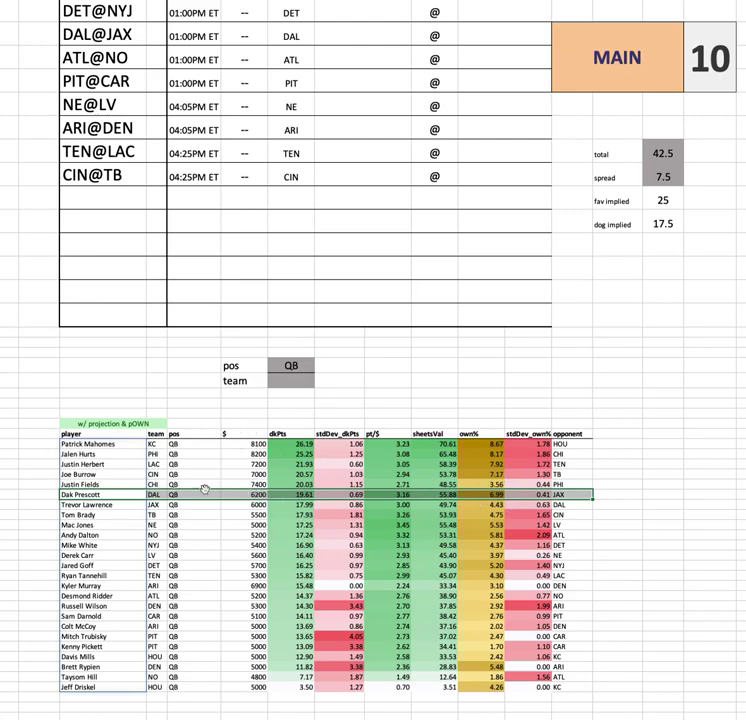
pyautogui.moveTo(117, 443); pyautogui.dragTo(603, 443)
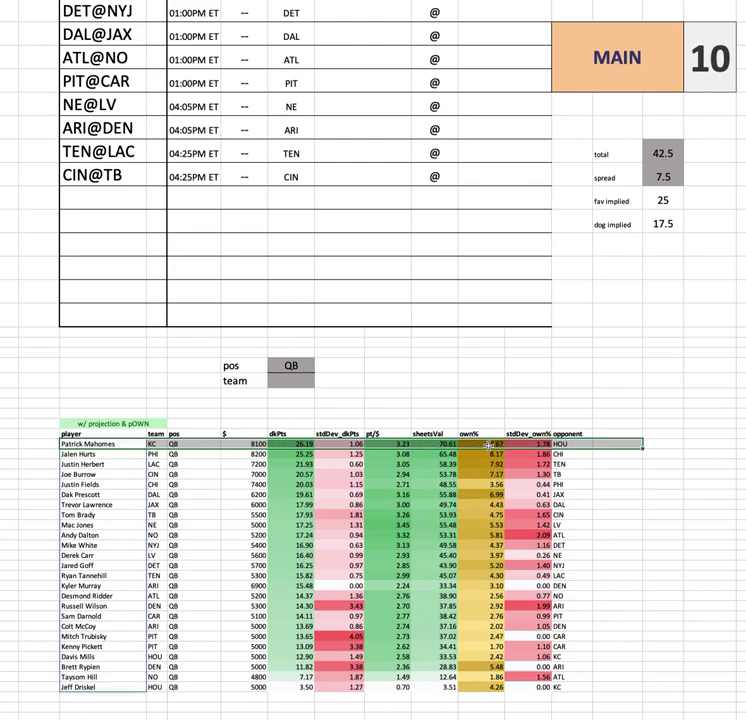
pyautogui.moveTo(128, 453); pyautogui.dragTo(597, 455)
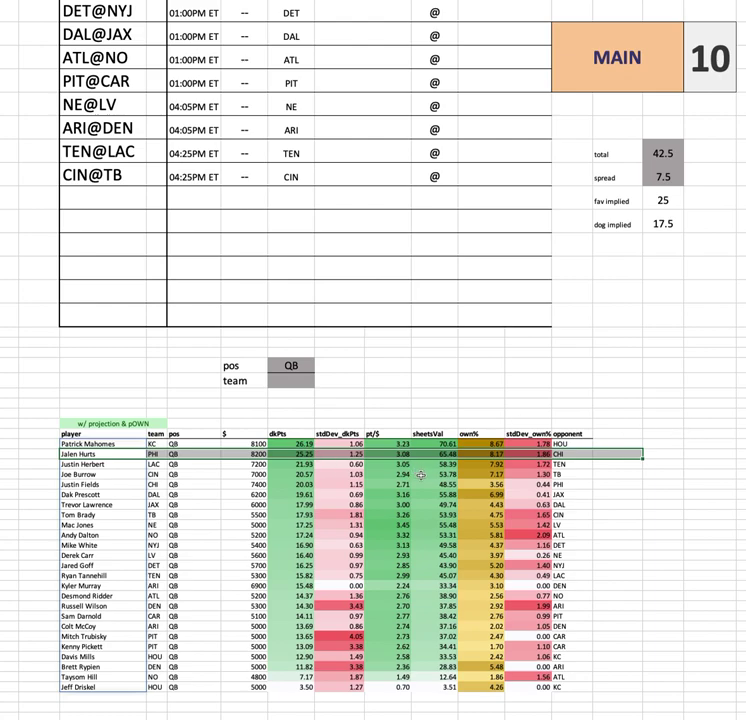
pyautogui.click(445, 453)
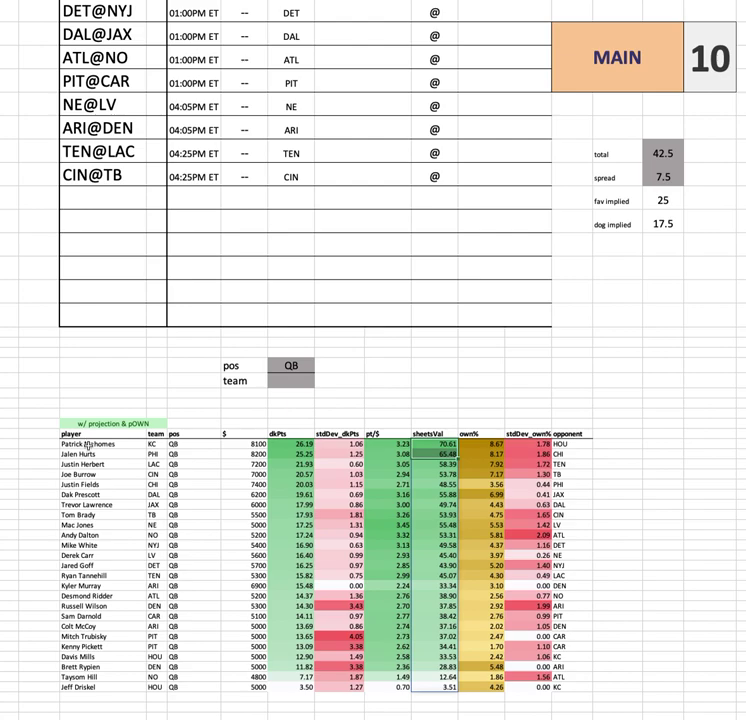
pyautogui.moveTo(48, 443); pyautogui.dragTo(594, 453)
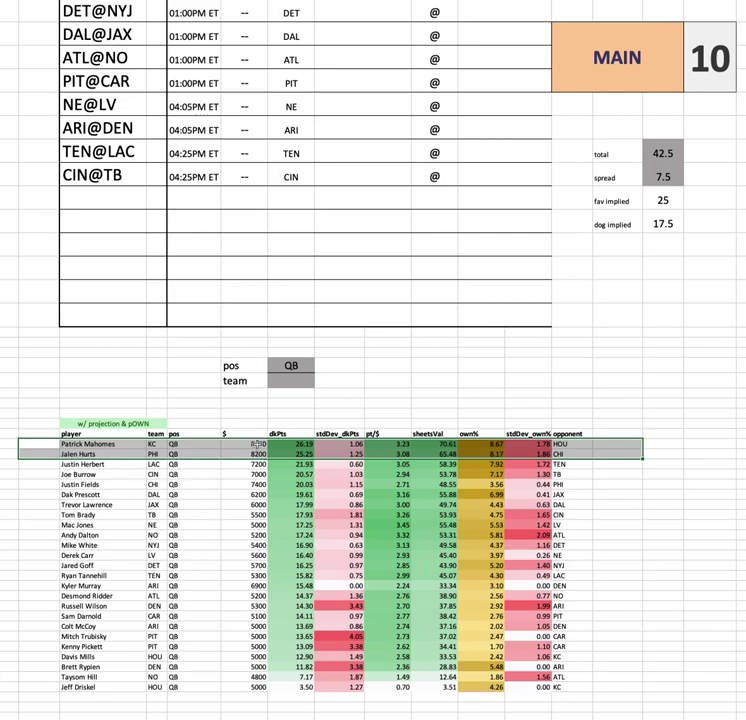
# Step: Review the quarterback rows for LAC, CIN and CHI one by one, followed by the DAL and JAX pair
pyautogui.moveTo(113, 464); pyautogui.dragTo(590, 464)
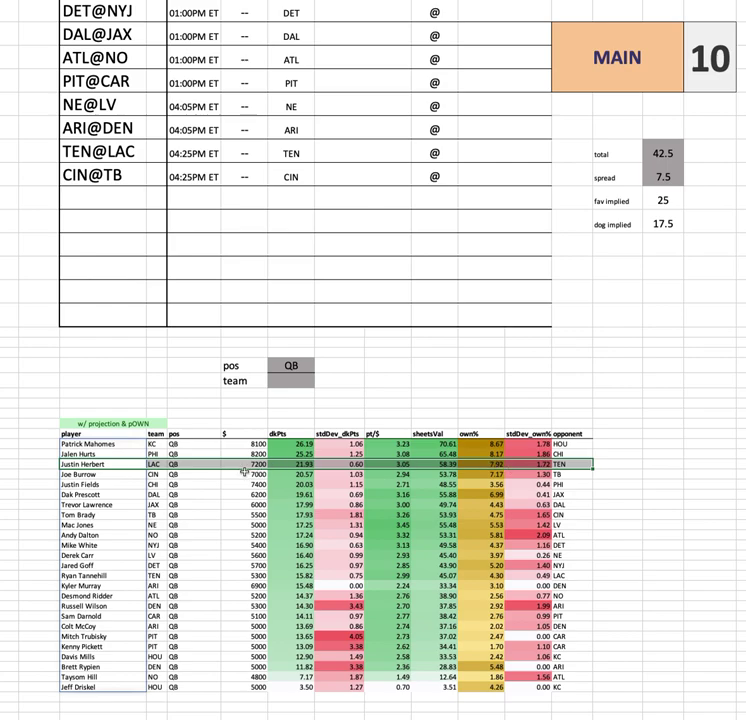
pyautogui.moveTo(101, 474); pyautogui.dragTo(591, 474)
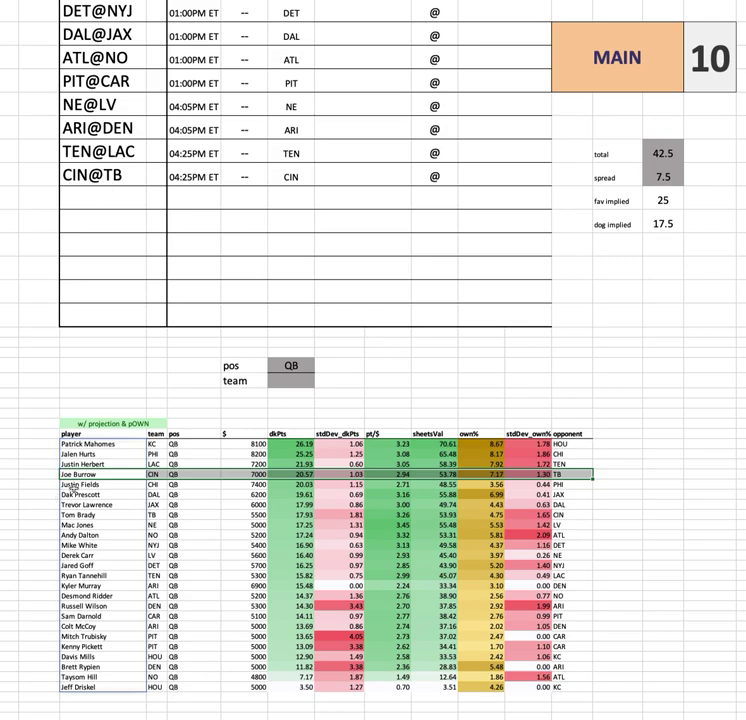
pyautogui.moveTo(103, 484); pyautogui.dragTo(571, 485)
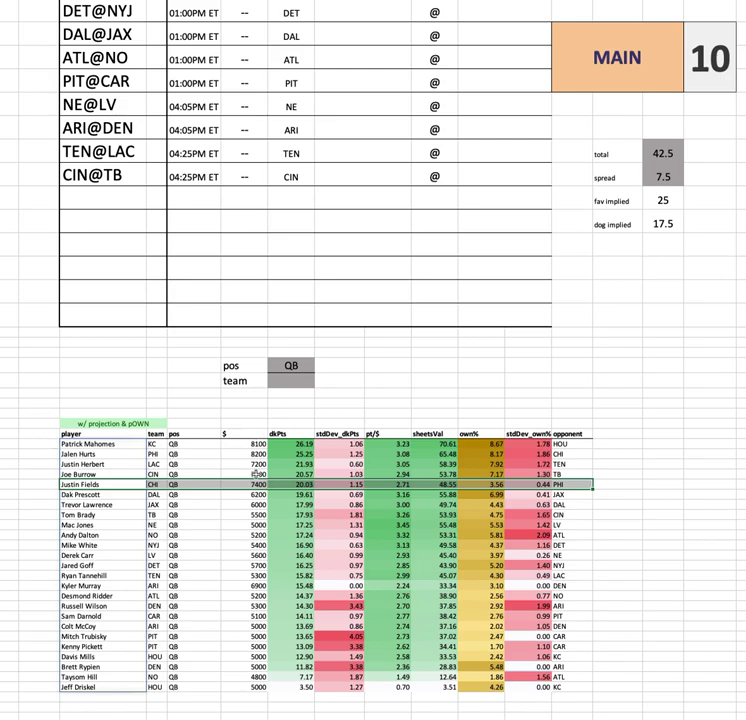
pyautogui.moveTo(115, 494); pyautogui.dragTo(568, 505)
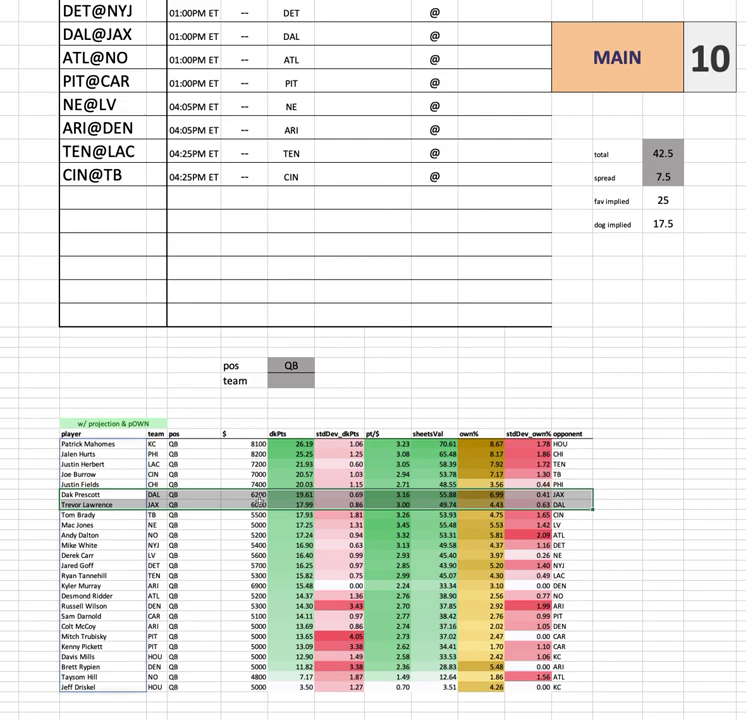
# Step: Check the $6900 ARI quarterback row, return to the DAL quarterback row, and clear the highlight
pyautogui.moveTo(87, 587); pyautogui.dragTo(585, 586)
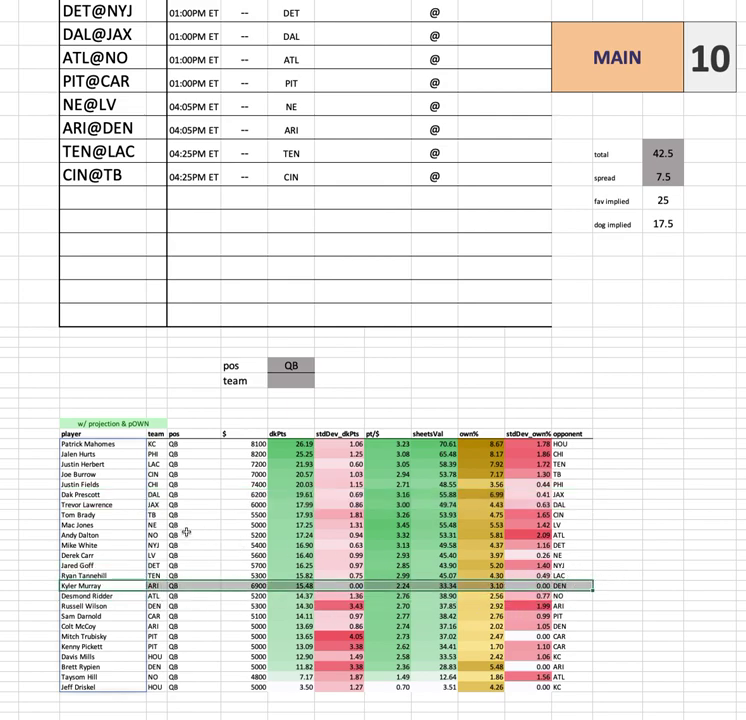
pyautogui.moveTo(109, 494); pyautogui.dragTo(569, 495)
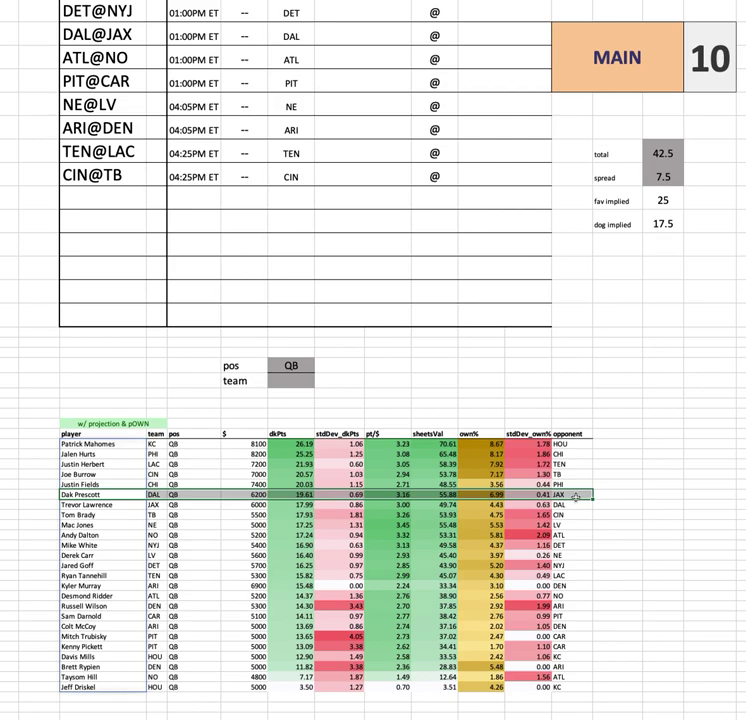
pyautogui.moveTo(50, 493); pyautogui.dragTo(604, 498)
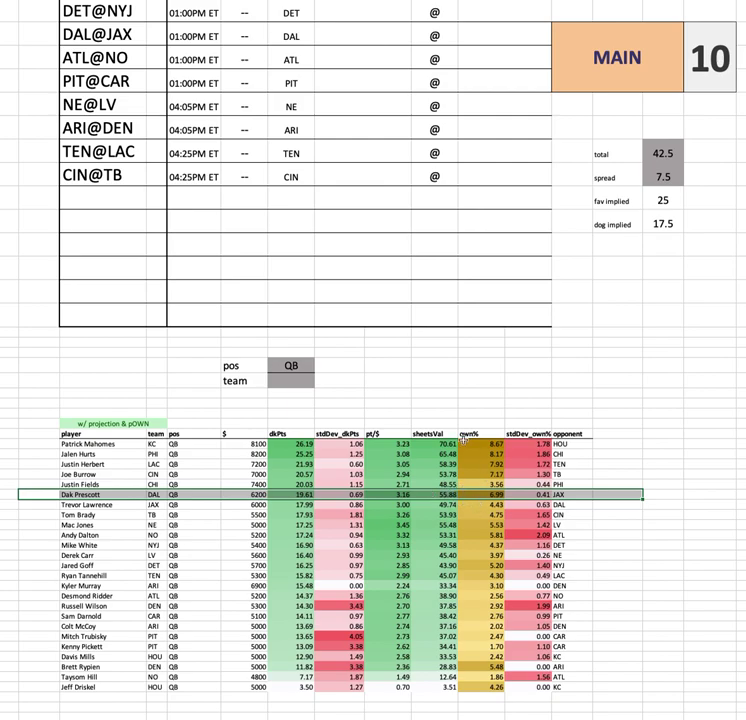
pyautogui.click(617, 534)
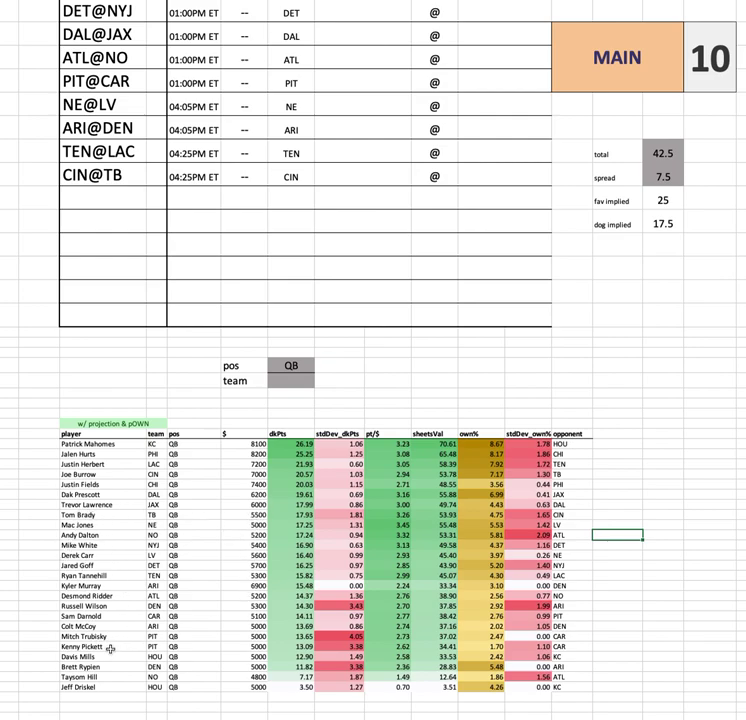
# Step: Examine the cheaper quarterbacks: the NYJ player, the ATL row, both DEN rows, the $5000 ARI row and the lower PIT row
pyautogui.click(100, 545)
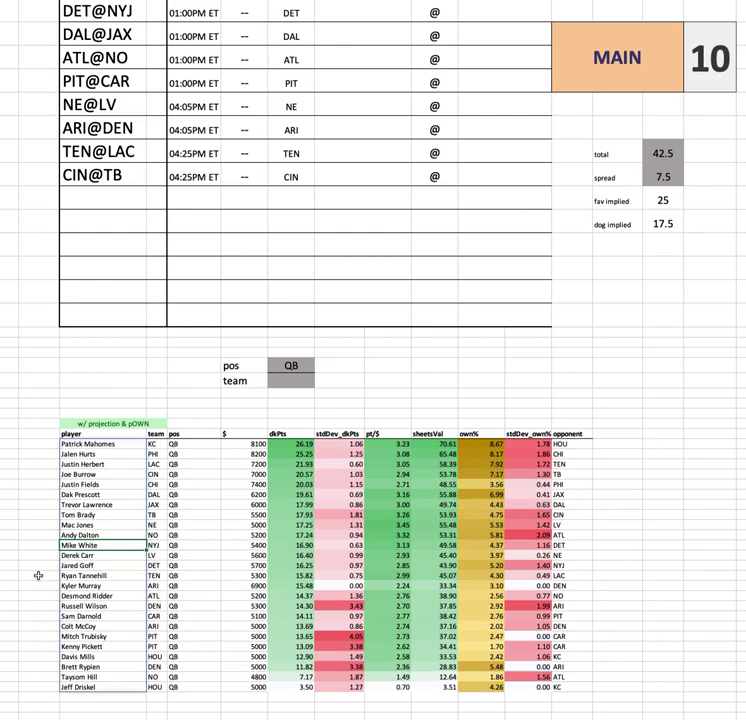
pyautogui.moveTo(73, 596); pyautogui.dragTo(586, 597)
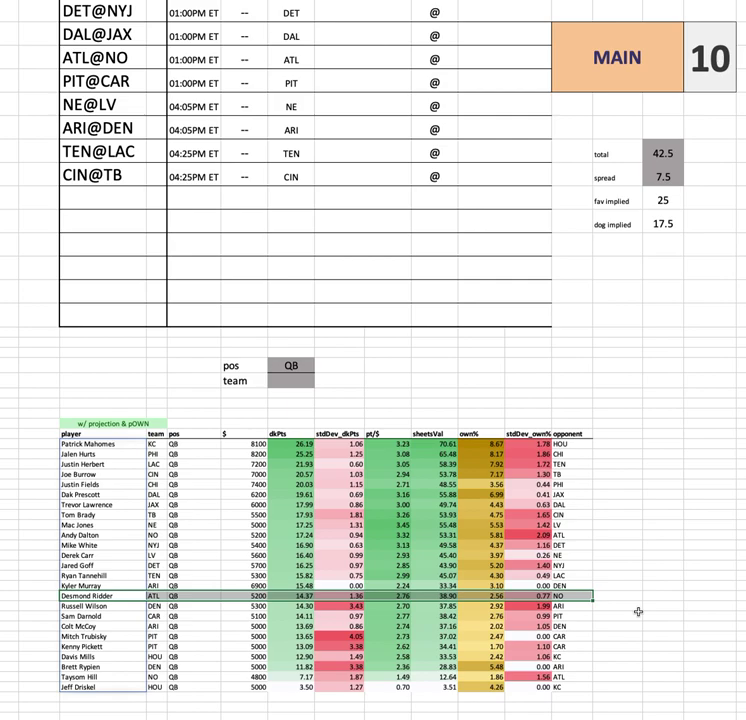
pyautogui.click(72, 607)
pyautogui.moveTo(72, 607); pyautogui.dragTo(582, 606)
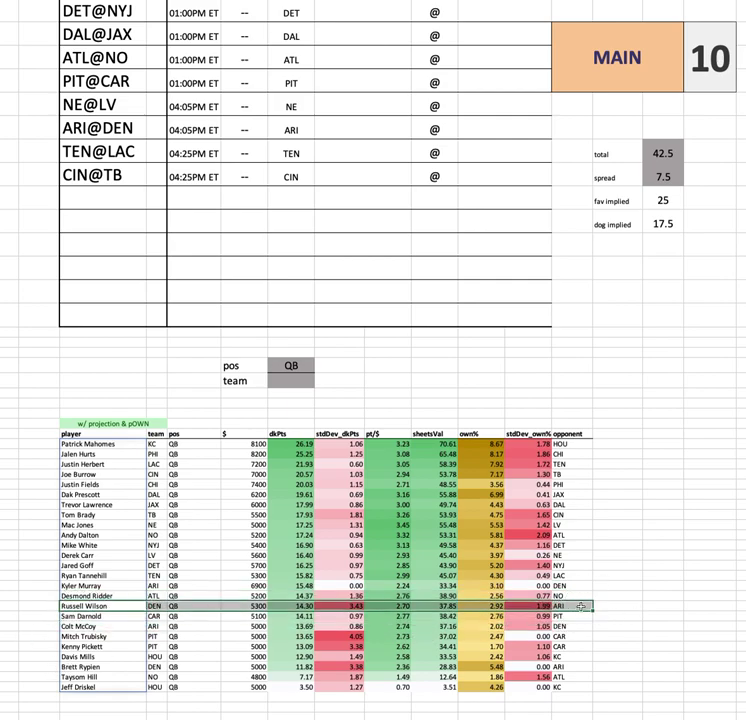
pyautogui.moveTo(83, 667); pyautogui.dragTo(613, 667)
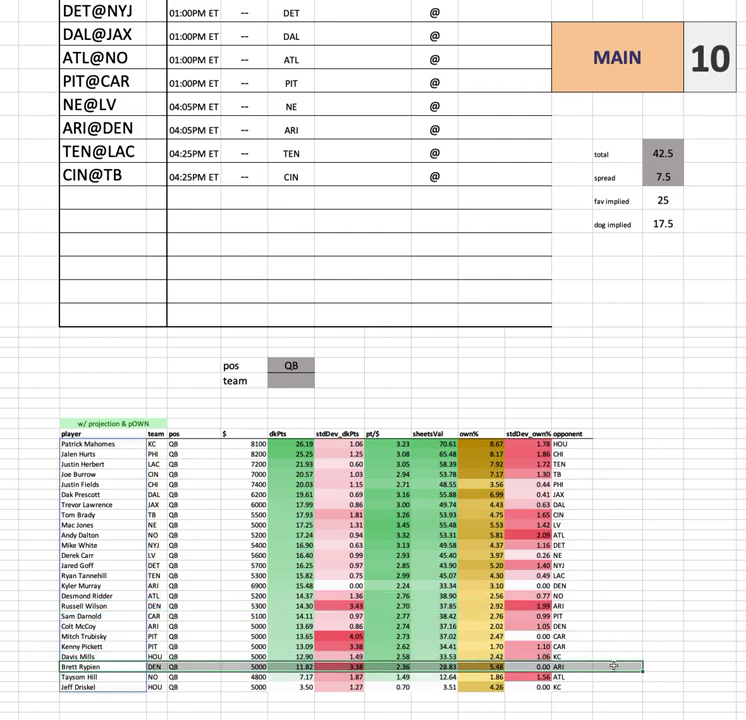
pyautogui.moveTo(110, 646); pyautogui.dragTo(617, 647)
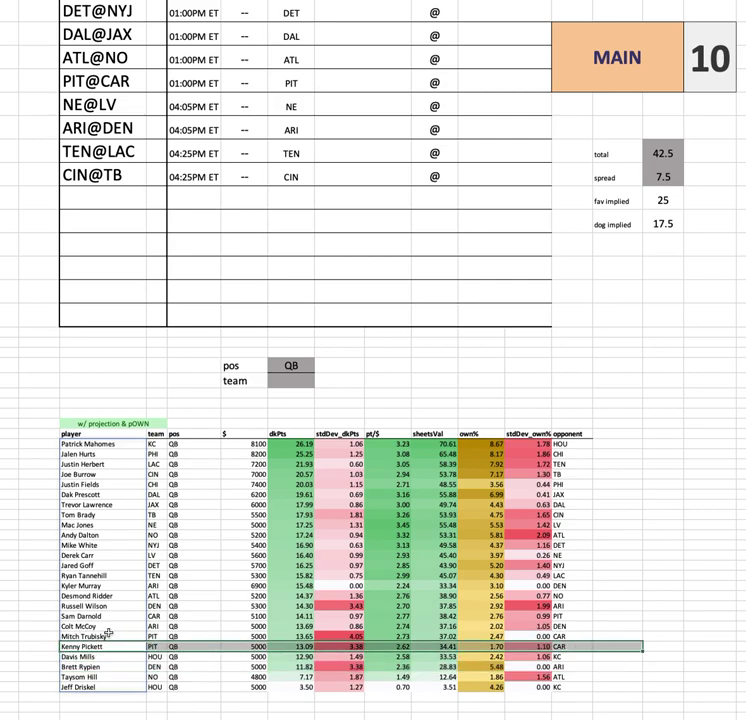
pyautogui.moveTo(109, 626); pyautogui.dragTo(623, 630)
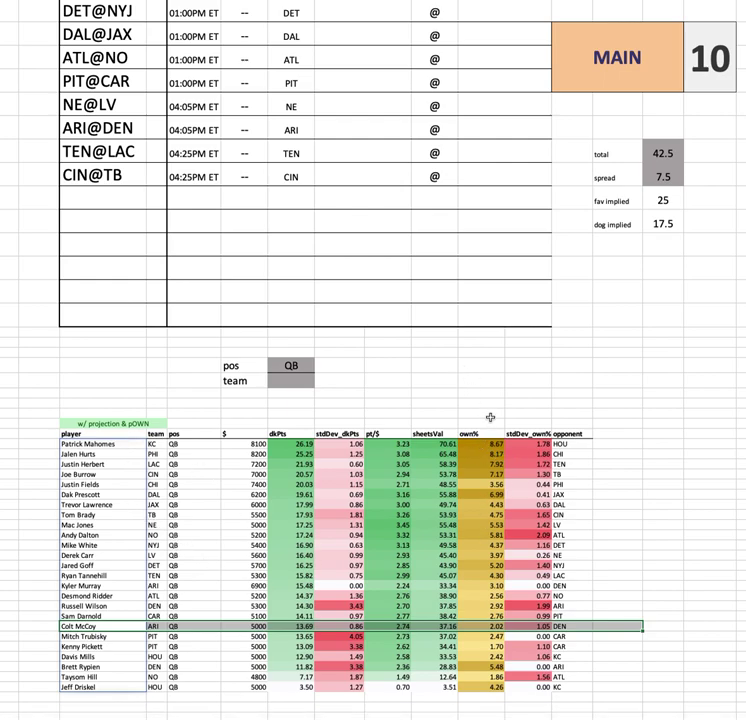
# Step: Examine the own% column for all quarterbacks alongside the list of main-slate games
pyautogui.moveTo(486, 705); pyautogui.dragTo(483, 403)
pyautogui.scroll(1, 391, 286)
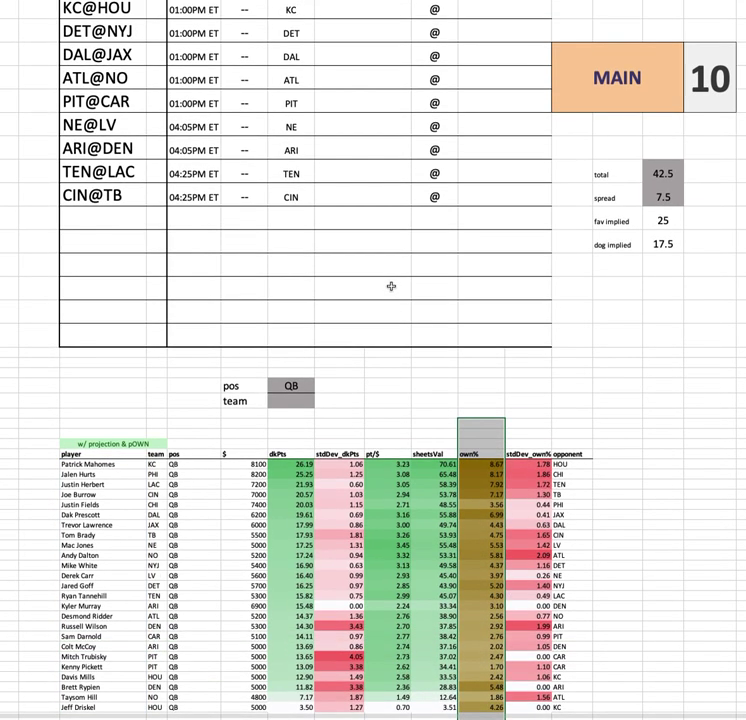
pyautogui.scroll(2, 391, 286)
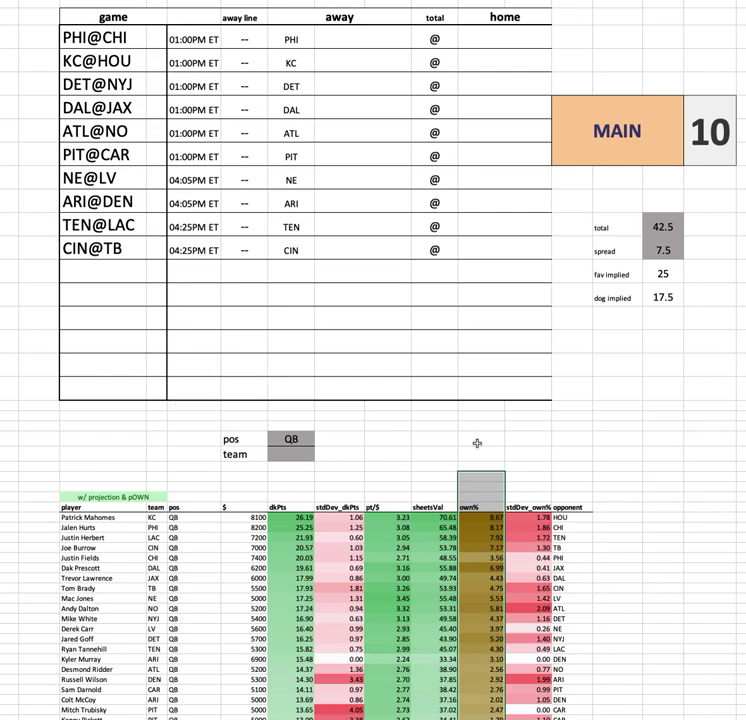
pyautogui.scroll(-1, 475, 441)
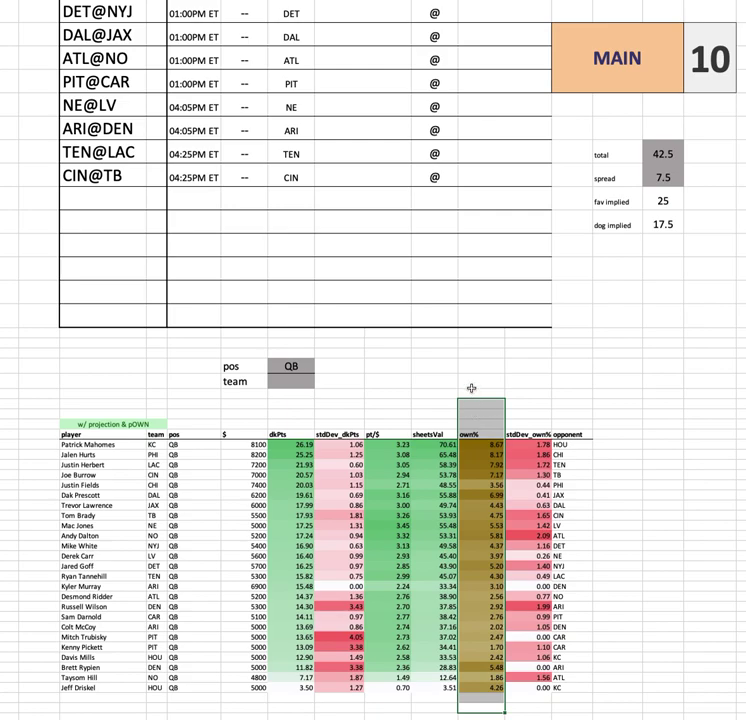
pyautogui.scroll(1, 411, 343)
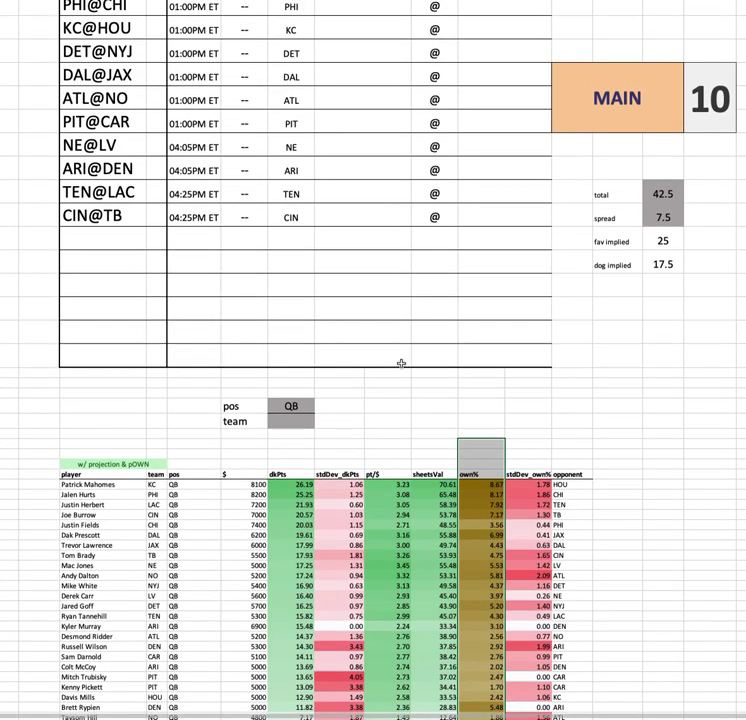
pyautogui.scroll(1, 415, 455)
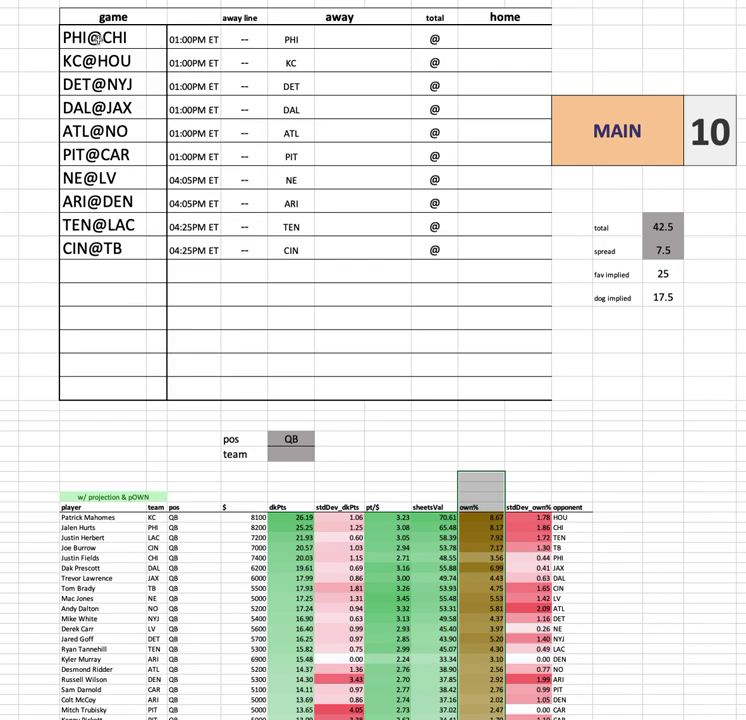
pyautogui.click(285, 442)
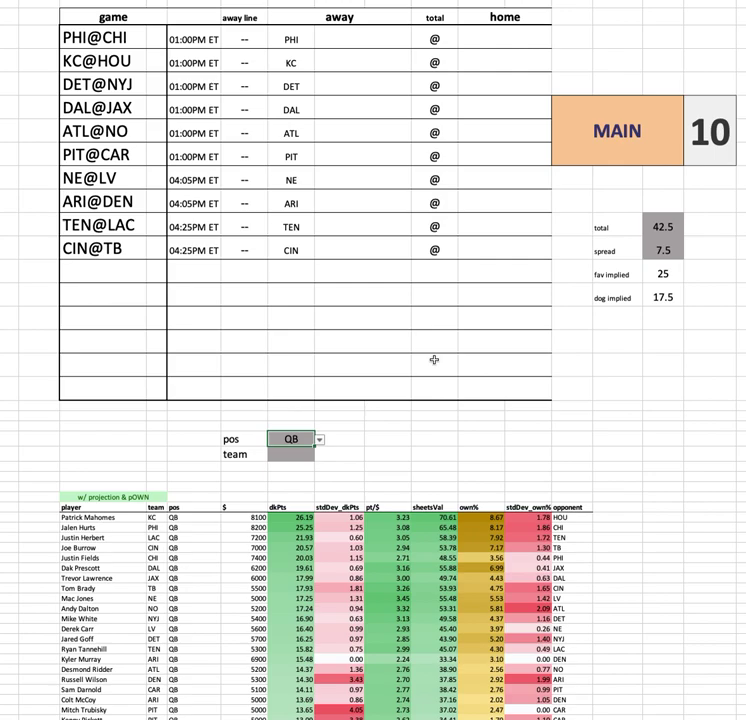
pyautogui.scroll(-3, 437, 358)
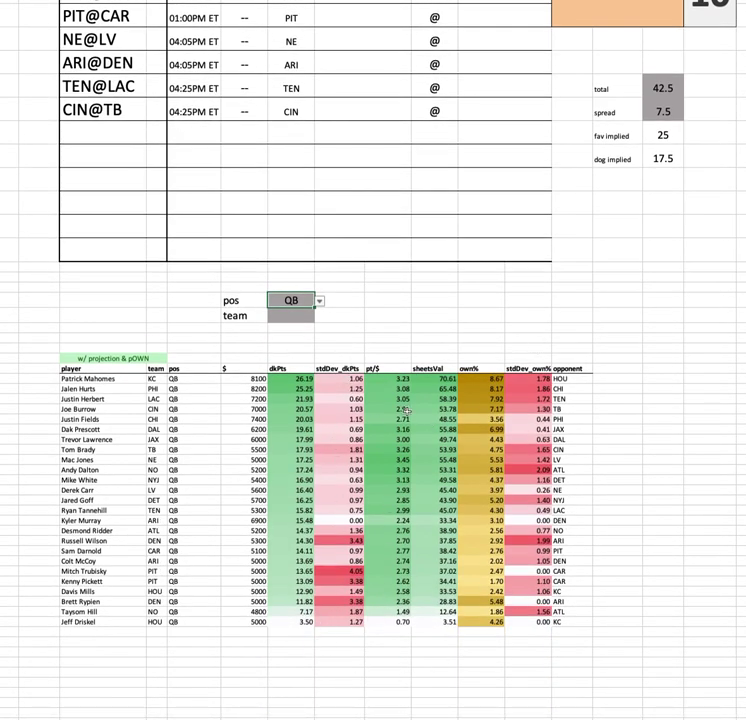
pyautogui.moveTo(503, 357); pyautogui.dragTo(493, 643)
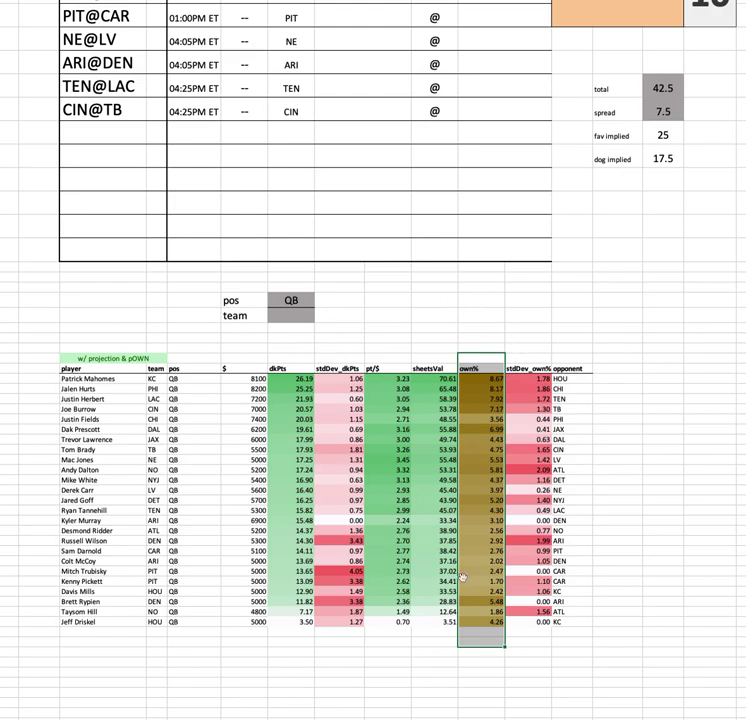
# Step: Filter the player table to team phi and clear the QB position filter so all positions are included
pyautogui.click(288, 300)
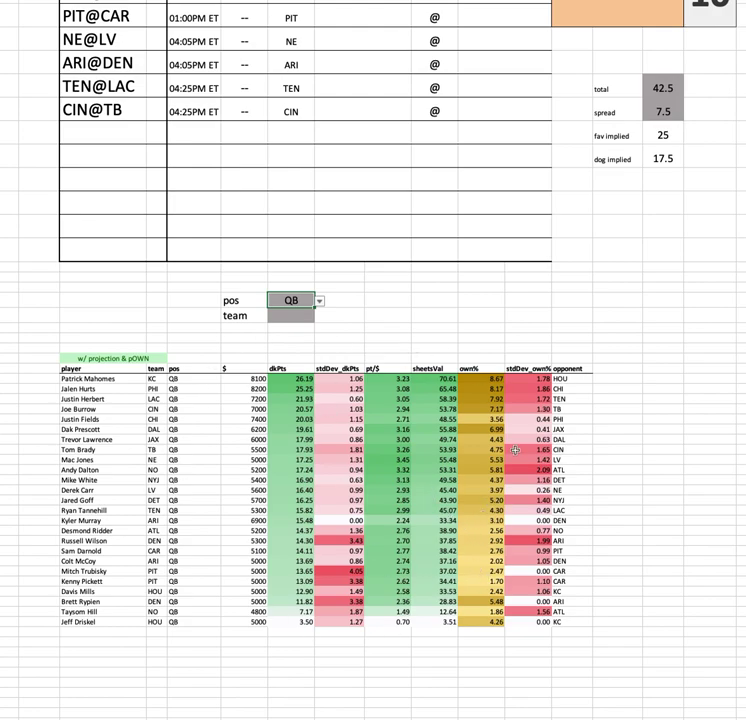
pyautogui.scroll(2, 526, 430)
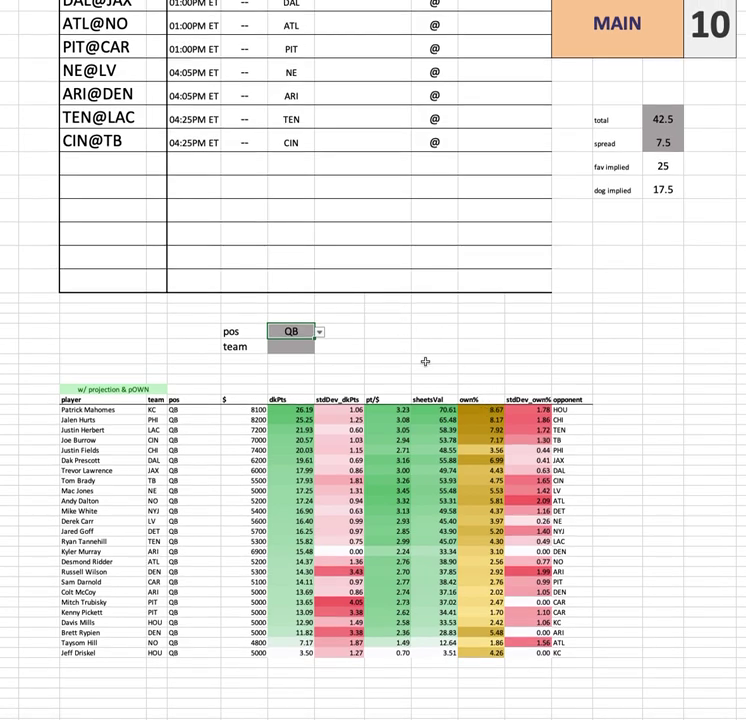
pyautogui.scroll(1, 405, 375)
pyautogui.scroll(5, 406, 350)
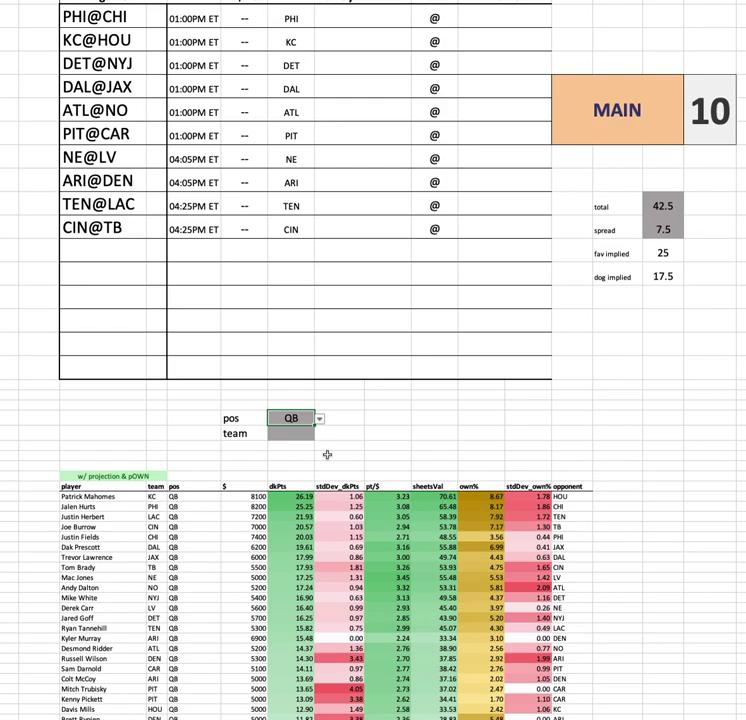
pyautogui.press('Down')
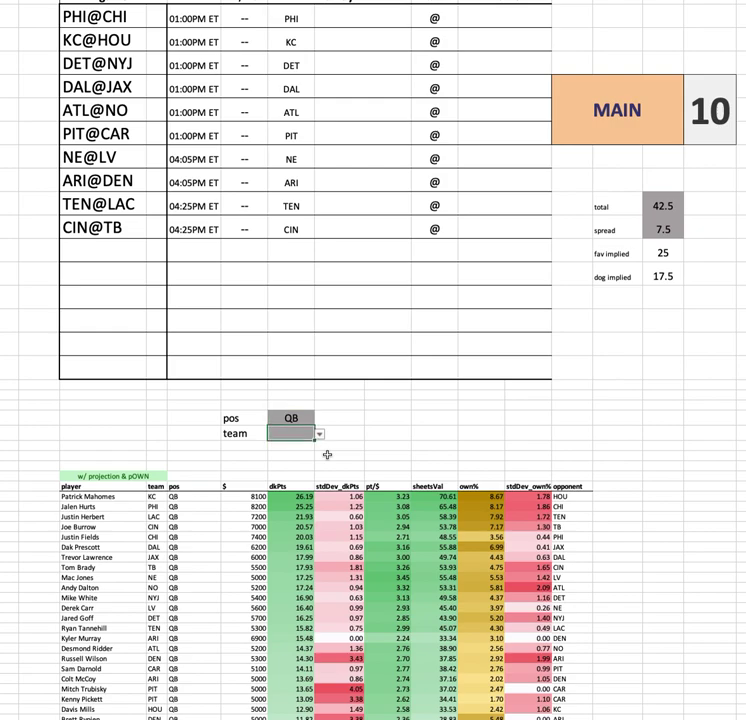
pyautogui.write('phi')
pyautogui.press('Up')
pyautogui.press('Delete')
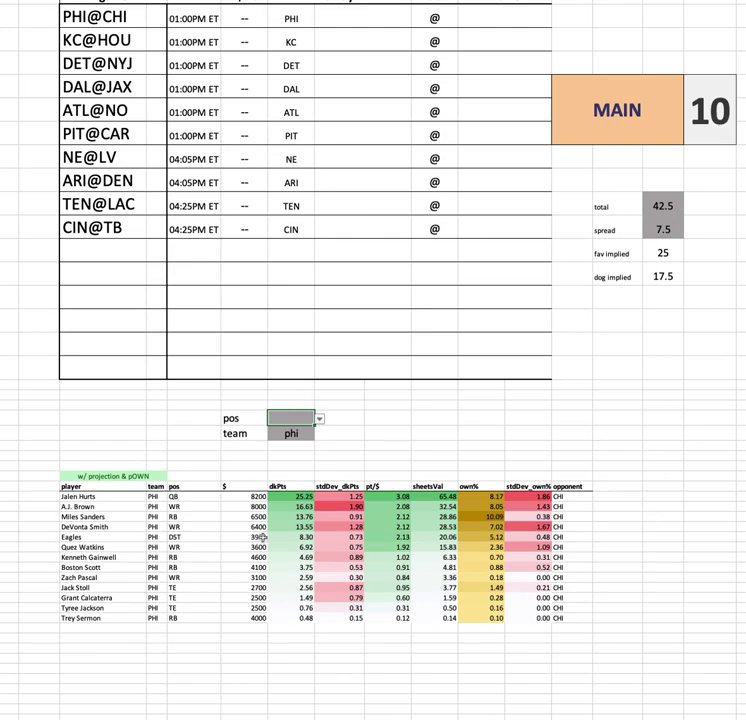
pyautogui.click(365, 444)
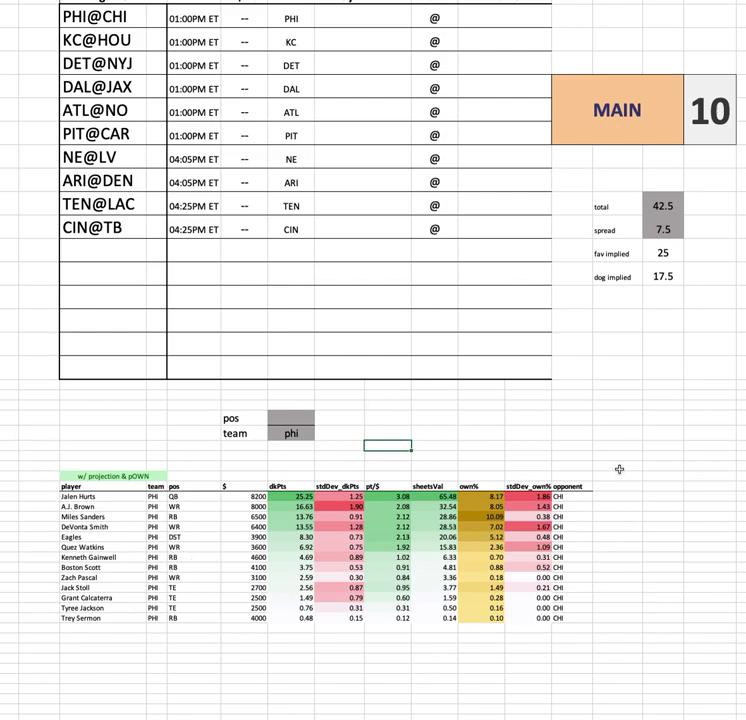
# Step: Review the full PHI player table, focusing on the quarterback row and the own% column
pyautogui.scroll(1, 615, 470)
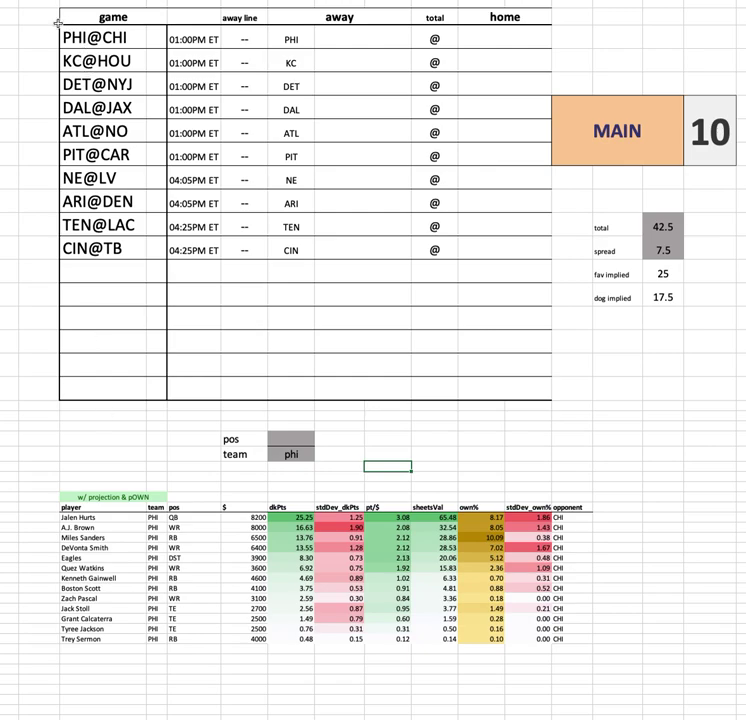
pyautogui.click(100, 527)
pyautogui.moveTo(100, 527); pyautogui.dragTo(561, 641)
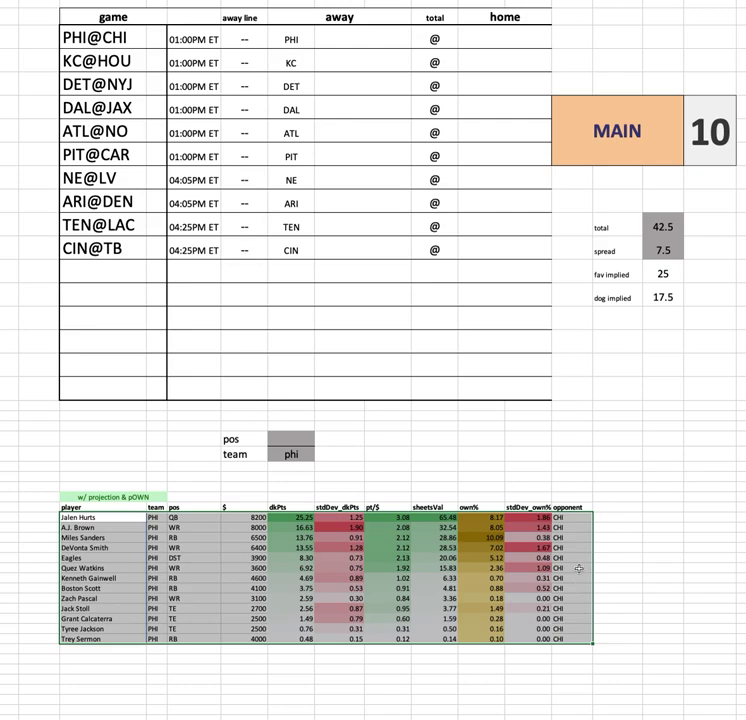
pyautogui.click(42, 518)
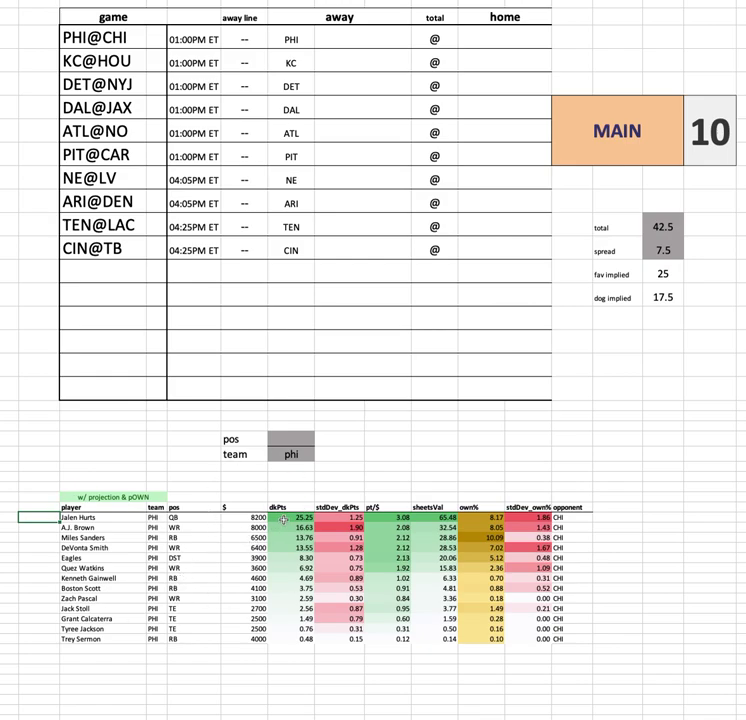
pyautogui.moveTo(105, 516); pyautogui.dragTo(576, 520)
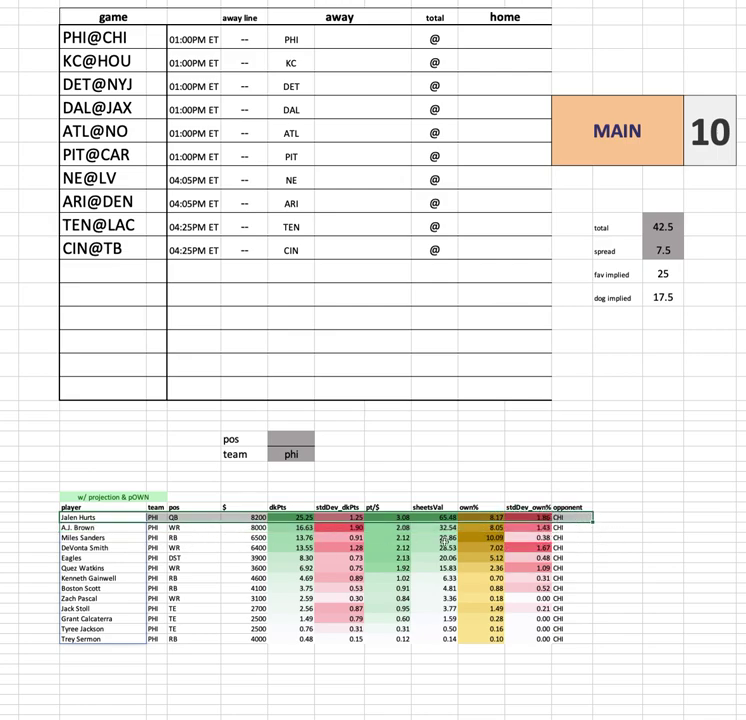
pyautogui.moveTo(480, 517); pyautogui.dragTo(492, 639)
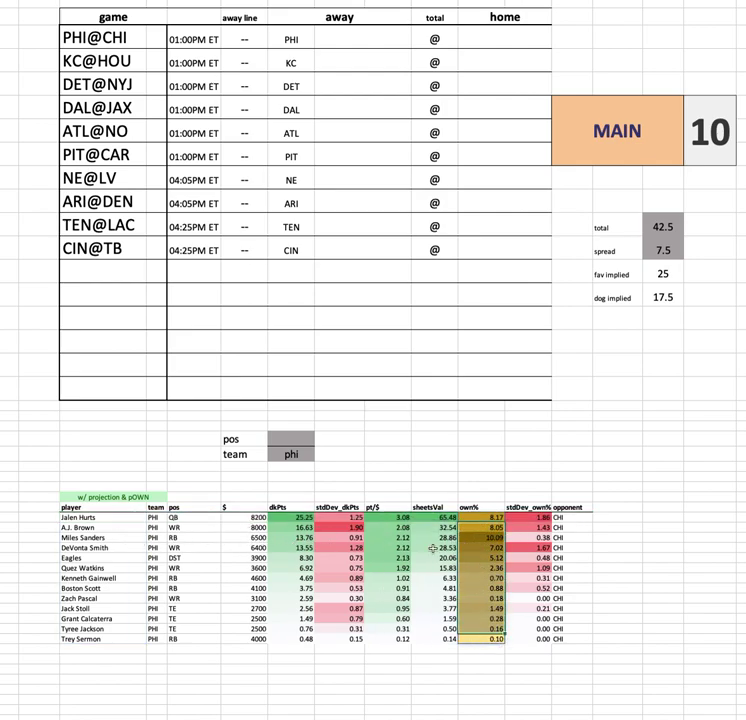
# Step: Compare the $6500 PHI running back with the $3600 wide receiver and the quarterback, and clear the highlight
pyautogui.moveTo(250, 538); pyautogui.dragTo(498, 540)
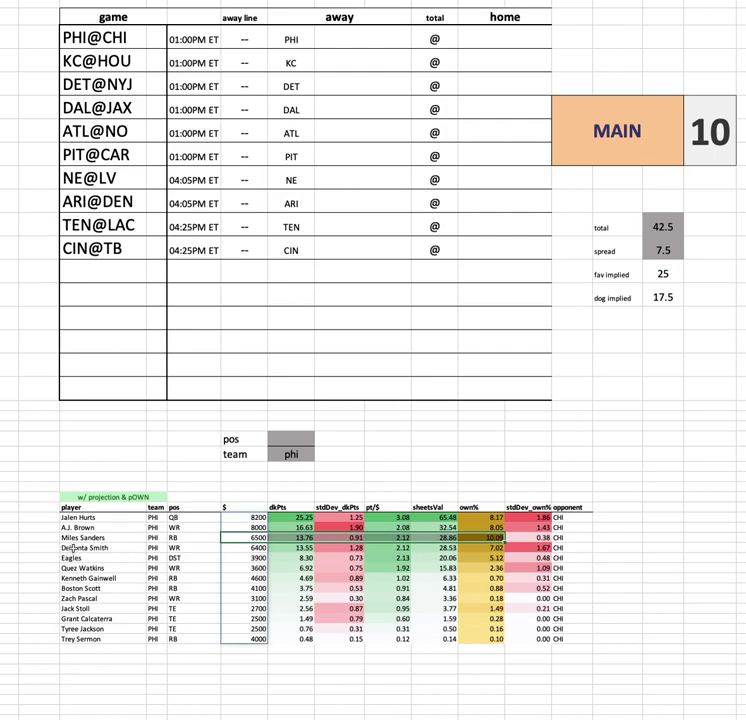
pyautogui.moveTo(90, 568); pyautogui.dragTo(549, 568)
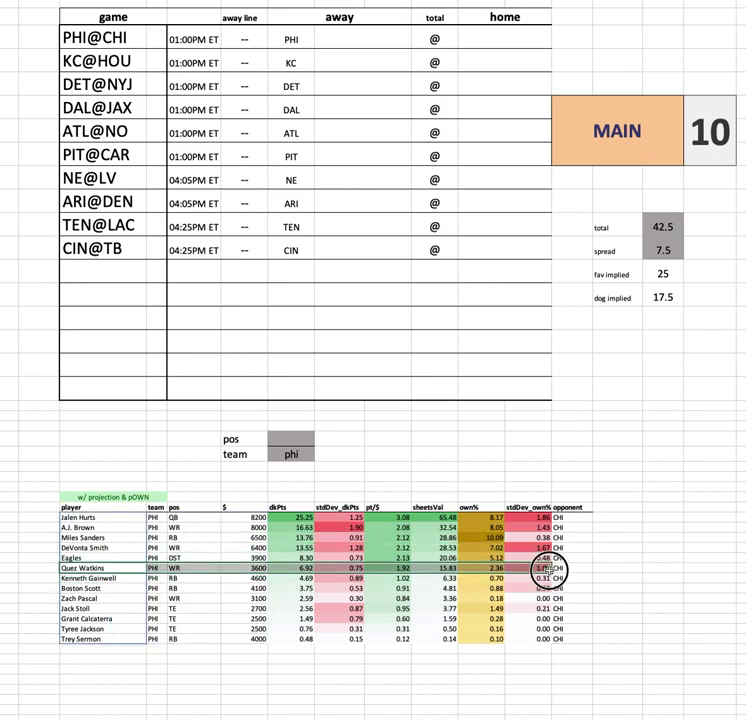
pyautogui.click(83, 537)
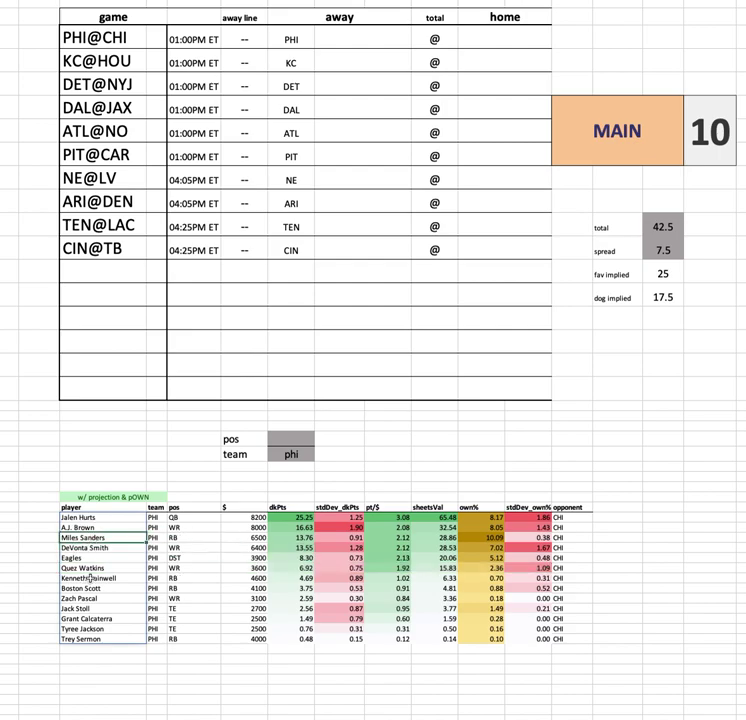
pyautogui.click(95, 518)
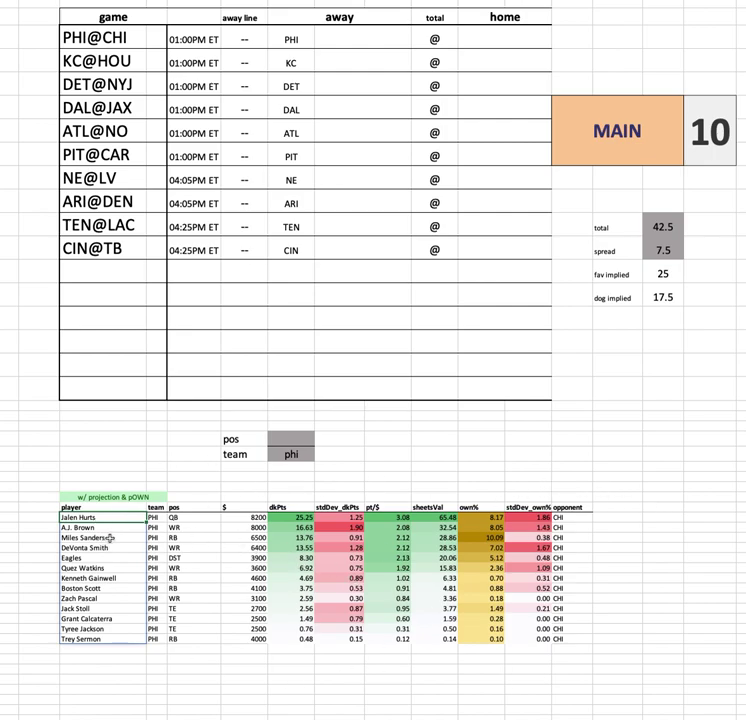
pyautogui.moveTo(108, 538); pyautogui.dragTo(589, 537)
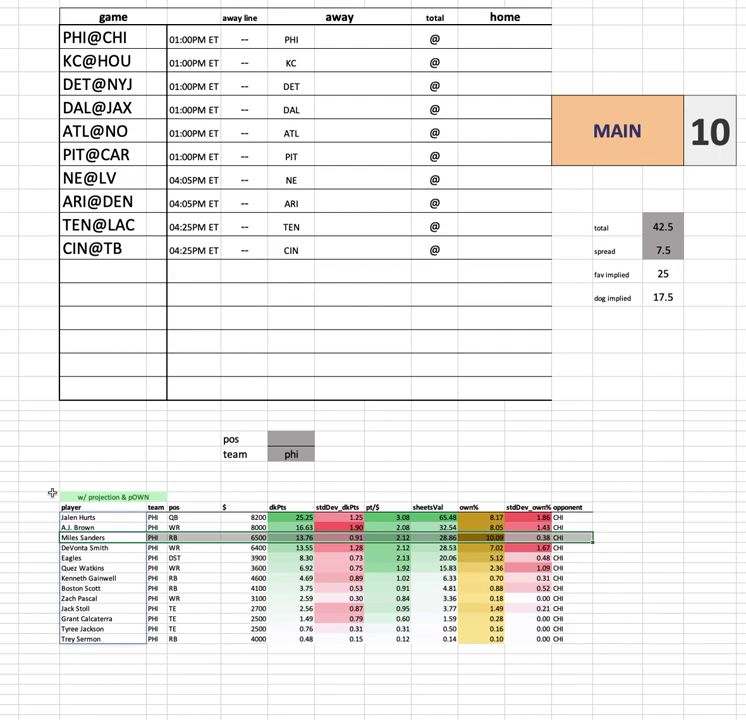
pyautogui.click(42, 546)
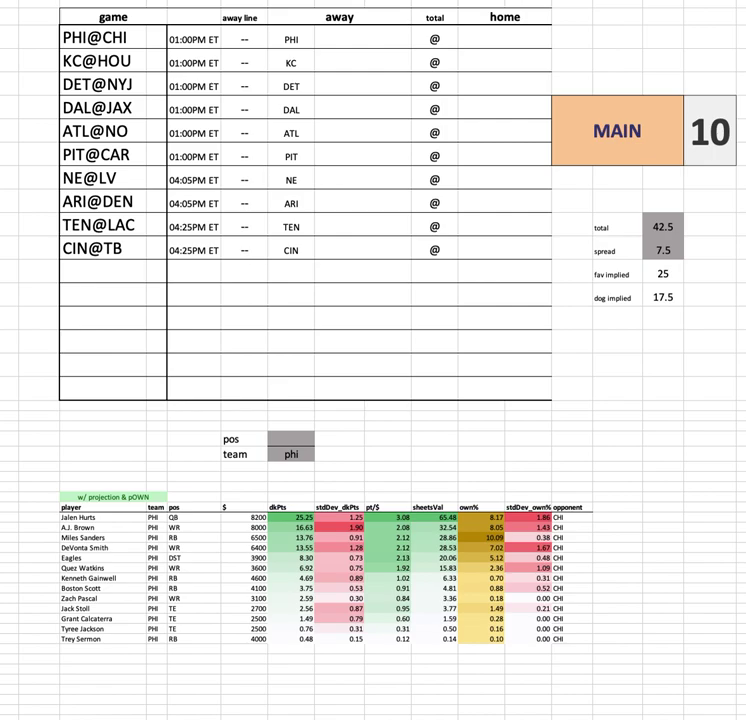
# Step: Set the game total to 48.5 and the spread to 9, and check the favorite and underdog implied totals
pyautogui.click(655, 227)
pyautogui.write('48')
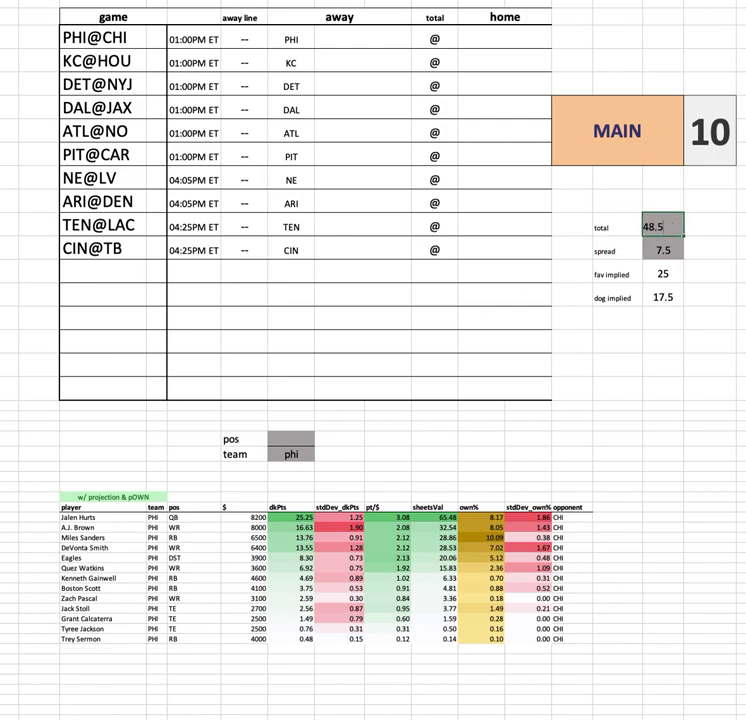
pyautogui.press('Return')
pyautogui.write('9')
pyautogui.press('Return')
pyautogui.press('Down')
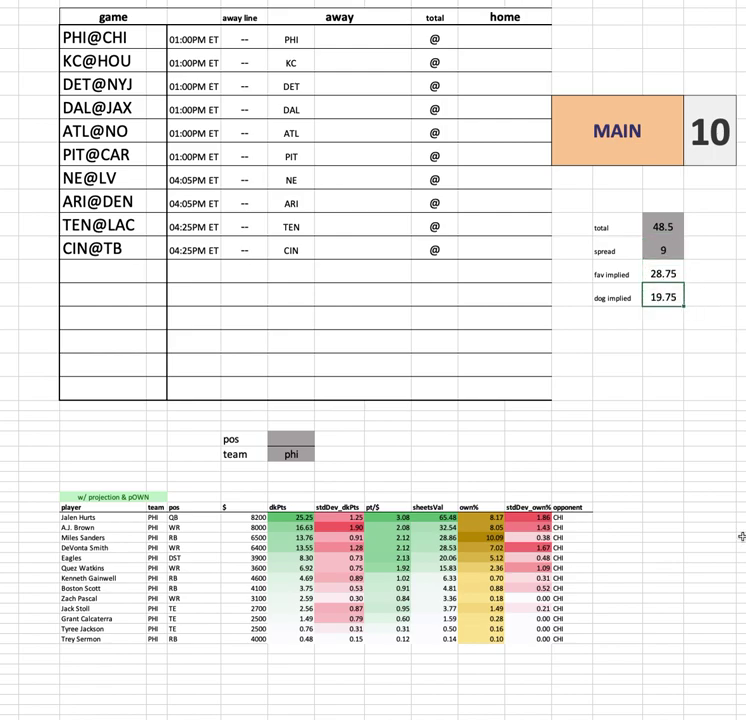
pyautogui.click(668, 276)
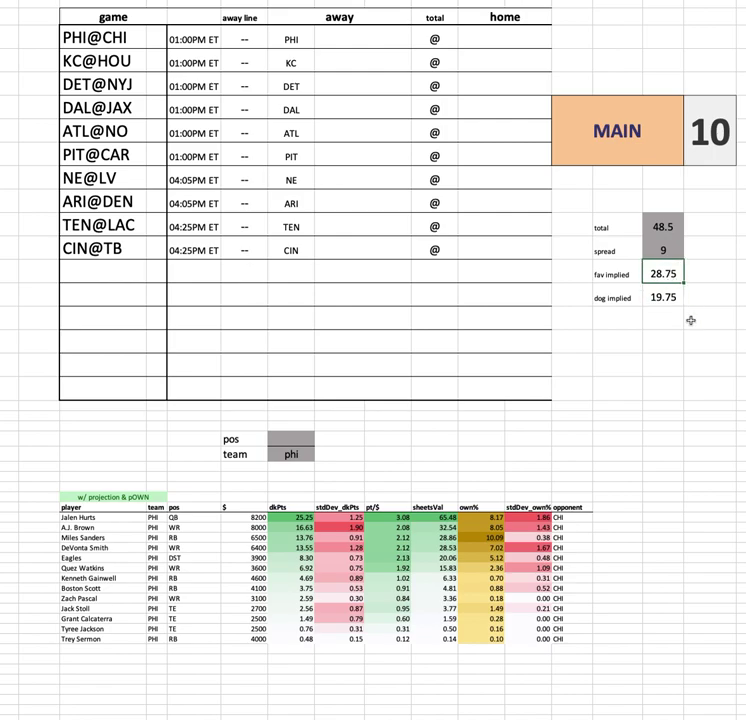
pyautogui.click(666, 297)
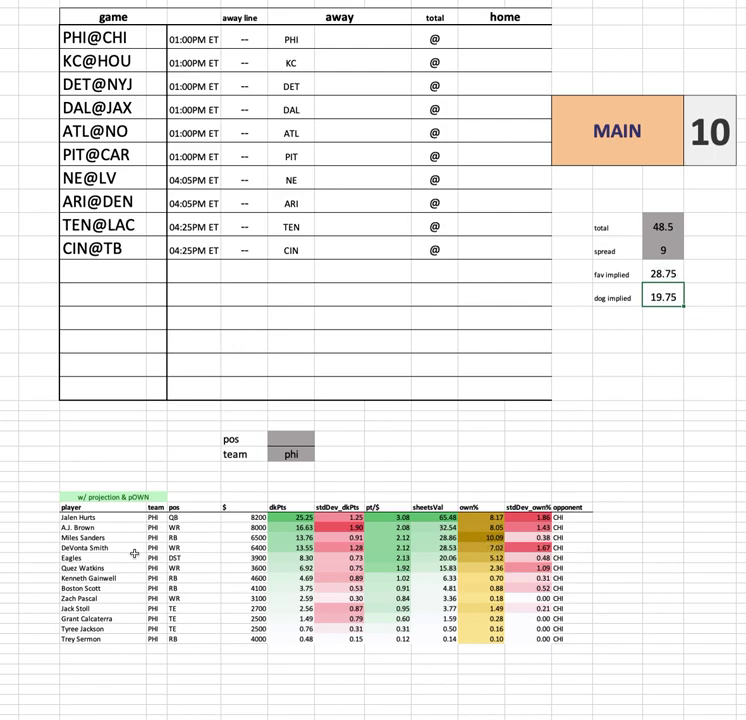
# Step: Examine the PHI $8000 receiver row, the $6400 receiver's salary, the own% column, the quarterback row and the $6500 running back's salary
pyautogui.moveTo(100, 528); pyautogui.dragTo(540, 528)
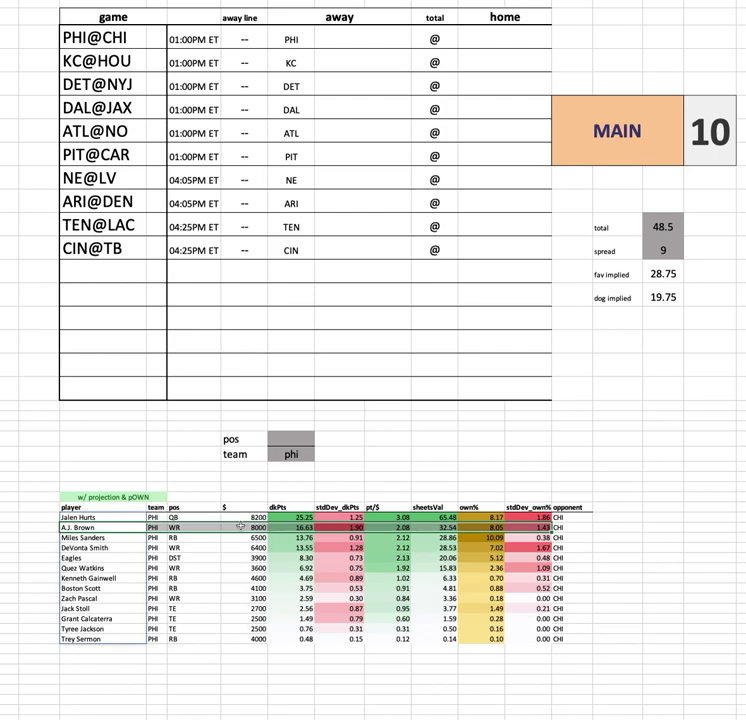
pyautogui.click(243, 547)
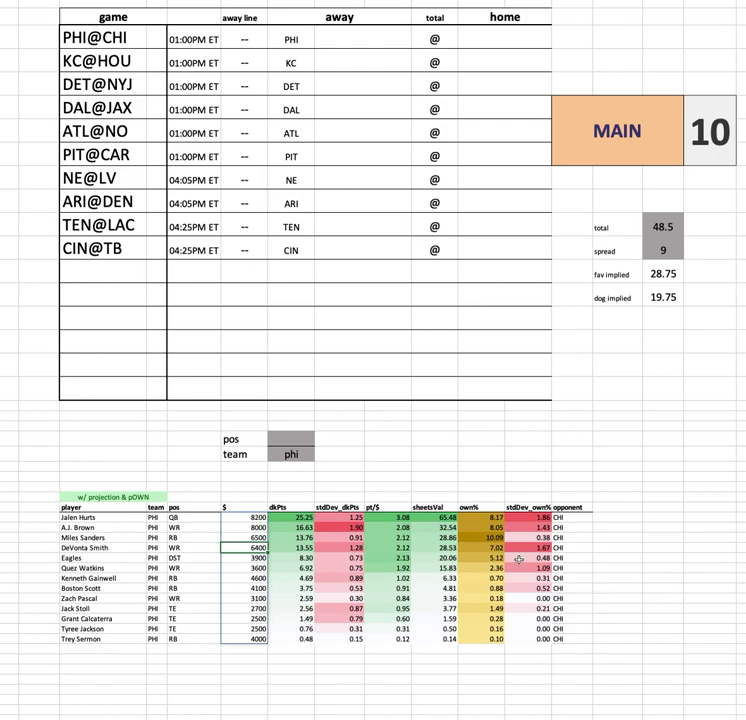
pyautogui.moveTo(491, 517); pyautogui.dragTo(503, 638)
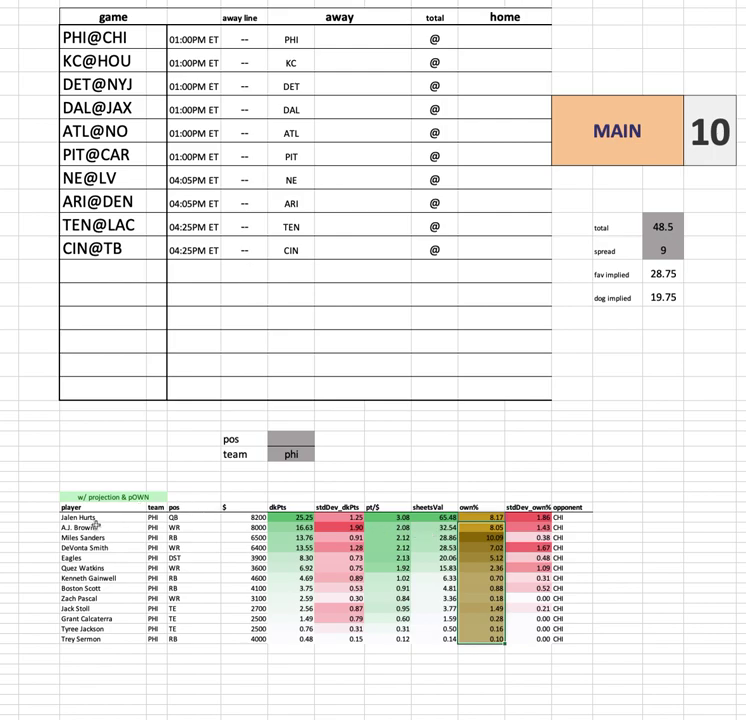
pyautogui.moveTo(85, 517); pyautogui.dragTo(579, 517)
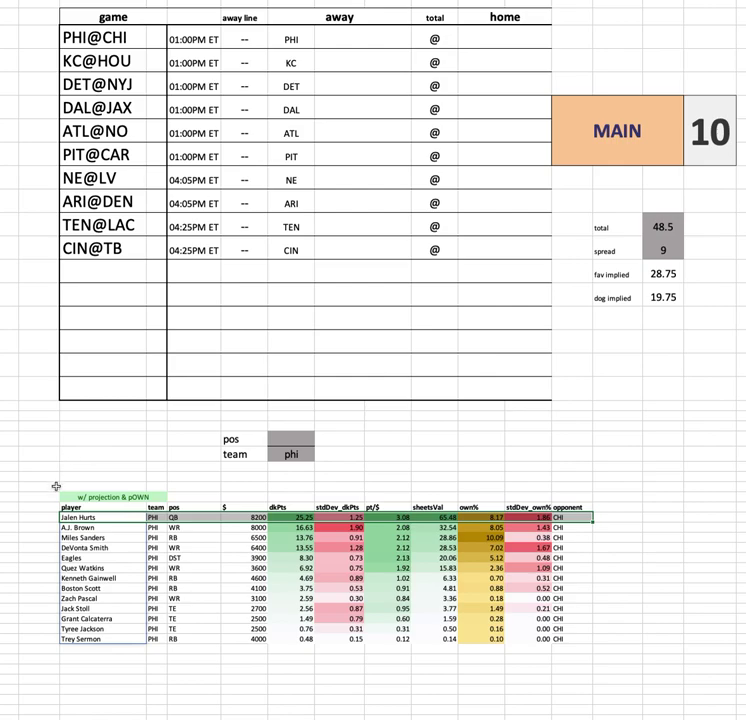
pyautogui.click(30, 526)
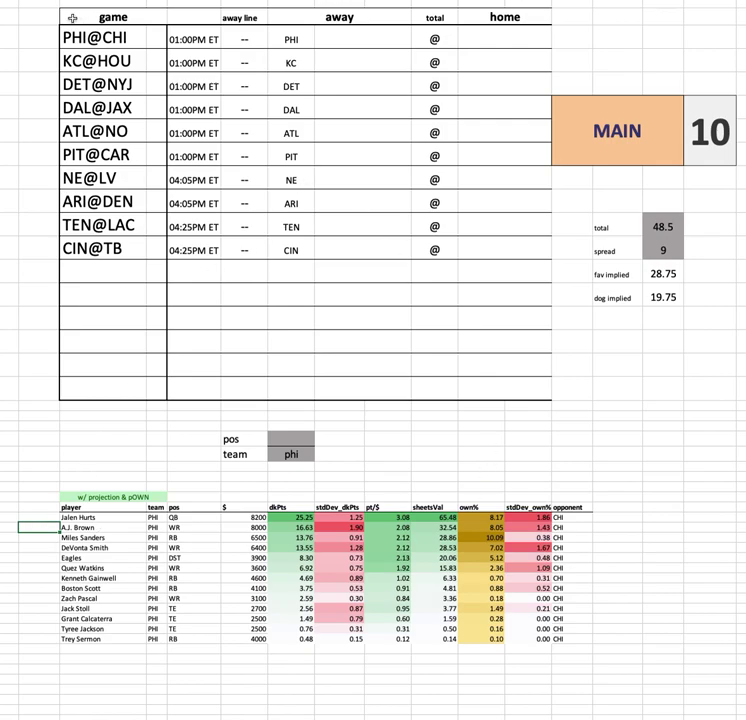
pyautogui.click(237, 537)
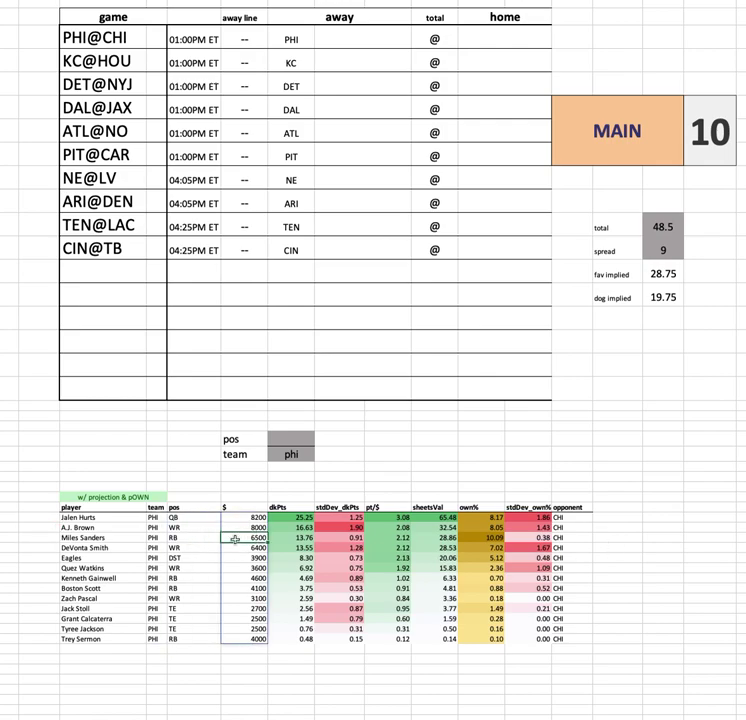
# Step: Check the PHI $8000 receiver's salary and highlight the $6400 receiver's row
pyautogui.click(241, 527)
pyautogui.moveTo(245, 546); pyautogui.dragTo(551, 543)
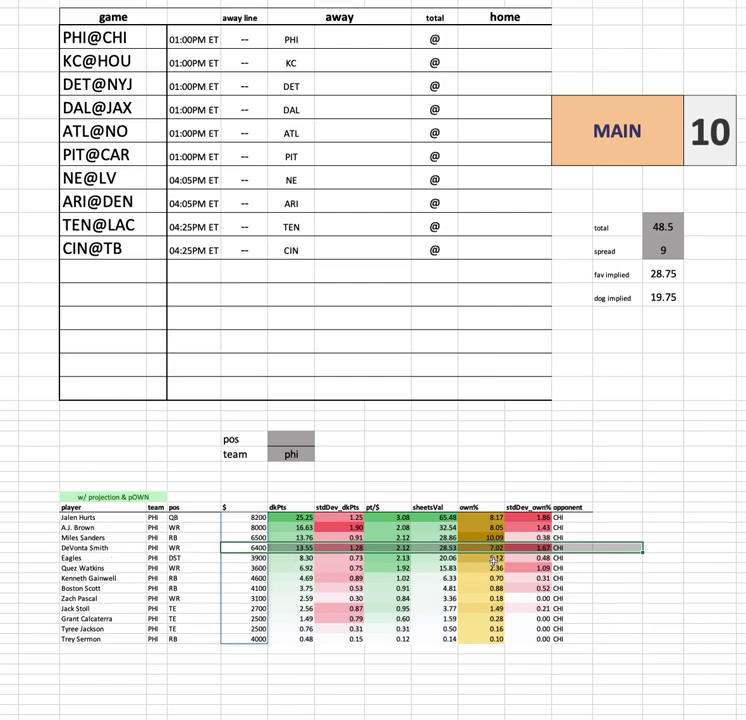
# Step: Set the team filter to chi, and examine the quarterback's row and the own% column
pyautogui.click(291, 454)
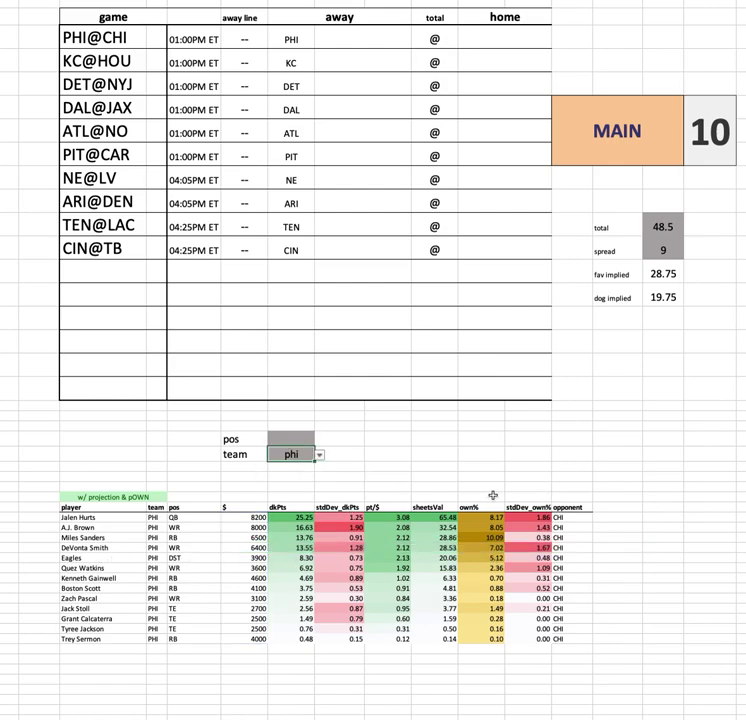
pyautogui.write('chi')
pyautogui.press('Return')
pyautogui.moveTo(62, 516); pyautogui.dragTo(571, 520)
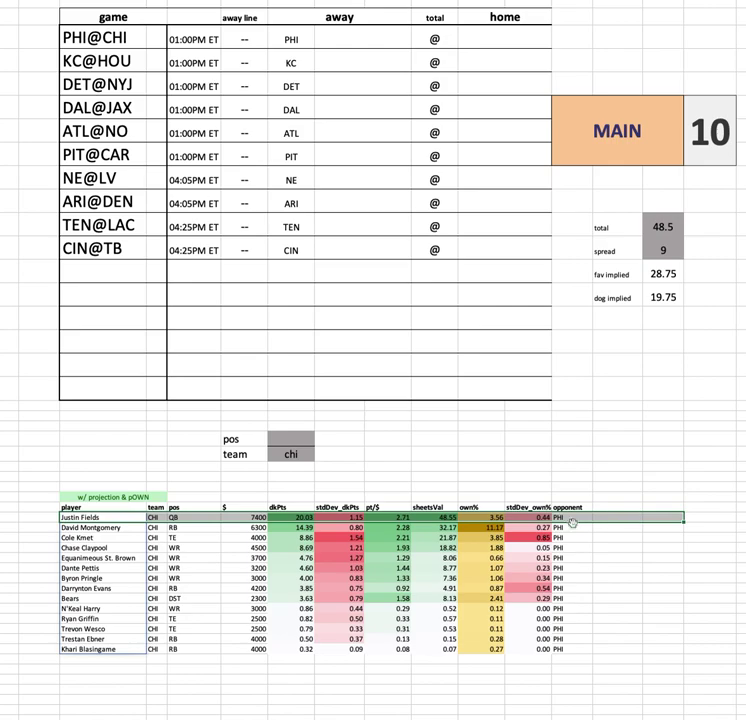
pyautogui.click(494, 517)
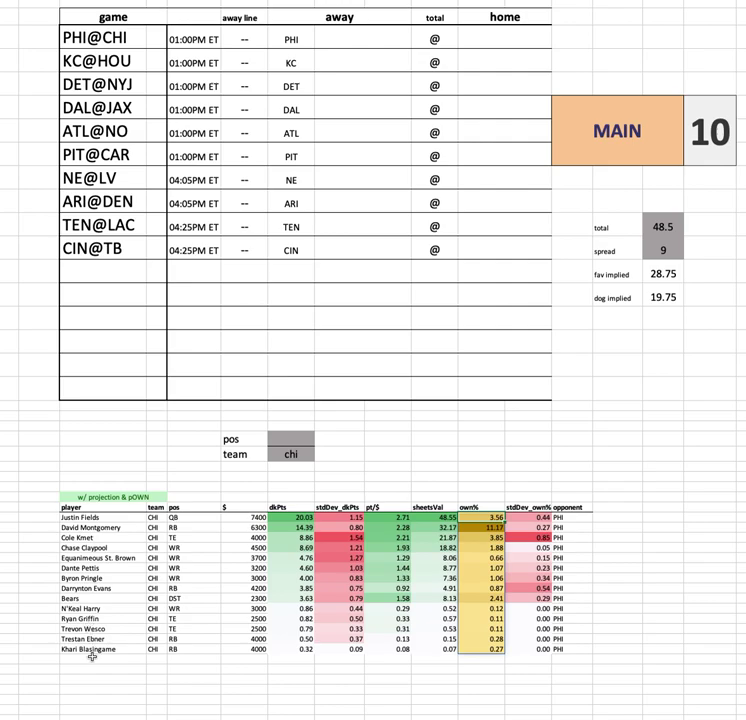
# Step: Look over the CHI receivers priced $4500, $3700 and $3200, and highlight the $4000 tight end's row
pyautogui.click(97, 548)
pyautogui.click(123, 558)
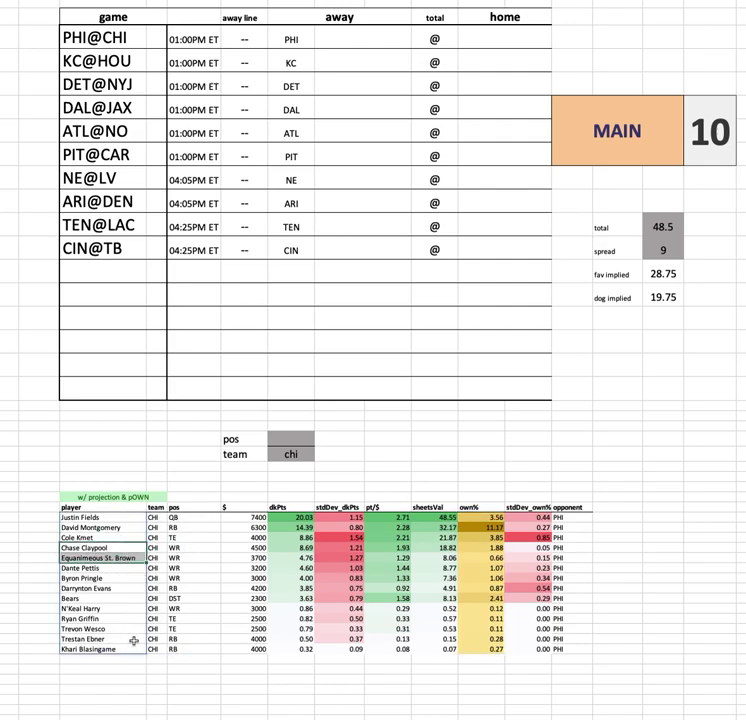
pyautogui.click(120, 568)
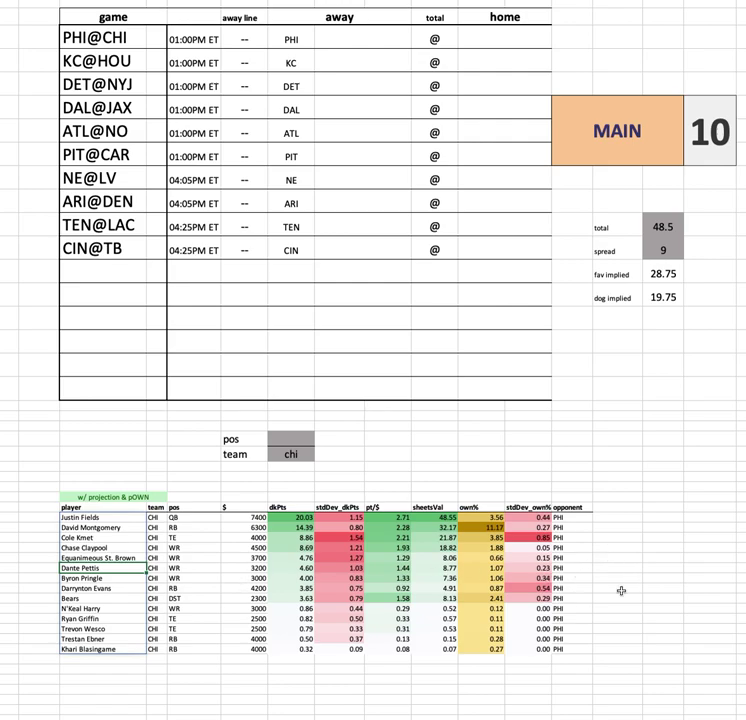
pyautogui.moveTo(85, 537); pyautogui.dragTo(596, 535)
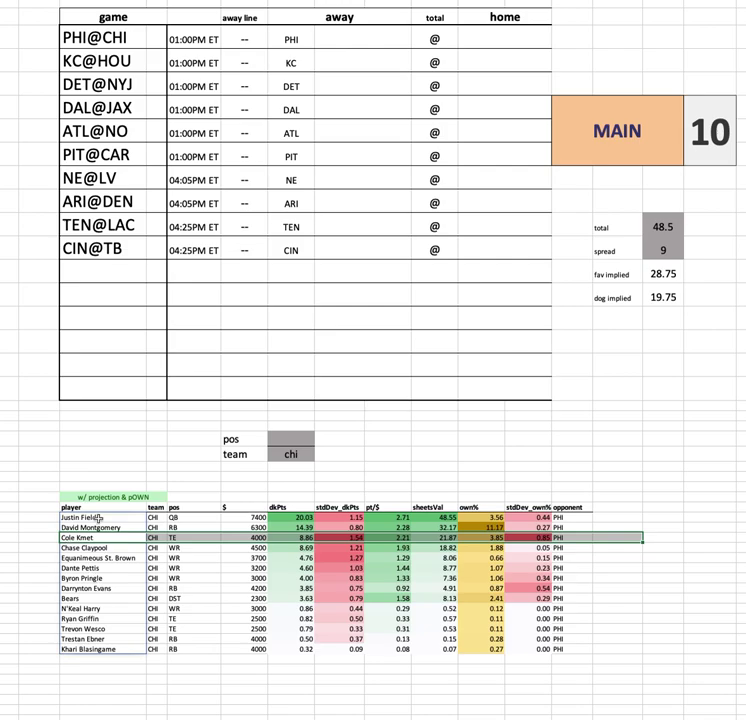
# Step: Examine the CHI salary column, compare the $6300 running back's row with the $4000 tight end's, and clear the highlight
pyautogui.click(48, 517)
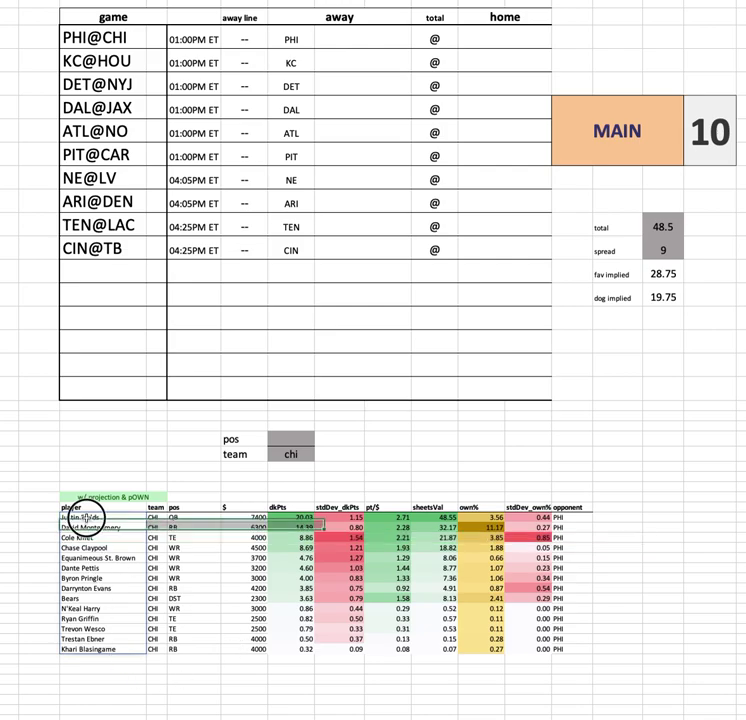
pyautogui.click(250, 514)
pyautogui.hotkey('ctrl', 'shift', 'Down')
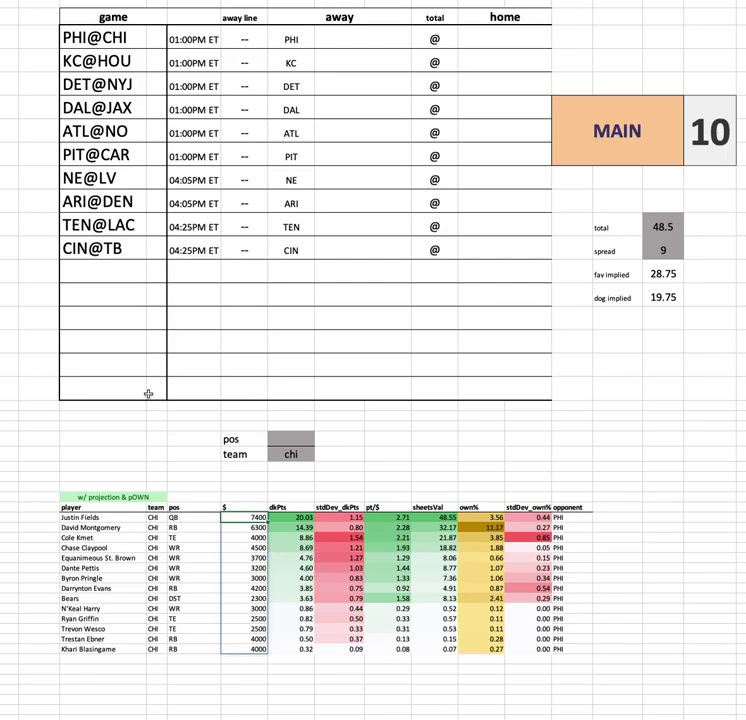
pyautogui.click(508, 527)
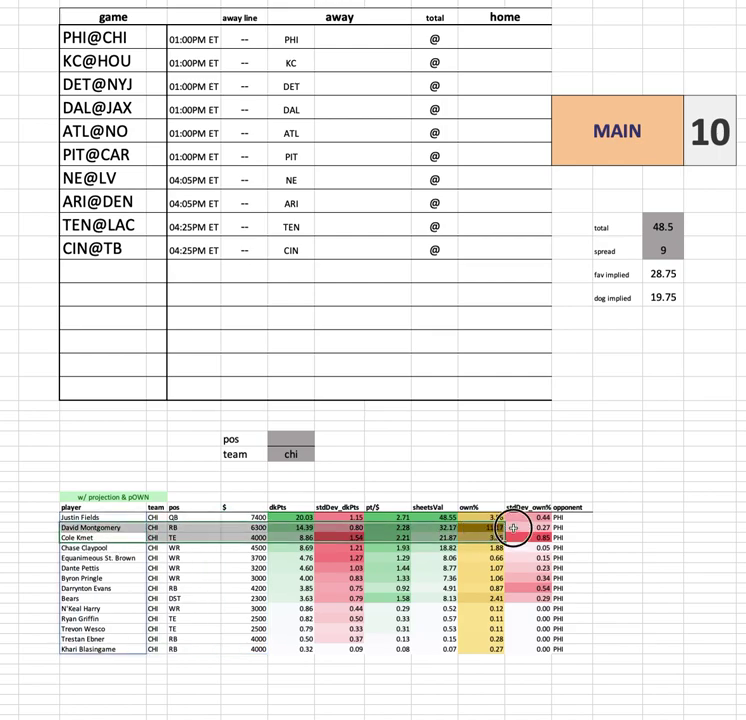
pyautogui.click(510, 537)
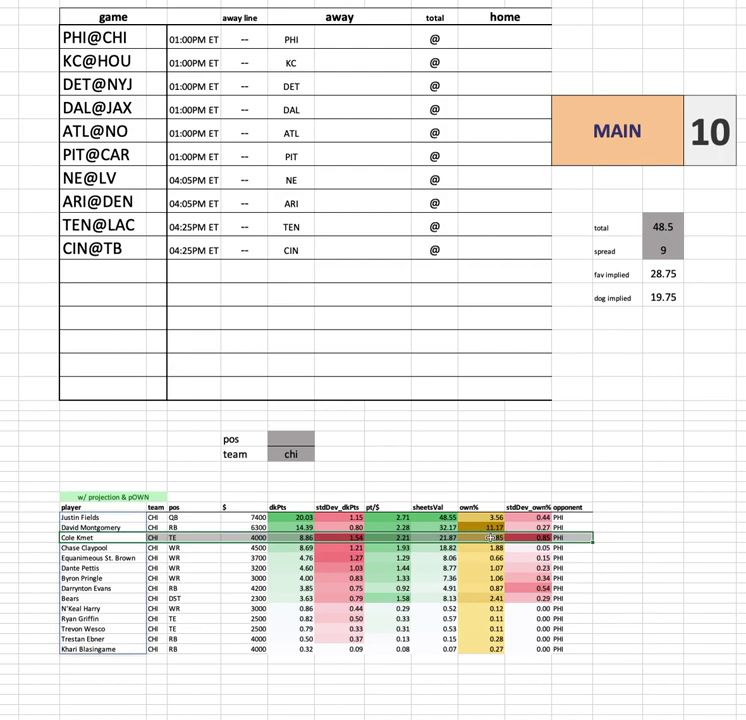
pyautogui.click(343, 527)
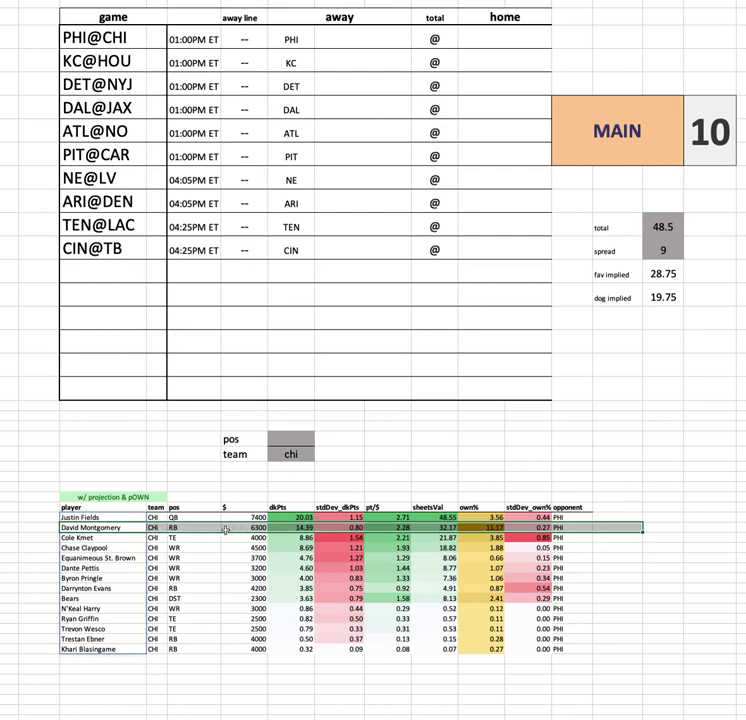
pyautogui.click(47, 530)
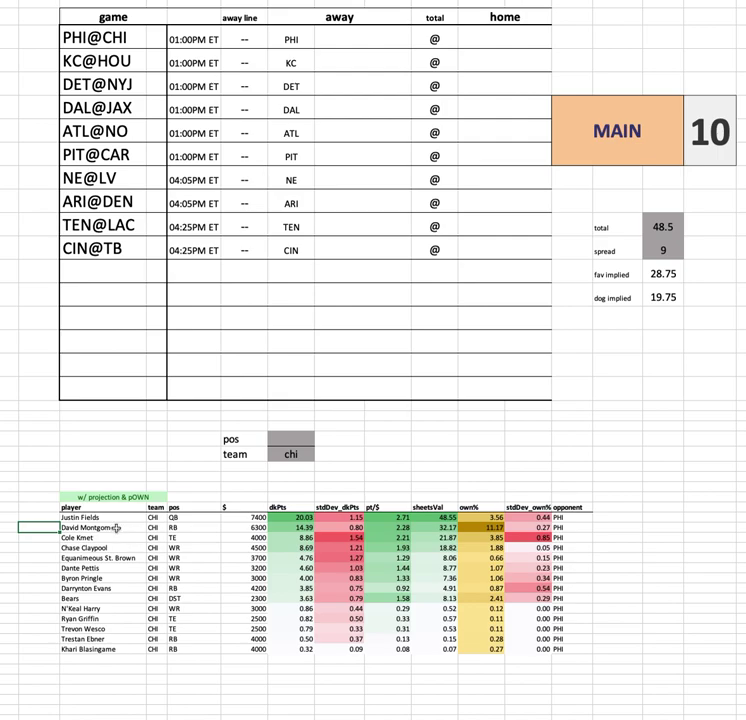
# Step: Review the CHI $4500 and $3700 receiver rows, the defense row and the own% column
pyautogui.moveTo(118, 540); pyautogui.dragTo(581, 548)
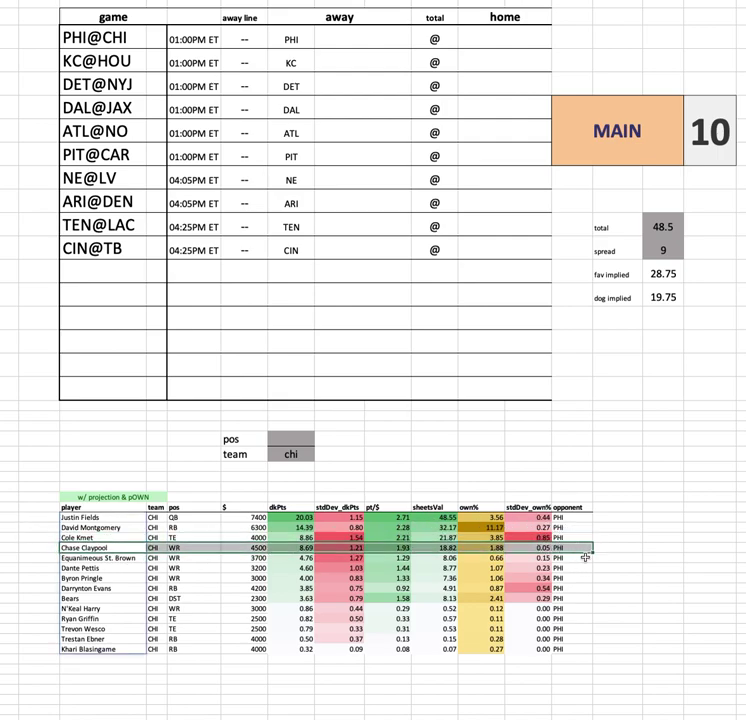
pyautogui.moveTo(110, 556); pyautogui.dragTo(613, 560)
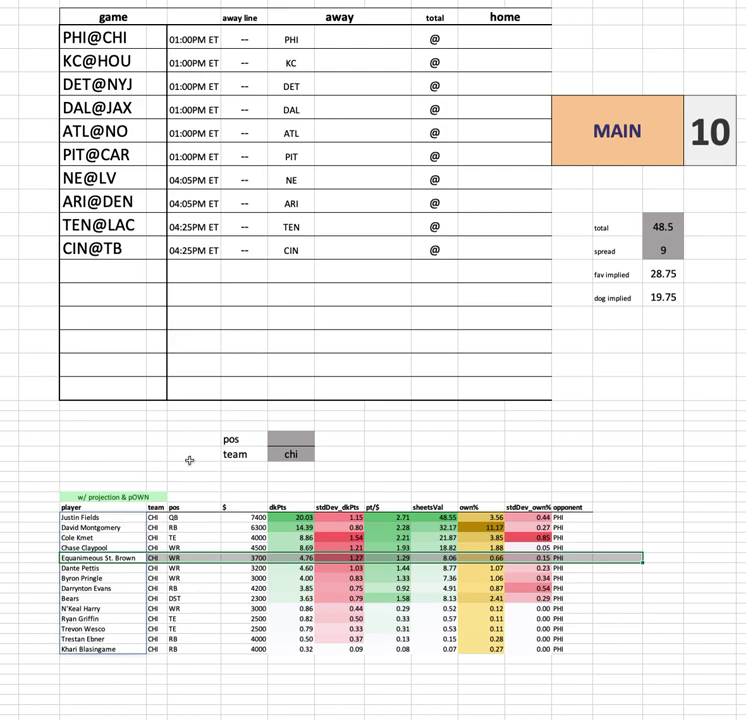
pyautogui.click(106, 598)
pyautogui.moveTo(640, 560); pyautogui.dragTo(638, 598)
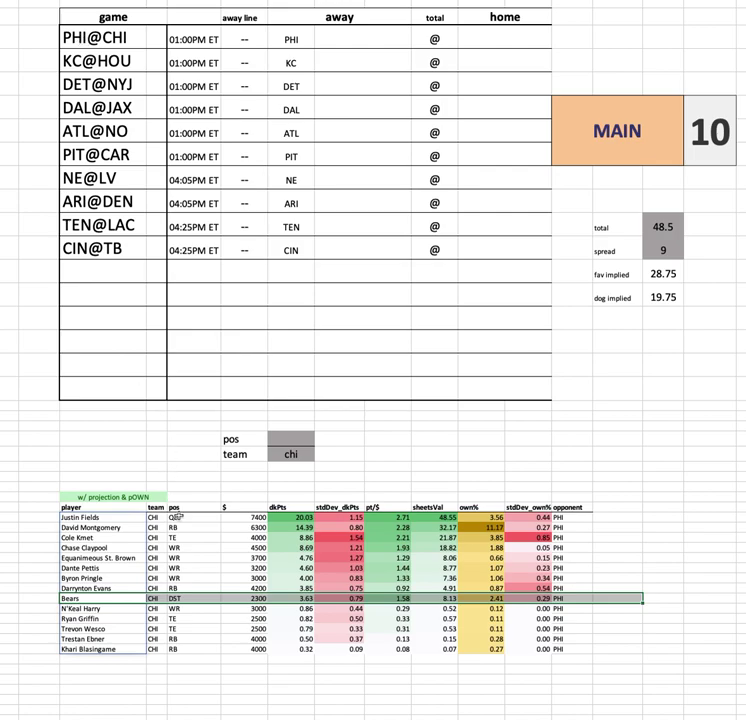
pyautogui.click(294, 454)
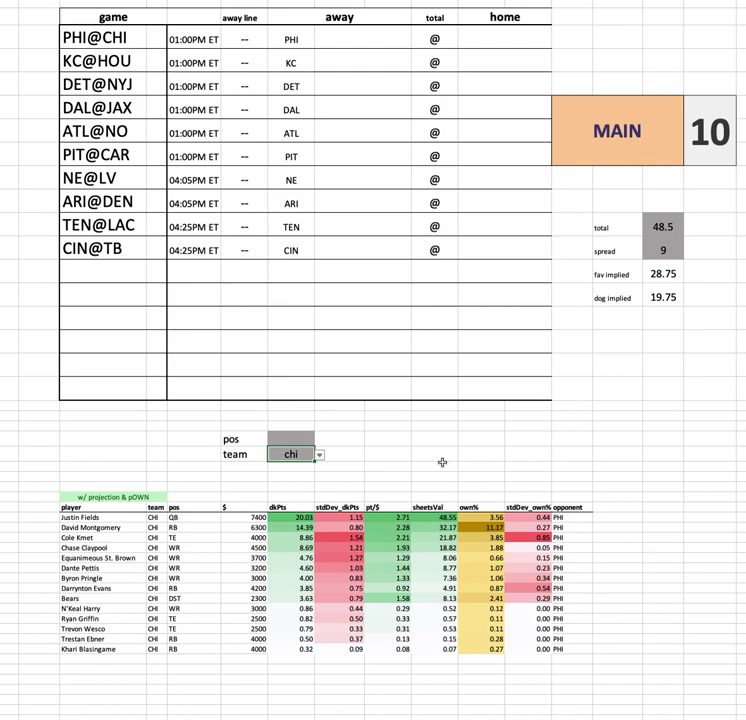
pyautogui.moveTo(480, 510); pyautogui.dragTo(480, 650)
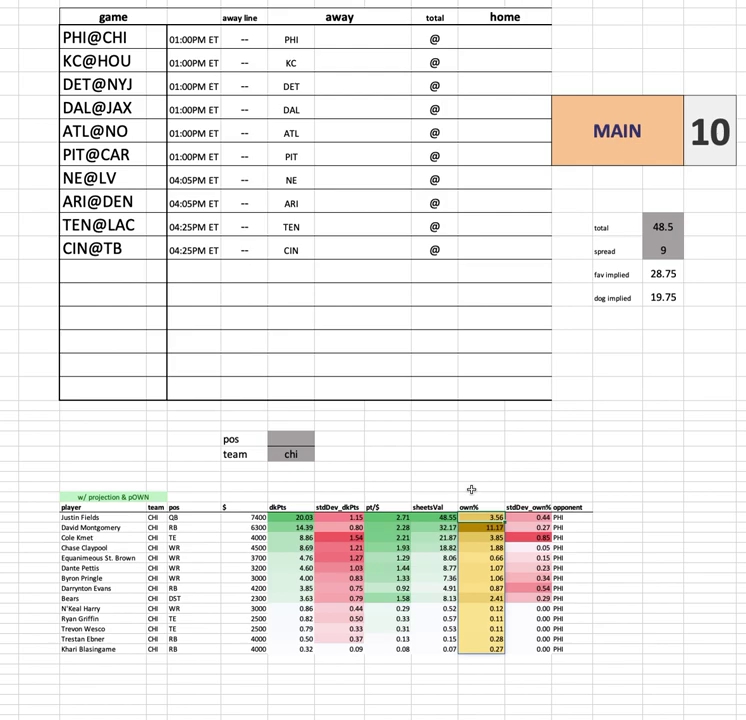
# Step: Set the team filter to kc and highlight the full player table for review
pyautogui.click(280, 453)
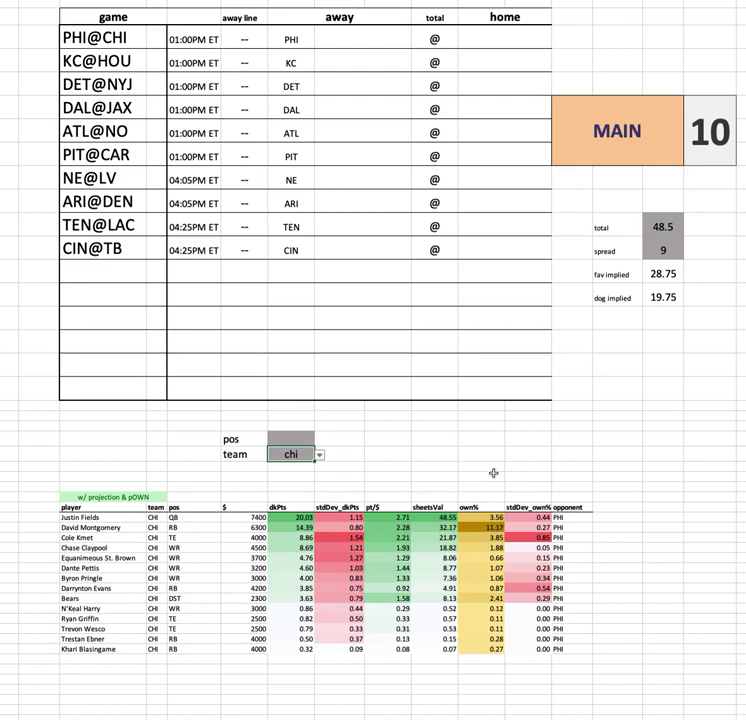
pyautogui.write('kc')
pyautogui.press('Return')
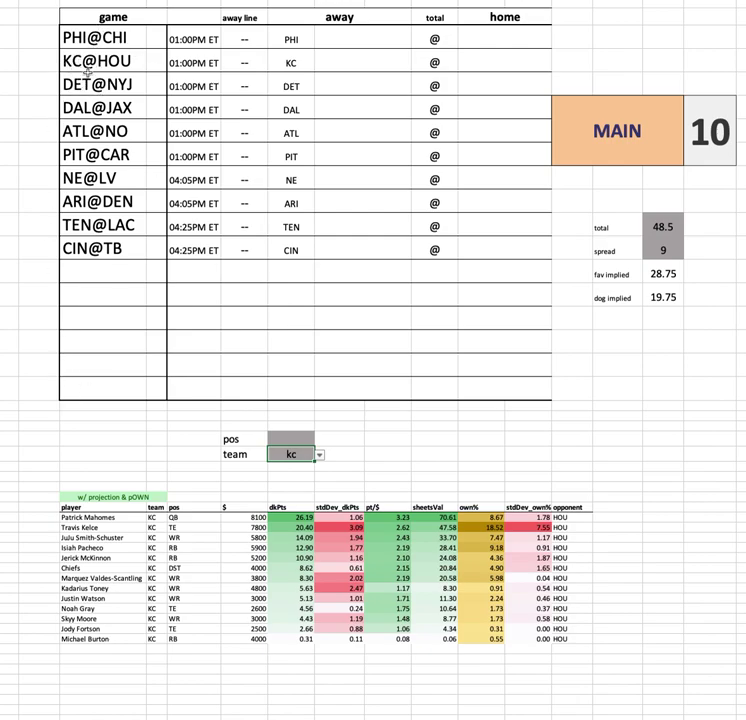
pyautogui.click(120, 518)
pyautogui.moveTo(143, 530); pyautogui.dragTo(574, 640)
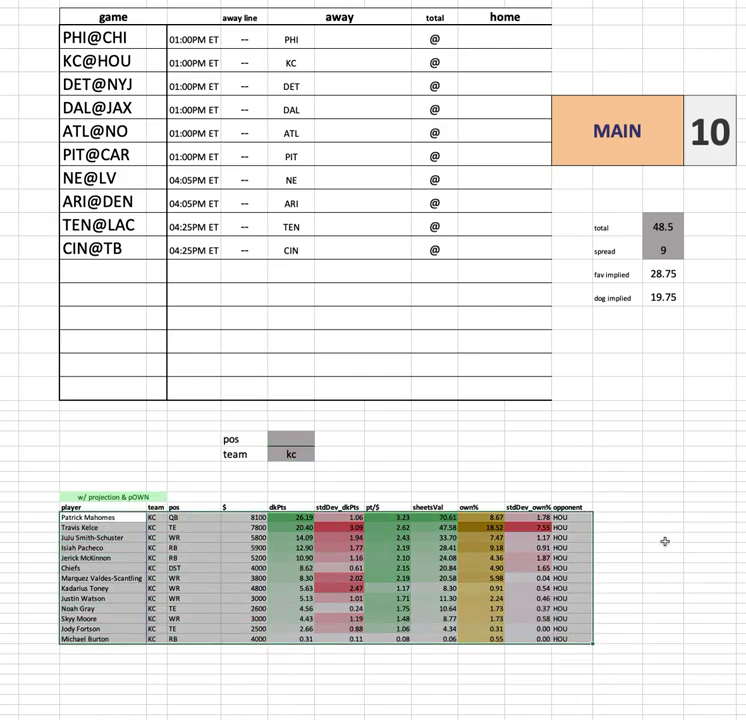
# Step: Review the KC player list, focusing on the tight end at $7800 and the $5200 and $5900 running backs, and clear the highlight
pyautogui.click(82, 527)
pyautogui.moveTo(84, 527); pyautogui.dragTo(83, 658)
pyautogui.click(100, 557)
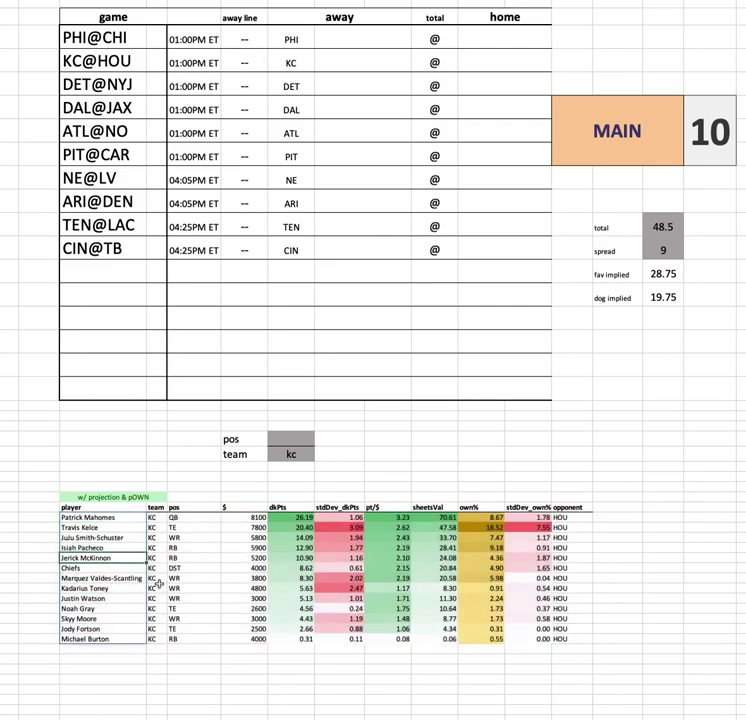
pyautogui.click(95, 527)
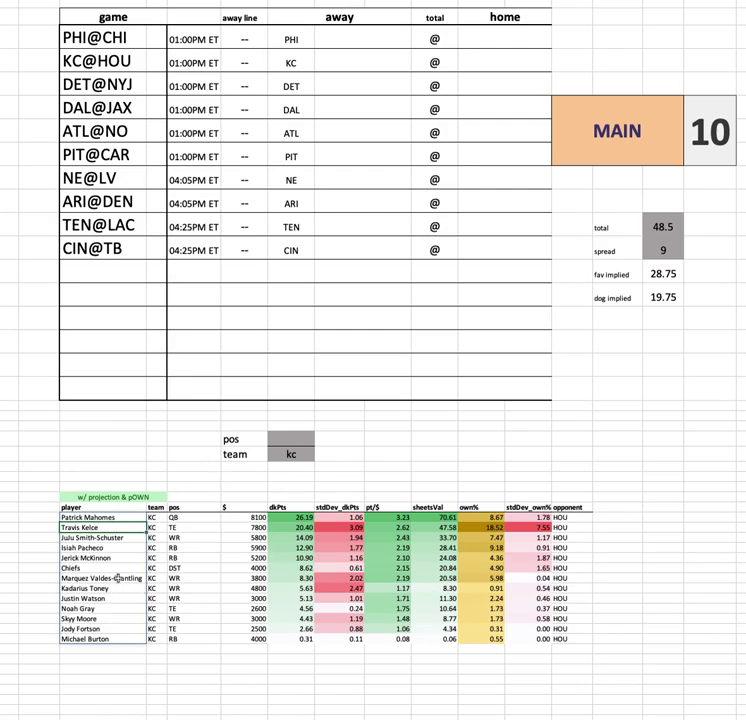
pyautogui.moveTo(115, 549); pyautogui.dragTo(640, 545)
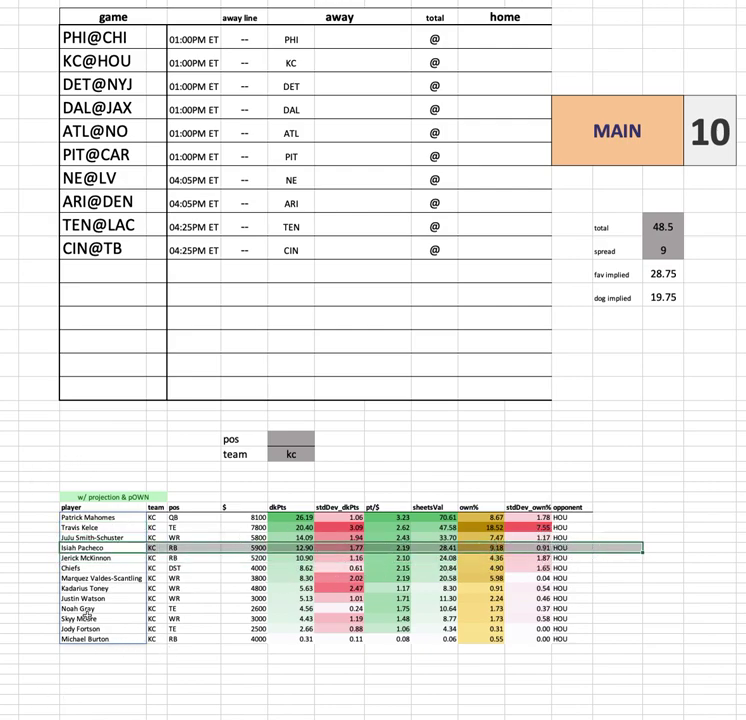
pyautogui.click(51, 564)
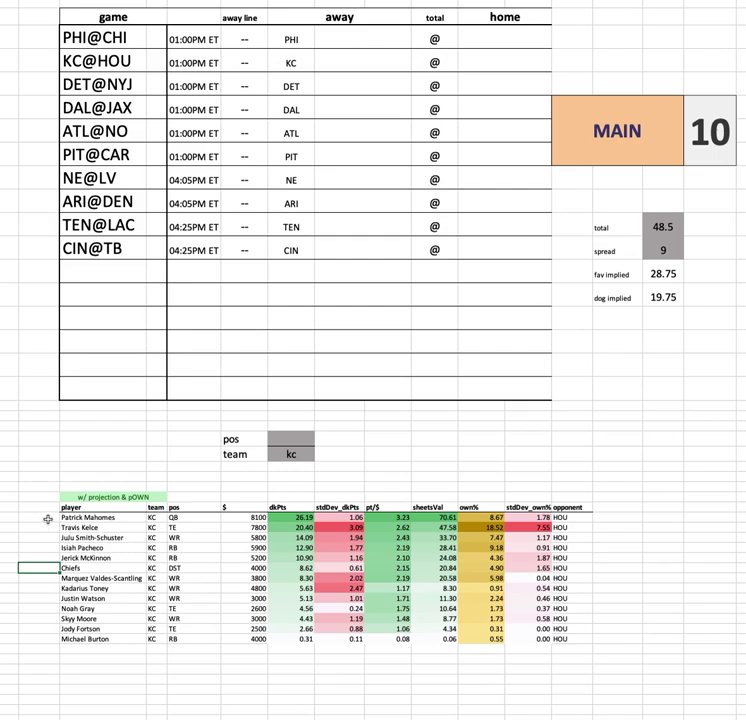
# Step: Examine the whole KC table, focusing on the quarterback's row and the dkPts and salary columns
pyautogui.moveTo(40, 496)
pyautogui.mouseDown()
pyautogui.moveTo(241, 594)
pyautogui.moveTo(629, 653)
pyautogui.moveTo(620, 648)
pyautogui.mouseUp()
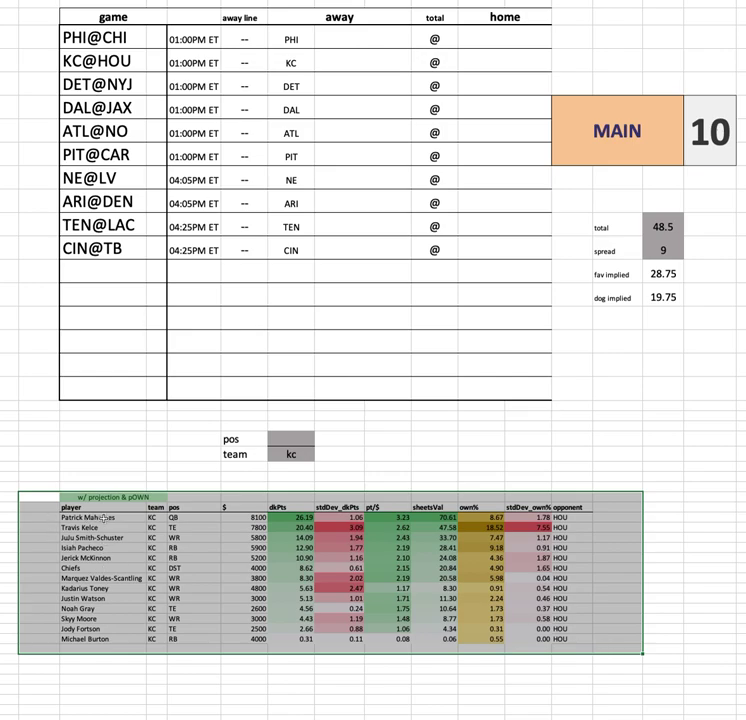
pyautogui.click(255, 524)
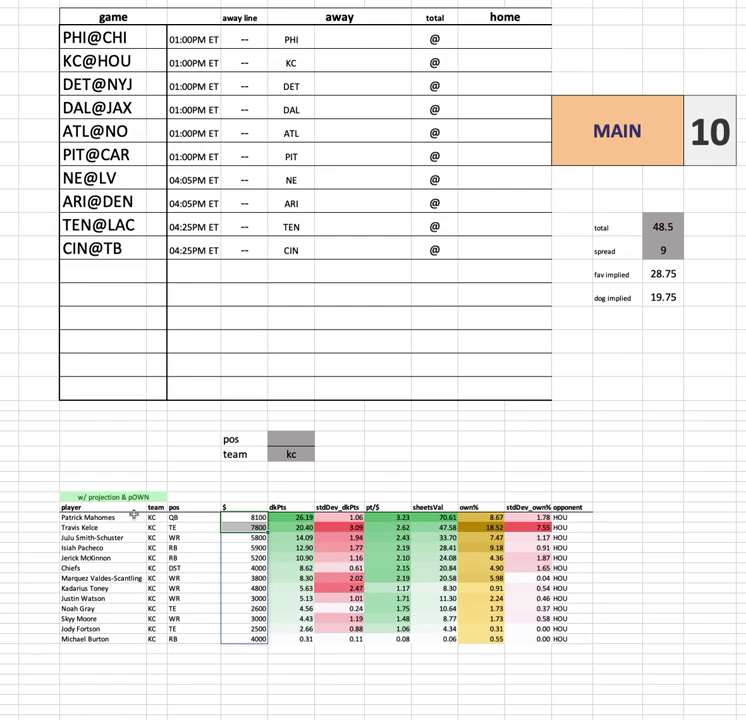
pyautogui.moveTo(133, 515); pyautogui.dragTo(617, 519)
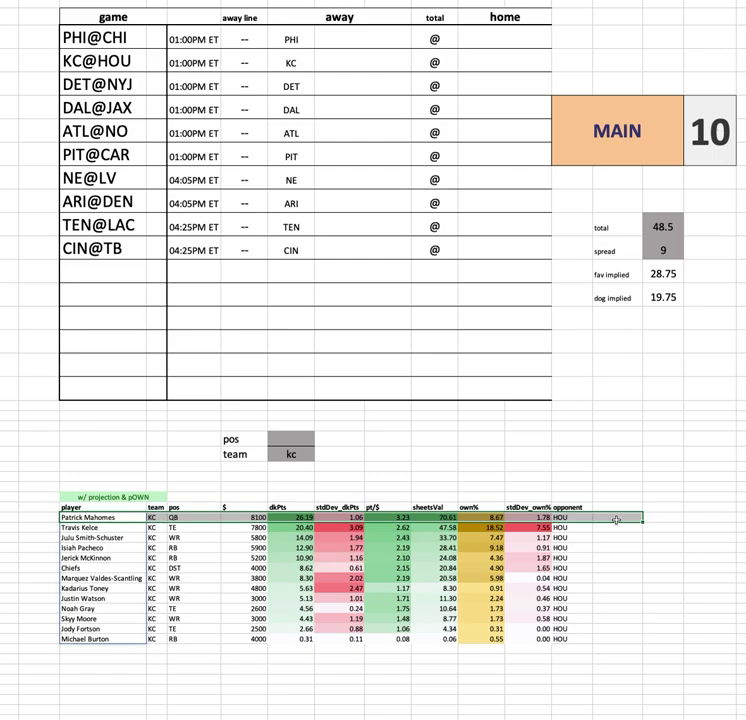
pyautogui.click(305, 511)
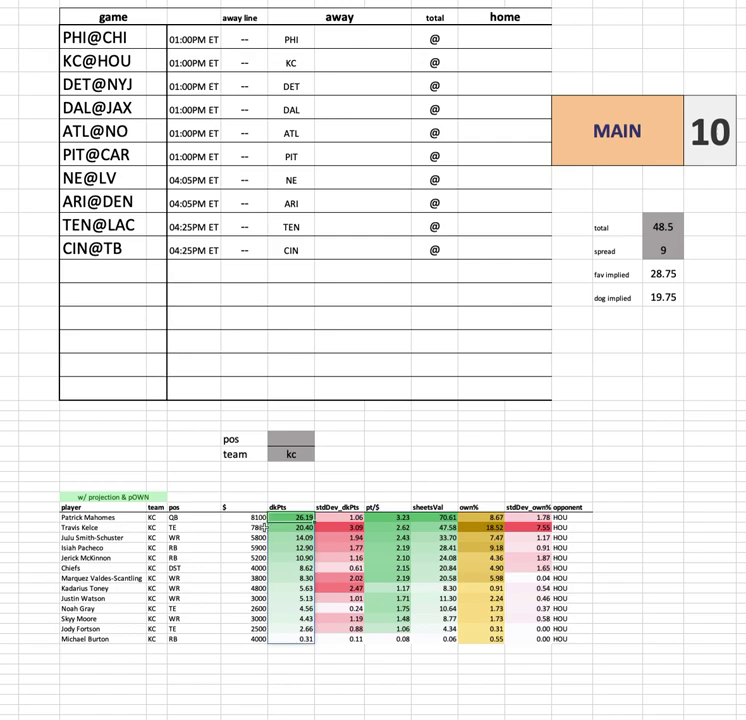
pyautogui.moveTo(258, 520); pyautogui.dragTo(255, 639)
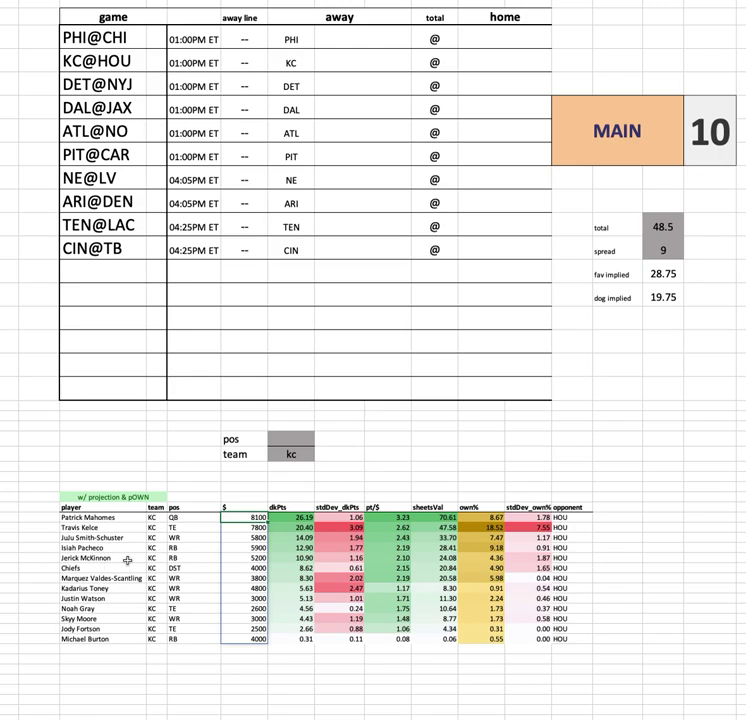
# Step: Compare the KC rows of the $5800 and $3800 receivers, the $5900 and $5200 running backs and the $7800 tight end
pyautogui.moveTo(120, 538); pyautogui.dragTo(601, 533)
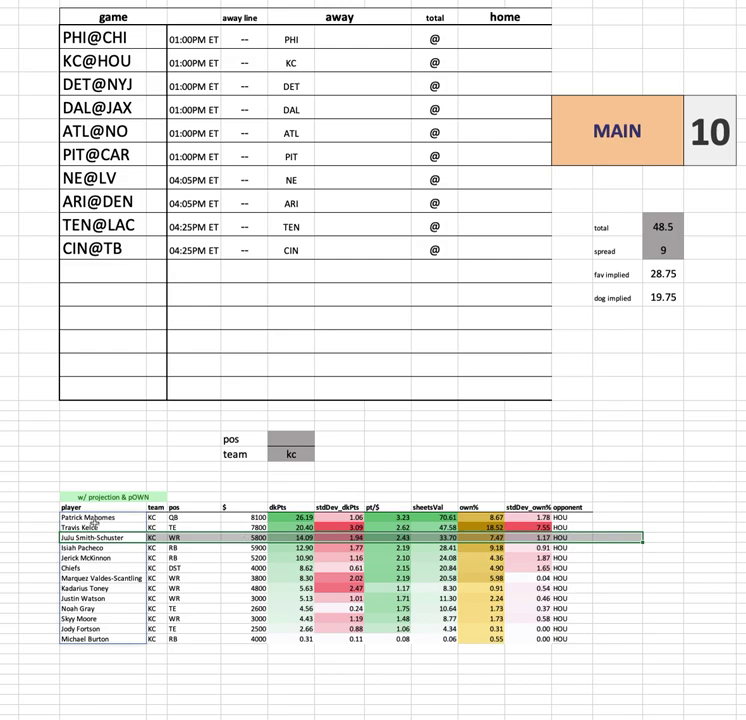
pyautogui.moveTo(112, 548); pyautogui.dragTo(578, 547)
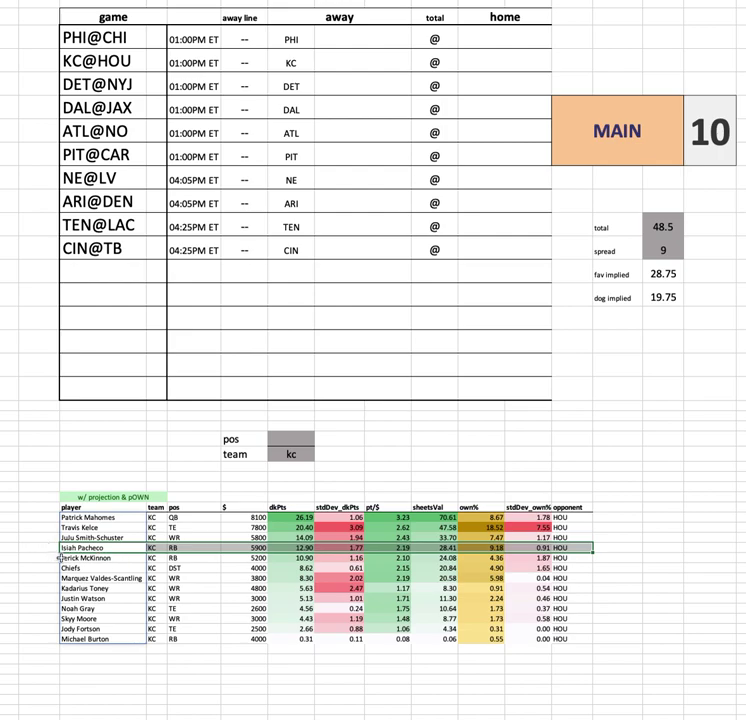
pyautogui.moveTo(105, 548); pyautogui.dragTo(611, 560)
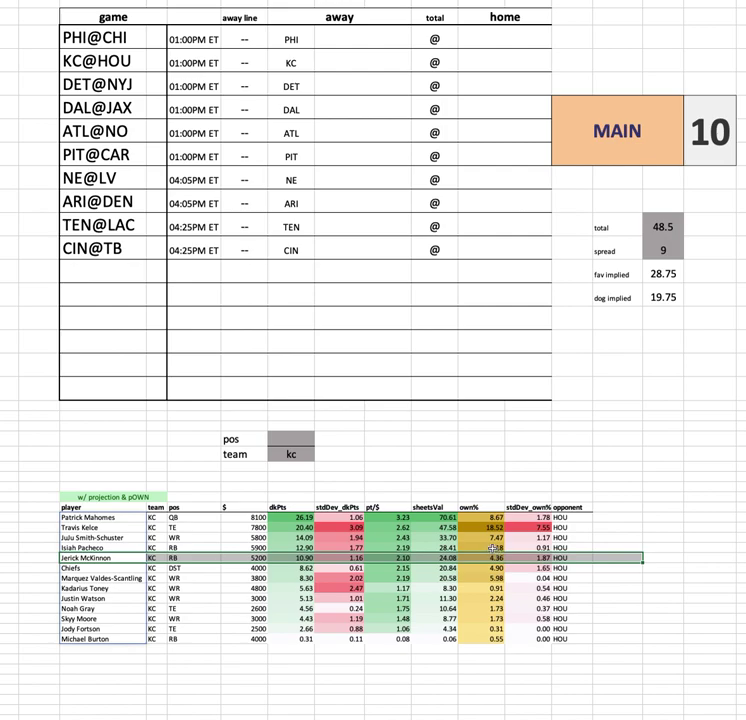
pyautogui.moveTo(296, 578); pyautogui.dragTo(603, 578)
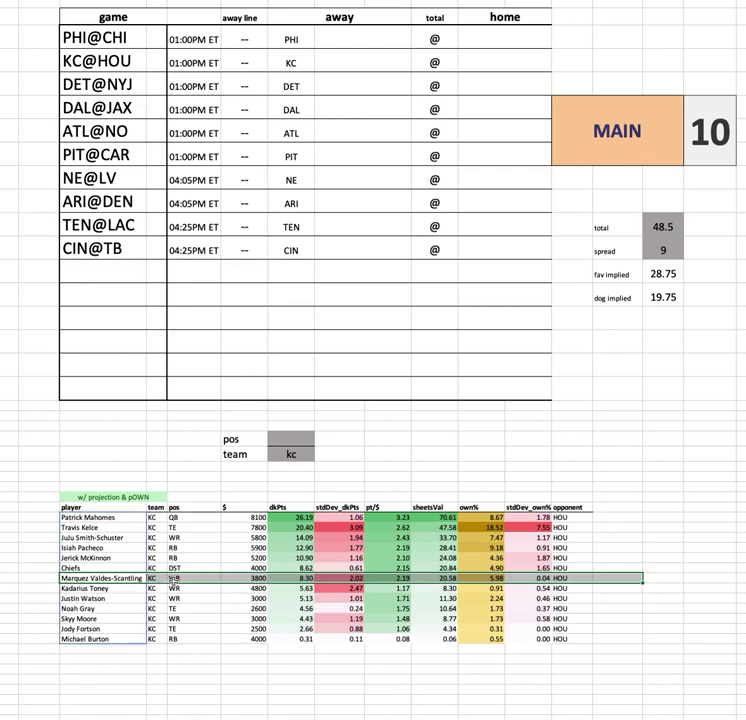
pyautogui.click(505, 537)
pyautogui.click(602, 528)
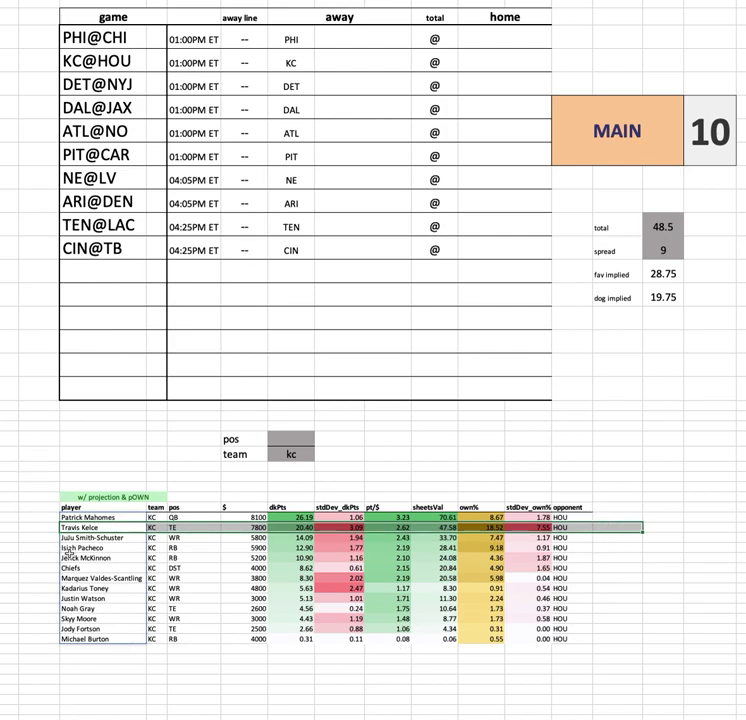
# Step: Review the KC defense's full row, focusing on its salary
pyautogui.click(553, 567)
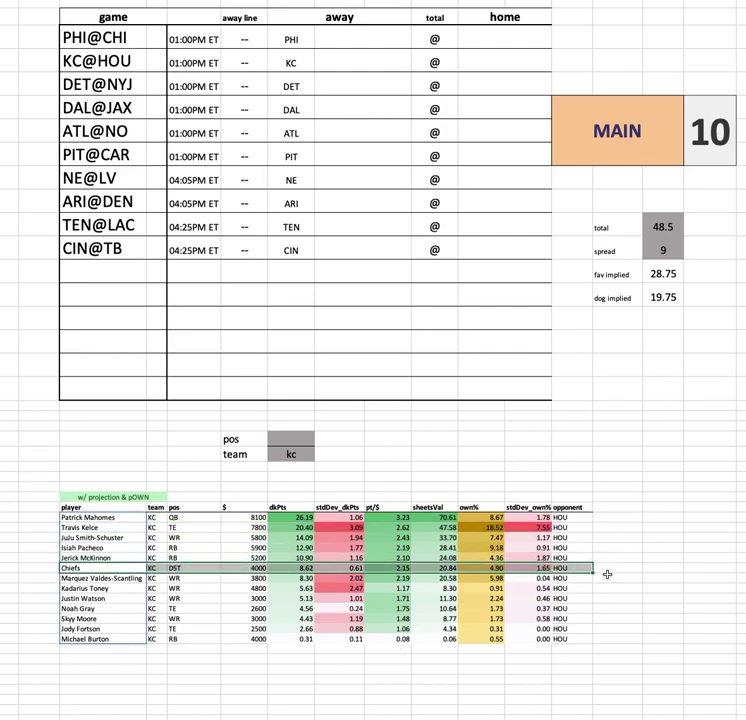
pyautogui.click(245, 567)
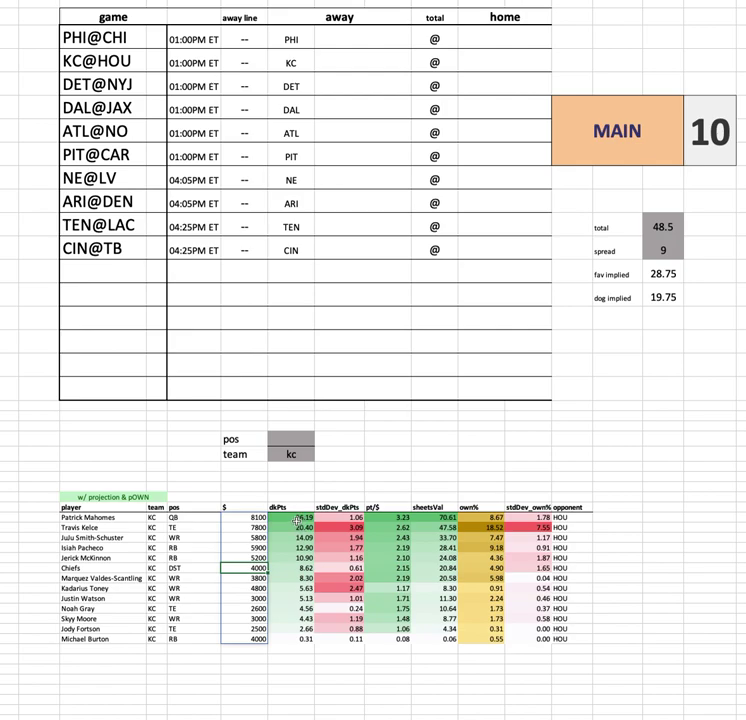
pyautogui.moveTo(62, 560); pyautogui.dragTo(612, 566)
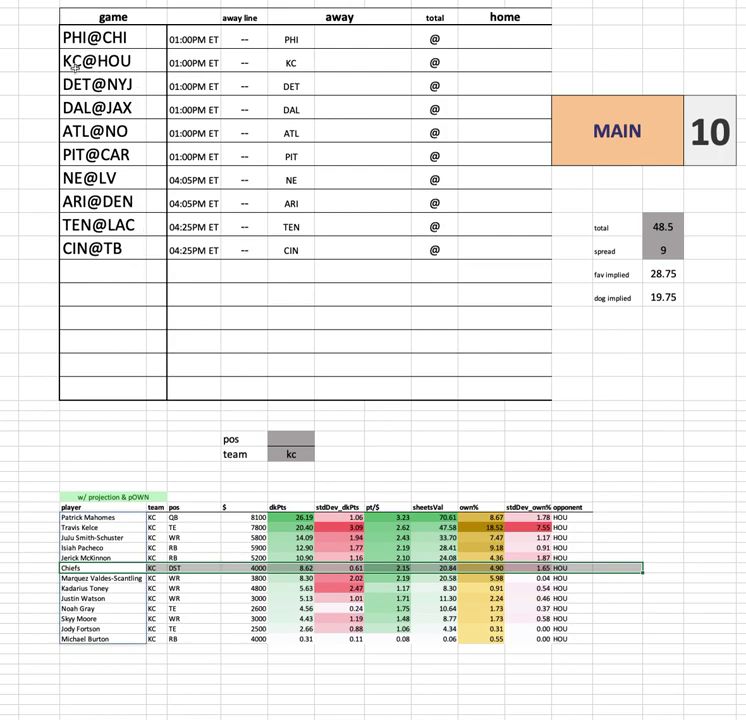
# Step: Set the team filter to hou and review the rows of the $4200 receiver and the $5800 running back
pyautogui.click(299, 455)
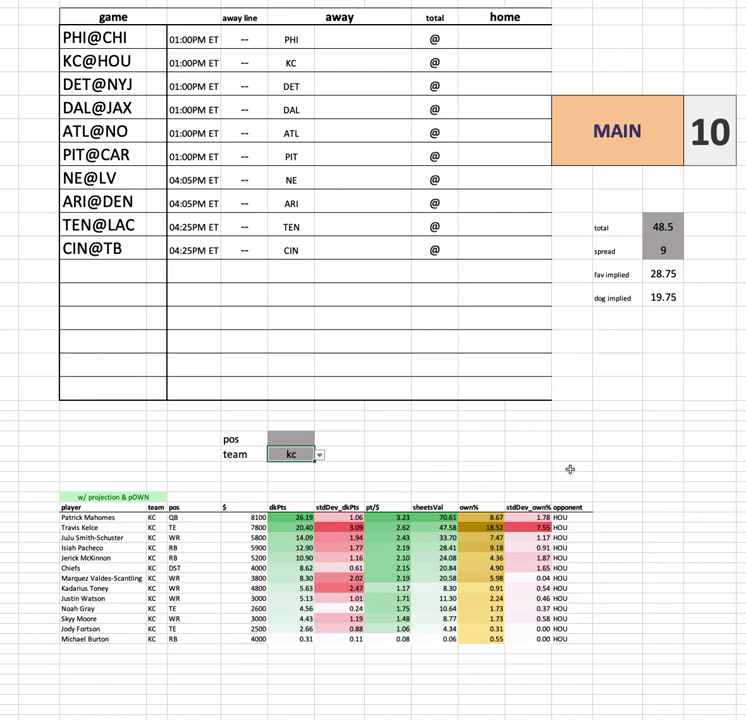
pyautogui.write('hou')
pyautogui.press('Return')
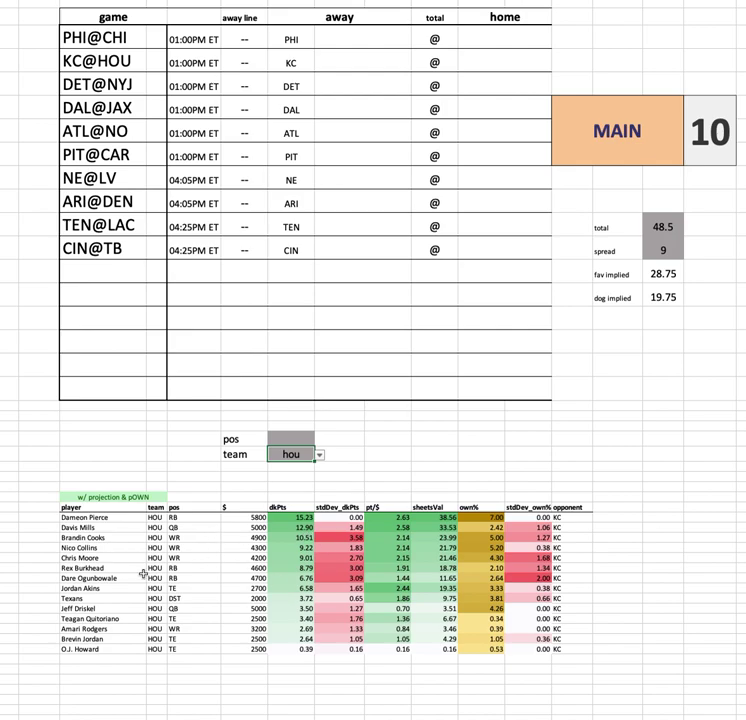
pyautogui.click(601, 554)
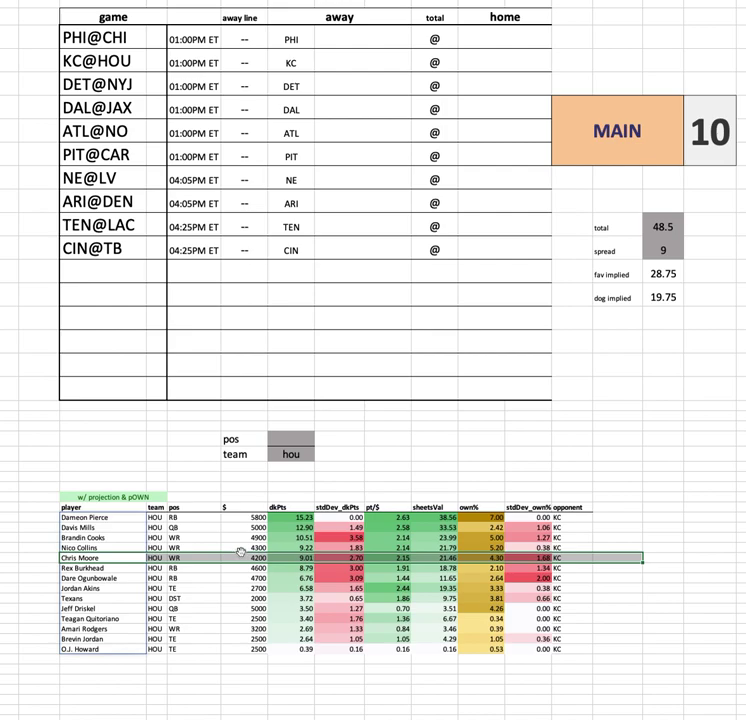
pyautogui.moveTo(115, 519); pyautogui.dragTo(607, 519)
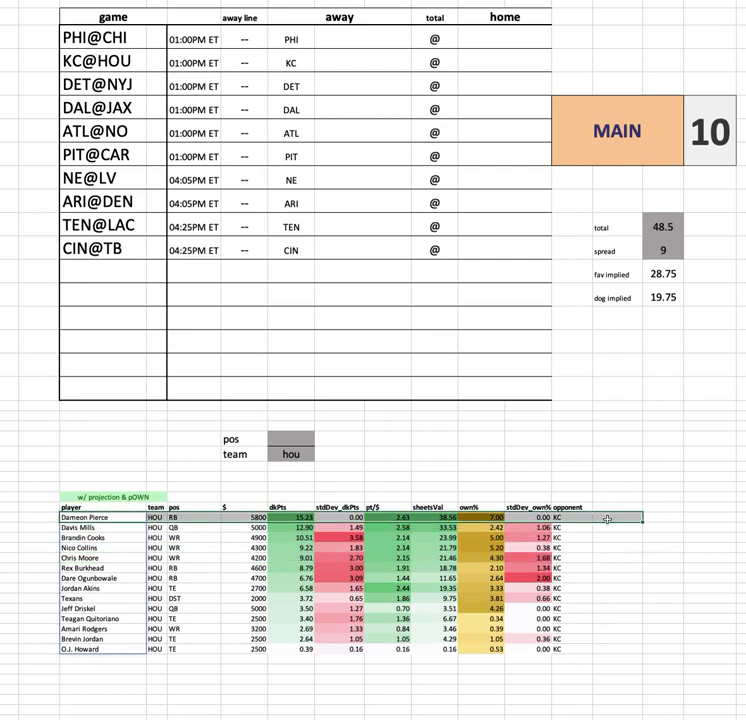
pyautogui.click(43, 521)
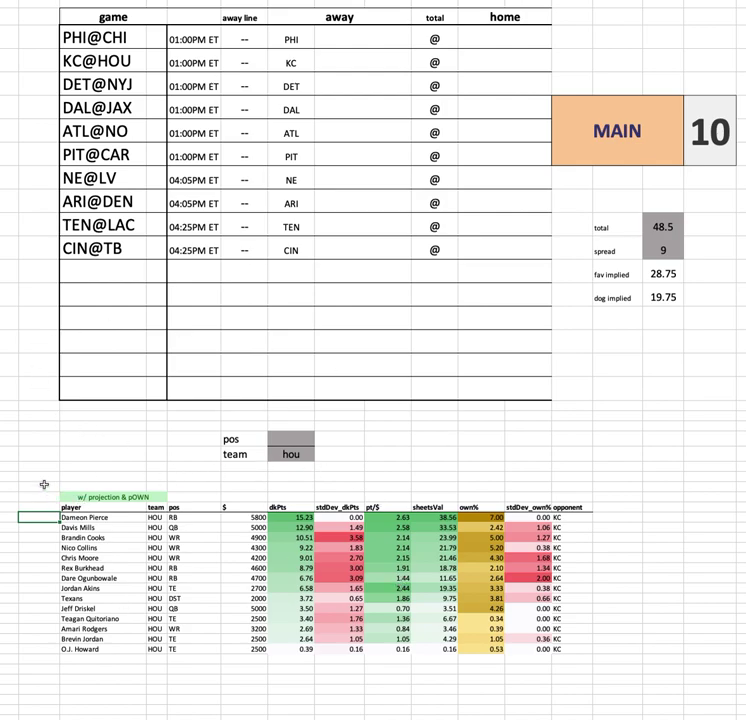
# Step: Examine the whole HOU table, focusing on the $4900 and $4300 receivers, the $2700 tight end and the defense's salary
pyautogui.moveTo(43, 486); pyautogui.dragTo(630, 658)
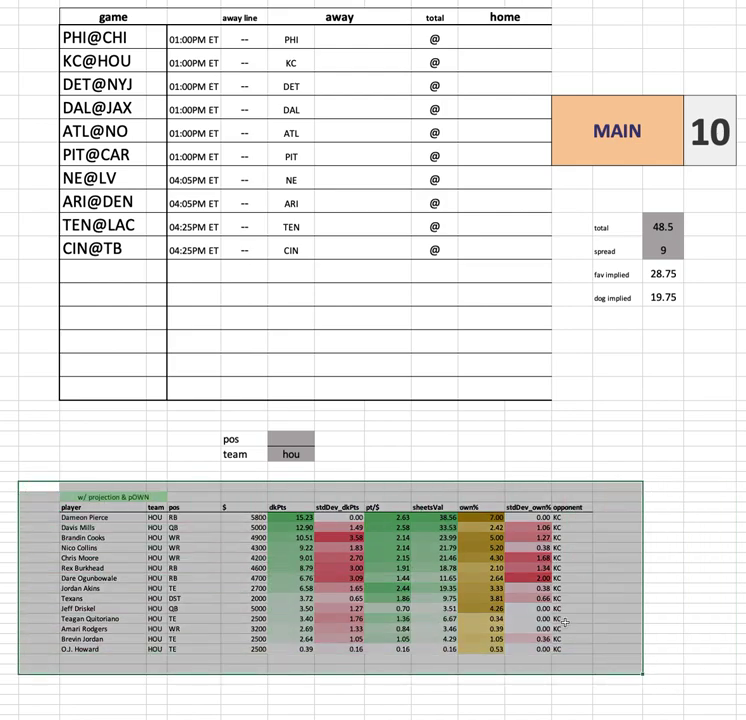
pyautogui.moveTo(104, 537); pyautogui.dragTo(594, 537)
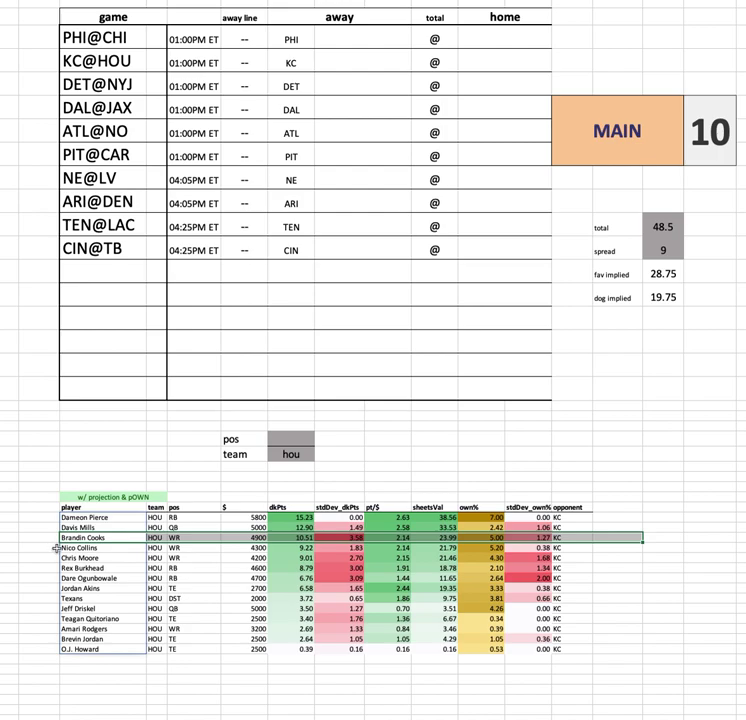
pyautogui.moveTo(52, 543); pyautogui.dragTo(616, 534)
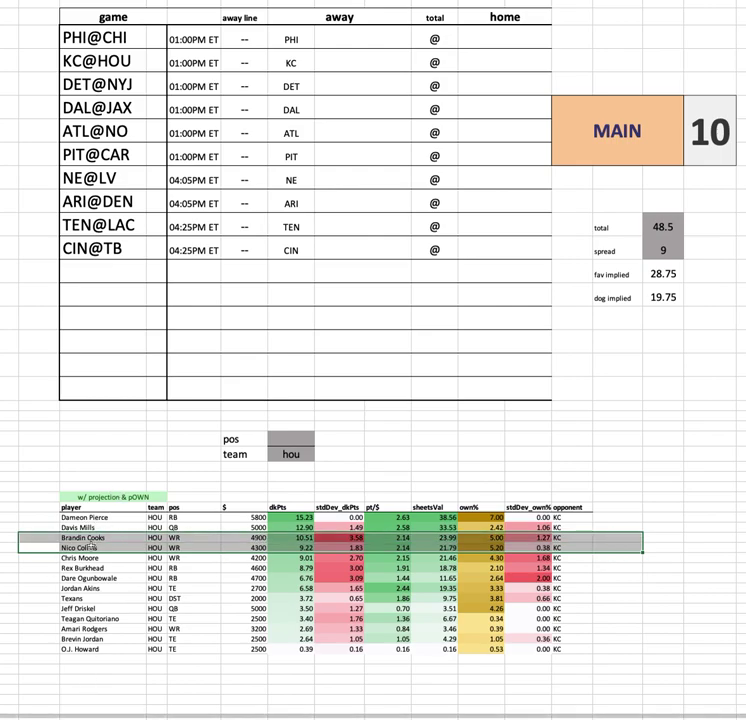
pyautogui.moveTo(88, 588); pyautogui.dragTo(597, 588)
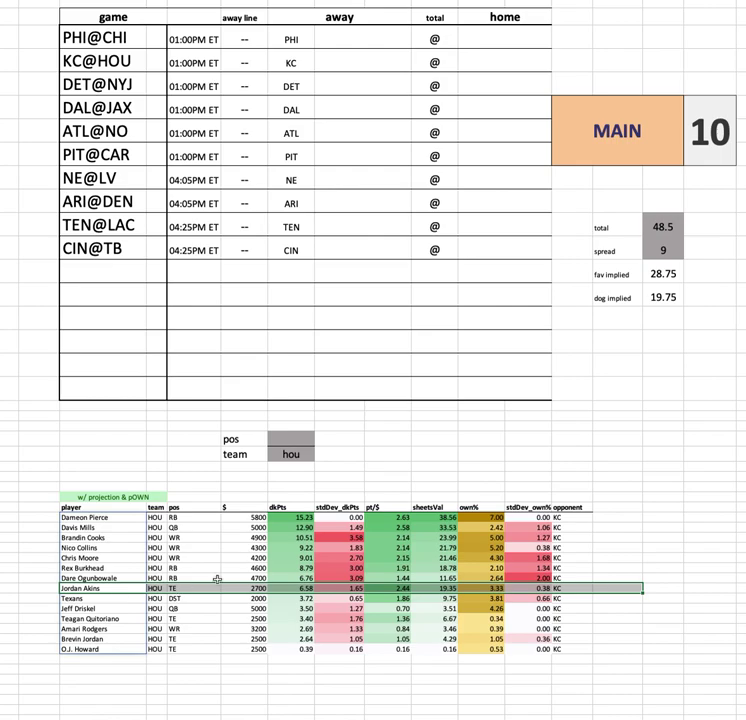
pyautogui.click(568, 430)
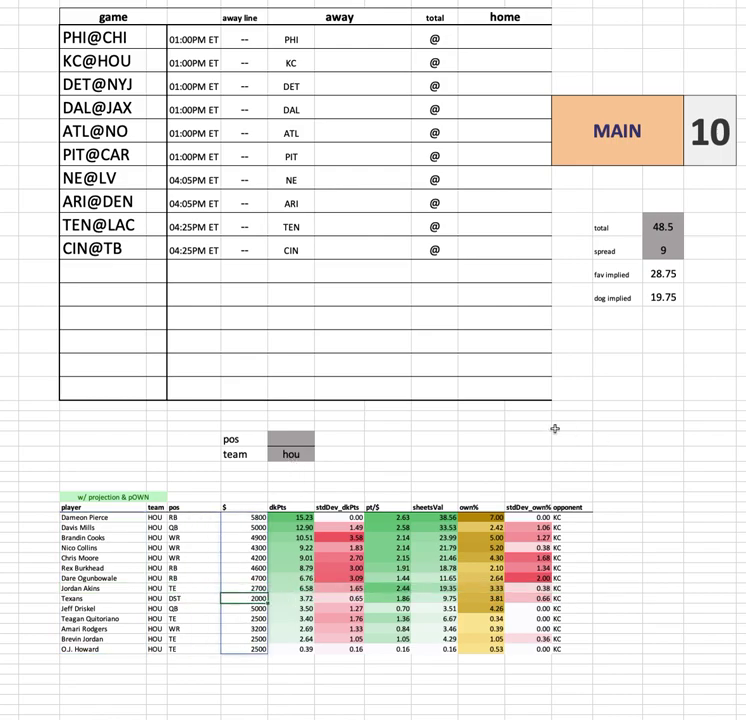
# Step: Set the team filter to det and highlight the full player table for review
pyautogui.click(293, 453)
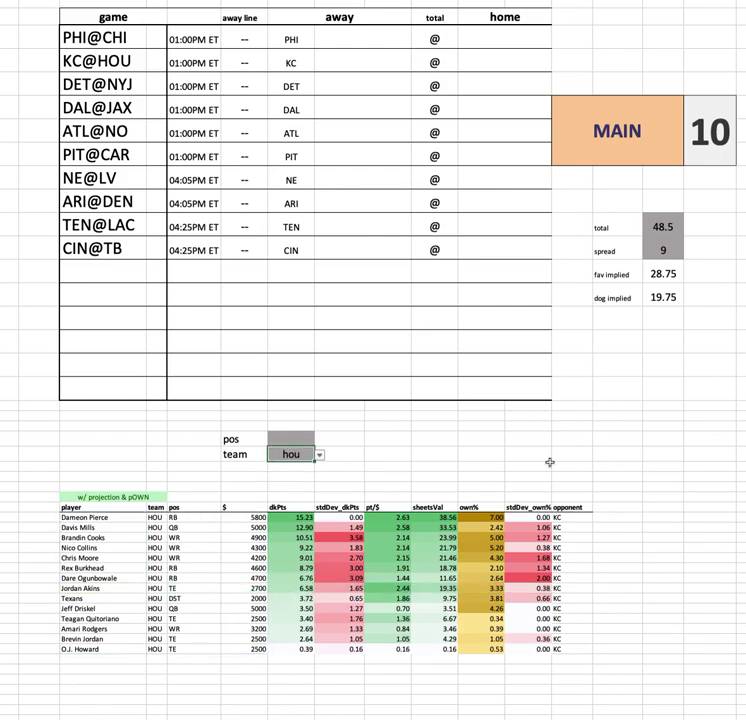
pyautogui.write('det')
pyautogui.press('Return')
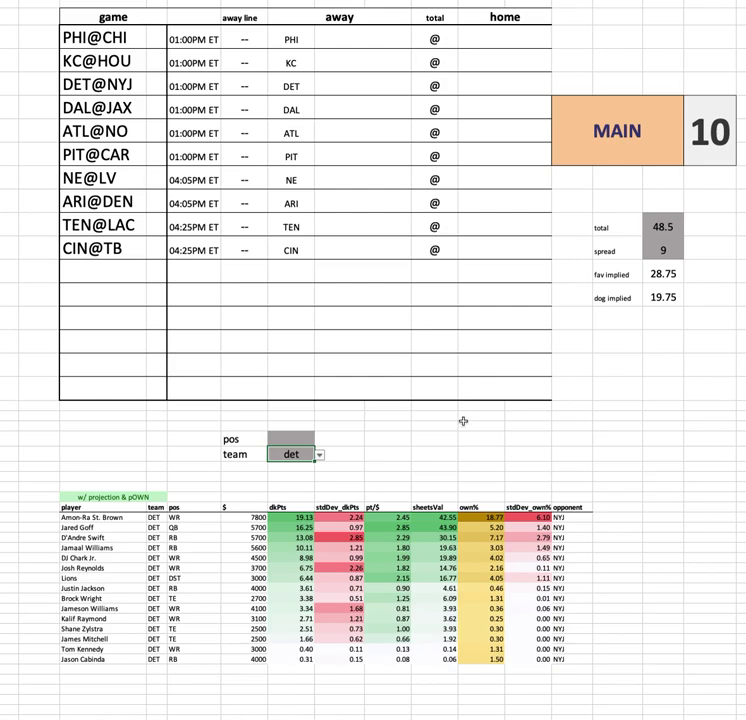
pyautogui.click(397, 468)
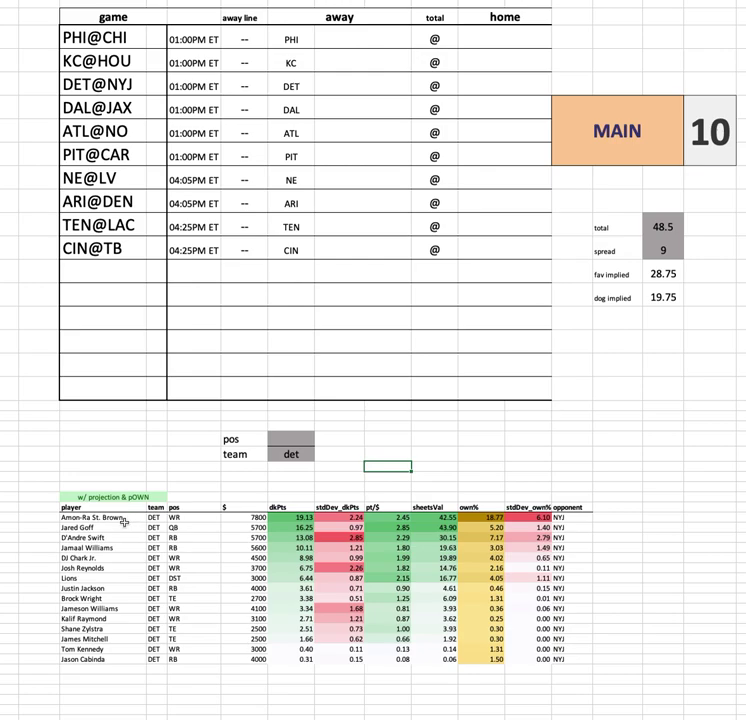
pyautogui.moveTo(127, 518); pyautogui.dragTo(616, 667)
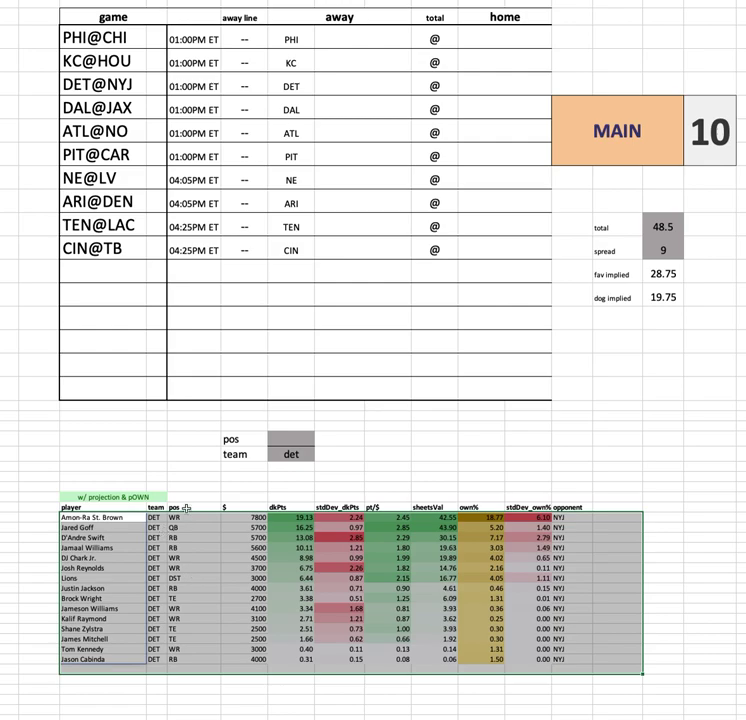
pyautogui.click(185, 628)
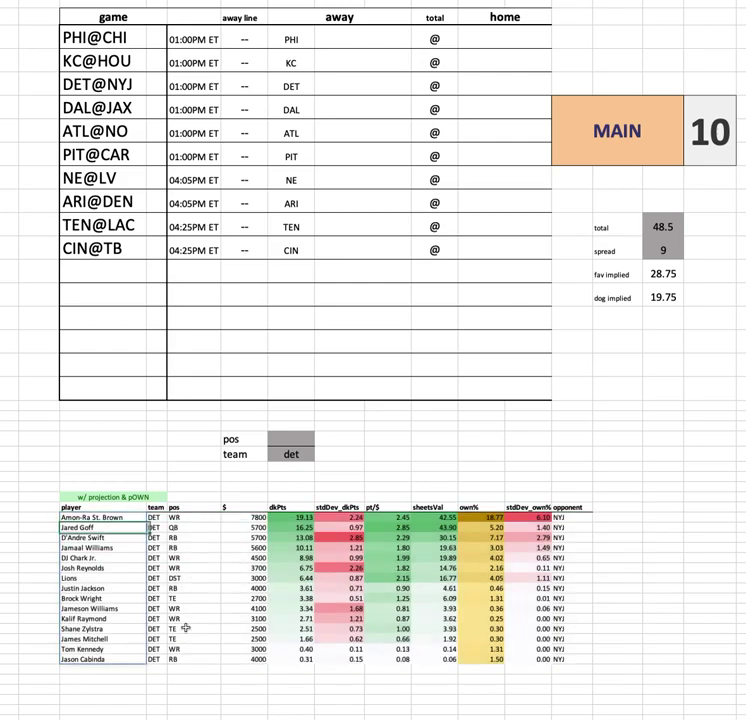
# Step: Review the DET receivers, focusing on the $4100 and $7800 rows and the top receiver's salary and ownership
pyautogui.click(129, 558)
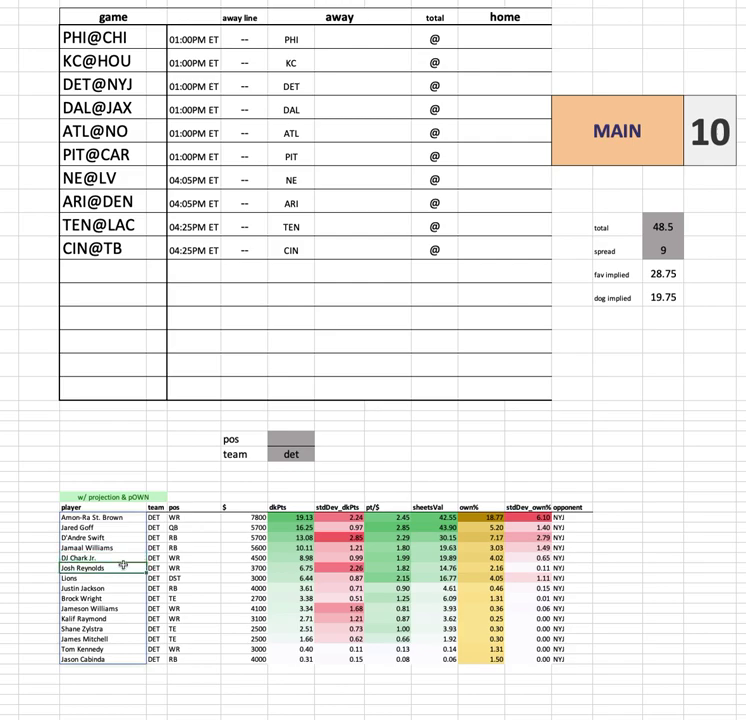
pyautogui.moveTo(120, 609); pyautogui.dragTo(580, 610)
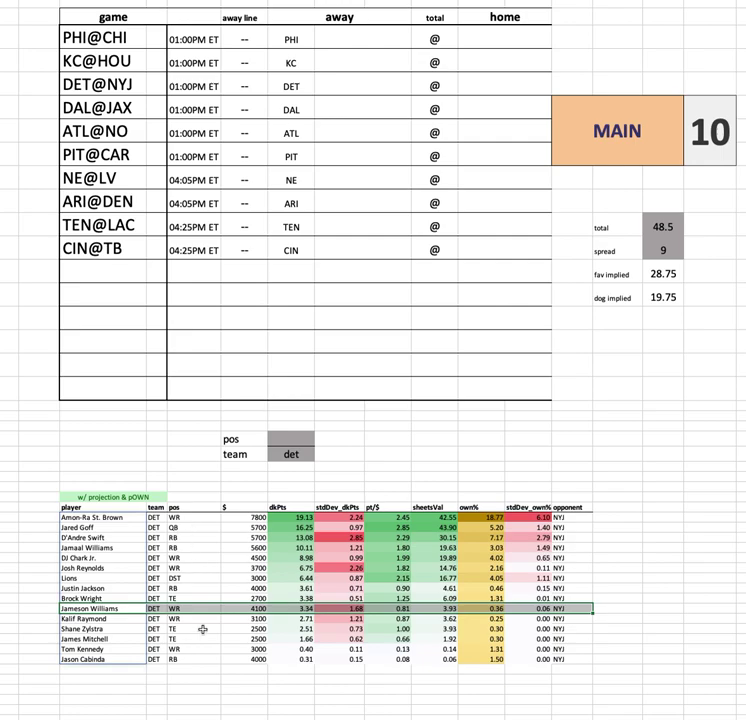
pyautogui.moveTo(125, 516); pyautogui.dragTo(607, 517)
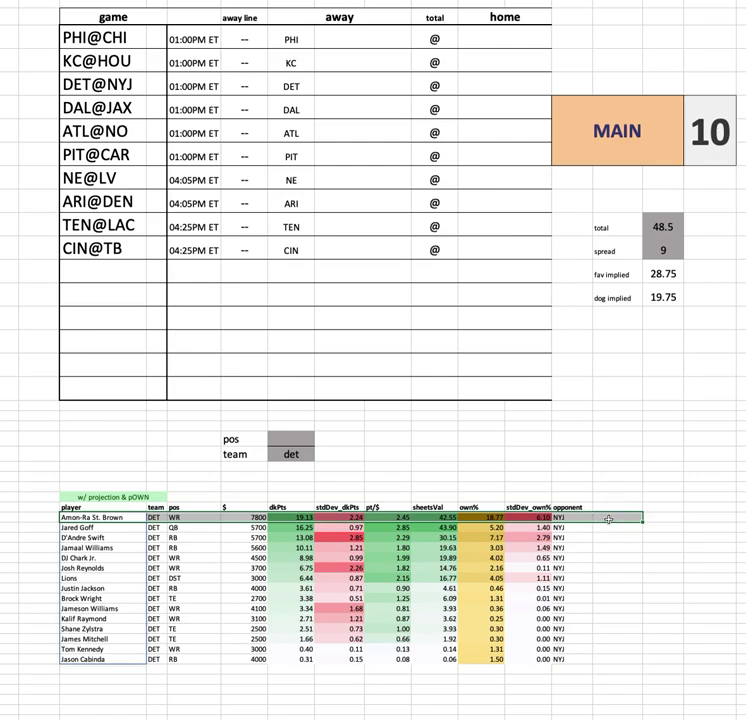
pyautogui.click(659, 489)
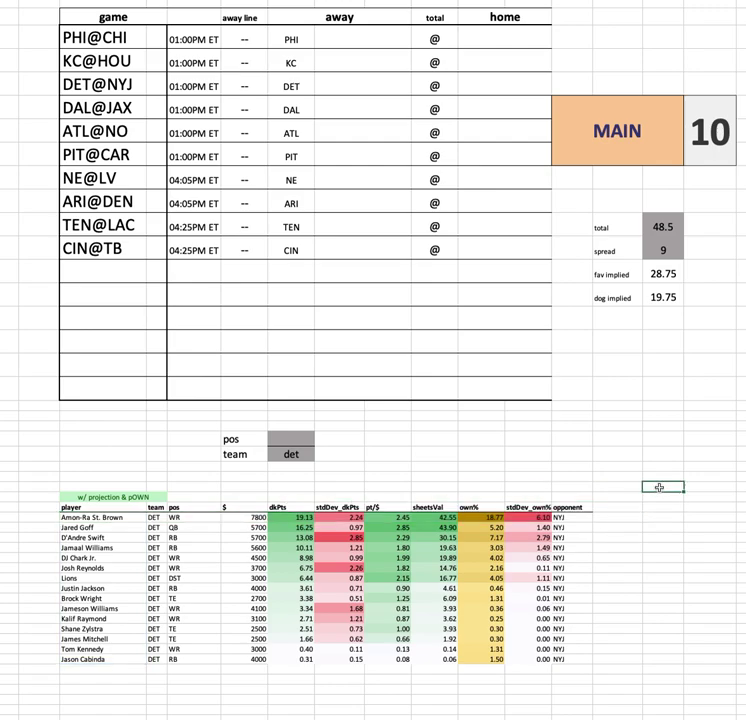
pyautogui.click(245, 505)
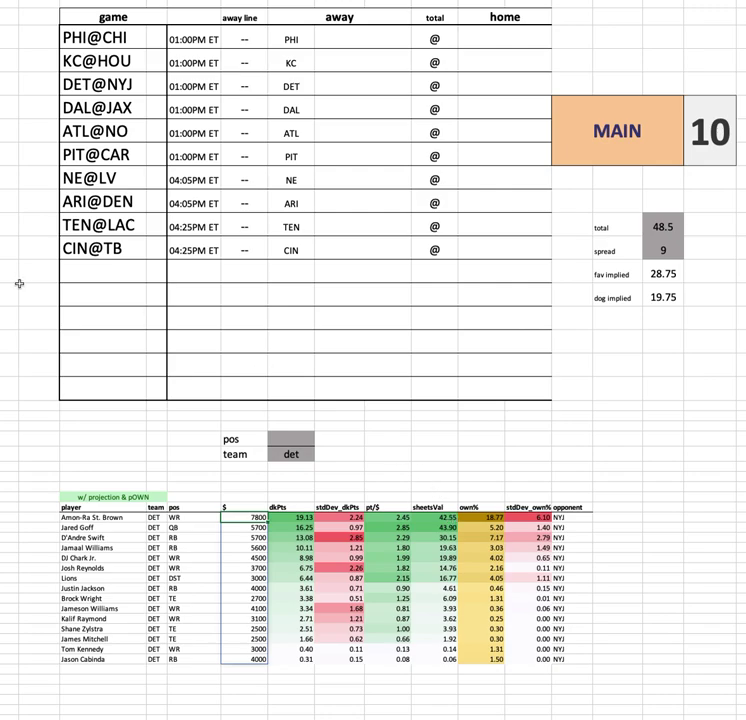
pyautogui.click(531, 433)
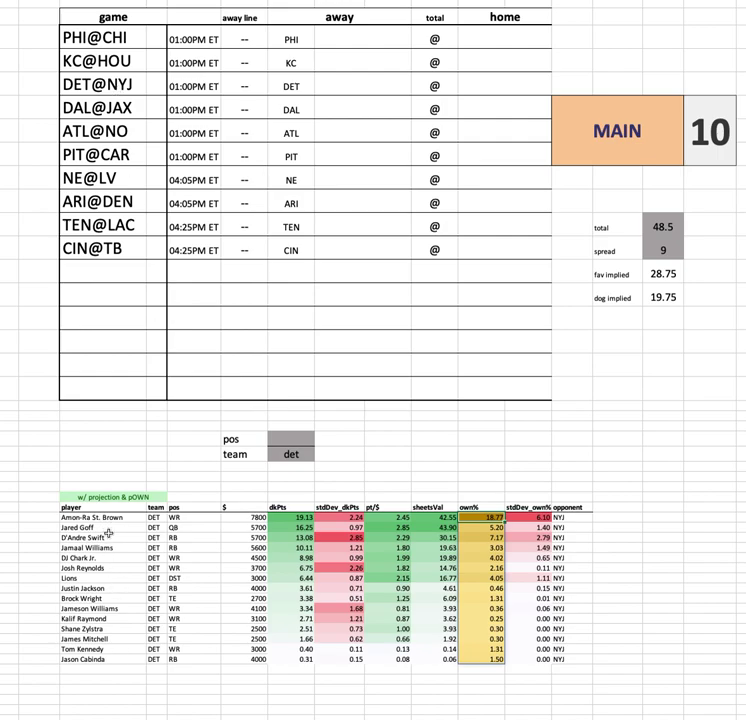
# Step: Compare the DET running backs at $5700 and $5600, and check the salaries of the $4500 and $3700 receivers
pyautogui.moveTo(110, 534); pyautogui.dragTo(583, 548)
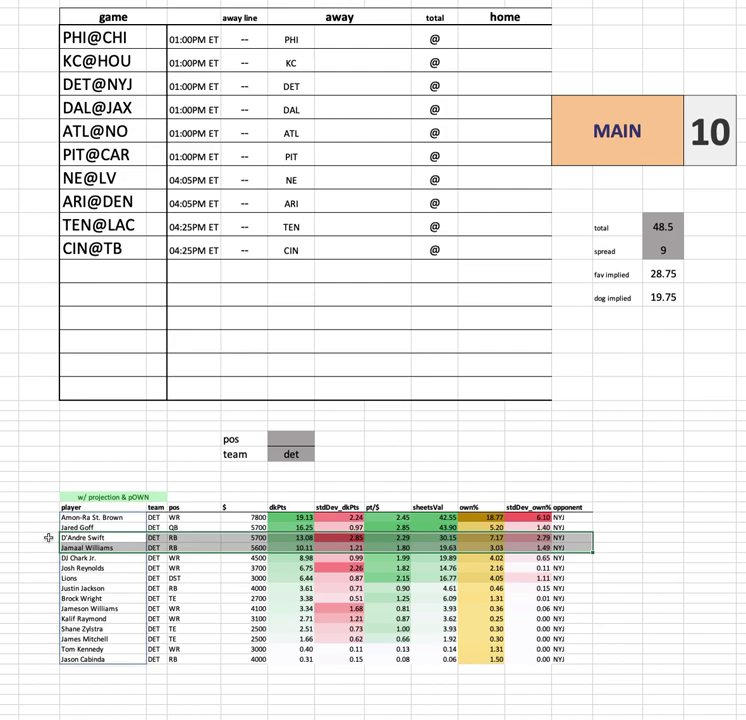
pyautogui.moveTo(48, 538); pyautogui.dragTo(619, 536)
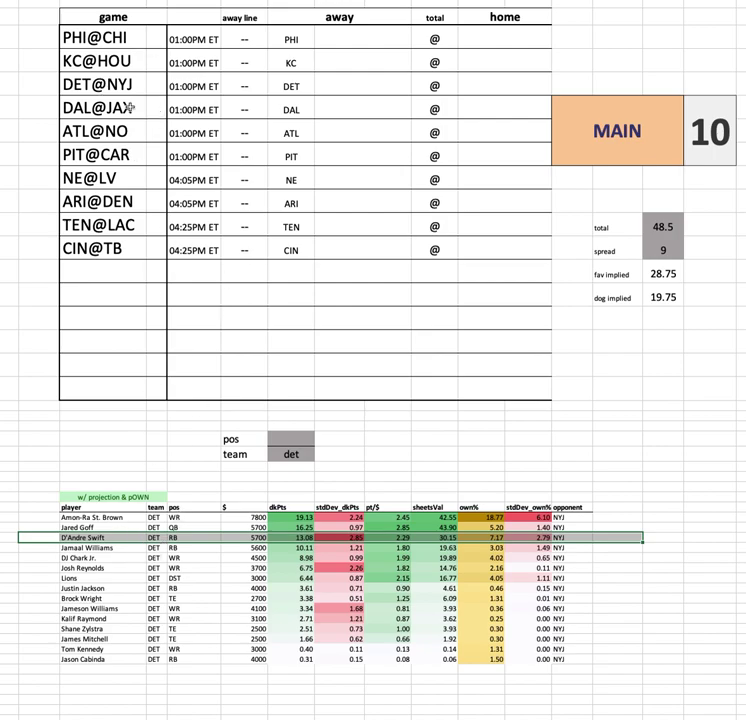
pyautogui.click(255, 569)
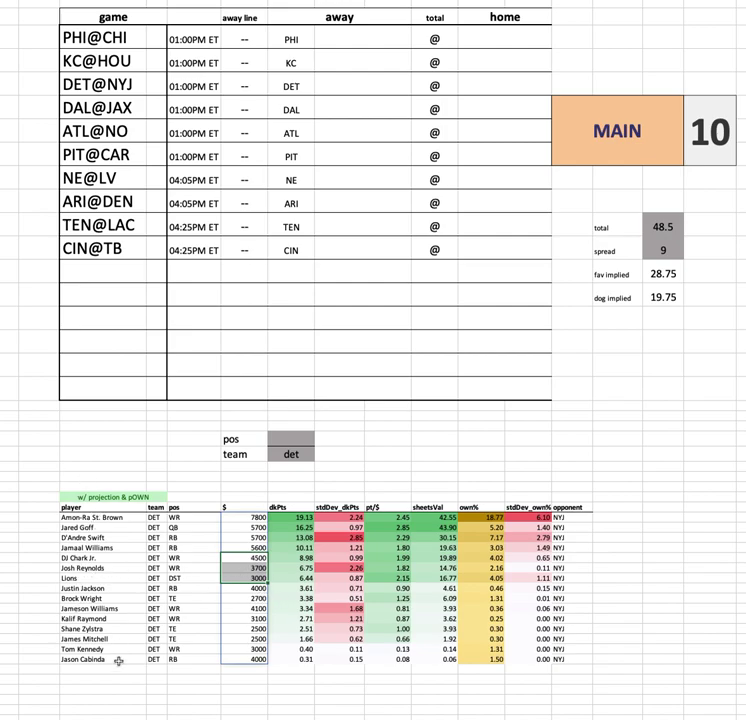
pyautogui.click(228, 508)
pyautogui.moveTo(228, 508); pyautogui.dragTo(577, 507)
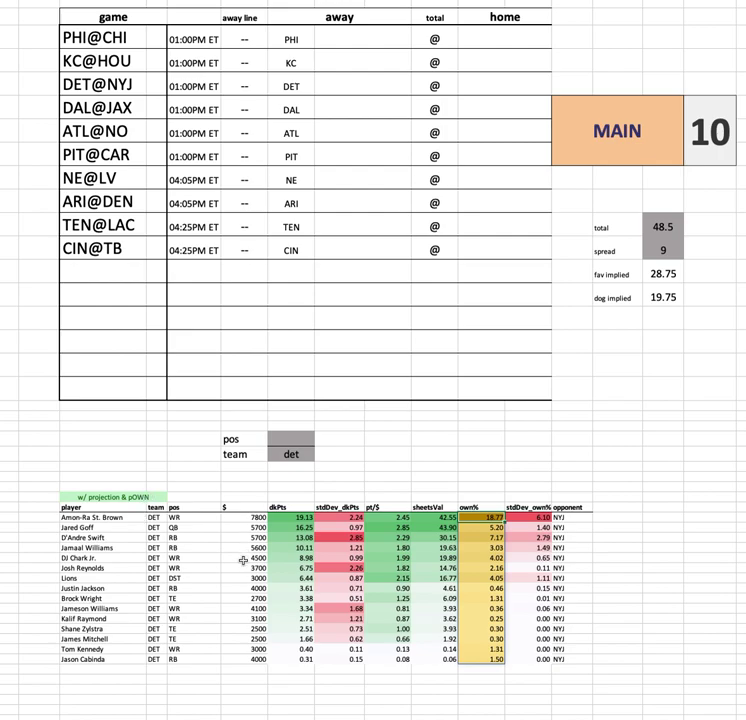
# Step: Review the DET defense's full row and its salary
pyautogui.moveTo(80, 560); pyautogui.dragTo(596, 565)
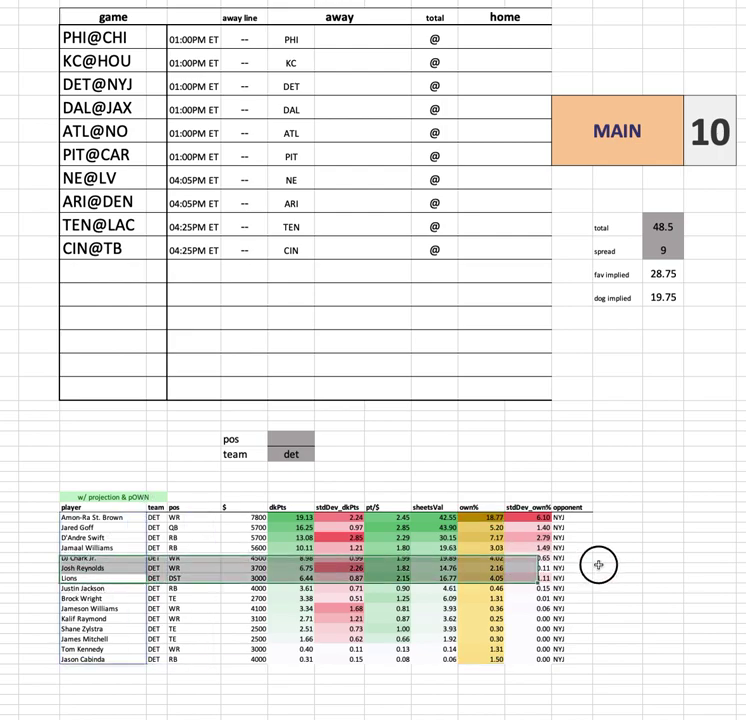
pyautogui.click(601, 577)
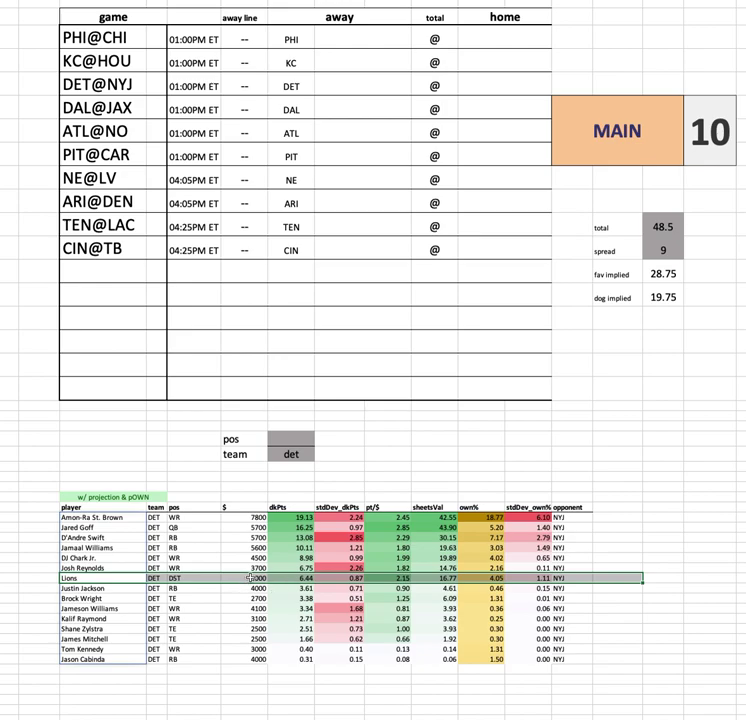
pyautogui.hotkey('ctrl', 'space')
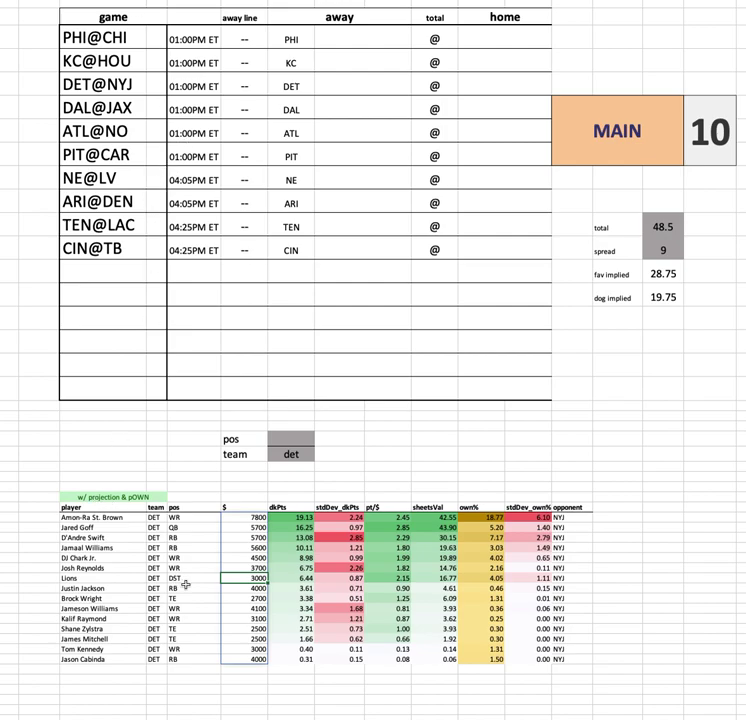
# Step: Set the team filter to nyj and review the quarterback's row, the $6000 receiver's row and the salary column
pyautogui.click(300, 455)
pyautogui.write('nyj')
pyautogui.press('Return')
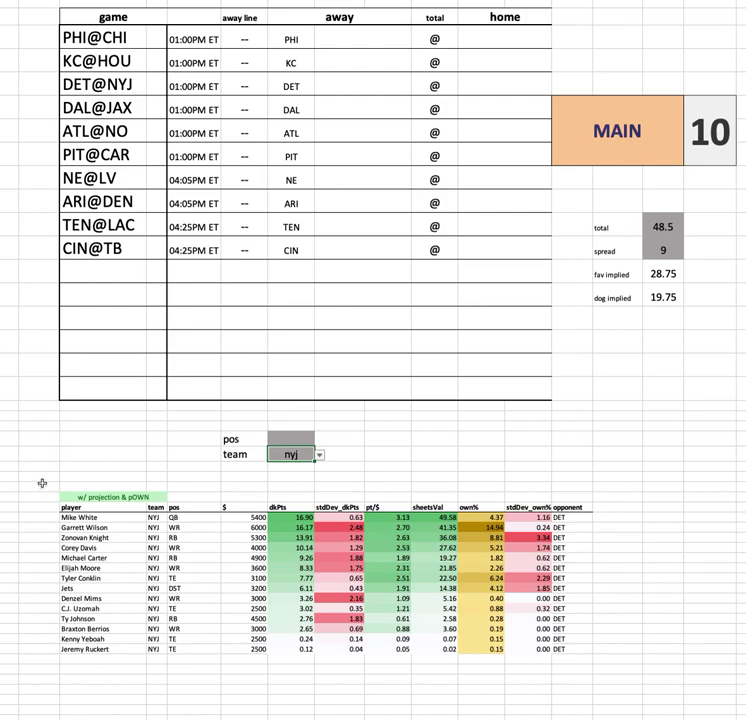
pyautogui.moveTo(120, 517); pyautogui.dragTo(600, 517)
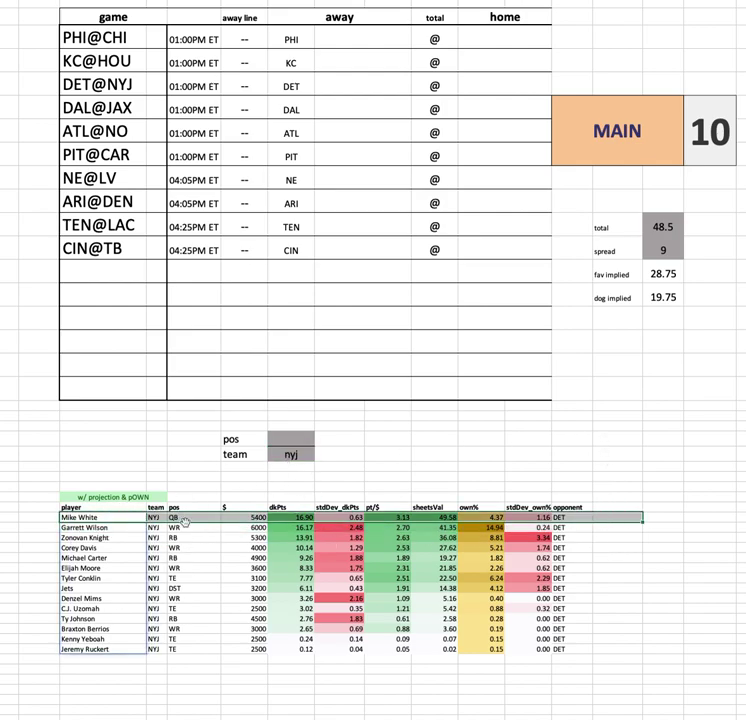
pyautogui.click(129, 527)
pyautogui.moveTo(129, 527); pyautogui.dragTo(639, 527)
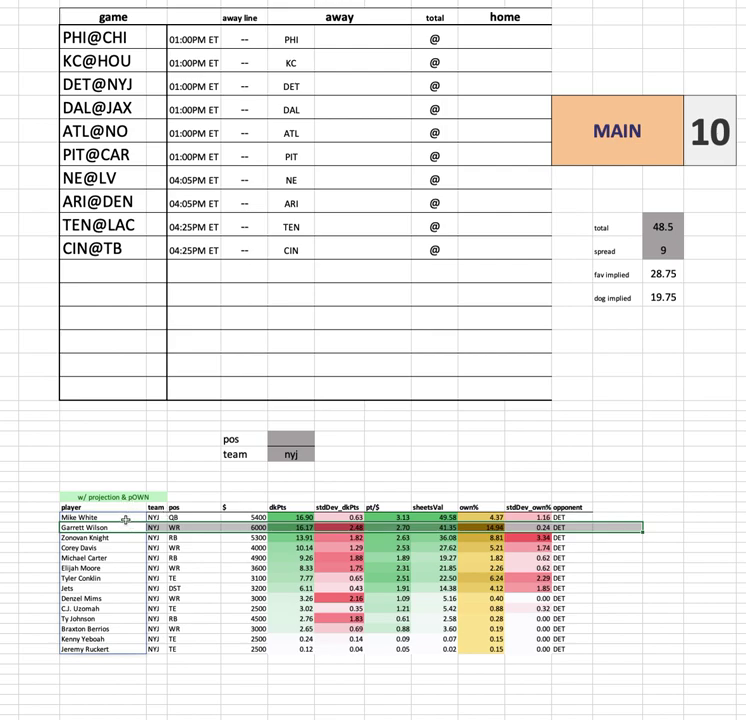
pyautogui.moveTo(245, 517); pyautogui.dragTo(245, 649)
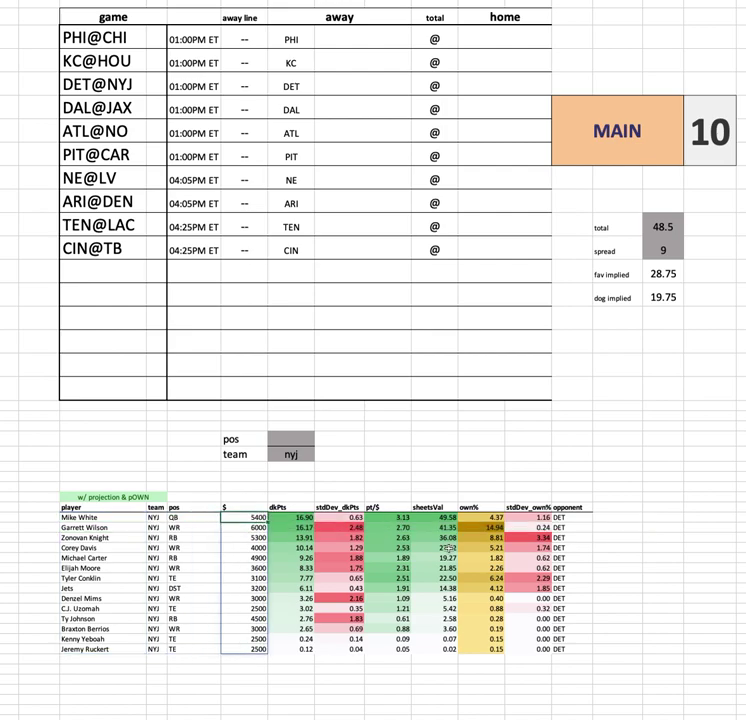
# Step: Check the salaries of the NYJ receivers at $6000 and $4000, and those of the $3100 tight end and the defense
pyautogui.click(245, 526)
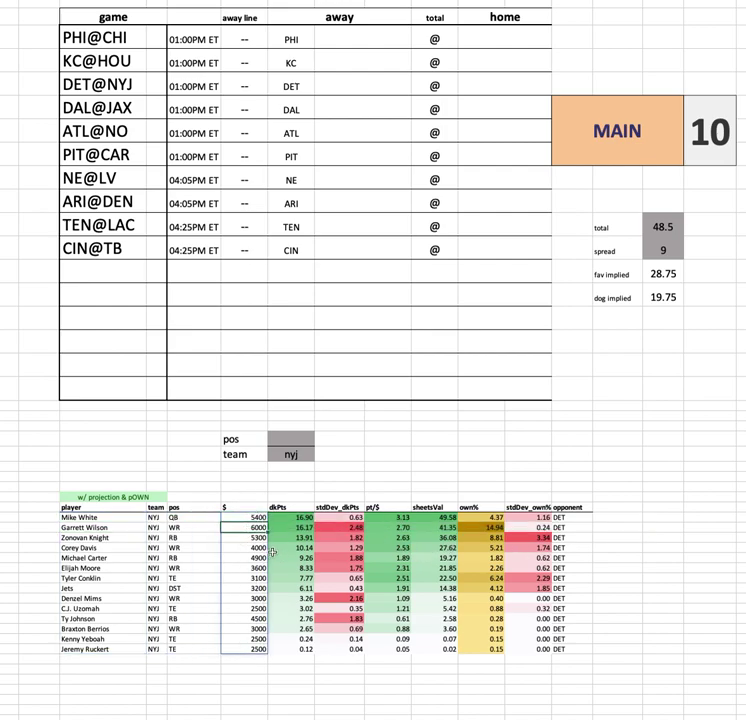
pyautogui.click(242, 548)
pyautogui.moveTo(105, 578); pyautogui.dragTo(255, 588)
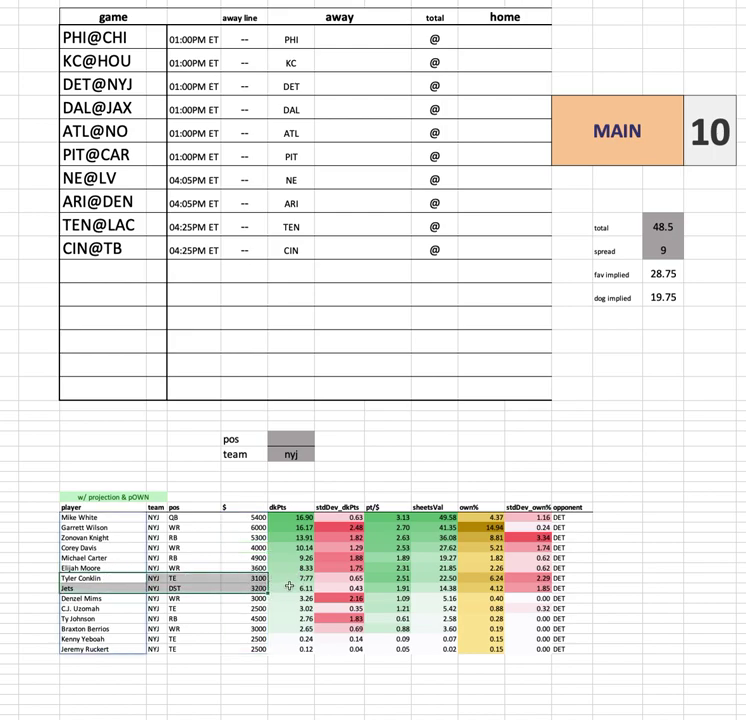
pyautogui.click(245, 588)
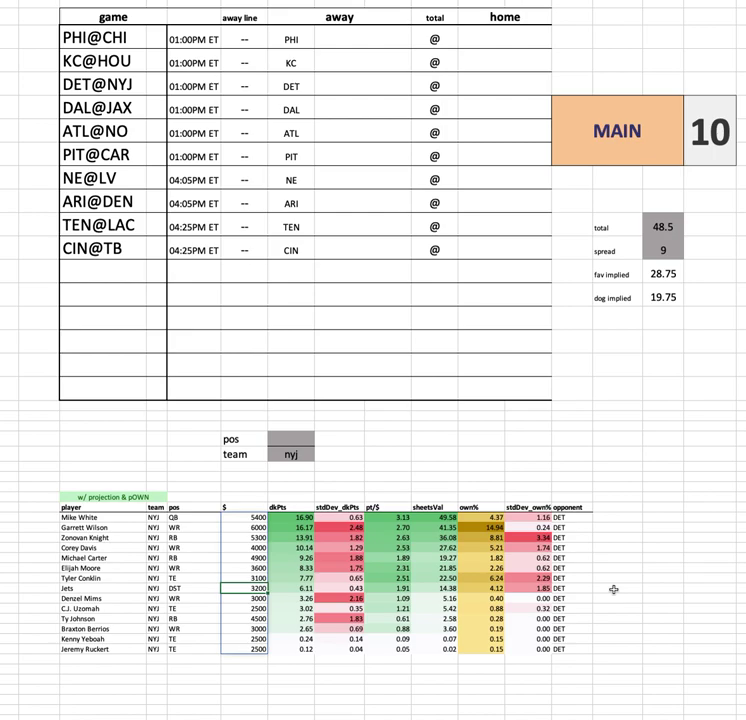
# Step: Review the NYJ defense's full row and the rows of the running backs at $5300 and $4900
pyautogui.moveTo(47, 587); pyautogui.dragTo(639, 586)
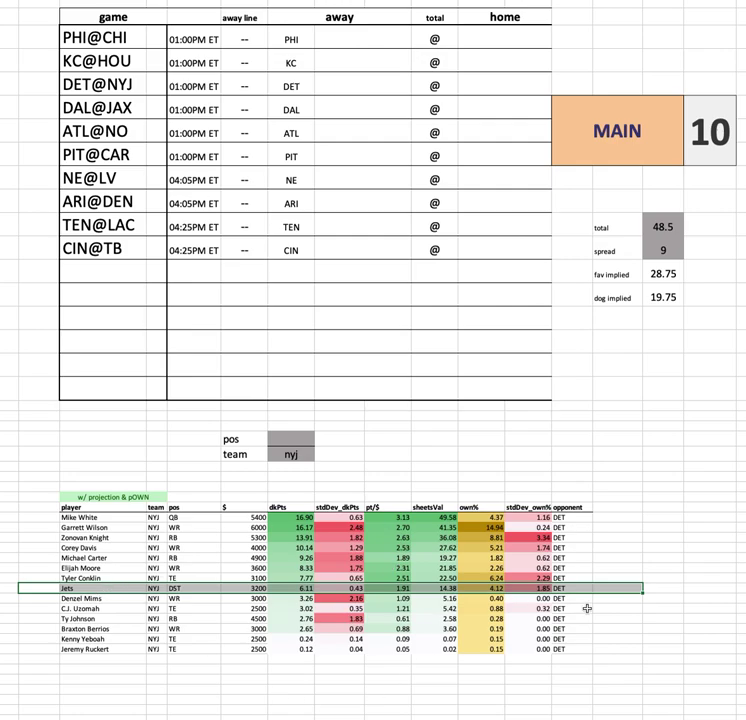
pyautogui.click(635, 590)
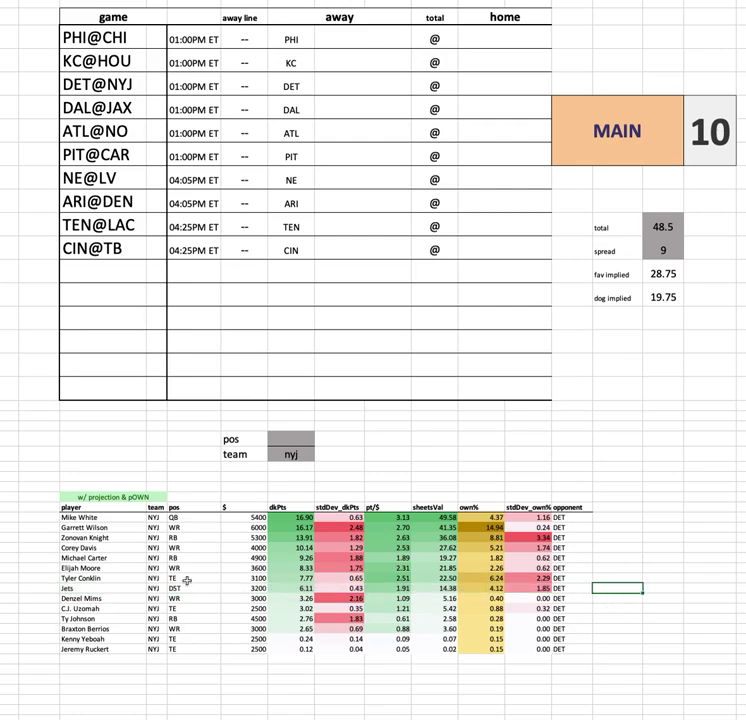
pyautogui.moveTo(96, 590); pyautogui.dragTo(586, 593)
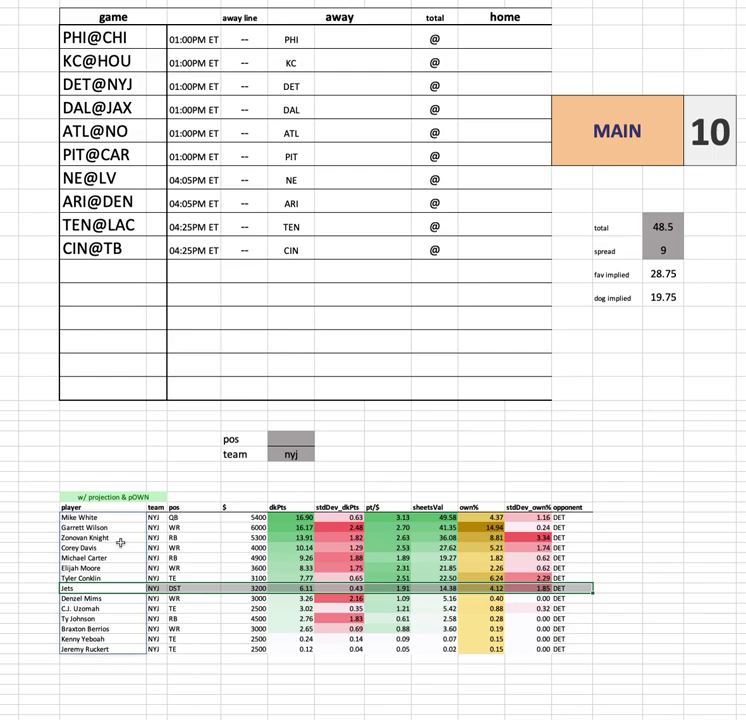
pyautogui.moveTo(120, 540); pyautogui.dragTo(566, 537)
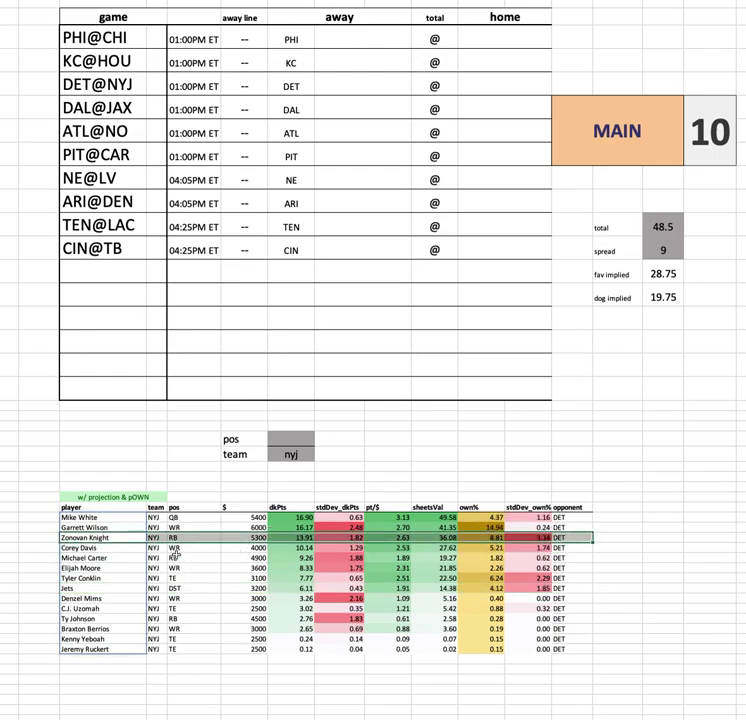
pyautogui.moveTo(100, 557); pyautogui.dragTo(584, 560)
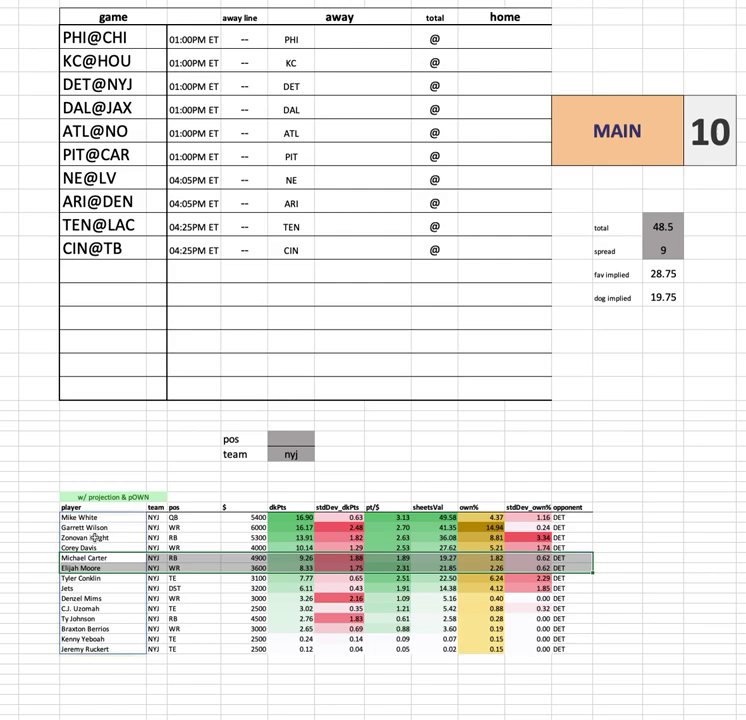
# Step: Set the team filter to dal and review the full player table, including the quarterback's row and salary
pyautogui.click(291, 453)
pyautogui.write('dal')
pyautogui.press('Return')
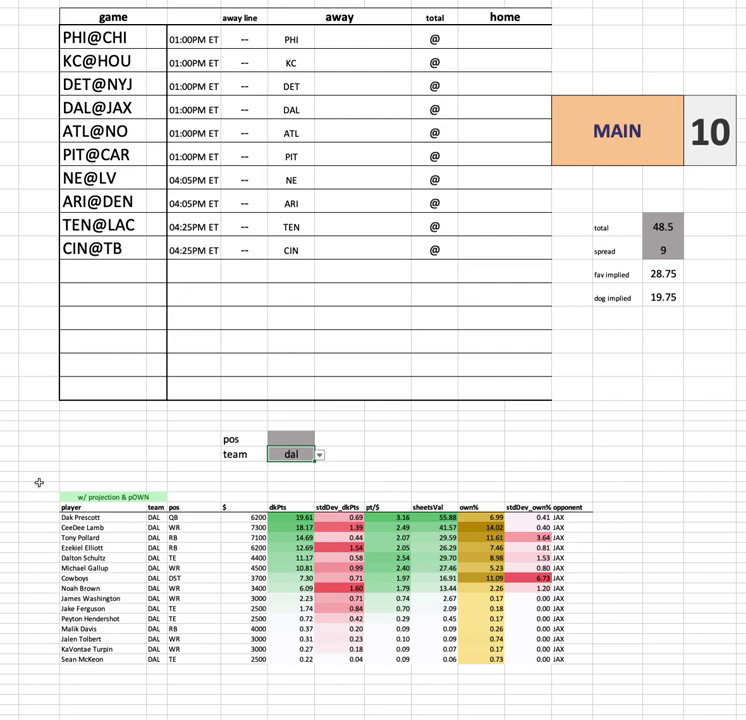
pyautogui.moveTo(55, 490); pyautogui.dragTo(619, 681)
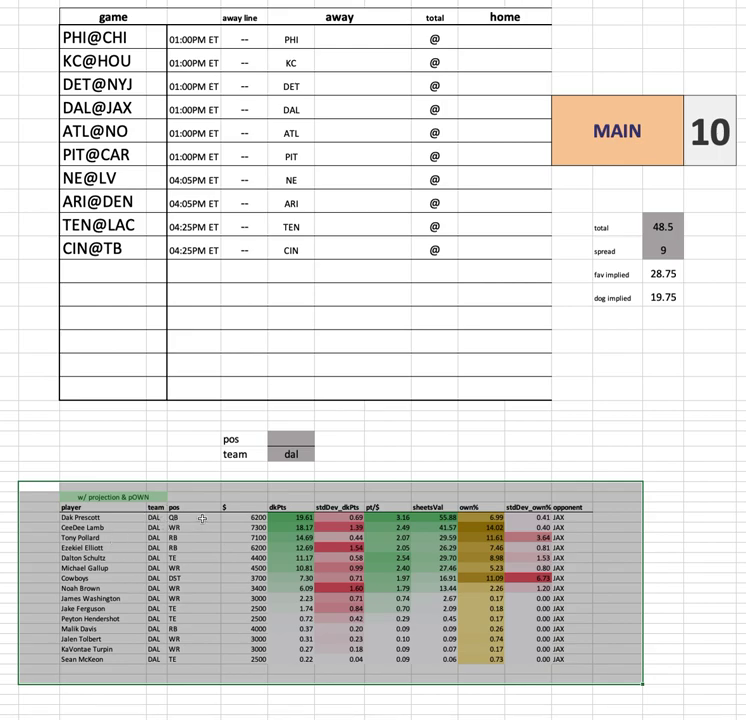
pyautogui.moveTo(100, 517); pyautogui.dragTo(600, 518)
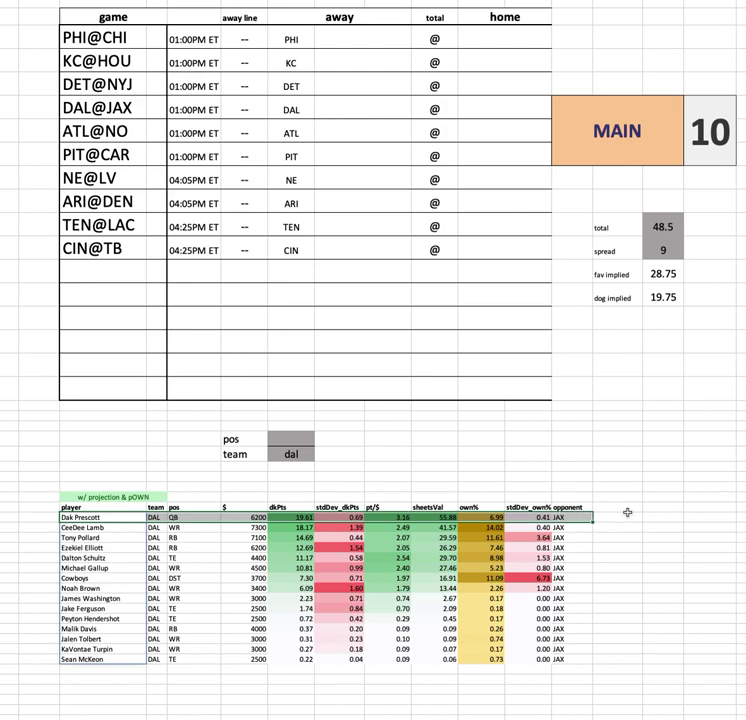
pyautogui.click(618, 507)
pyautogui.click(233, 517)
pyautogui.hotkey('ctrl', 'shift', 'Down')
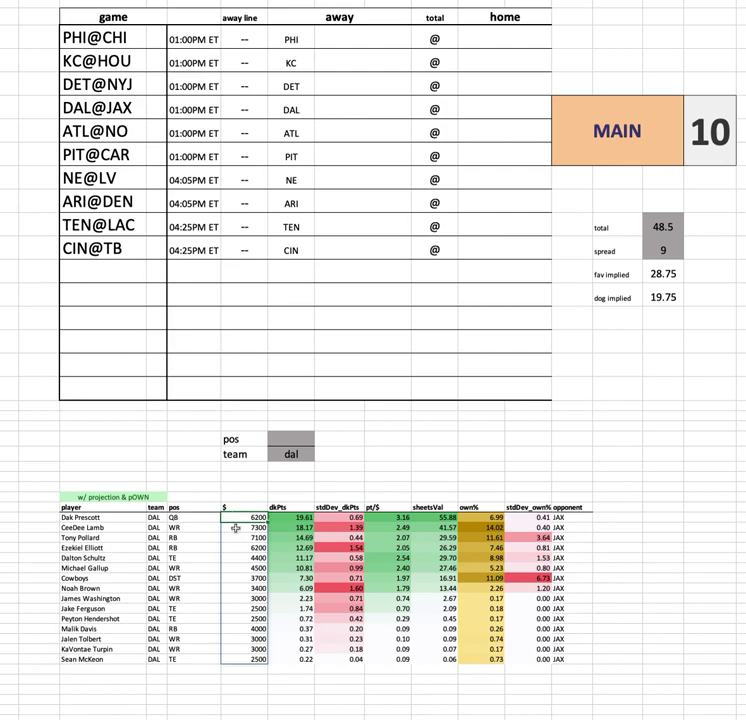
# Step: Review the $7300 DAL receiver's full row, focusing on his salary and ownership
pyautogui.moveTo(127, 527); pyautogui.dragTo(595, 526)
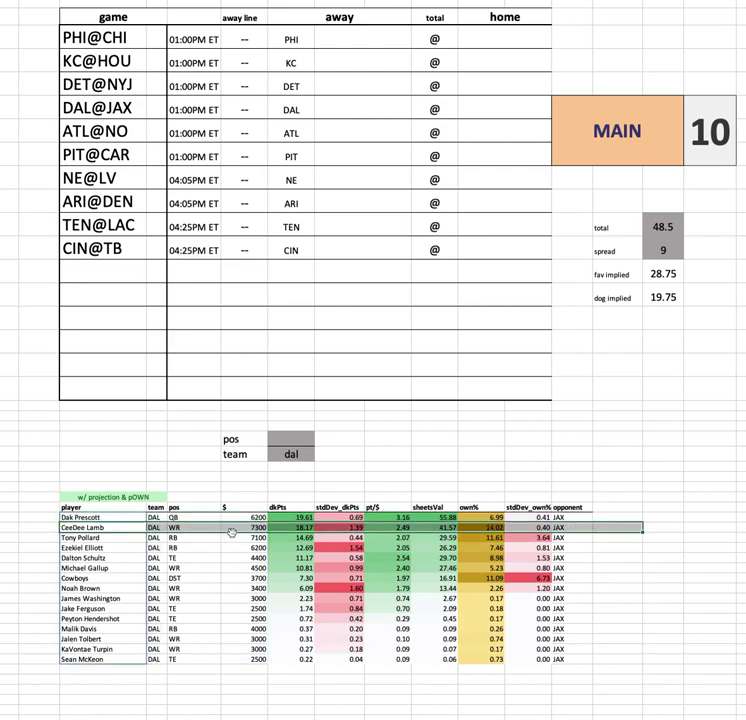
pyautogui.click(37, 527)
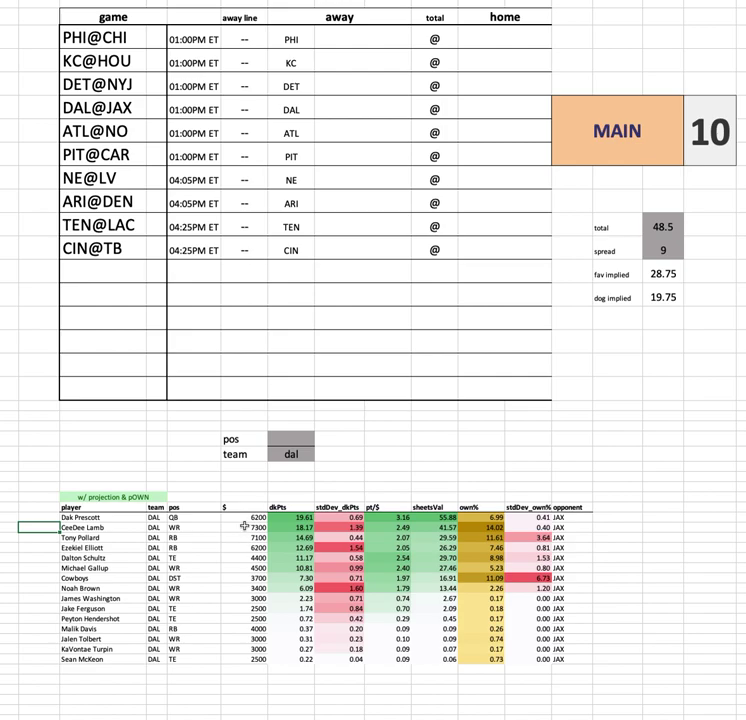
pyautogui.moveTo(242, 528); pyautogui.dragTo(599, 527)
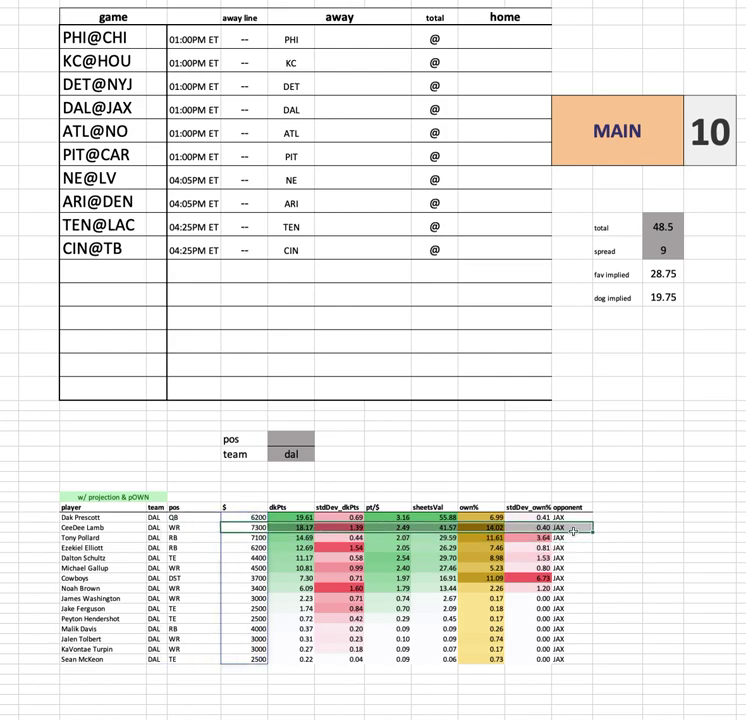
pyautogui.click(597, 541)
pyautogui.click(480, 528)
pyautogui.hotkey('ctrl', 'shift', 'Down')
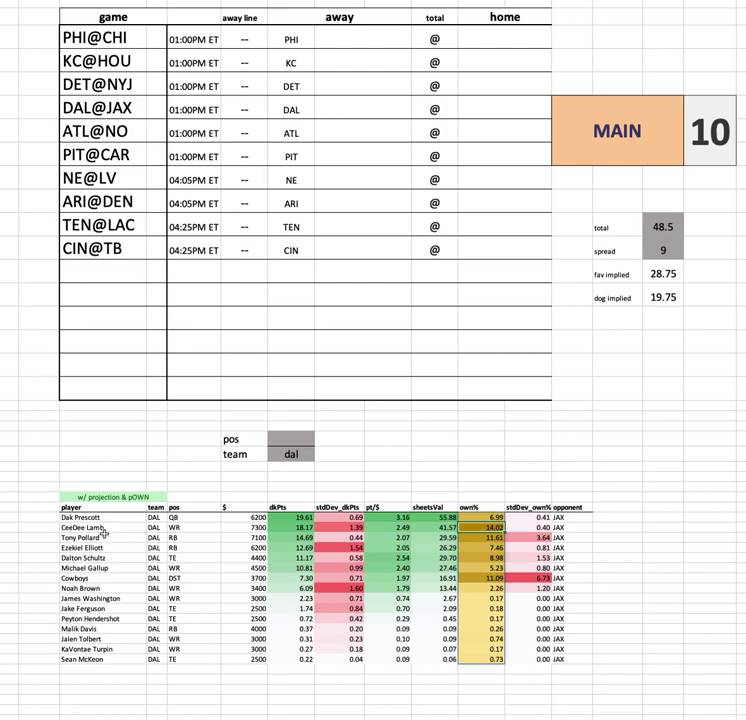
# Step: Compare the DAL running backs at $7100 and $6200, and review the $4500 receiver's row
pyautogui.moveTo(118, 537); pyautogui.dragTo(594, 550)
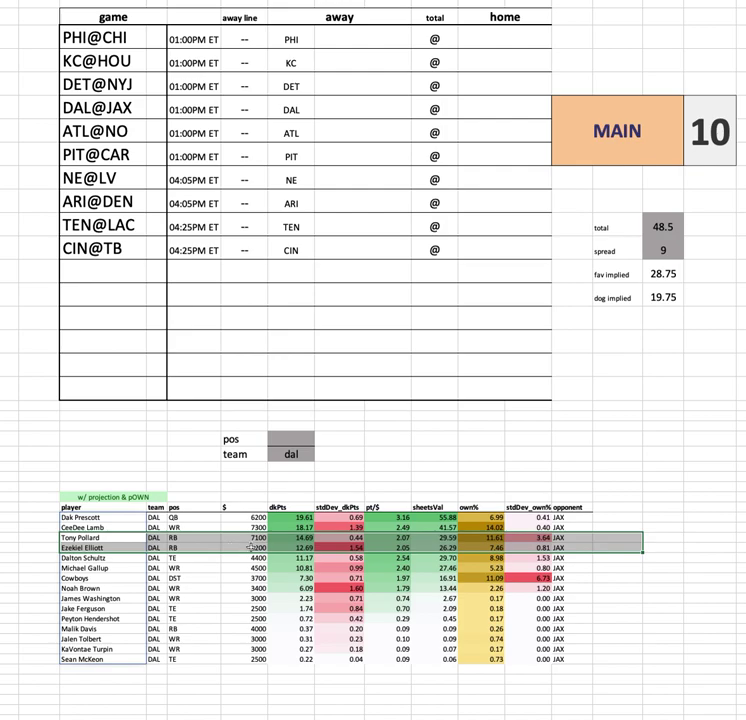
pyautogui.click(245, 537)
pyautogui.hotkey('ctrl', 'shift', 'Down')
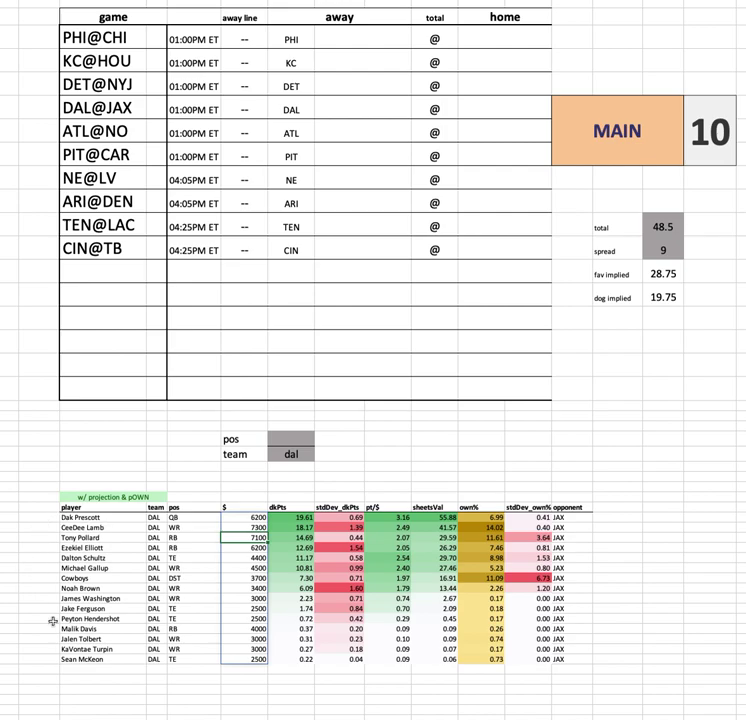
pyautogui.click(130, 567)
pyautogui.moveTo(180, 568); pyautogui.dragTo(585, 570)
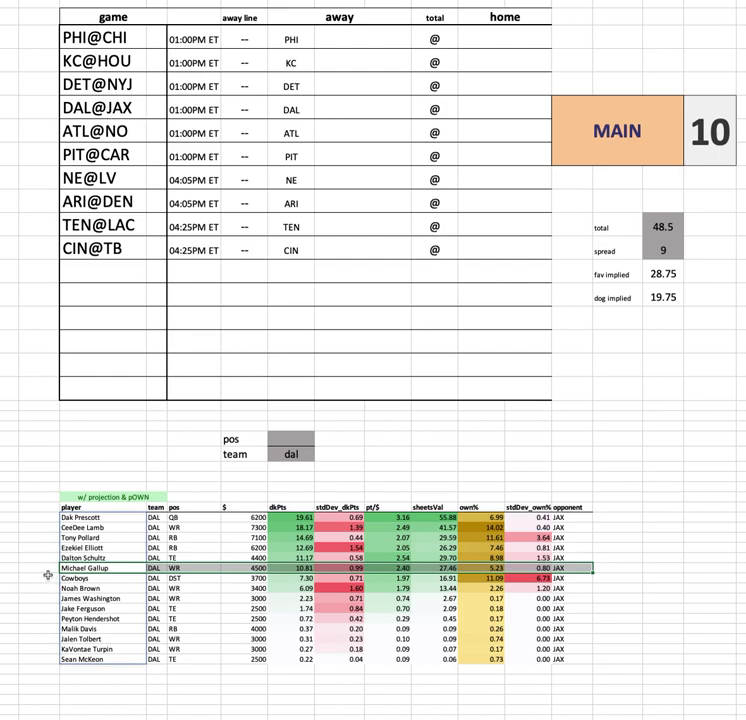
# Step: Review the DAL defense's row and ownership figures, plus the rows of the $4400 tight end and $3400 receiver
pyautogui.moveTo(47, 574); pyautogui.dragTo(638, 582)
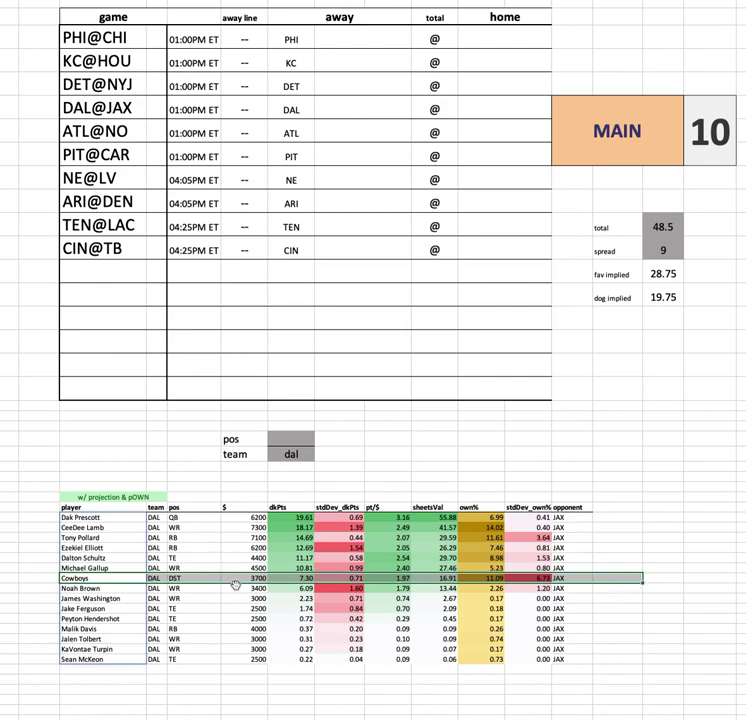
pyautogui.click(493, 587)
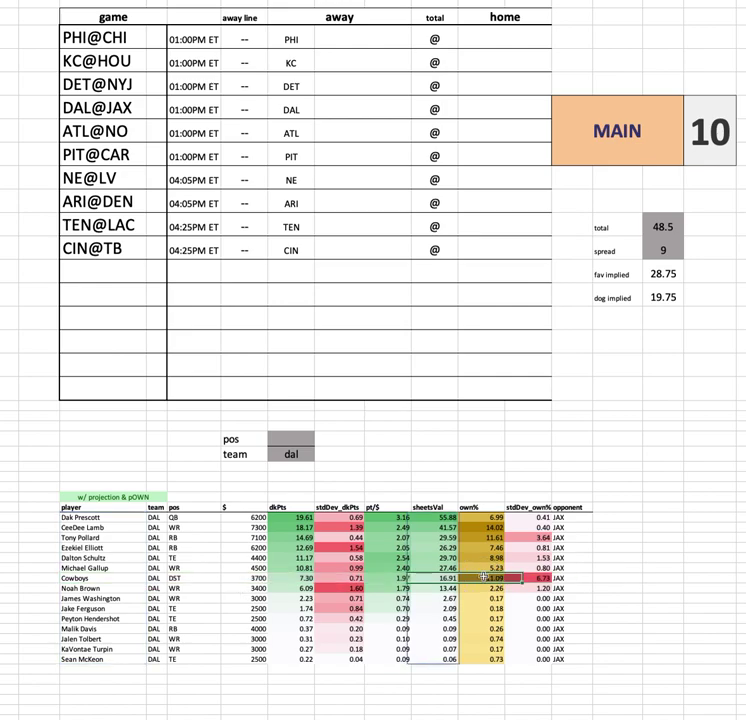
pyautogui.click(545, 603)
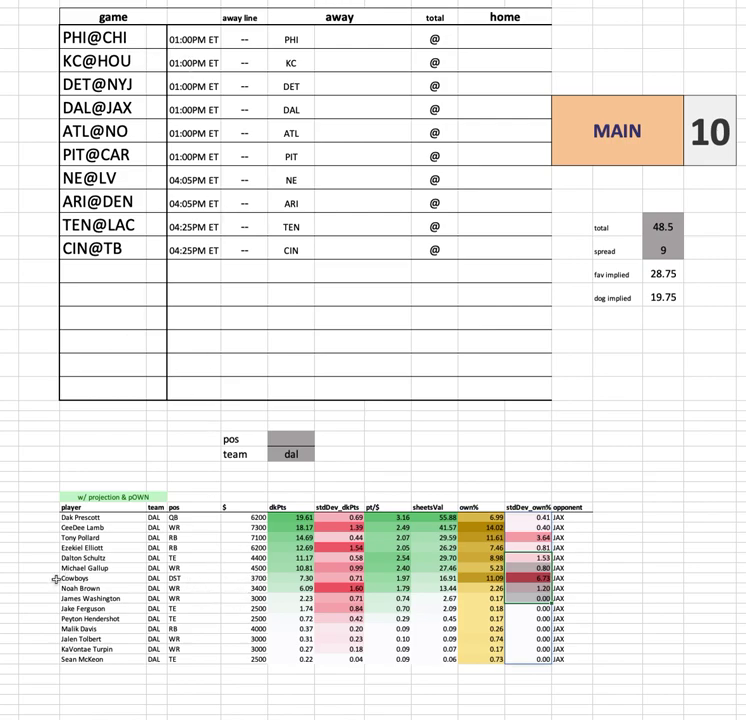
pyautogui.moveTo(72, 557); pyautogui.dragTo(563, 556)
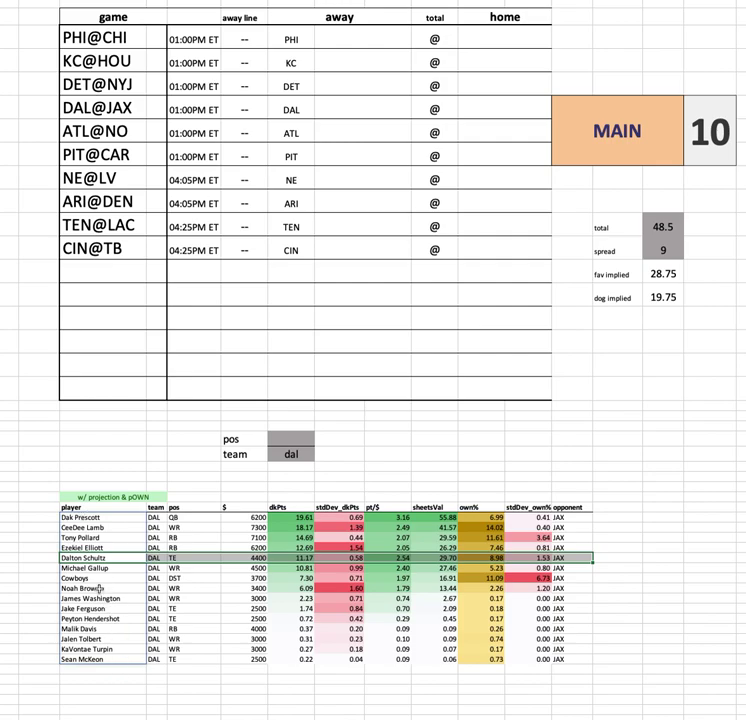
pyautogui.moveTo(326, 594); pyautogui.dragTo(604, 586)
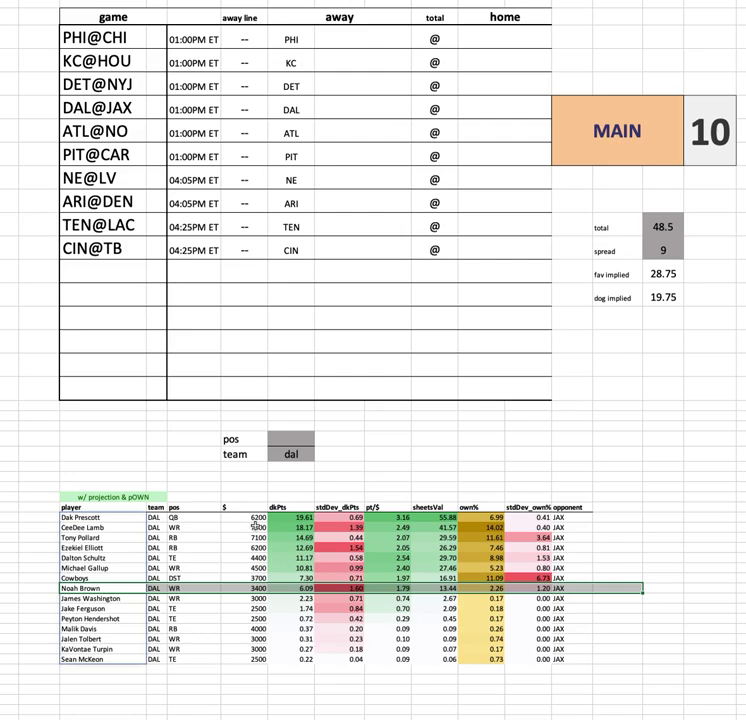
# Step: Set the team filter to jax and check the quarterback's salary
pyautogui.click(290, 453)
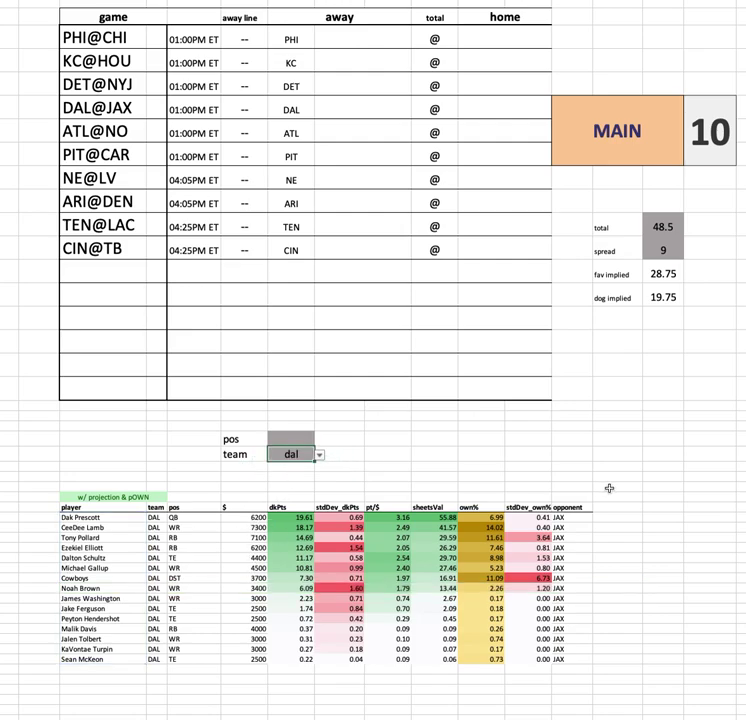
pyautogui.write('jax')
pyautogui.press('Return')
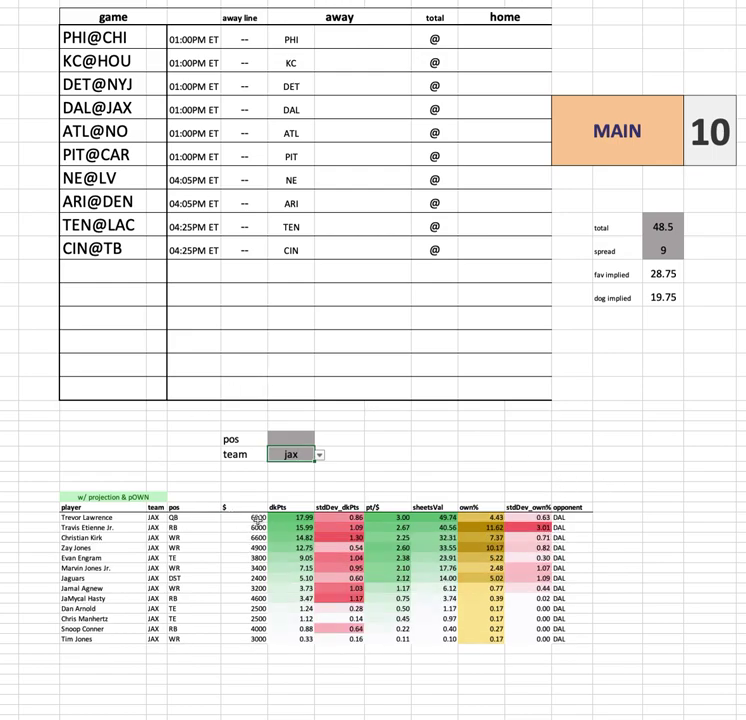
pyautogui.moveTo(258, 519); pyautogui.dragTo(255, 638)
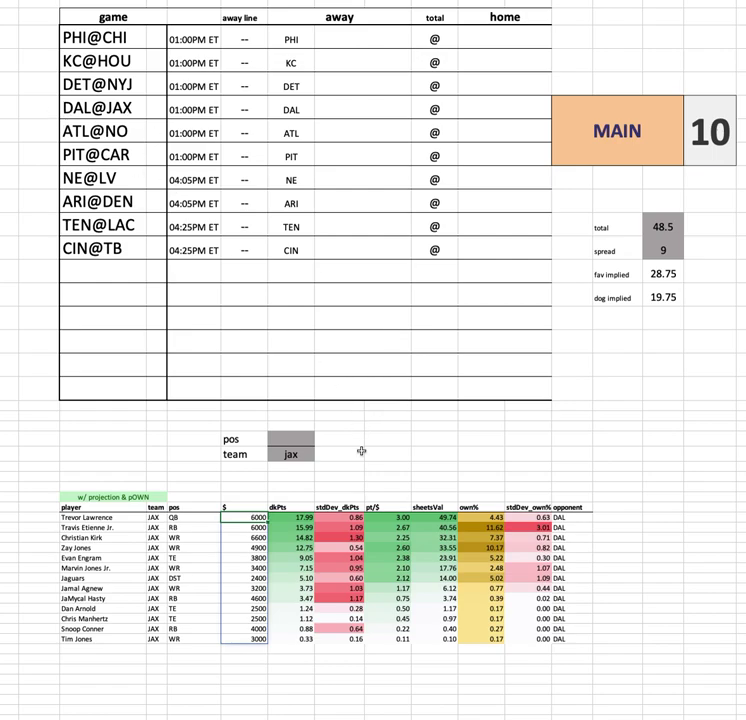
# Step: Review the $6000 JAX running back's full row, focusing on his salary and ownership
pyautogui.moveTo(130, 527); pyautogui.dragTo(580, 525)
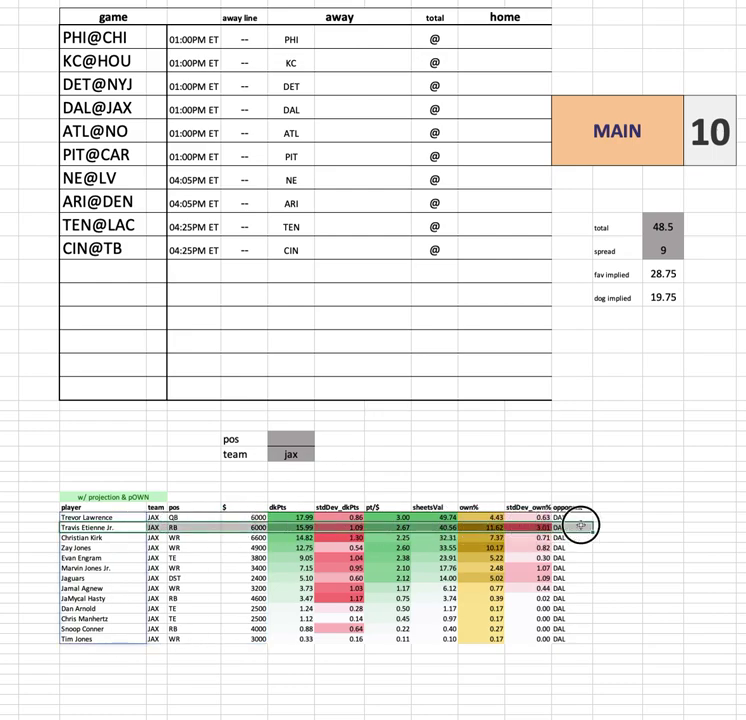
pyautogui.click(245, 527)
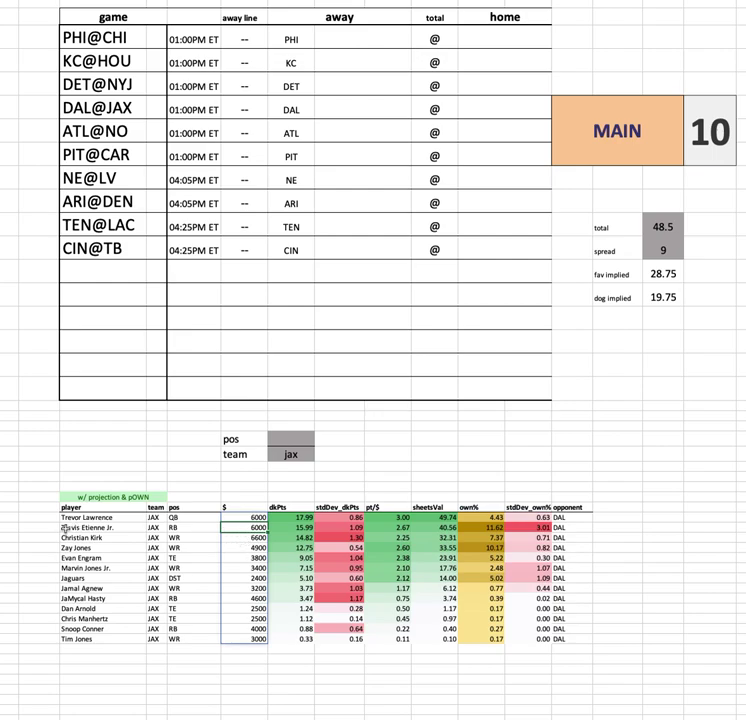
pyautogui.click(229, 531)
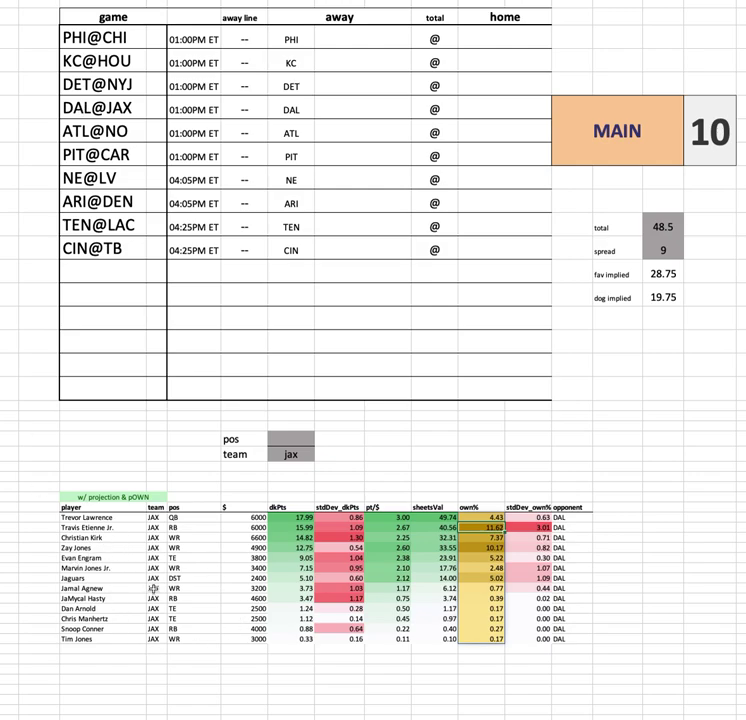
pyautogui.moveTo(92, 527); pyautogui.dragTo(560, 527)
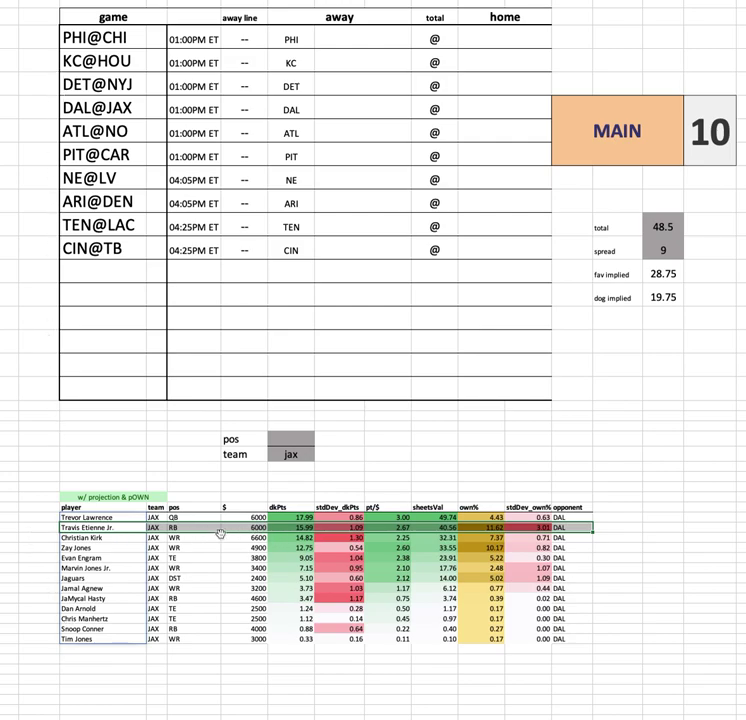
# Step: Review the JAX receivers at $6600 and $4900 and the $3800 tight end, checking the quarterback's salary as well
pyautogui.moveTo(105, 538); pyautogui.dragTo(598, 541)
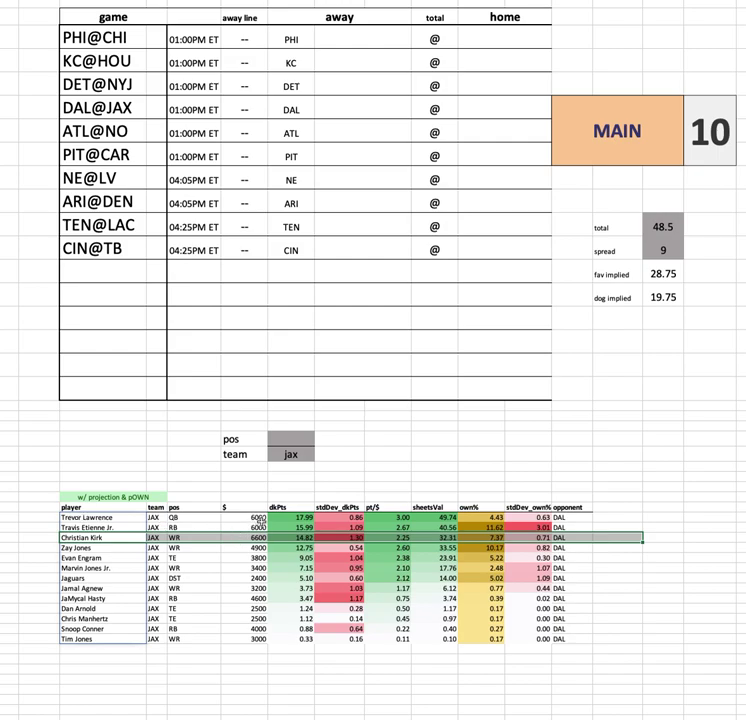
pyautogui.click(262, 517)
pyautogui.hotkey('ctrl', 'shift', 'Down')
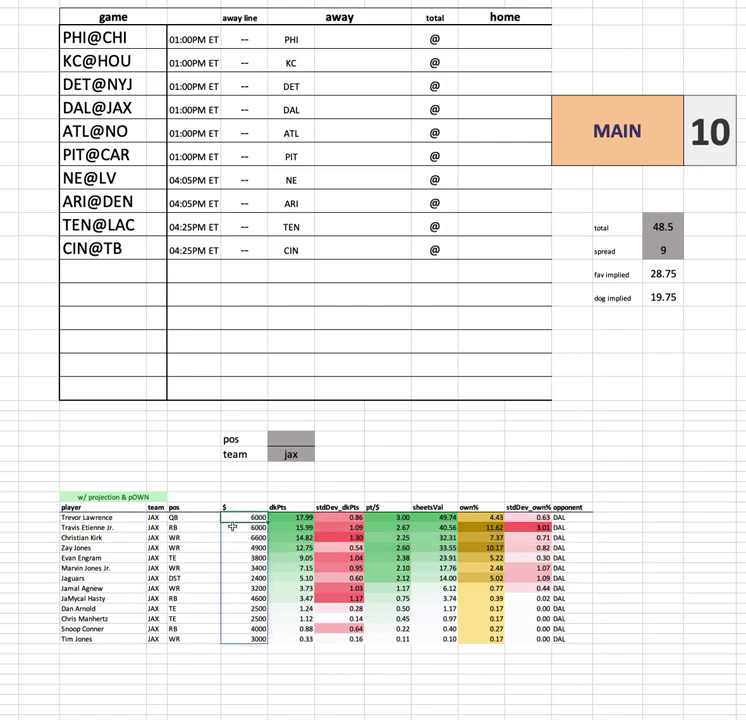
pyautogui.moveTo(84, 551); pyautogui.dragTo(573, 549)
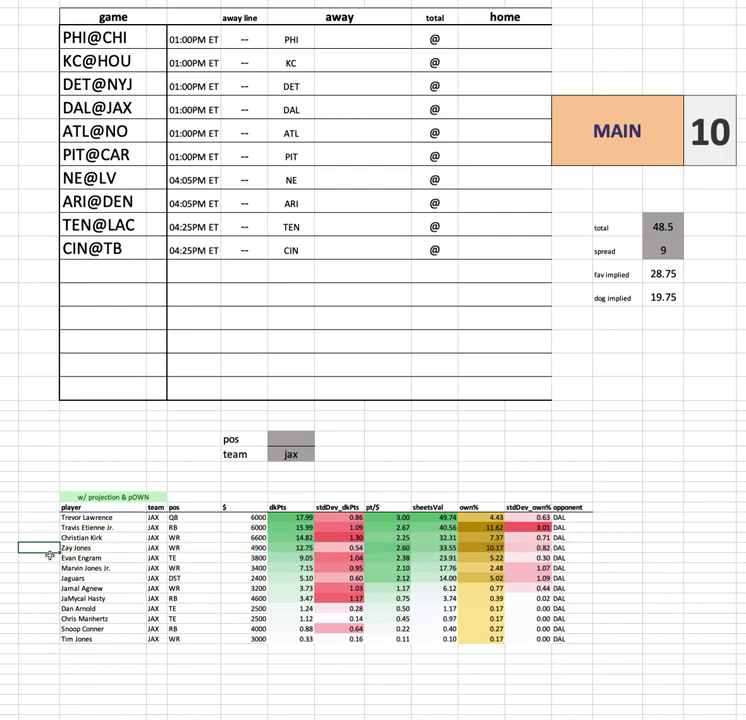
pyautogui.moveTo(83, 558); pyautogui.dragTo(580, 558)
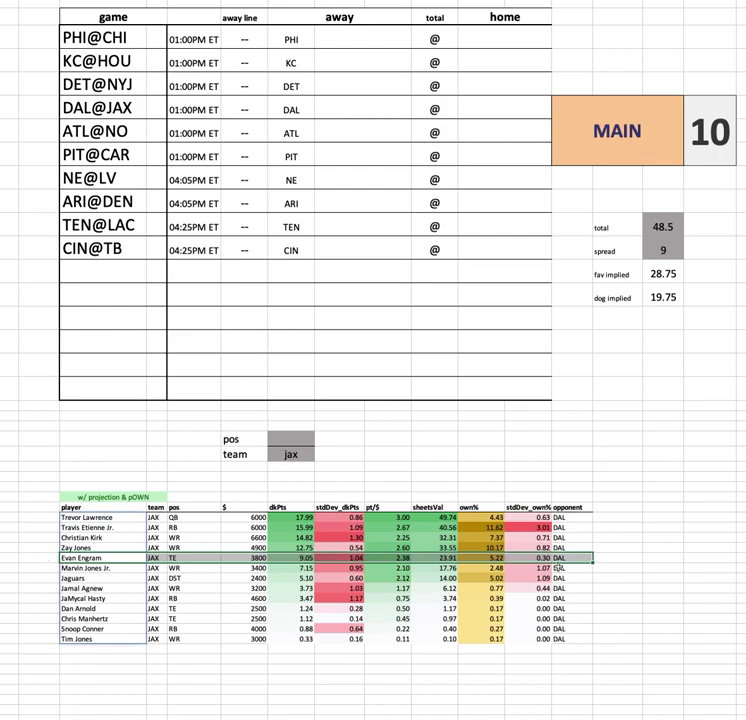
# Step: Review the JAX tight end's ownership, the $3400 receiver's row, and the JAX defense's full row and salary
pyautogui.moveTo(481, 557); pyautogui.dragTo(481, 638)
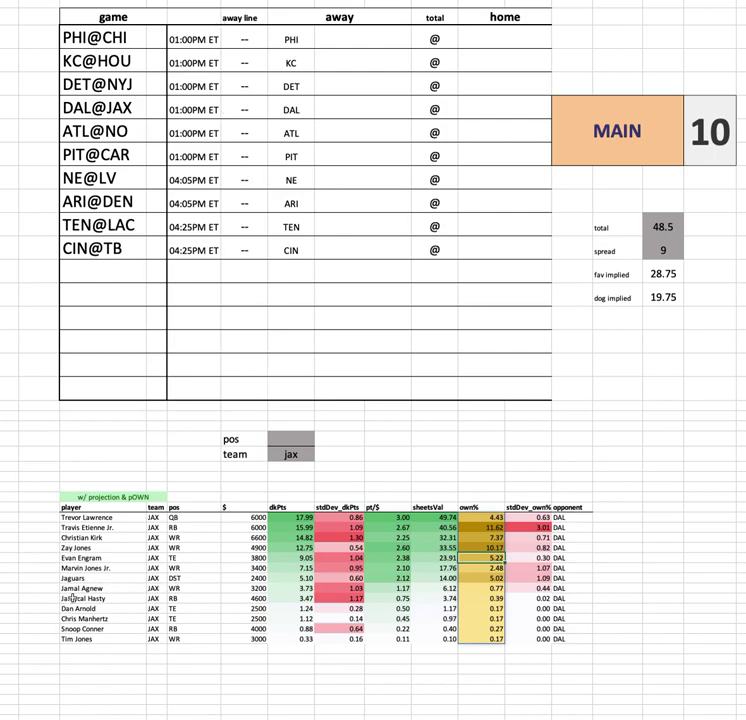
pyautogui.moveTo(112, 567); pyautogui.dragTo(624, 567)
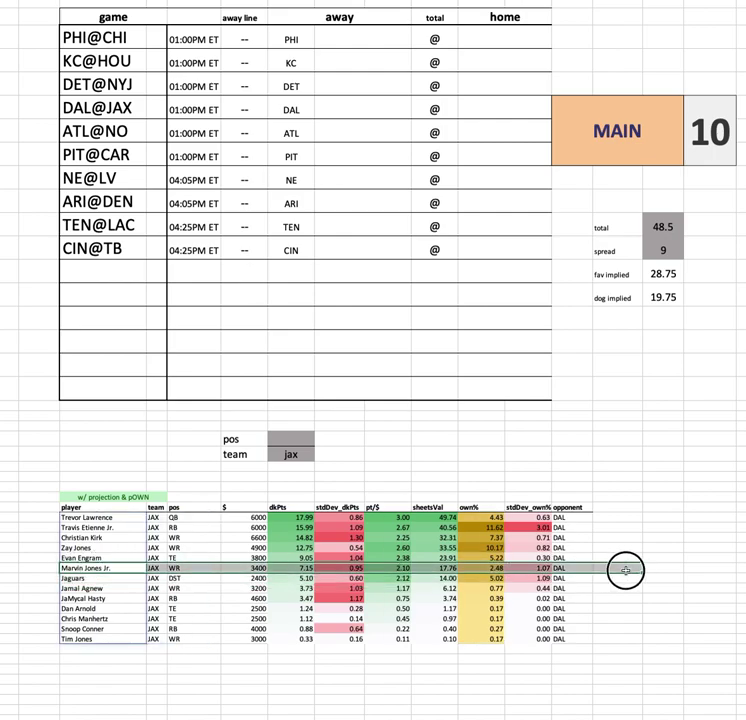
pyautogui.click(103, 580)
pyautogui.moveTo(103, 580); pyautogui.dragTo(593, 578)
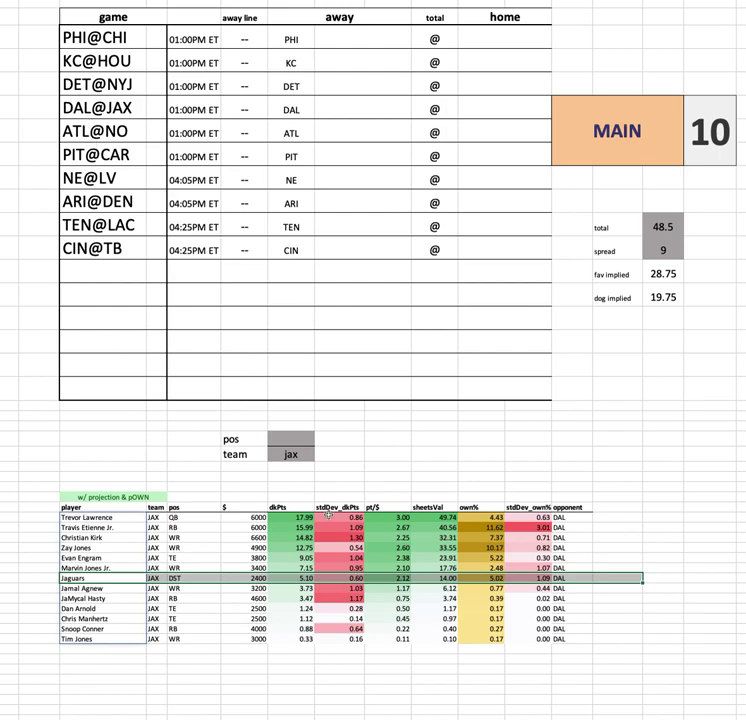
pyautogui.click(305, 455)
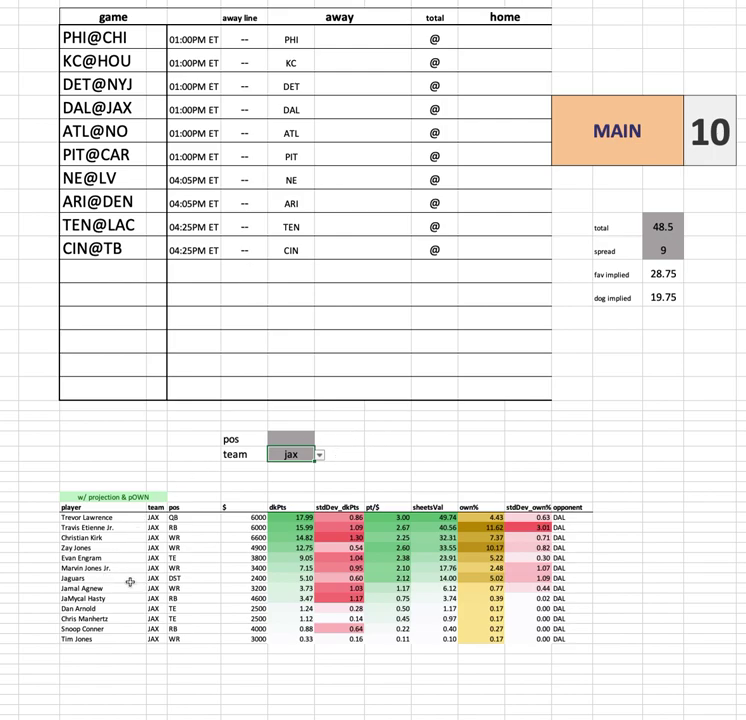
pyautogui.click(247, 578)
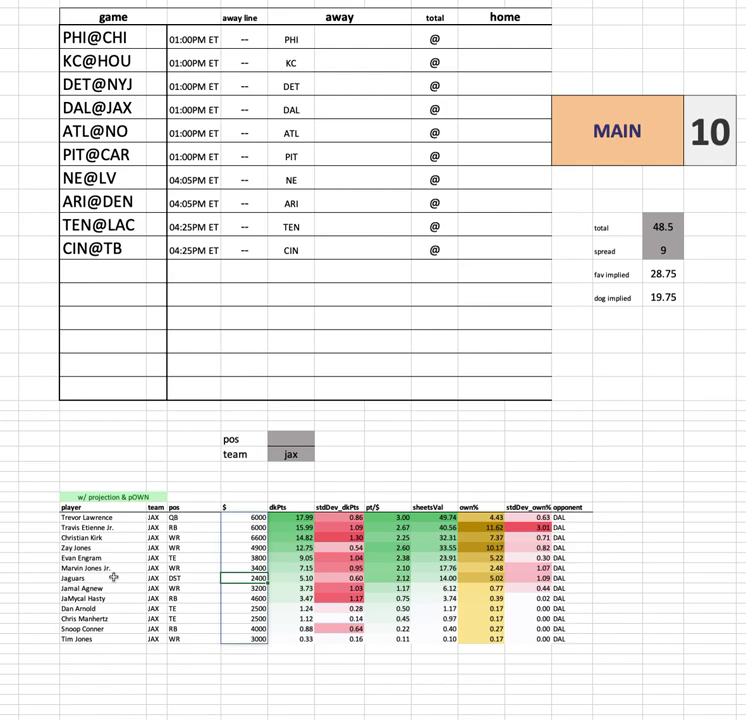
# Step: Set the team filter to atl and review the quarterback's full row
pyautogui.click(285, 455)
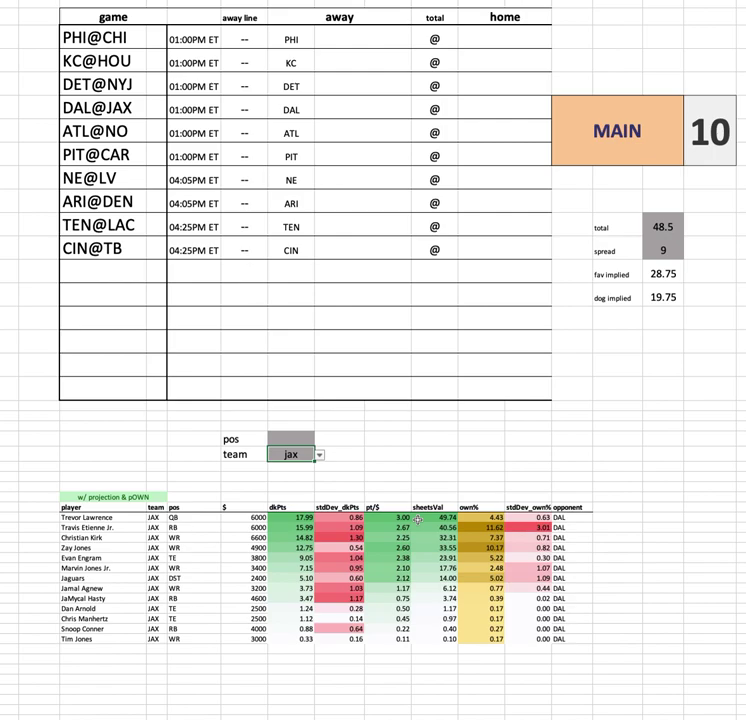
pyautogui.write('atl')
pyautogui.press('Return')
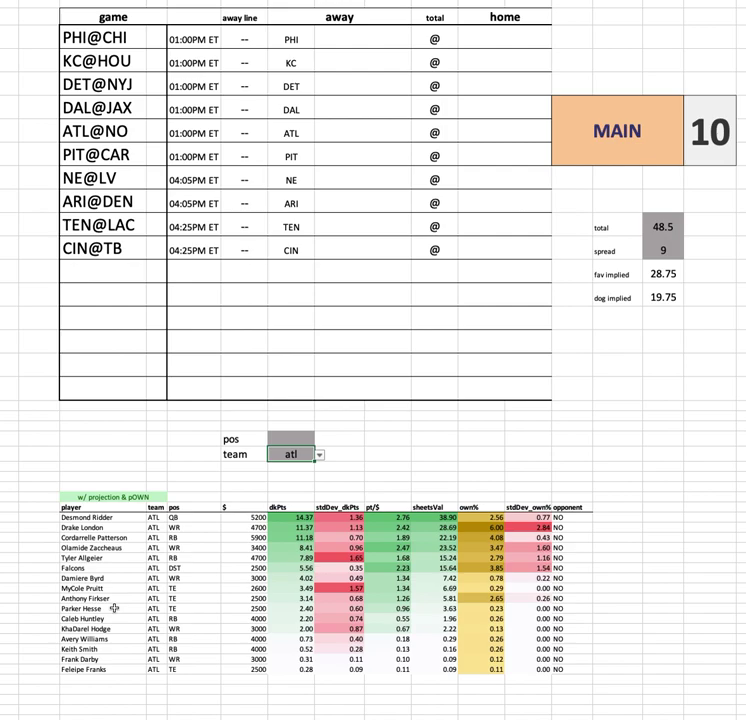
pyautogui.moveTo(92, 517); pyautogui.dragTo(610, 517)
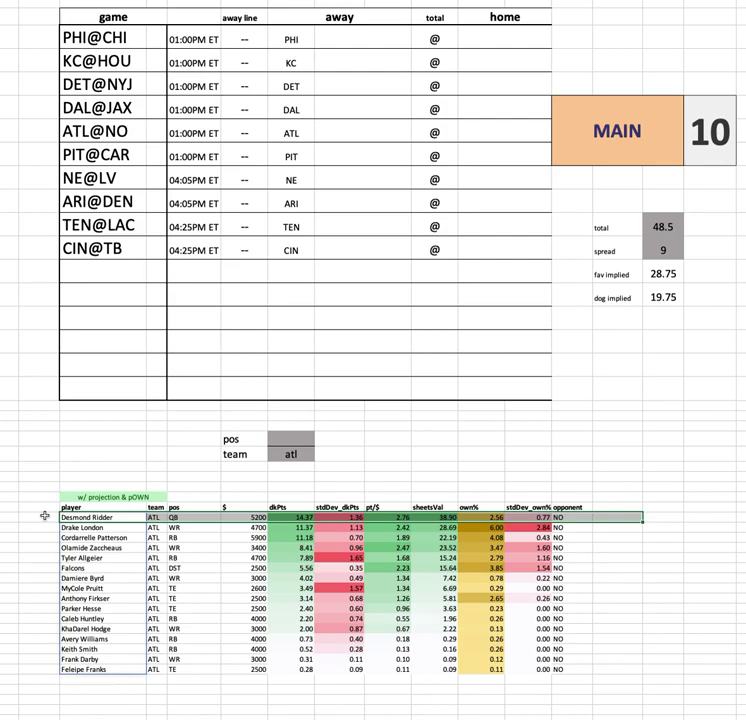
pyautogui.click(44, 516)
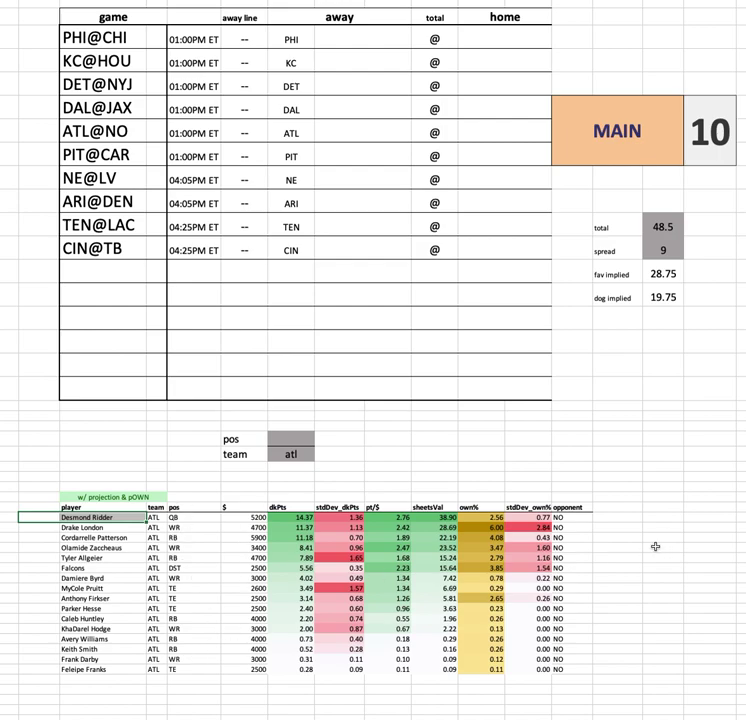
# Step: Review the full rows of the $4700 ATL receiver and the $5900 ATL running back
pyautogui.moveTo(118, 527); pyautogui.dragTo(643, 527)
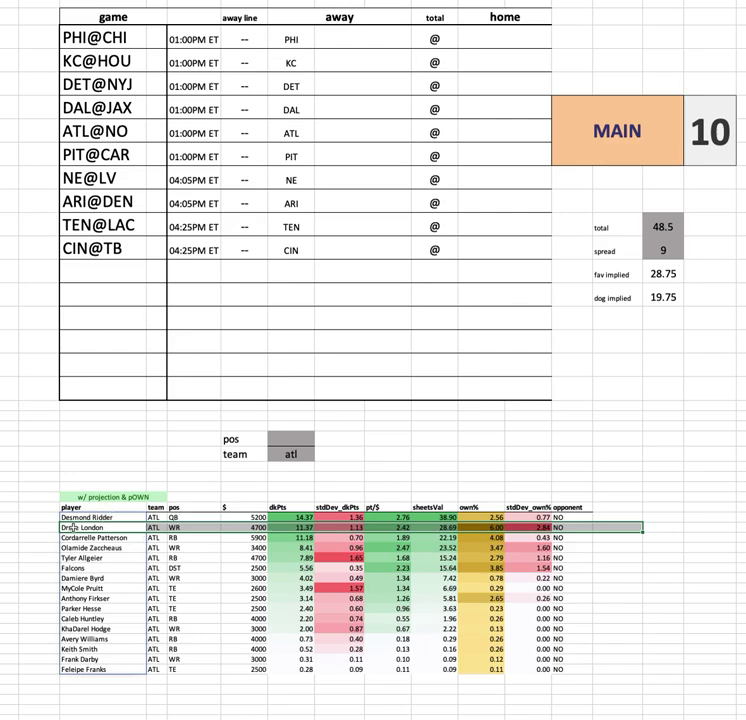
pyautogui.click(100, 537)
pyautogui.moveTo(100, 537); pyautogui.dragTo(600, 538)
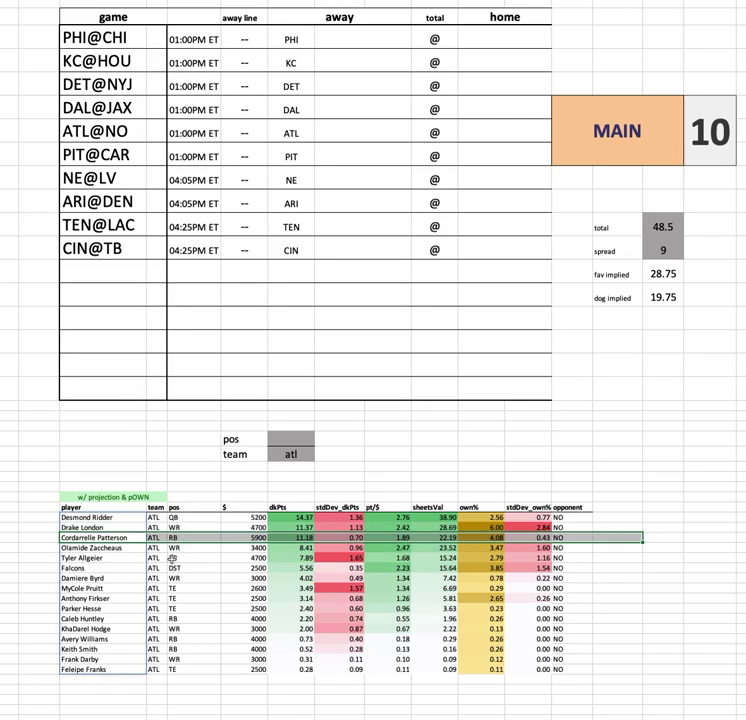
# Step: Check the ATL quarterback's salary and projected points, and examine the rows of the $4700 and $3400 receivers
pyautogui.click(112, 517)
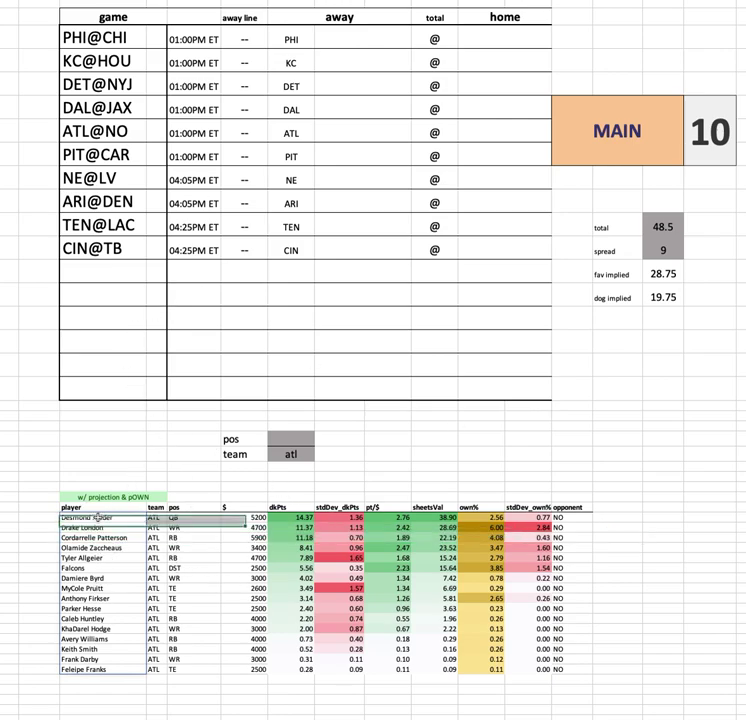
pyautogui.moveTo(244, 517); pyautogui.dragTo(244, 670)
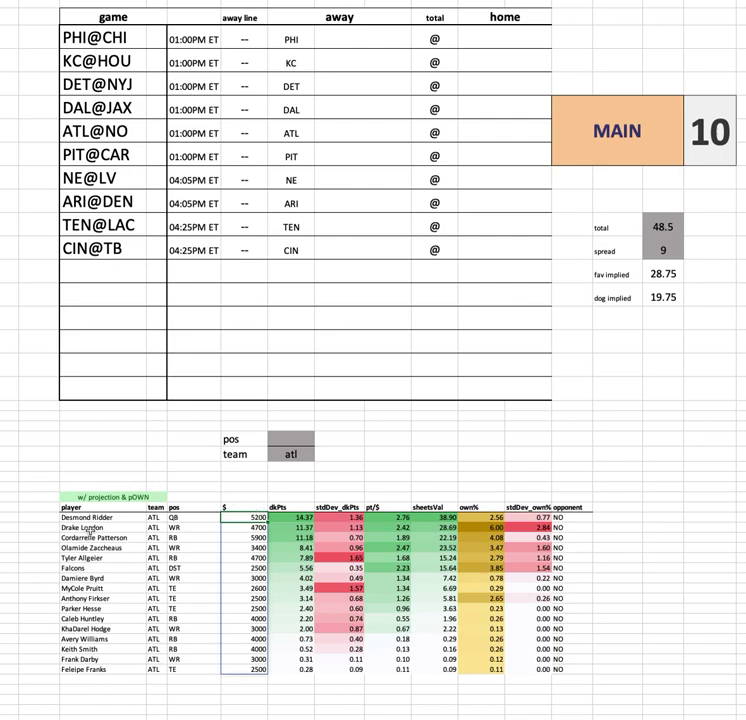
pyautogui.click(289, 517)
pyautogui.moveTo(289, 517); pyautogui.dragTo(290, 669)
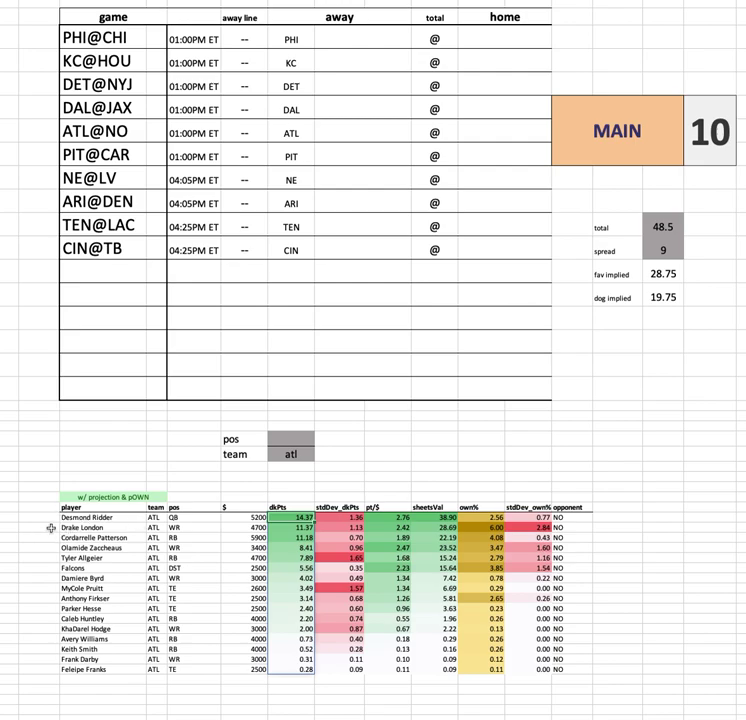
pyautogui.moveTo(50, 528); pyautogui.dragTo(615, 531)
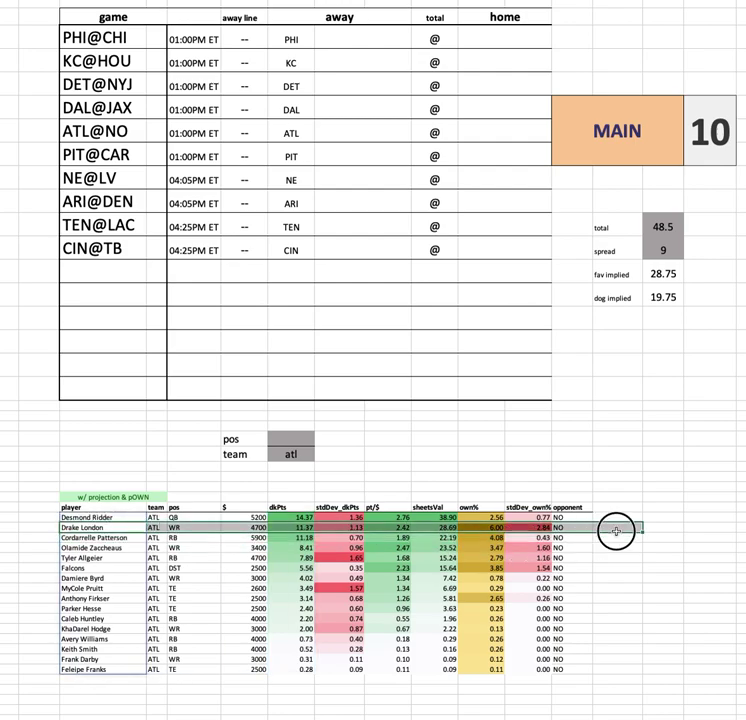
pyautogui.moveTo(110, 547); pyautogui.dragTo(595, 551)
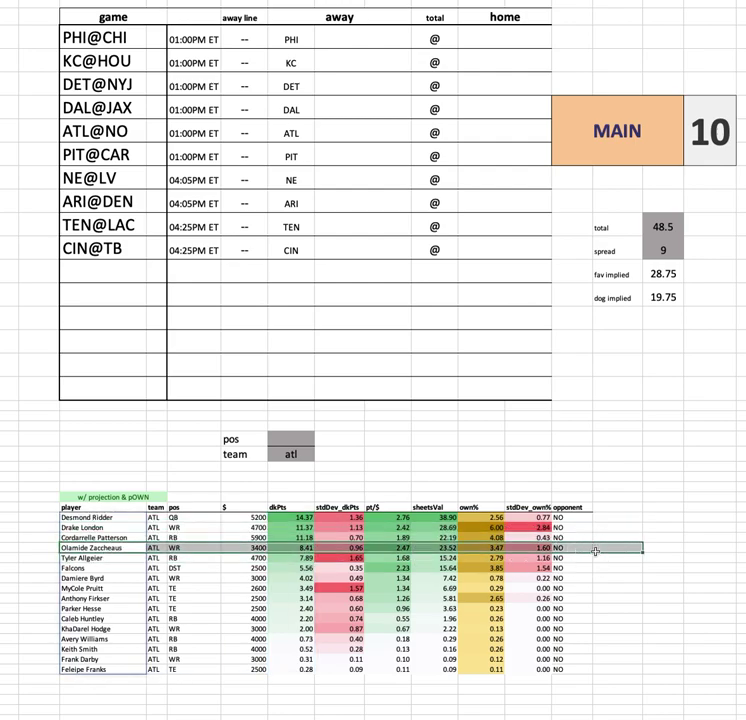
# Step: Examine the $5900 ATL running back's ownership, projection and value figures, plus the $4700 running back's row
pyautogui.click(110, 538)
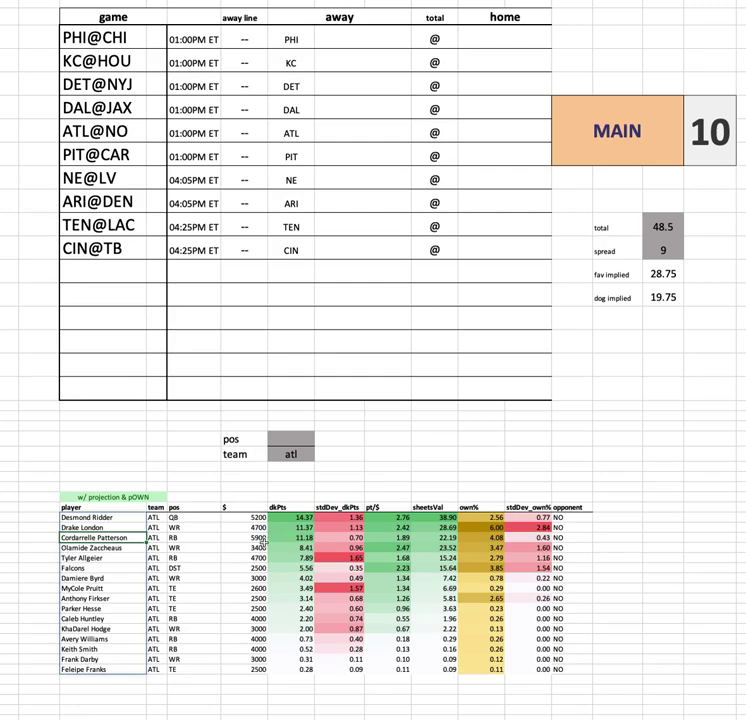
pyautogui.click(496, 538)
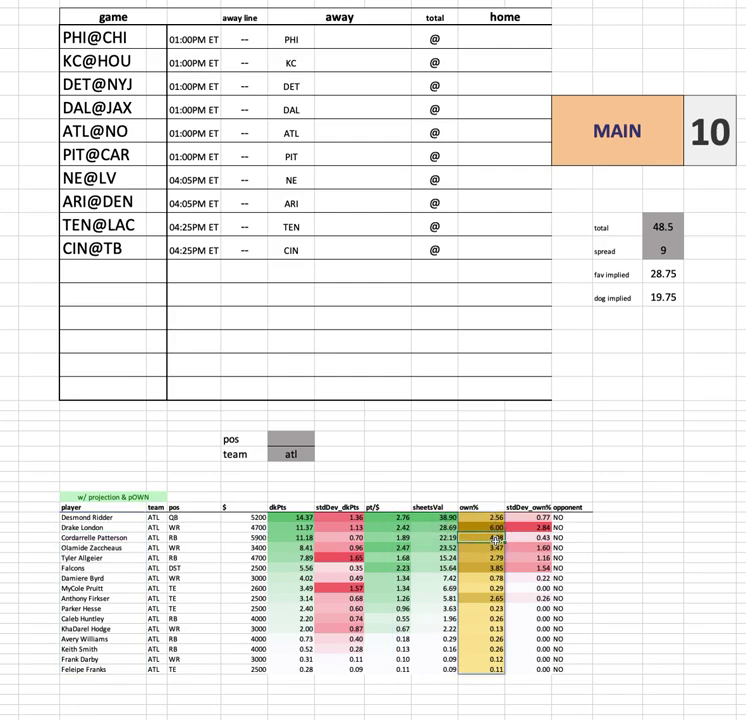
pyautogui.click(290, 540)
pyautogui.hotkey('ctrl', 'shift', 'Down')
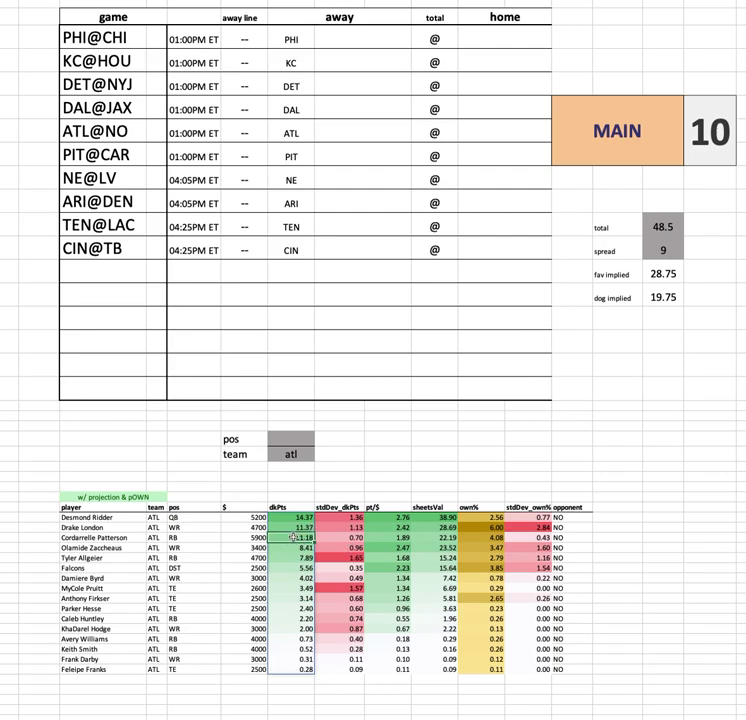
pyautogui.moveTo(385, 538); pyautogui.dragTo(446, 538)
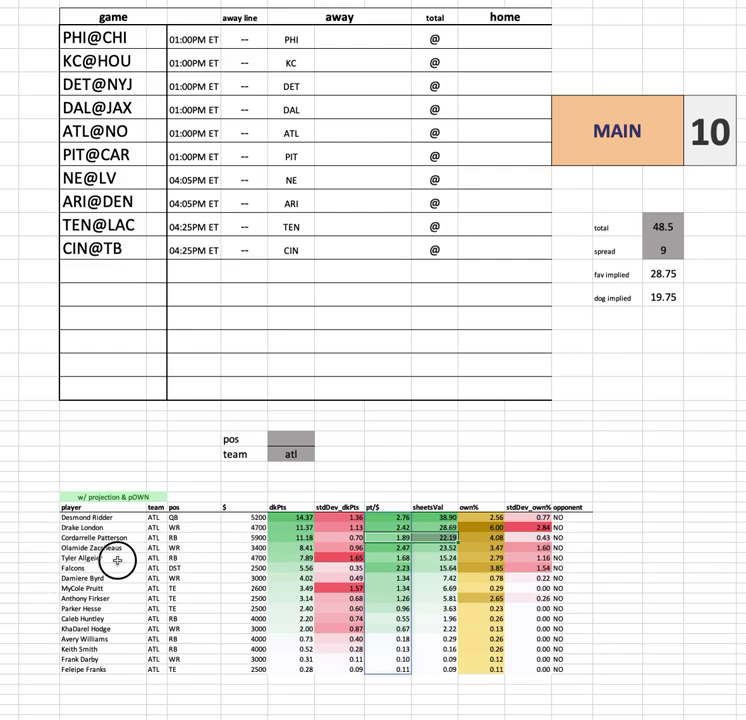
pyautogui.click(548, 560)
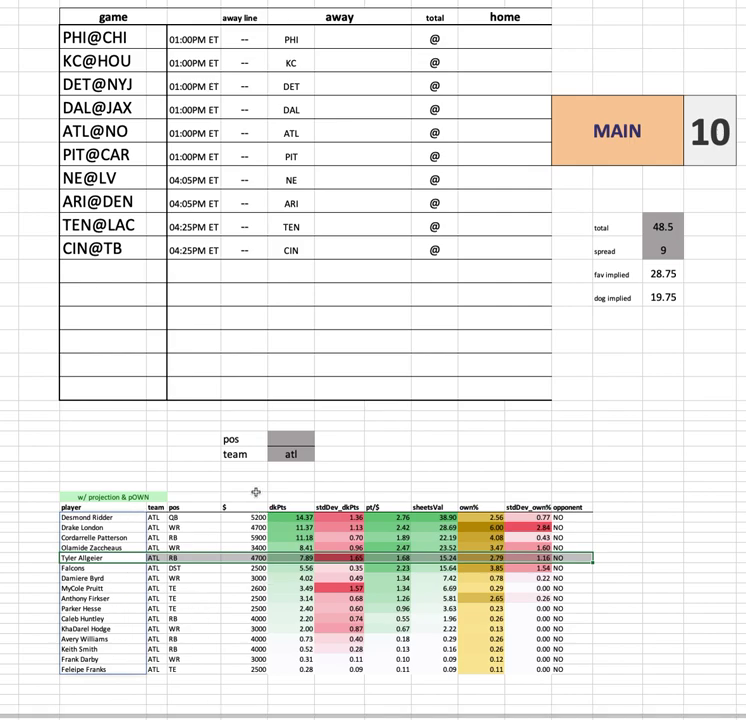
# Step: Set the team filter to no for the ATL@NO game and review the $5200 quarterback's row
pyautogui.click(290, 454)
pyautogui.write('no')
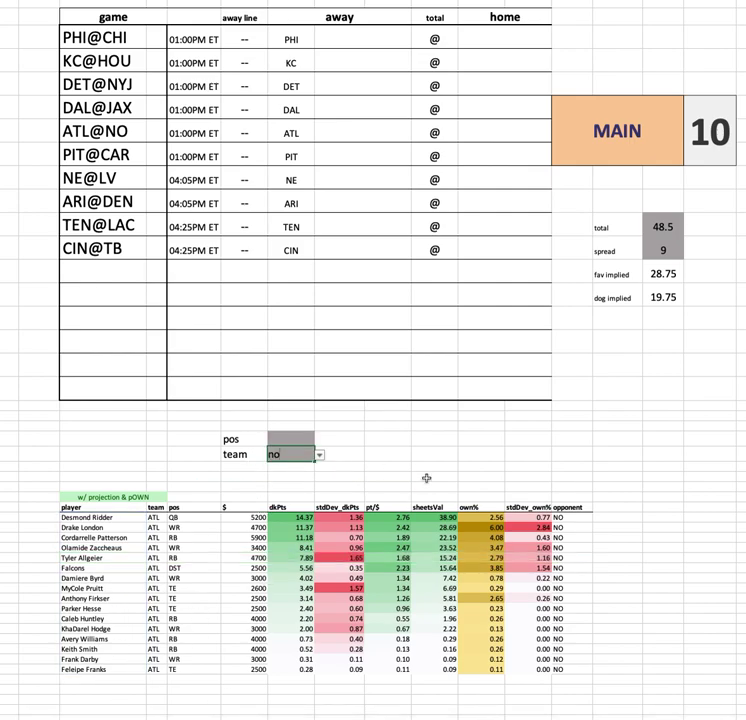
pyautogui.press('Return')
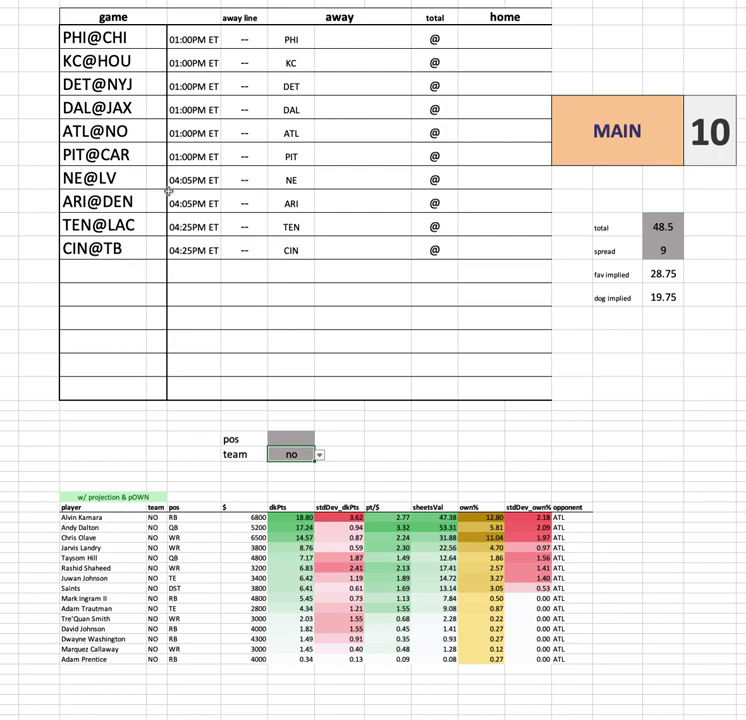
pyautogui.click(87, 131)
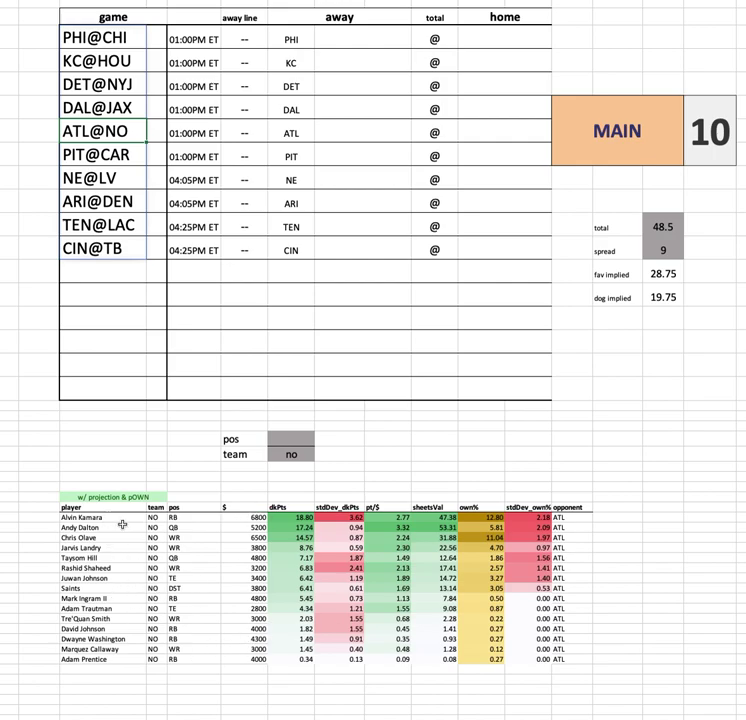
pyautogui.moveTo(113, 527); pyautogui.dragTo(578, 528)
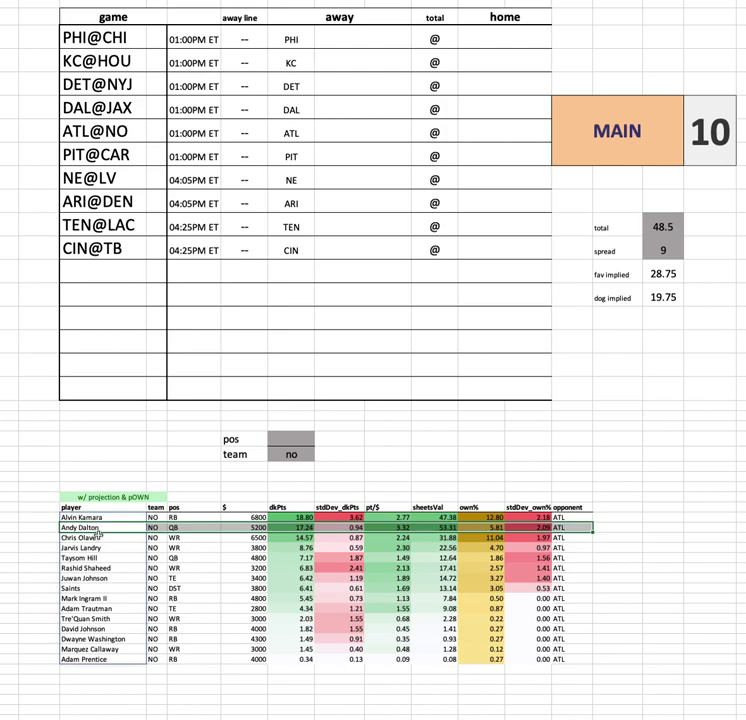
# Step: Review the $6500 NO receiver's row, salary and ownership, plus the rows of the $3800 receiver and $4800 quarterback
pyautogui.moveTo(98, 537); pyautogui.dragTo(616, 537)
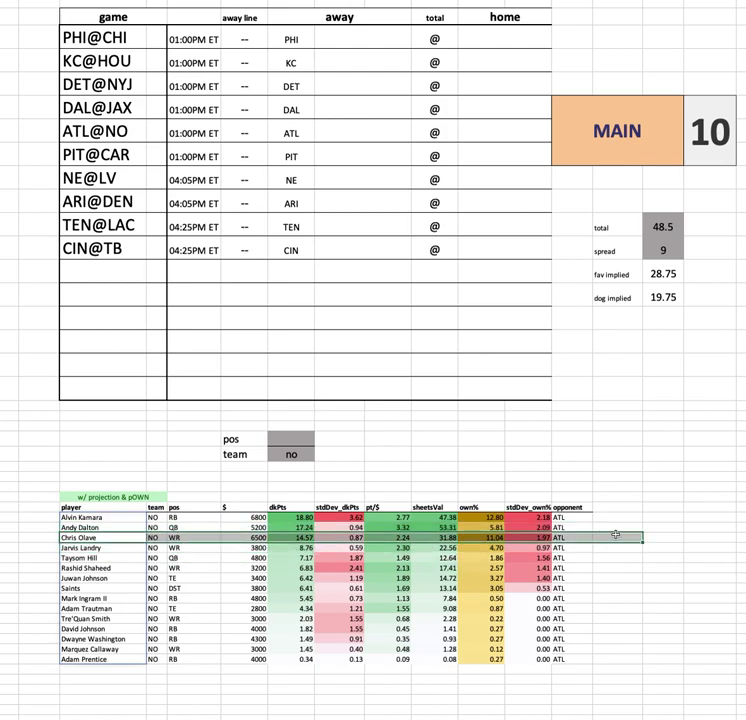
pyautogui.click(238, 510)
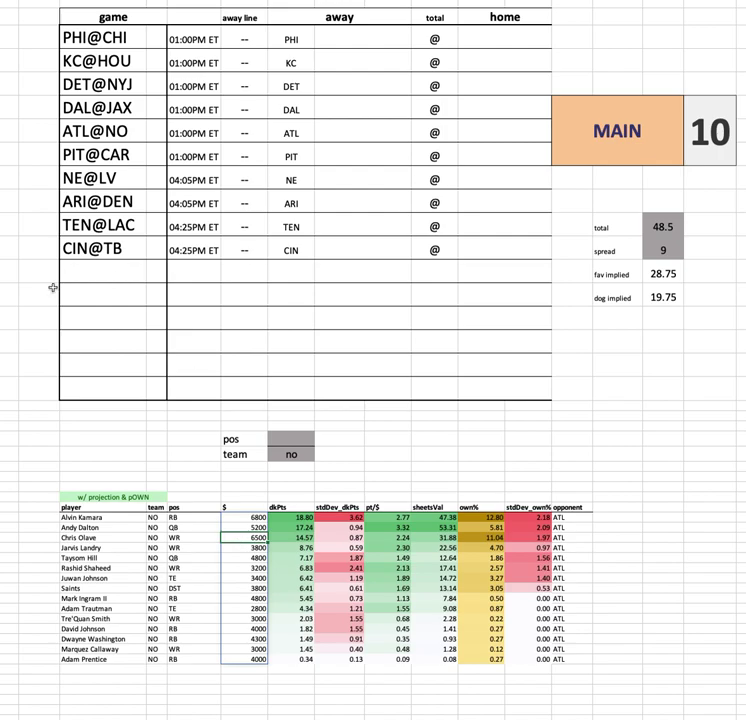
pyautogui.moveTo(464, 538); pyautogui.dragTo(488, 659)
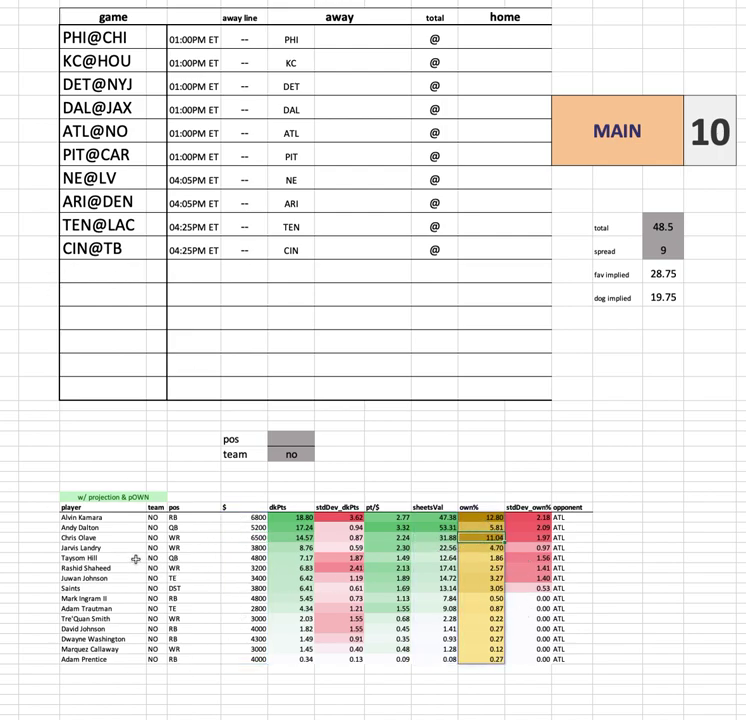
pyautogui.moveTo(128, 548); pyautogui.dragTo(603, 551)
pyautogui.moveTo(134, 558); pyautogui.dragTo(599, 556)
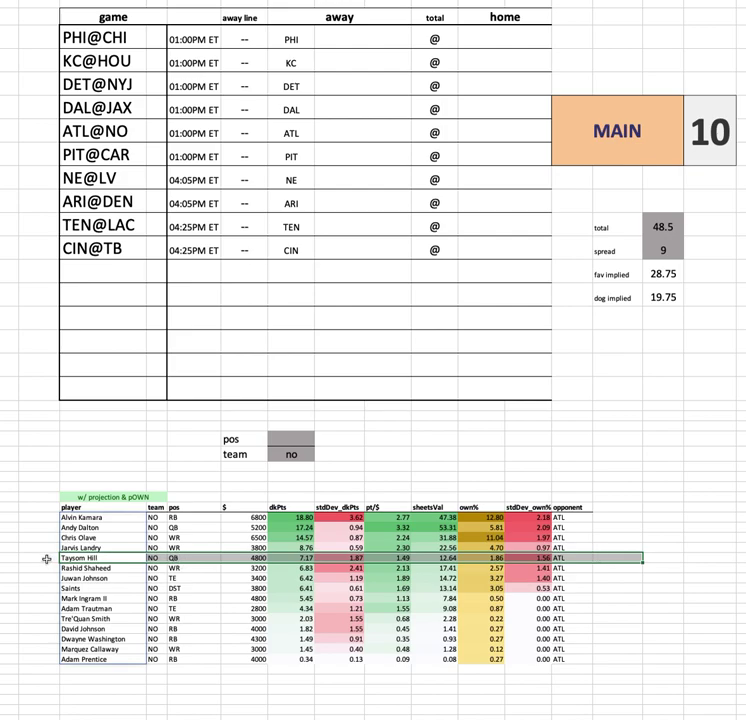
# Step: Review the $6800 NO running back's full row alongside the row of the $4300 running back
pyautogui.click(120, 520)
pyautogui.moveTo(120, 520); pyautogui.dragTo(643, 517)
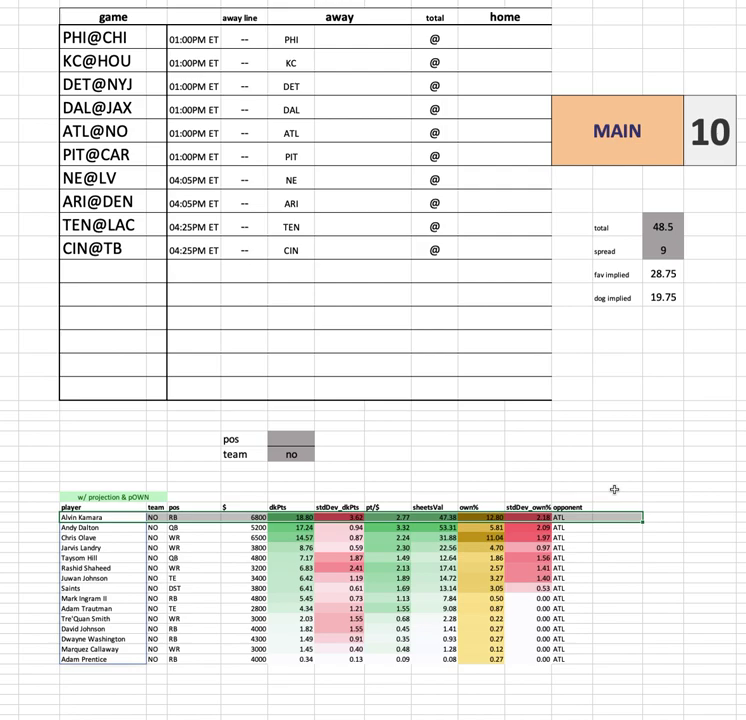
pyautogui.click(117, 638)
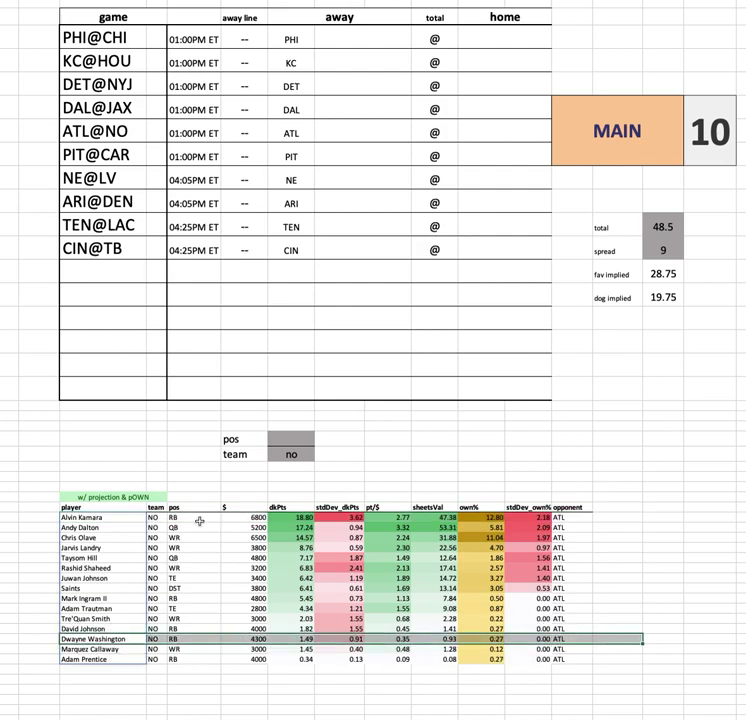
pyautogui.moveTo(133, 517); pyautogui.dragTo(608, 515)
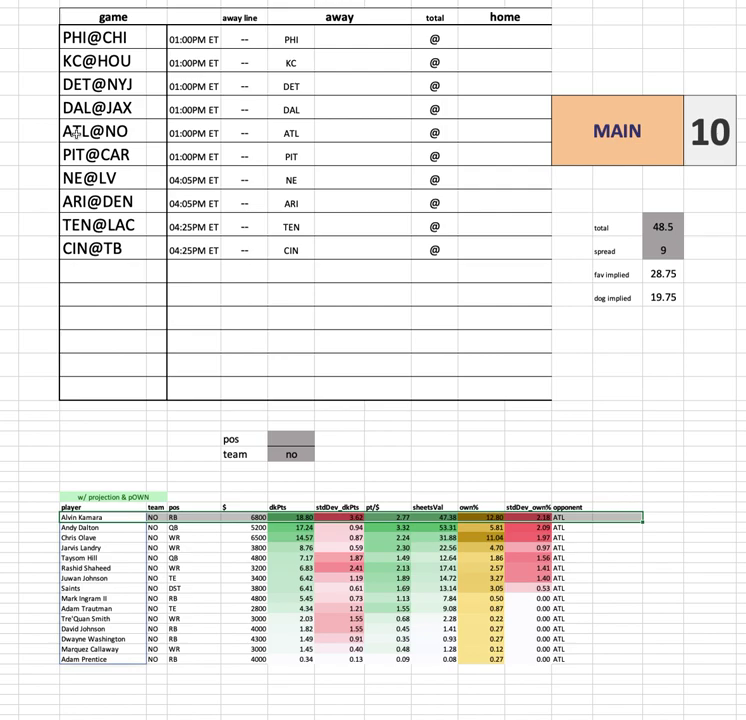
# Step: Set the game total to 43.5 and the spread to 4, and check the underdog and favorite implied totals
pyautogui.click(660, 227)
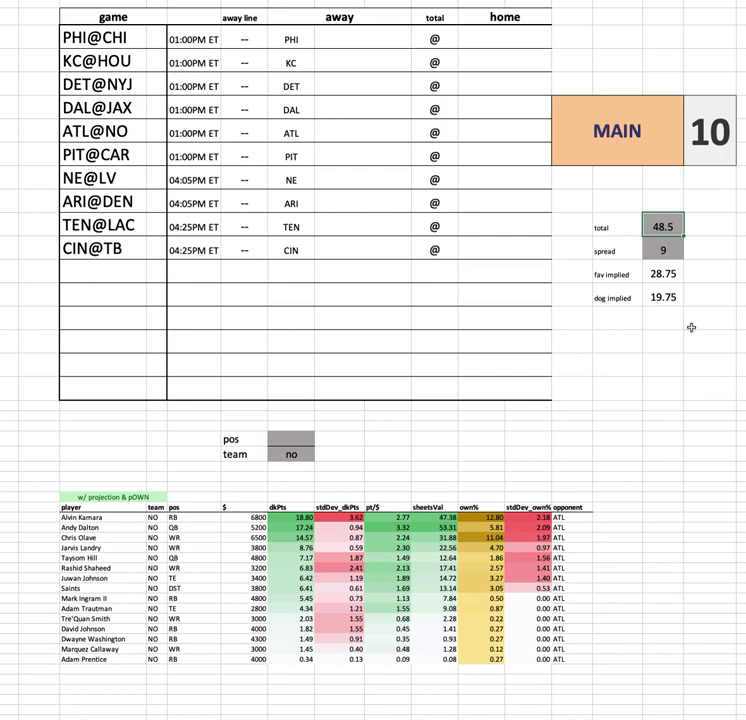
pyautogui.moveTo(668, 232); pyautogui.dragTo(663, 297)
pyautogui.click(663, 227)
pyautogui.write('43.5')
pyautogui.press('Return')
pyautogui.write('4')
pyautogui.press('Return')
pyautogui.click(665, 296)
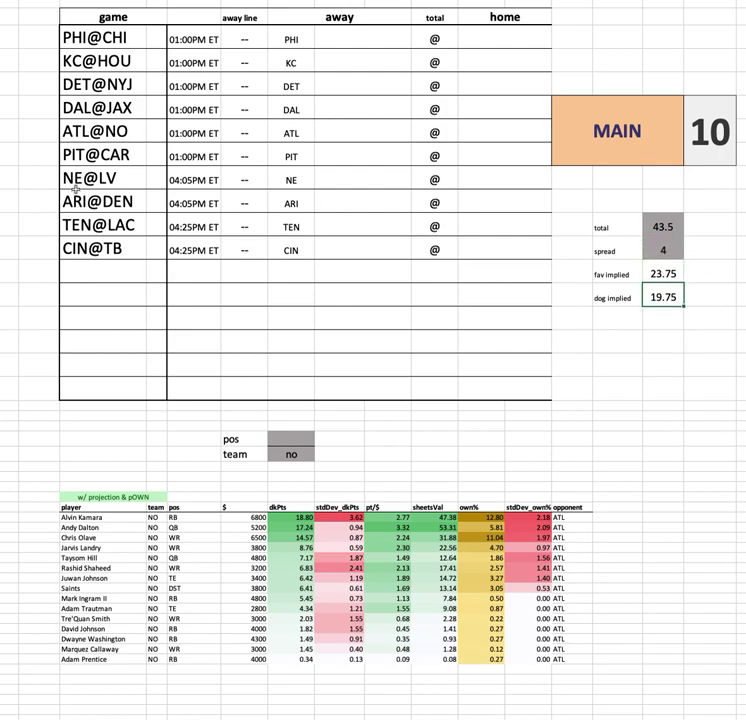
pyautogui.click(663, 273)
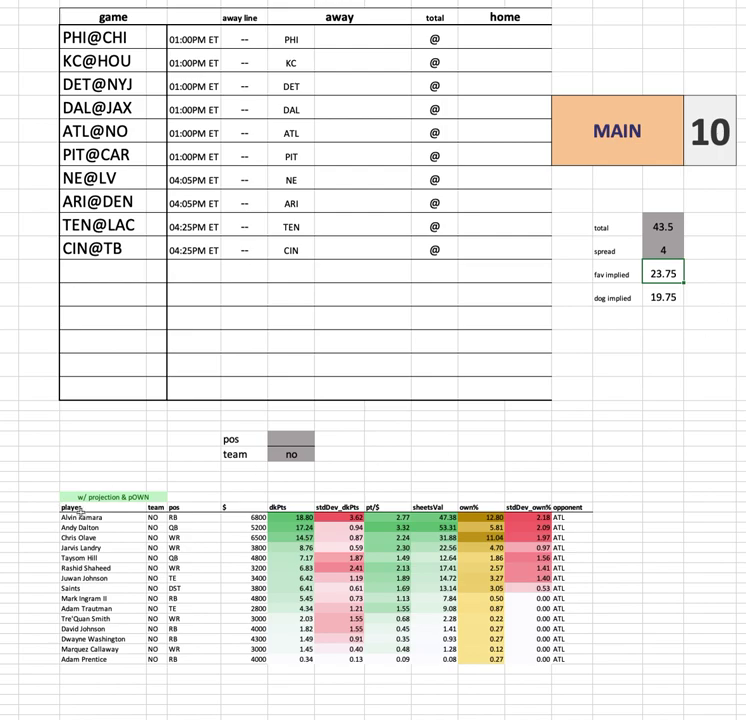
# Step: Review the NO players' rows from the $6800 running back through the $4800 running back, then the salary column and top player names
pyautogui.moveTo(104, 517); pyautogui.dragTo(588, 598)
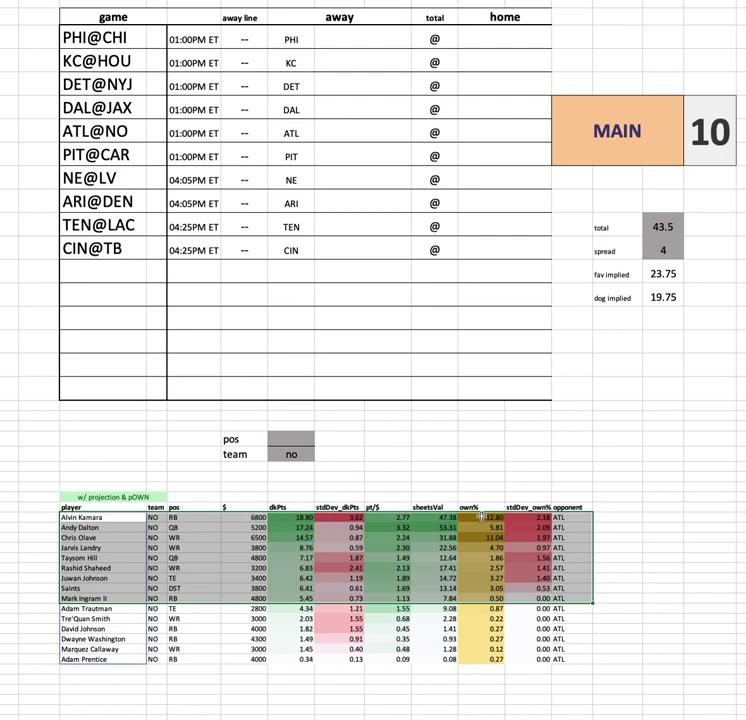
pyautogui.click(255, 517)
pyautogui.hotkey('ctrl', 'shift', 'Down')
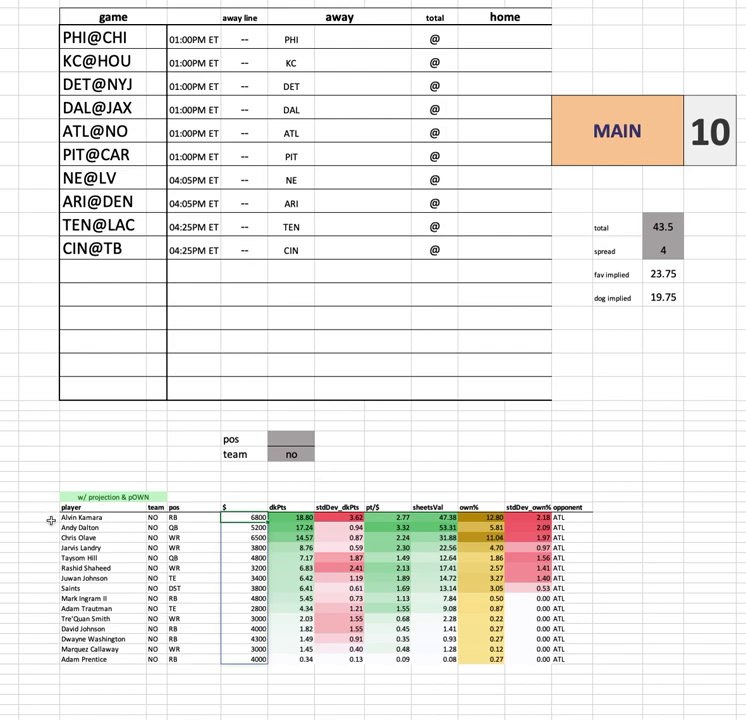
pyautogui.click(291, 454)
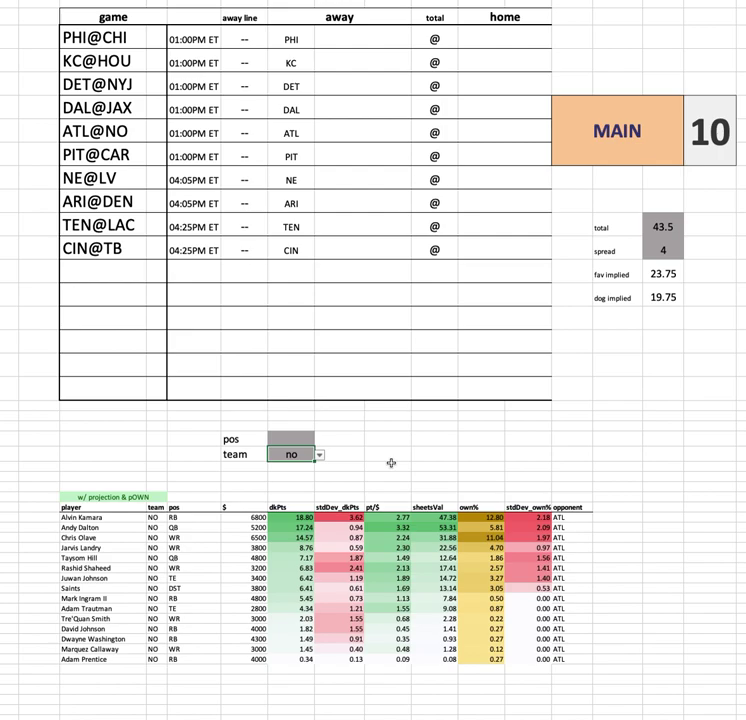
pyautogui.click(100, 518)
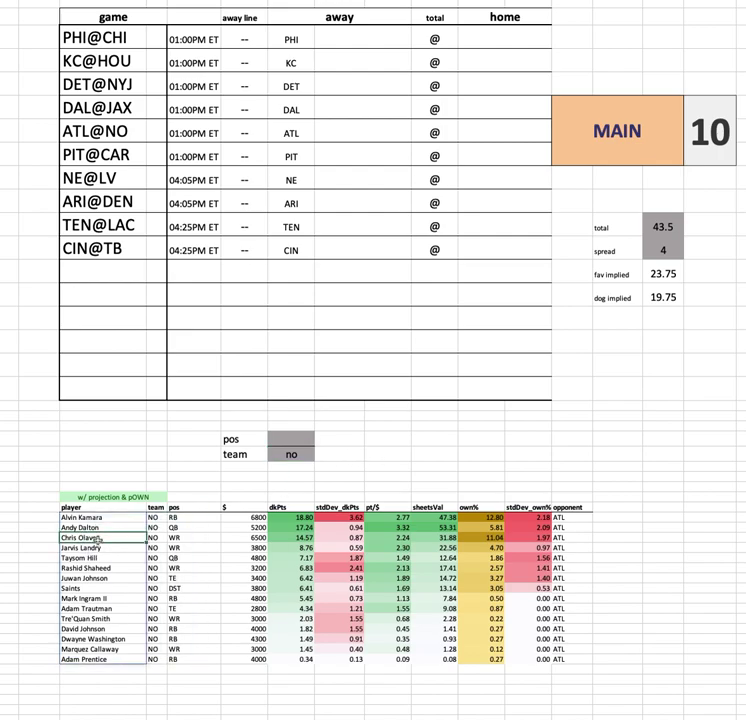
pyautogui.click(102, 518)
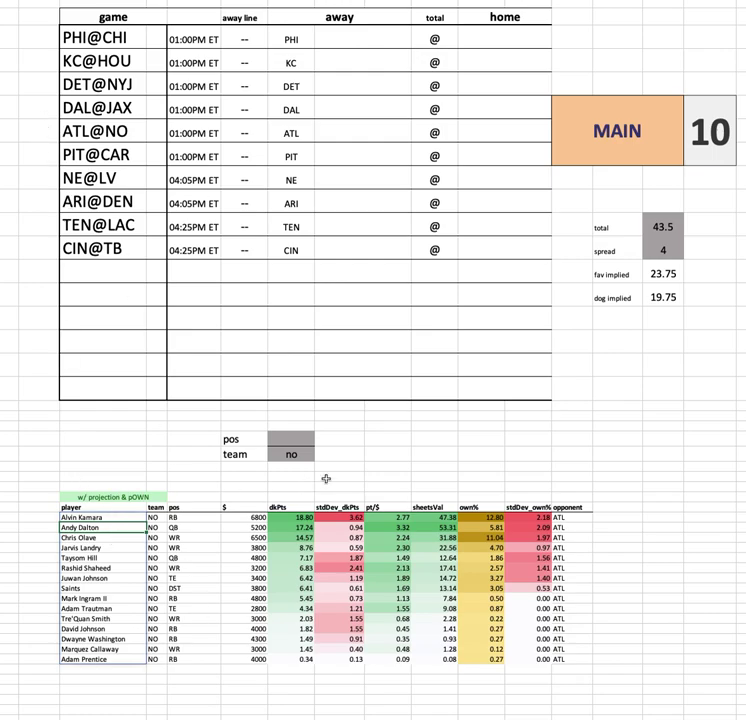
# Step: Set the team filter to pit and review the rows of the two $5000 quarterbacks and the $5100 receiver
pyautogui.click(298, 454)
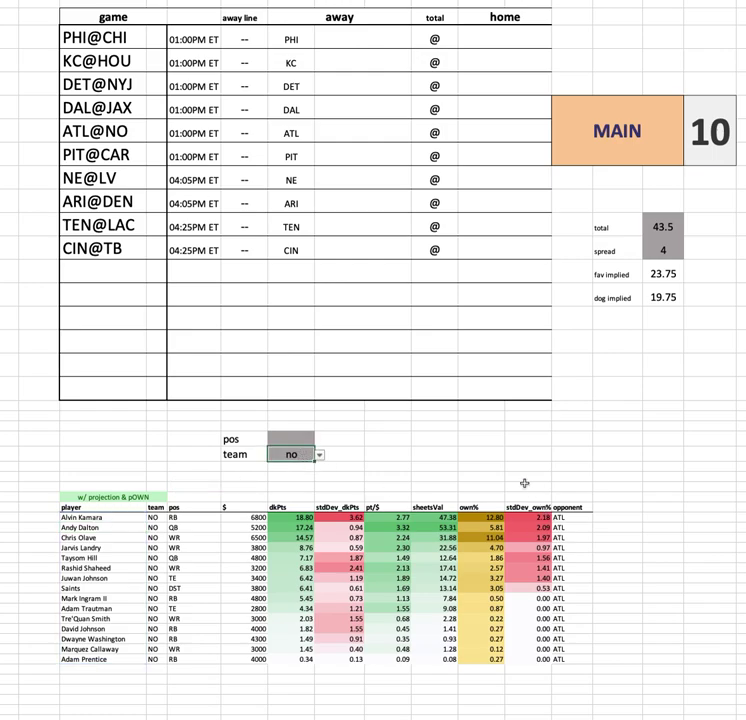
pyautogui.write('pit')
pyautogui.press('Return')
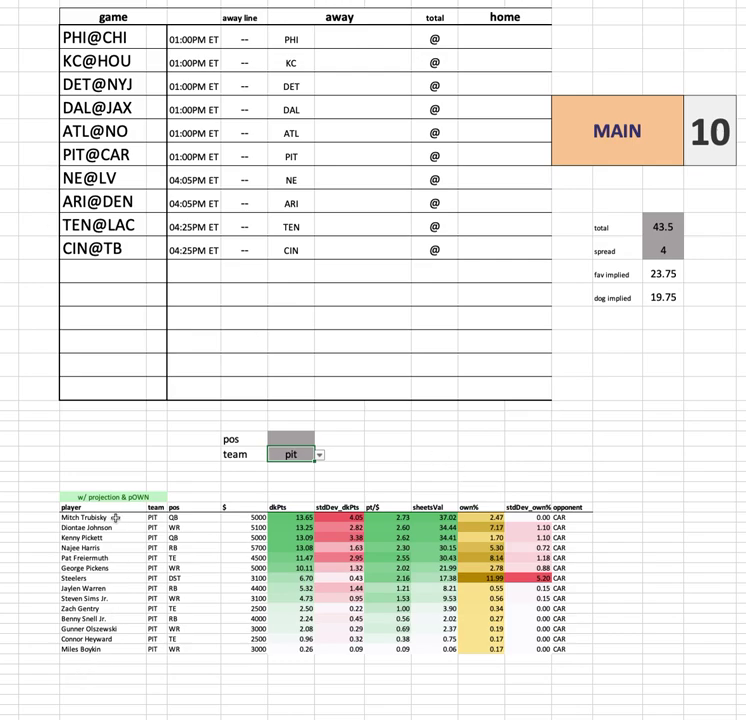
pyautogui.moveTo(115, 517); pyautogui.dragTo(633, 525)
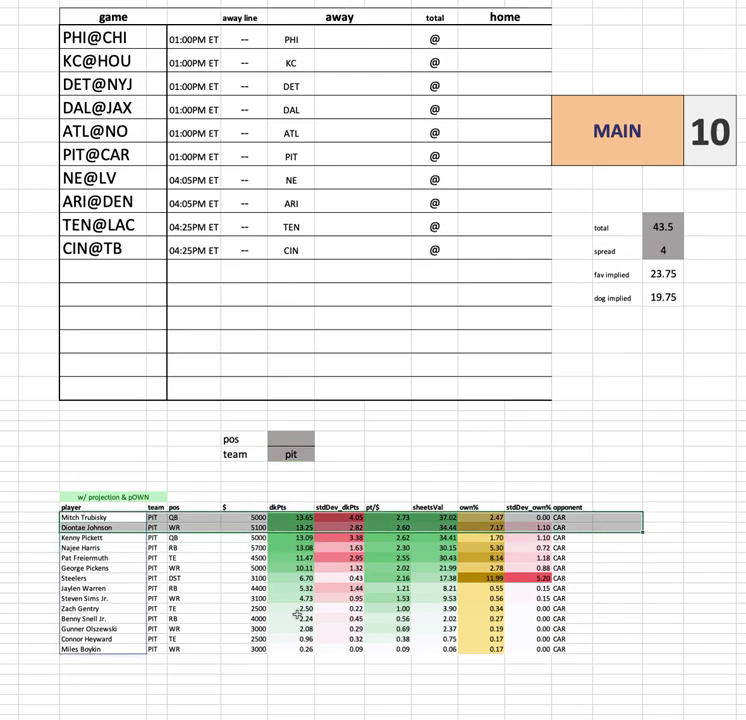
pyautogui.moveTo(108, 538); pyautogui.dragTo(587, 537)
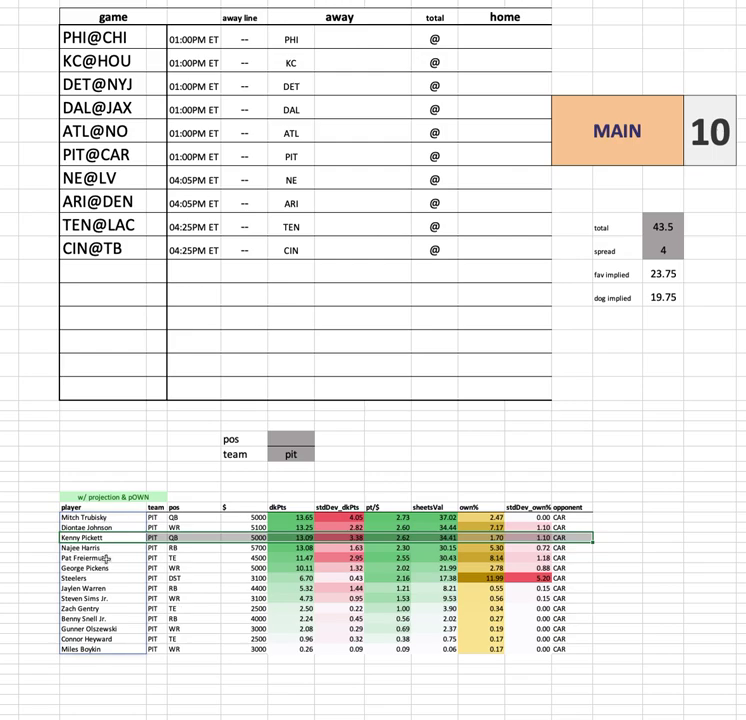
pyautogui.click(117, 538)
pyautogui.moveTo(117, 538); pyautogui.dragTo(596, 540)
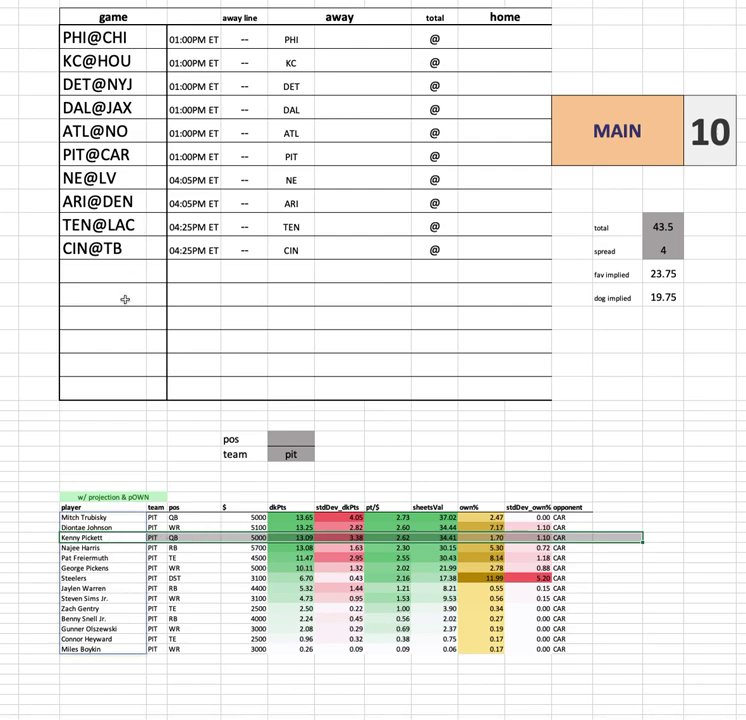
# Step: Review the full row of the $5700 PIT running back
pyautogui.click(123, 548)
pyautogui.moveTo(123, 548); pyautogui.dragTo(597, 546)
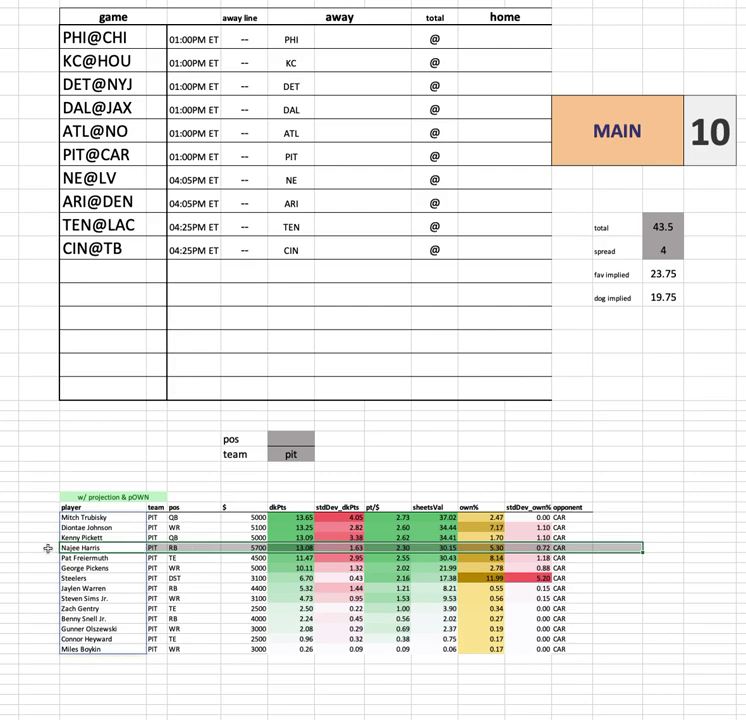
pyautogui.moveTo(47, 548); pyautogui.dragTo(608, 548)
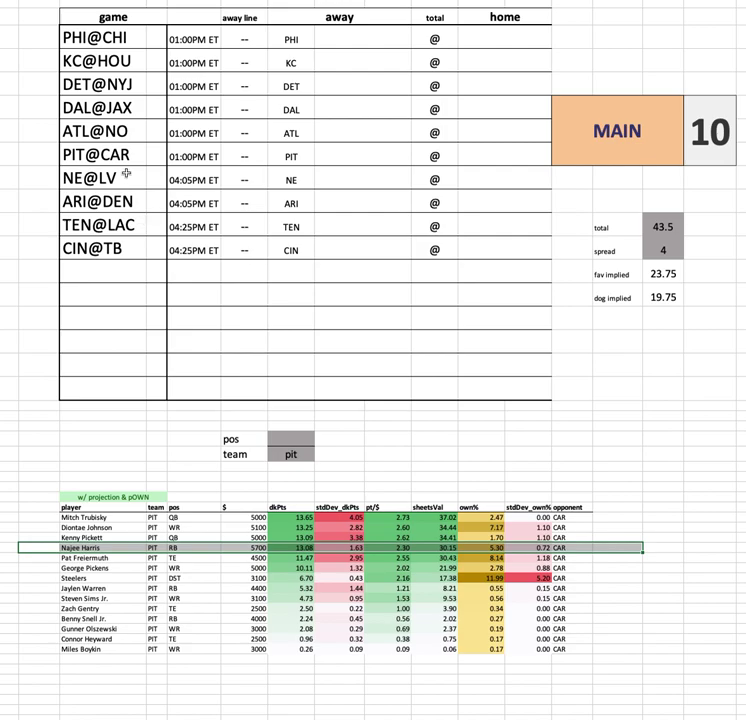
# Step: Review the ownership of the $5000 PIT receiver and the full row of the Steelers defense
pyautogui.click(290, 452)
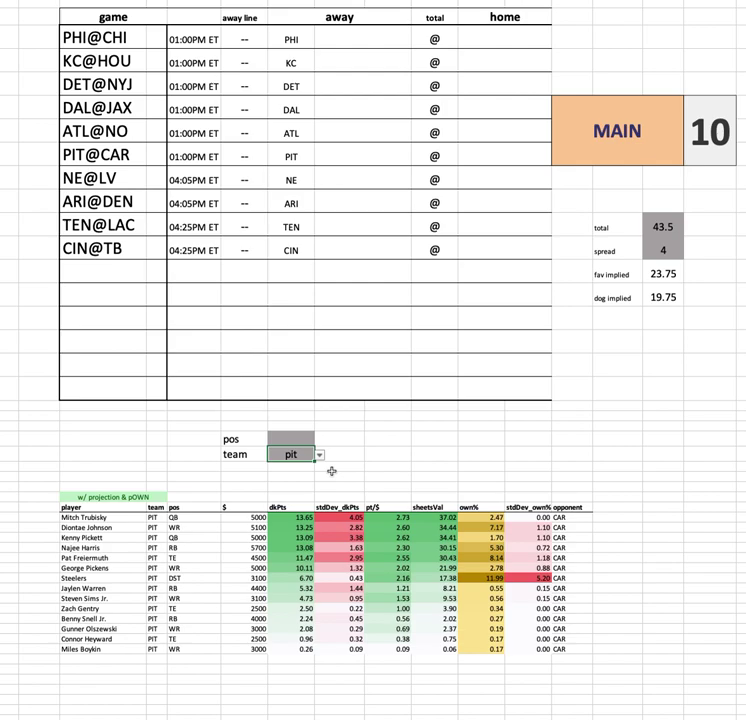
pyautogui.moveTo(240, 567); pyautogui.dragTo(571, 583)
pyautogui.click(579, 576)
pyautogui.moveTo(495, 567); pyautogui.dragTo(498, 580)
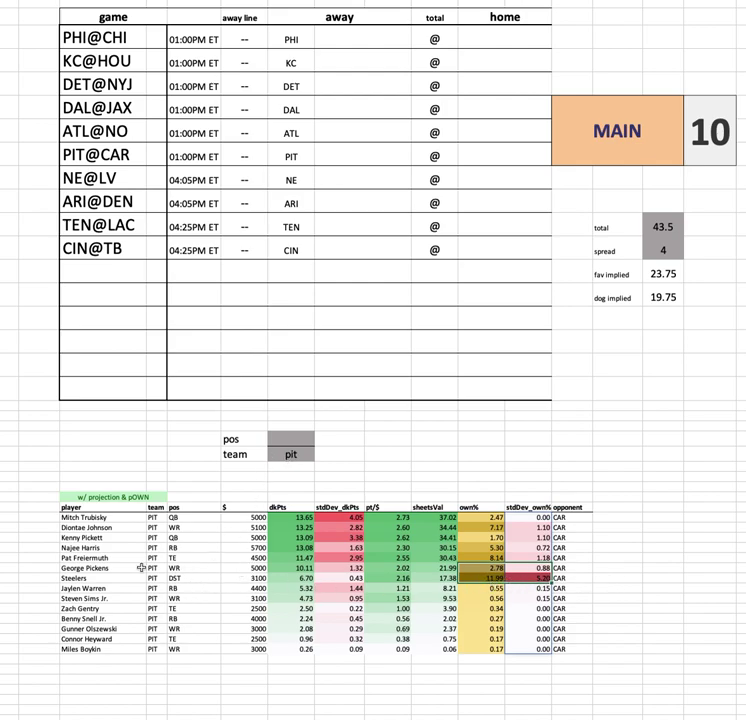
pyautogui.moveTo(75, 577); pyautogui.dragTo(563, 578)
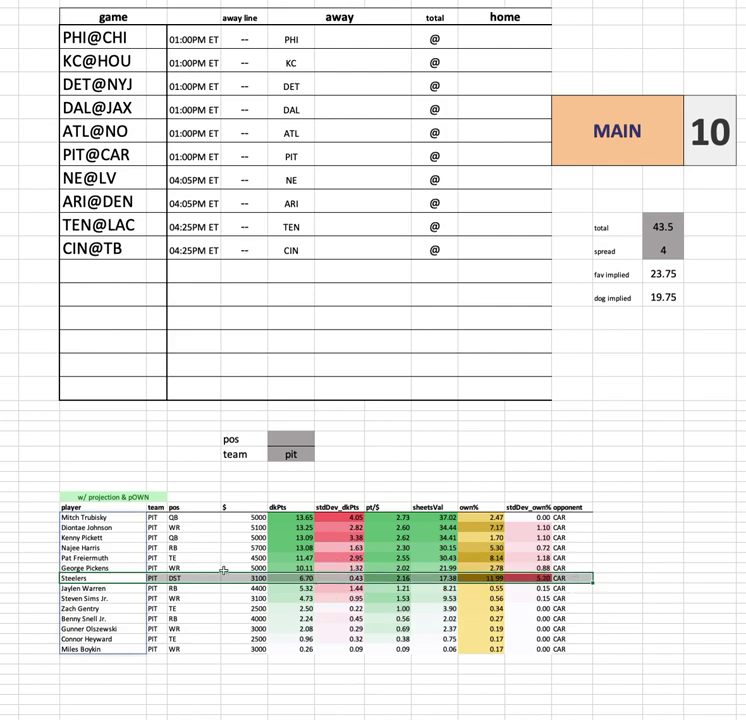
# Step: Set the team filter to car and review the rows of the $5300 receiver and the $5400 running back
pyautogui.click(291, 453)
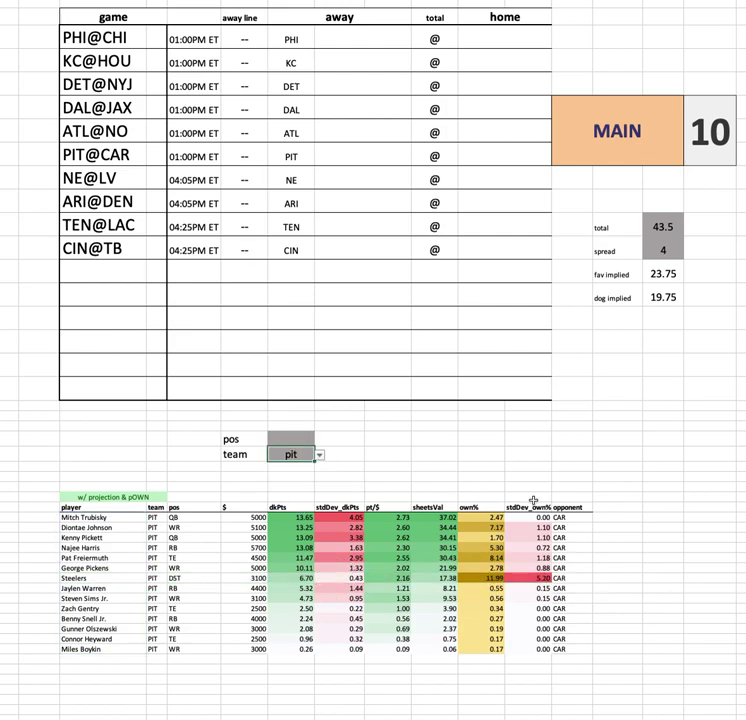
pyautogui.write('car')
pyautogui.press('Return')
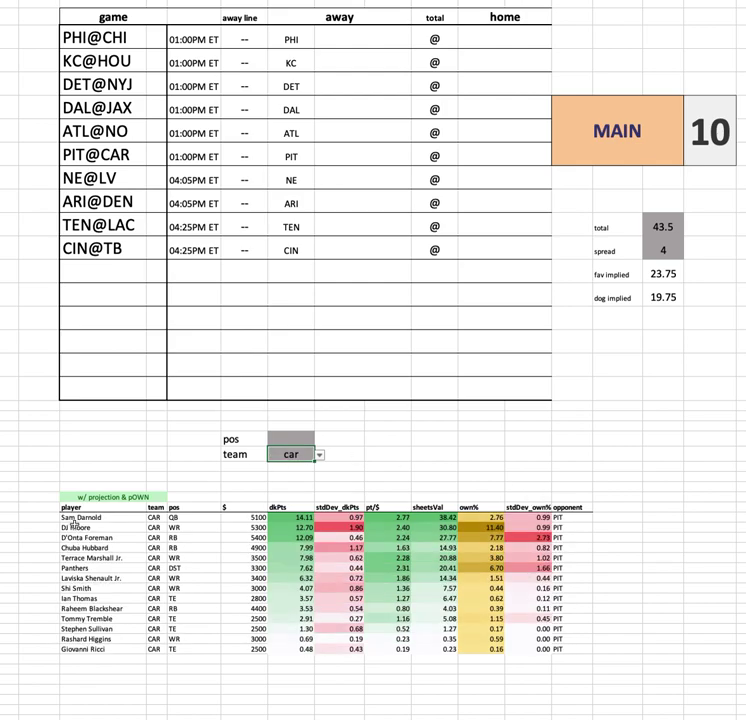
pyautogui.moveTo(62, 527); pyautogui.dragTo(587, 536)
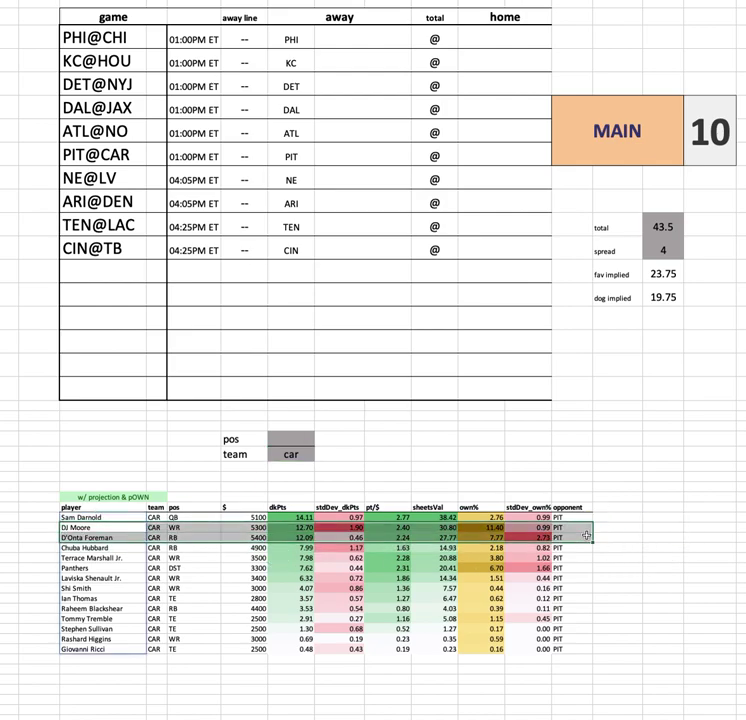
pyautogui.click(118, 537)
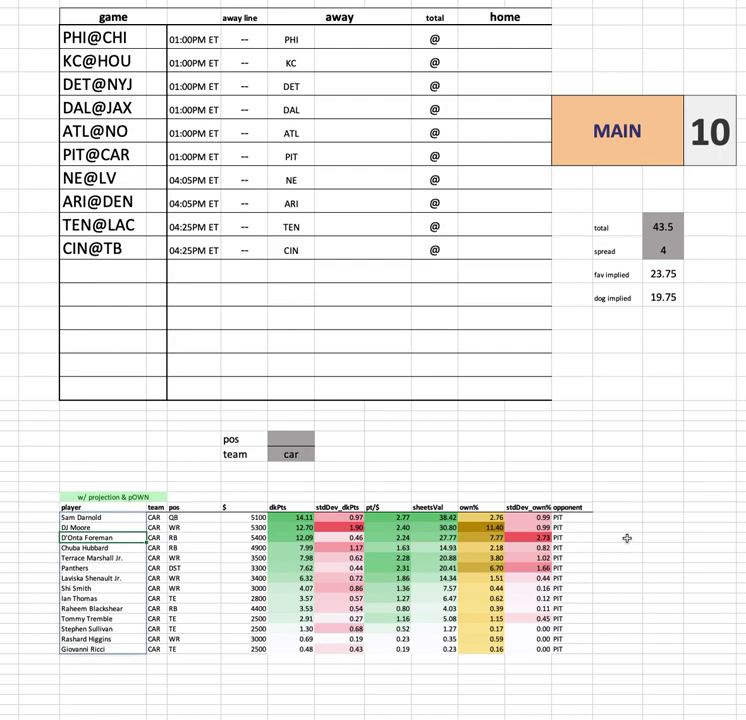
# Step: Compare the CAR running backs priced at $5400, $4900 and $4400 by row and salary
pyautogui.click(131, 609)
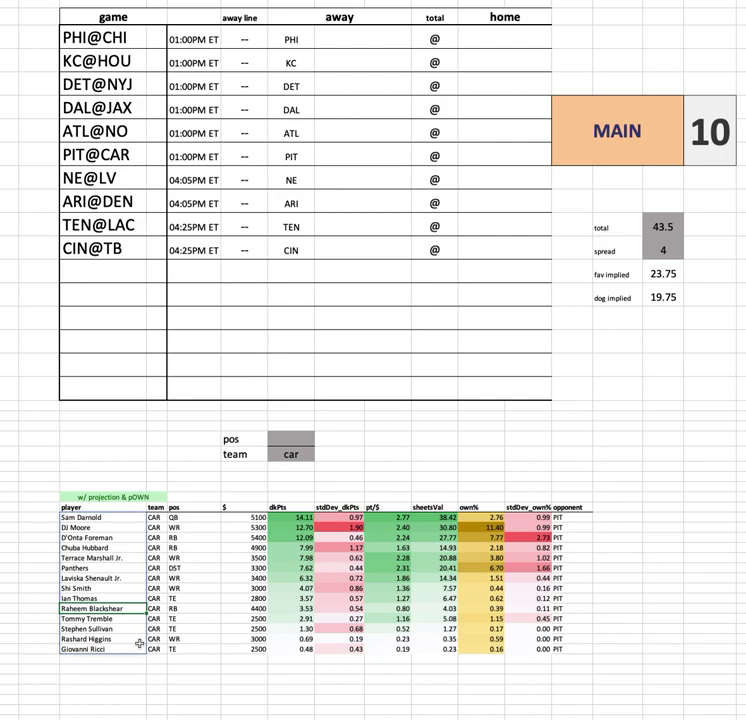
pyautogui.moveTo(100, 547); pyautogui.dragTo(579, 545)
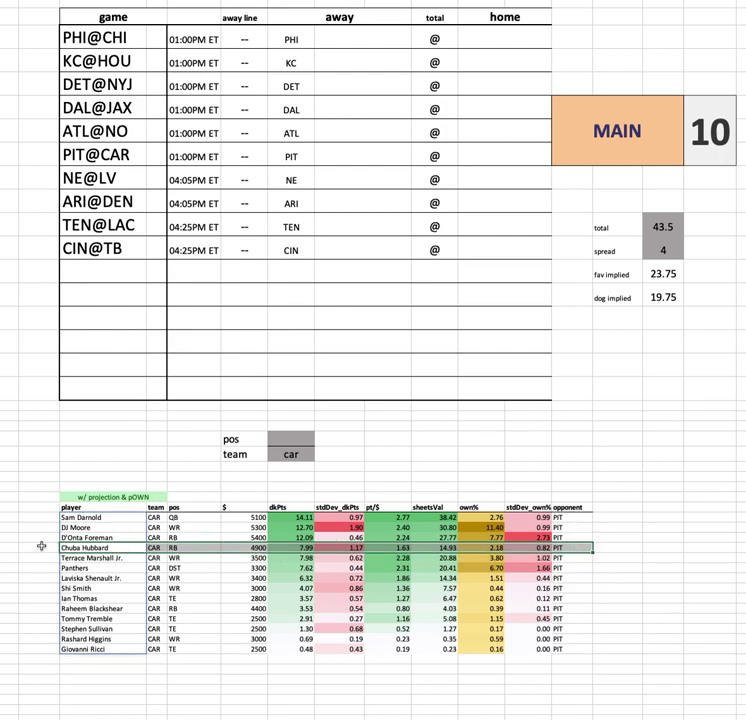
pyautogui.click(125, 538)
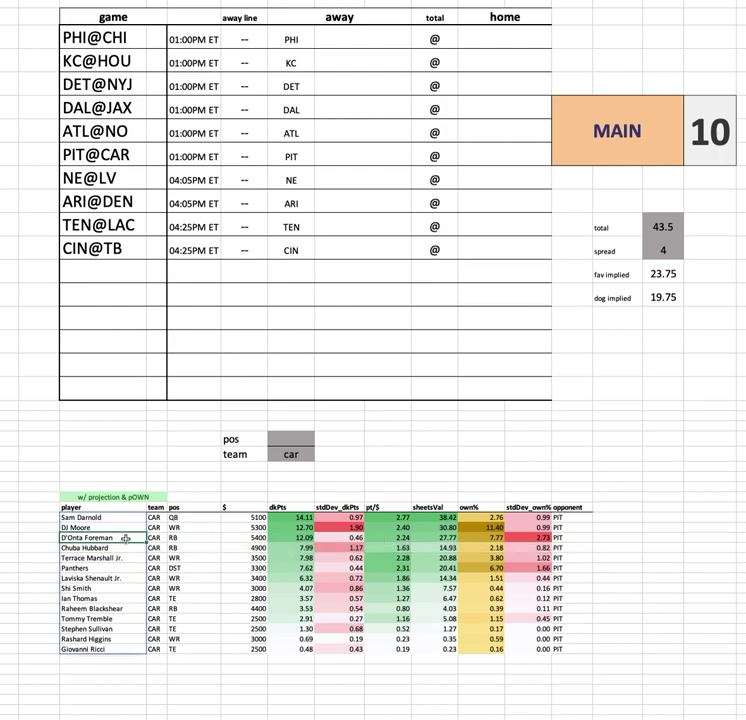
pyautogui.click(240, 548)
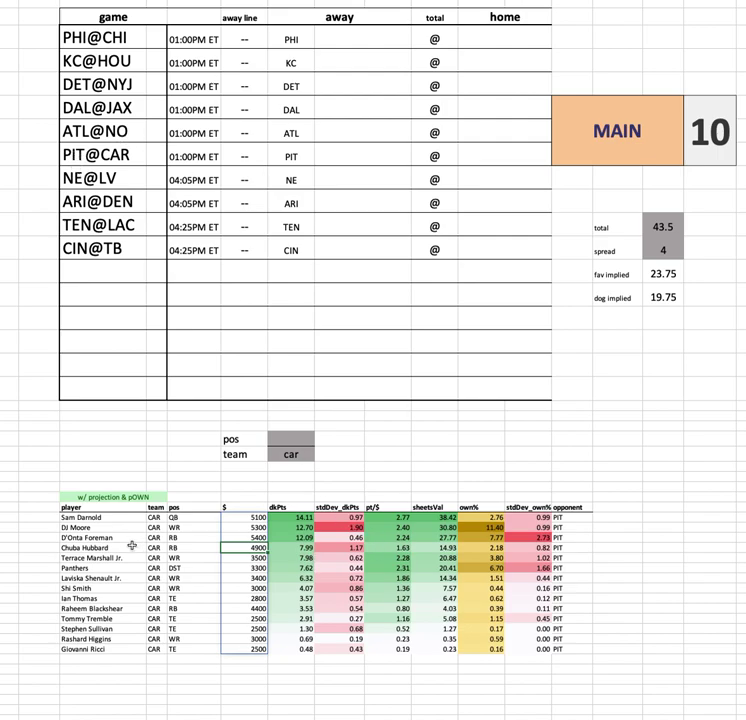
pyautogui.moveTo(88, 537); pyautogui.dragTo(627, 552)
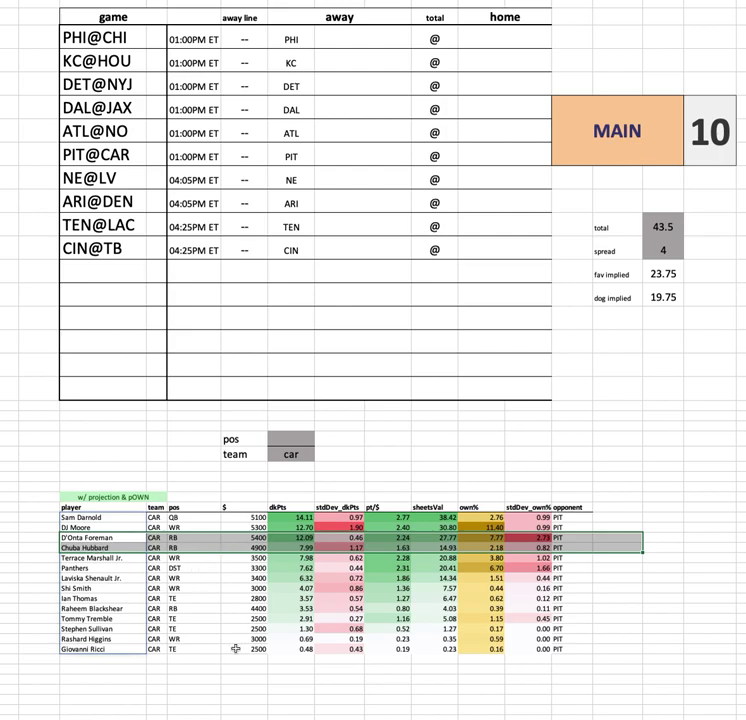
# Step: Review the rows of the $5300 and $3400 CAR receivers, along with the $5100 quarterback and the $3500 receiver
pyautogui.moveTo(98, 527); pyautogui.dragTo(595, 532)
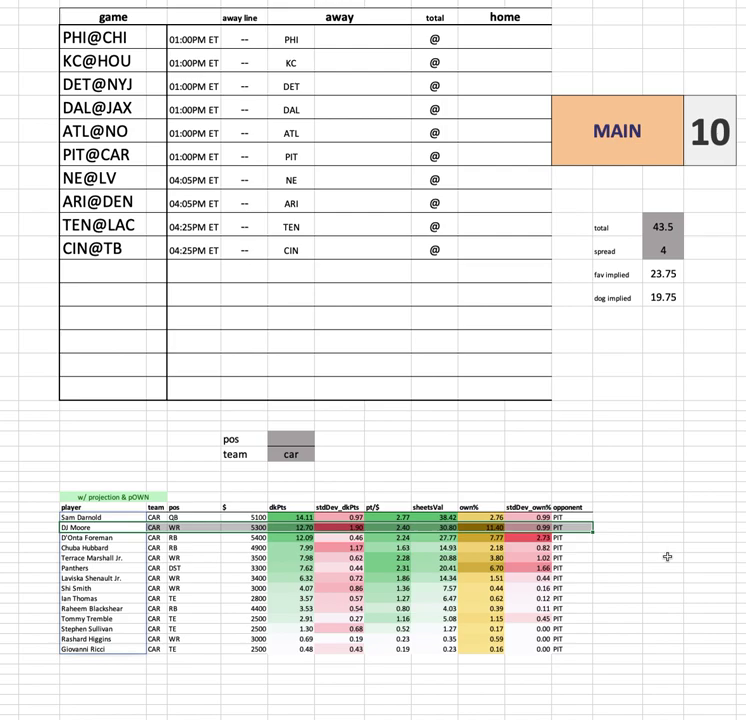
pyautogui.click(116, 517)
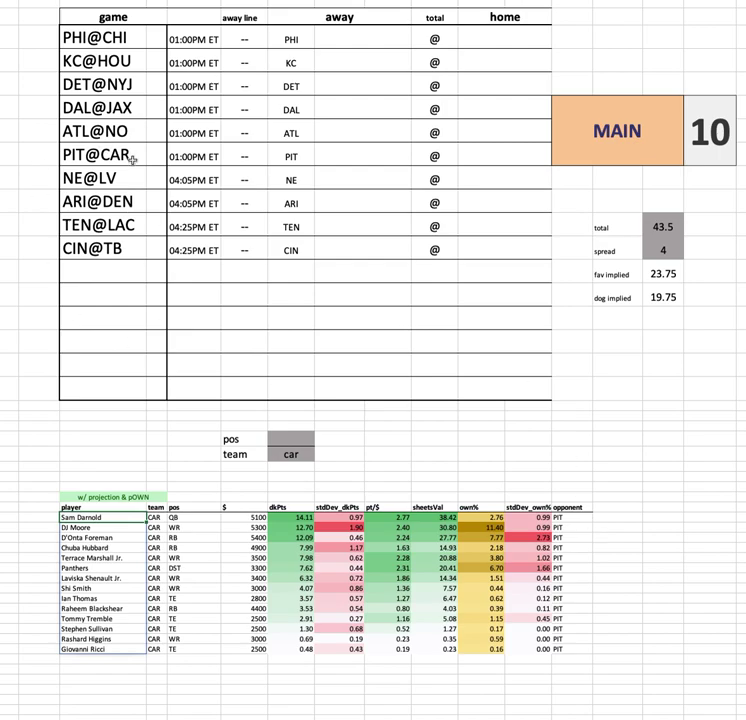
pyautogui.click(120, 548)
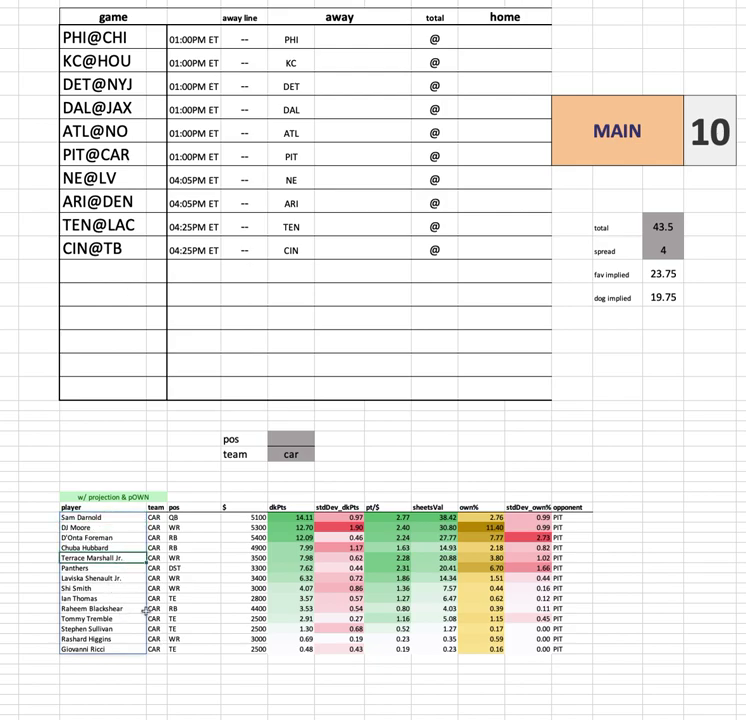
pyautogui.click(201, 581)
pyautogui.moveTo(201, 581); pyautogui.dragTo(646, 578)
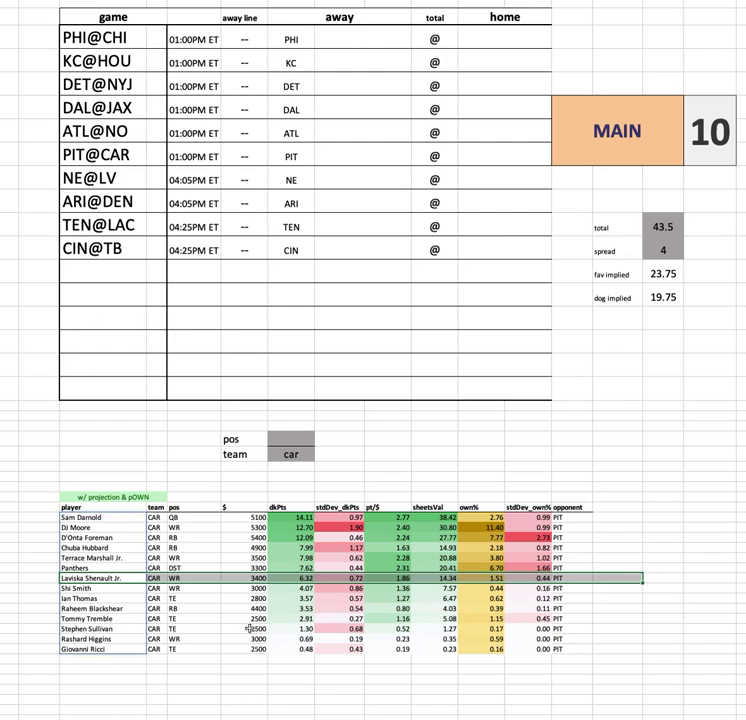
# Step: Set the team filter to ne for the NE@LV game and check the start times of the four late-afternoon games
pyautogui.click(307, 453)
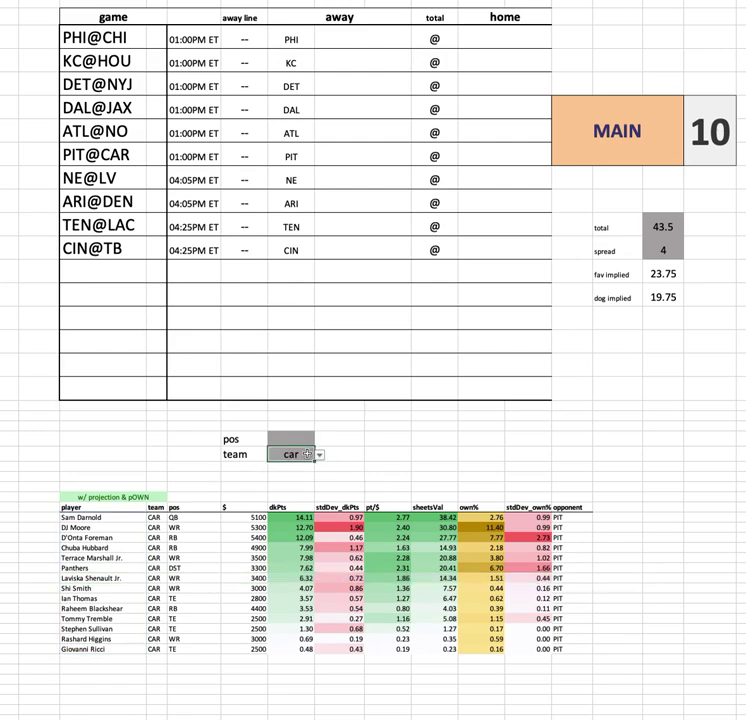
pyautogui.write('ne')
pyautogui.press('Return')
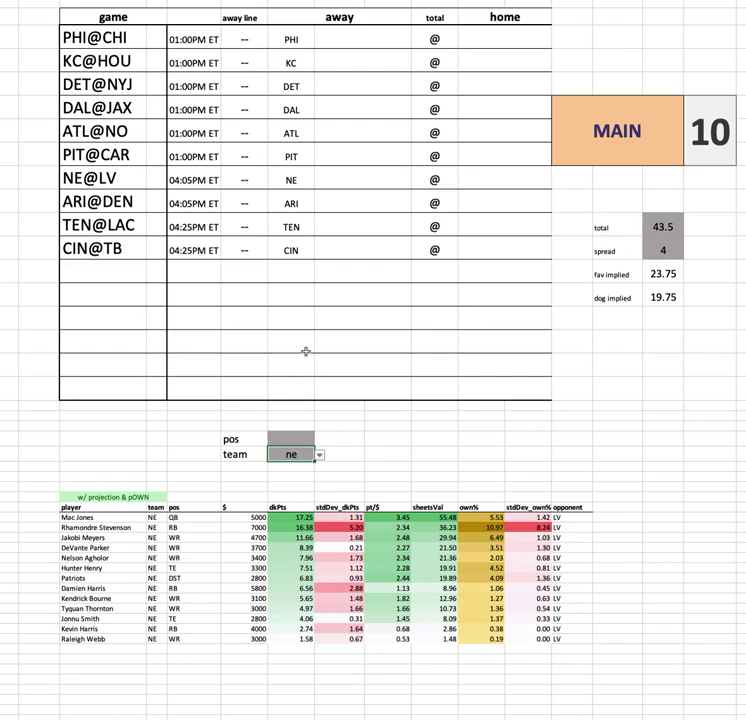
pyautogui.moveTo(196, 172); pyautogui.dragTo(197, 247)
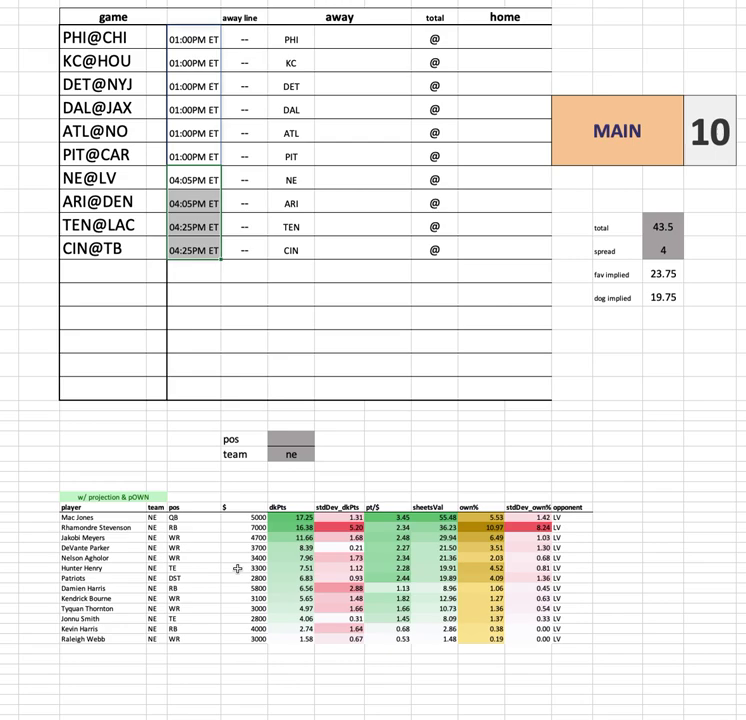
# Step: Review the rows of the $5000 NE quarterback and the $3700 receiver, plus the salary of the $4700 receiver
pyautogui.moveTo(107, 517); pyautogui.dragTo(620, 512)
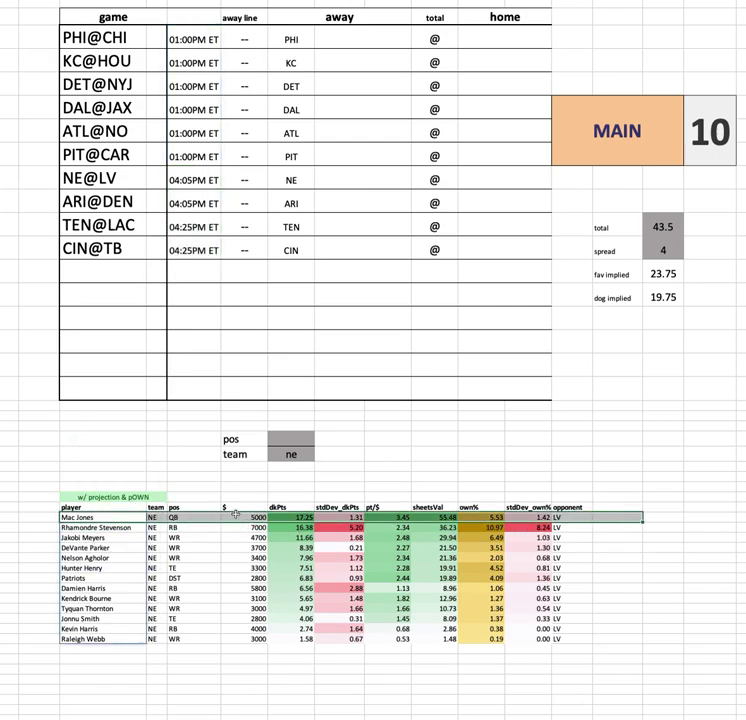
pyautogui.click(133, 178)
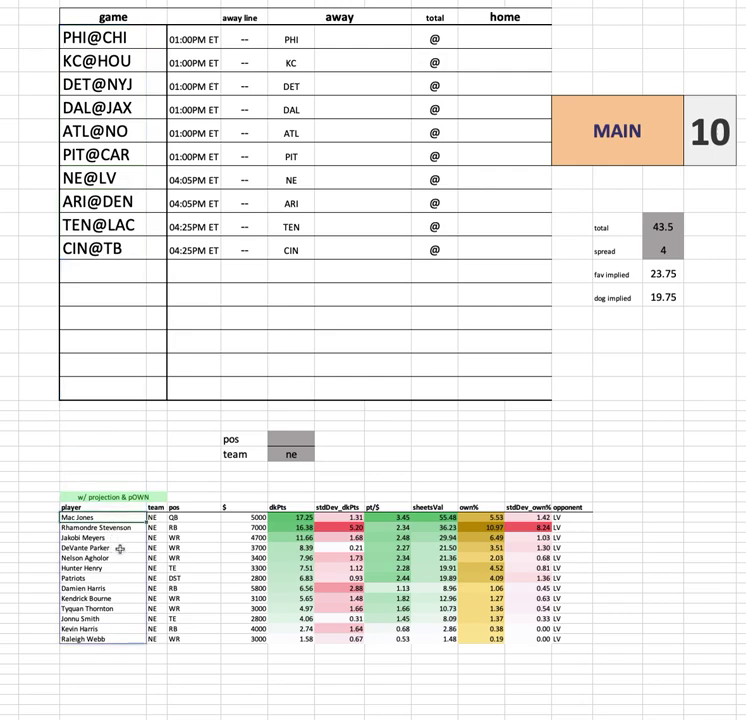
pyautogui.click(250, 538)
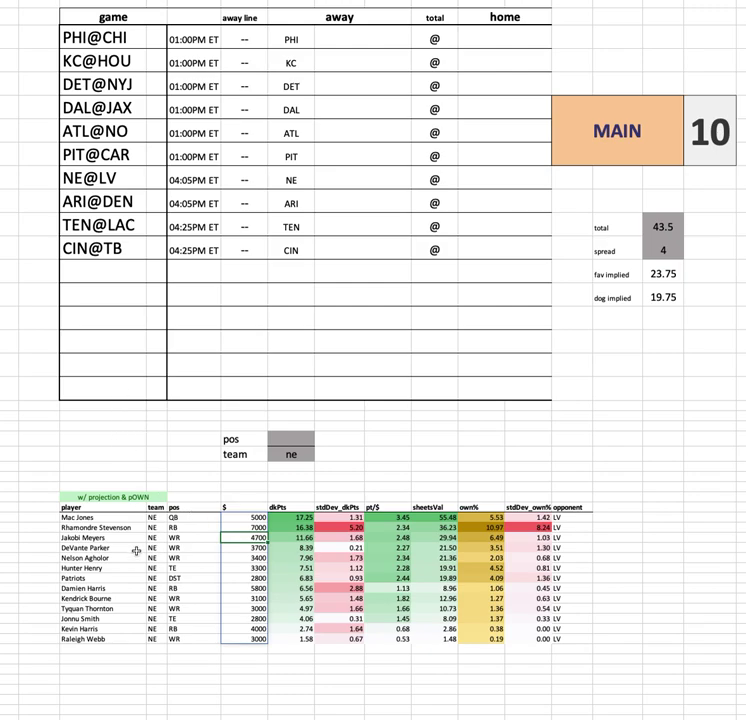
pyautogui.moveTo(135, 549); pyautogui.dragTo(640, 548)
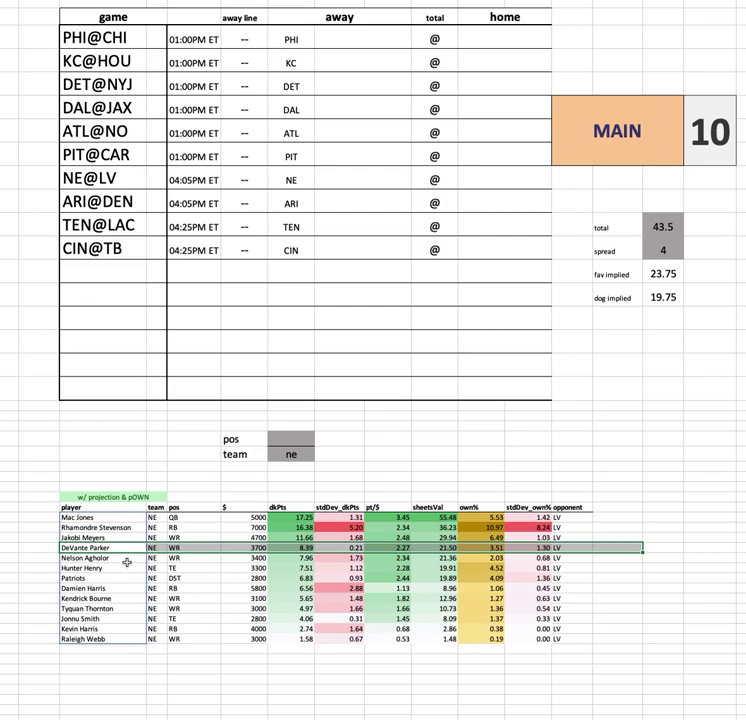
# Step: Review the rows of the $3400 NE receiver and $3300 tight end, plus the $7000 running back's row and ownership
pyautogui.moveTo(160, 565)
pyautogui.mouseDown()
pyautogui.moveTo(584, 577)
pyautogui.moveTo(603, 560)
pyautogui.mouseUp()
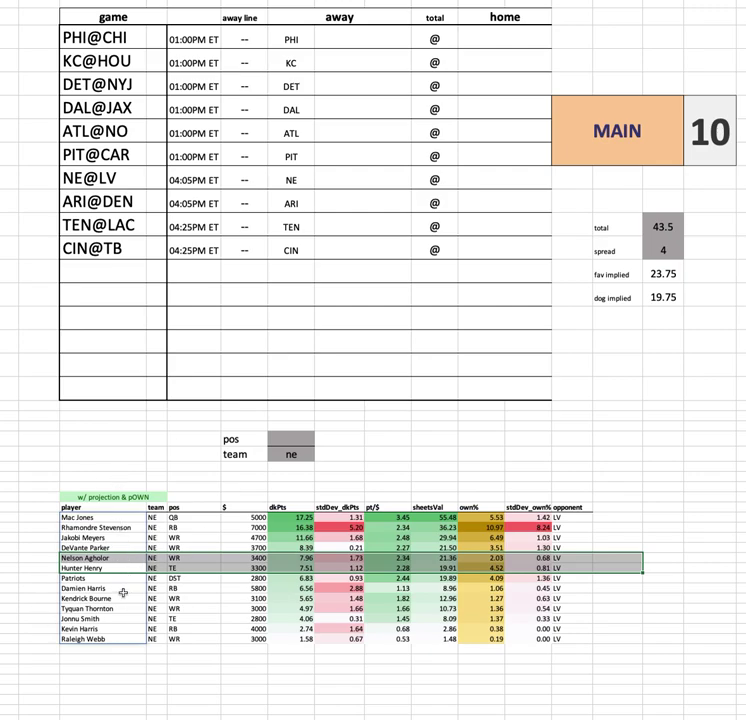
pyautogui.click(118, 527)
pyautogui.moveTo(118, 527); pyautogui.dragTo(585, 527)
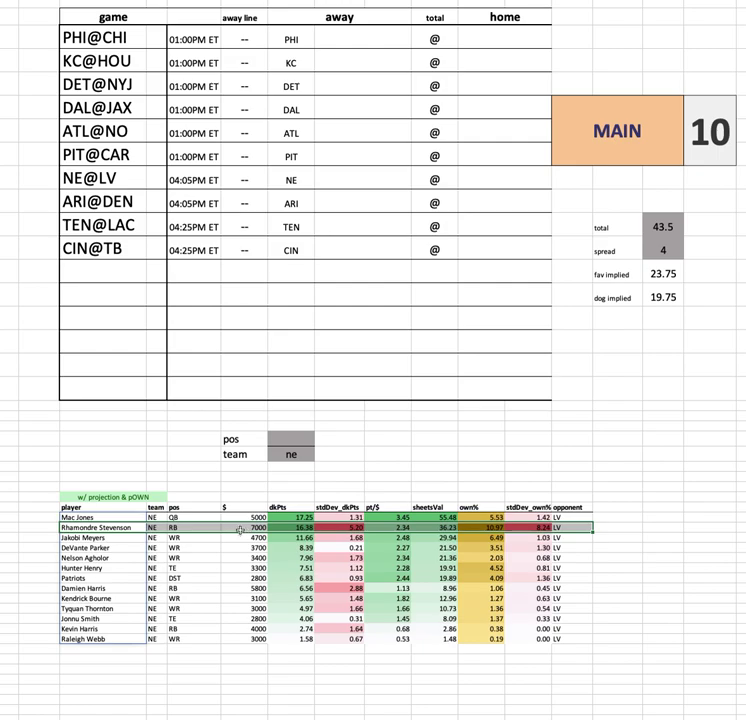
pyautogui.click(482, 527)
pyautogui.hotkey('ctrl', 'space')
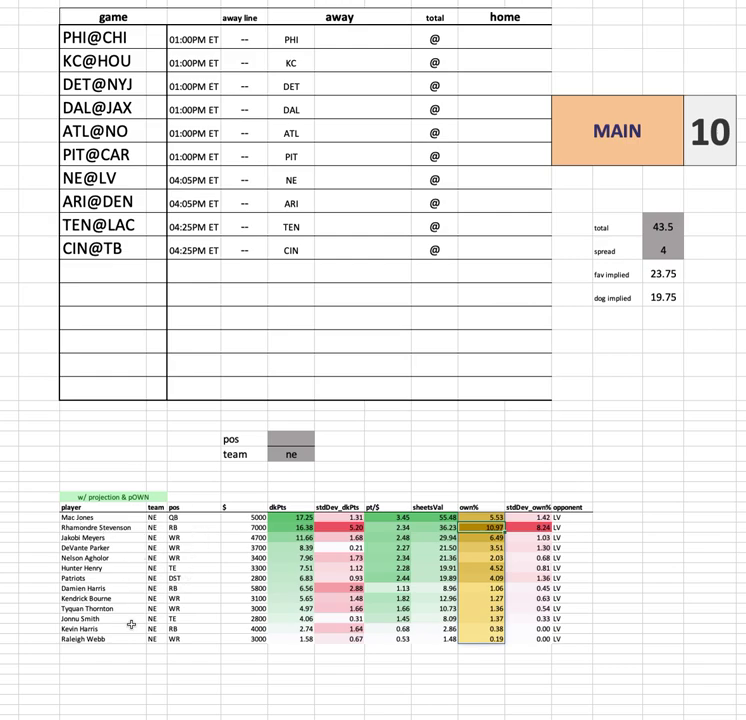
pyautogui.moveTo(128, 527); pyautogui.dragTo(580, 531)
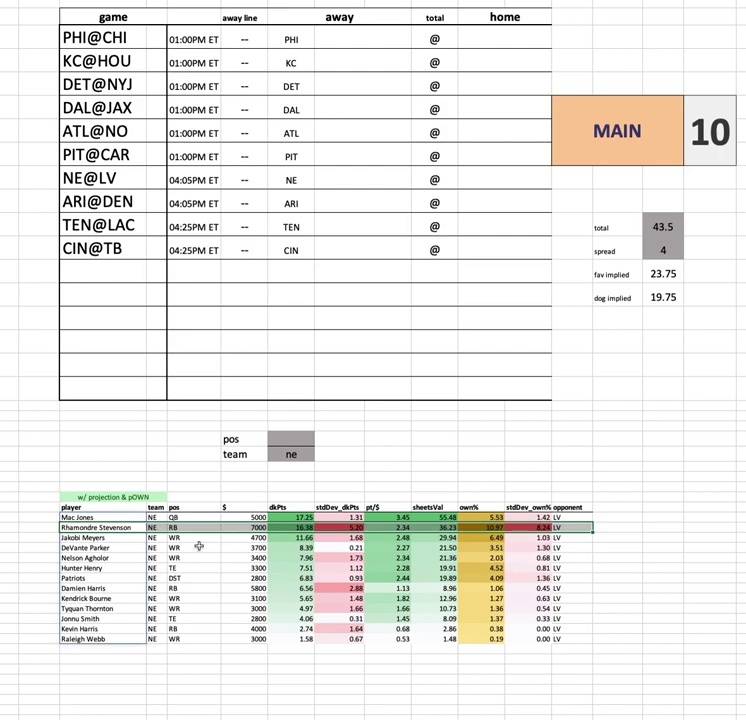
# Step: Check the $4700 and $3700 NE receivers and the salary of the $5000 quarterback
pyautogui.click(84, 539)
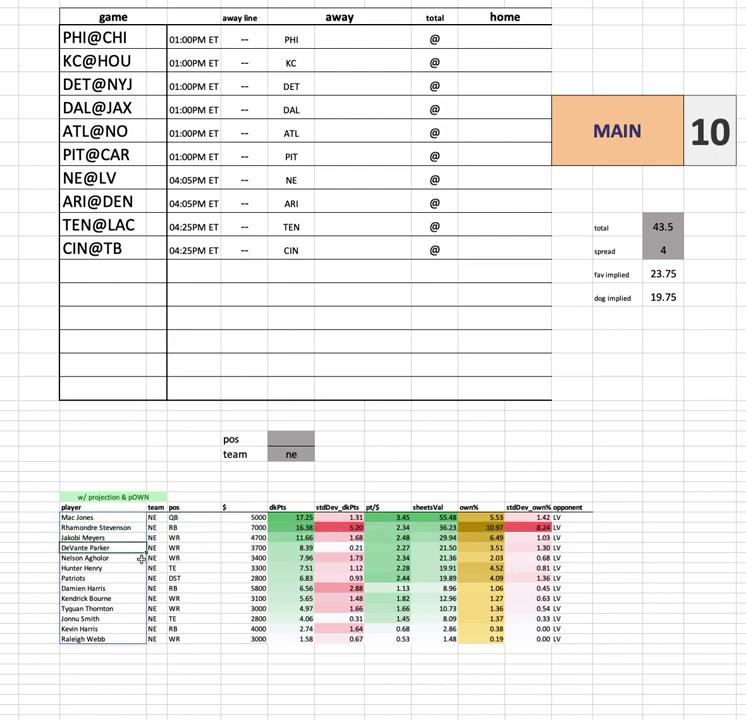
pyautogui.click(112, 550)
pyautogui.click(236, 517)
pyautogui.hotkey('ctrl', 'shift', 'Down')
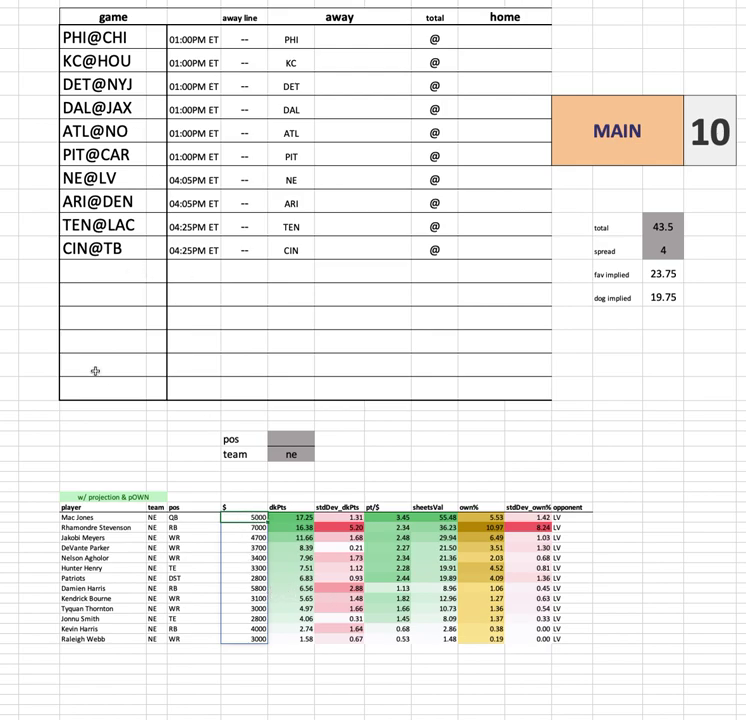
# Step: Check the ARI@DEN and KC@HOU games in the slate list and compare the NE salaries below the quarterback
pyautogui.click(72, 206)
pyautogui.hotkey('ctrl', 'shift', 'Up')
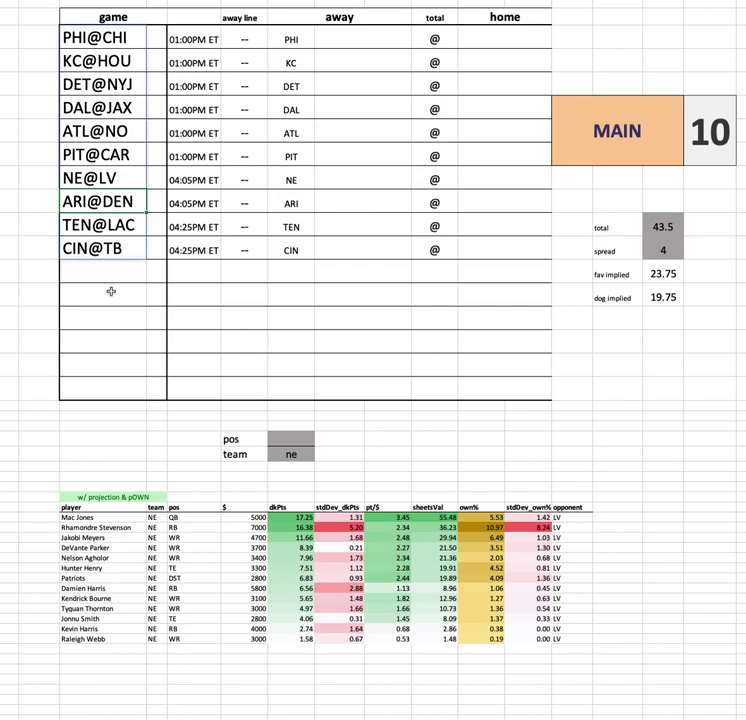
pyautogui.click(90, 64)
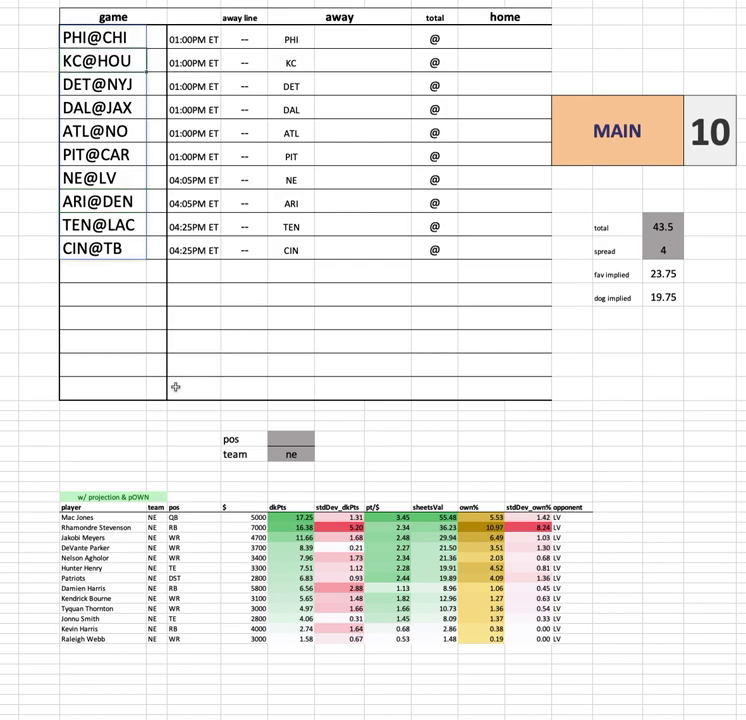
pyautogui.moveTo(258, 519); pyautogui.dragTo(255, 618)
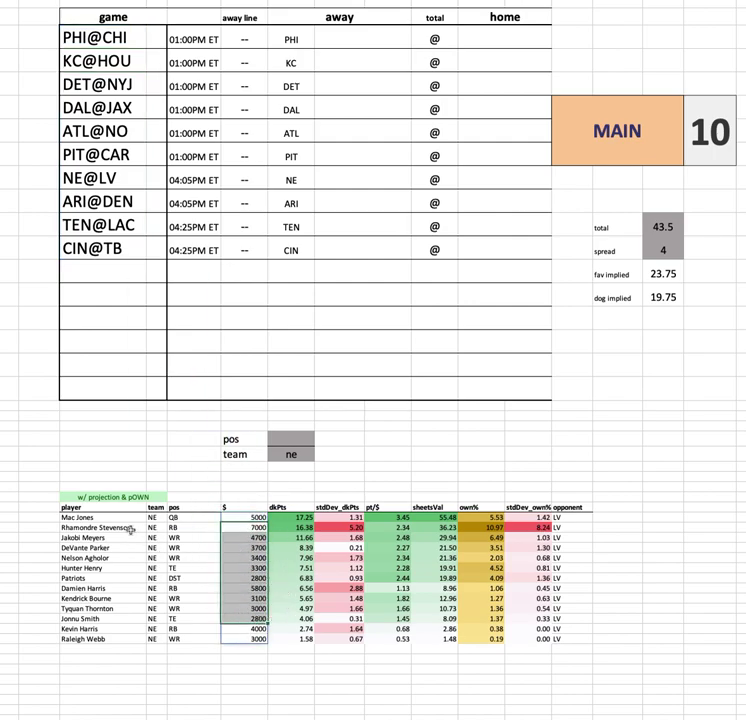
# Step: Set the team filter to lv and review the rows and salaries of the $9000 receiver and $5600 quarterback
pyautogui.click(291, 453)
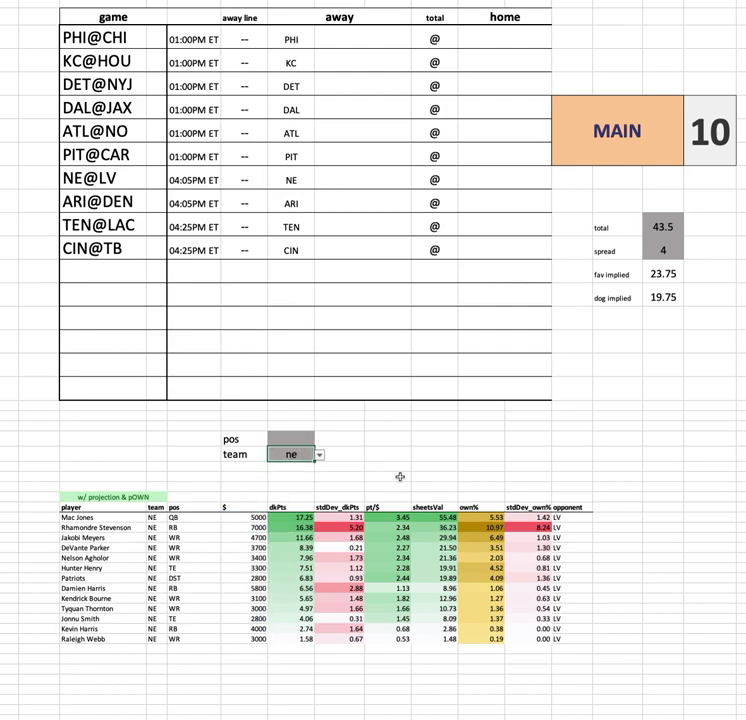
pyautogui.write('lv')
pyautogui.press('Return')
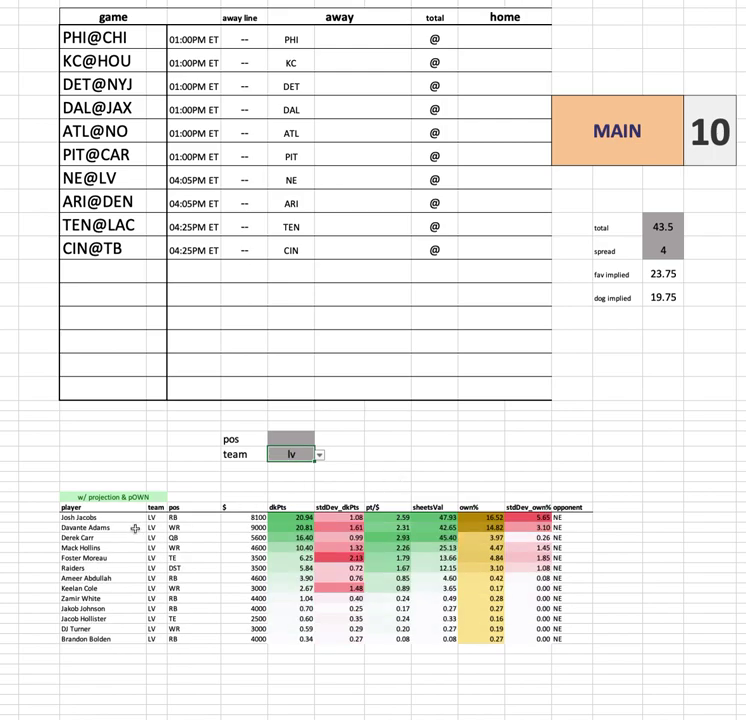
pyautogui.moveTo(150, 530); pyautogui.dragTo(620, 527)
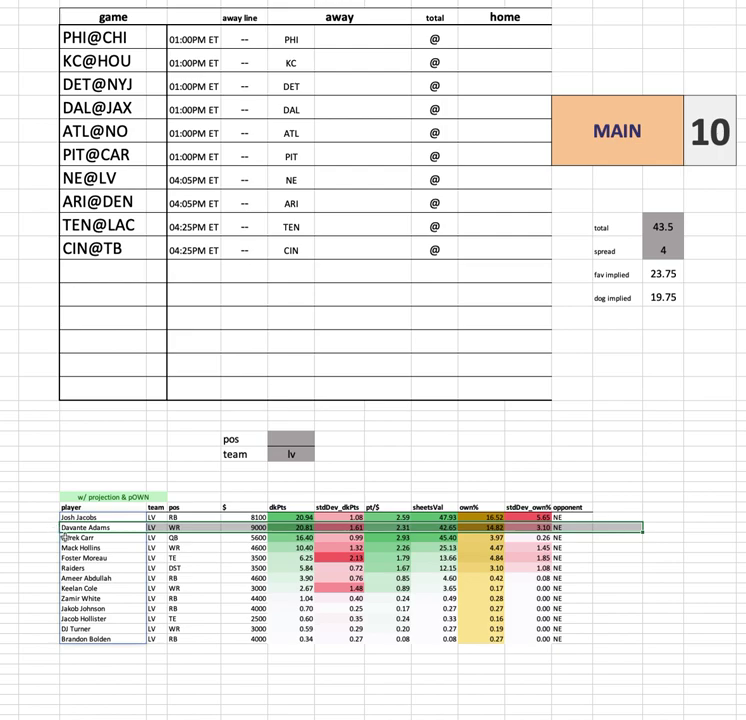
pyautogui.moveTo(98, 545); pyautogui.dragTo(630, 535)
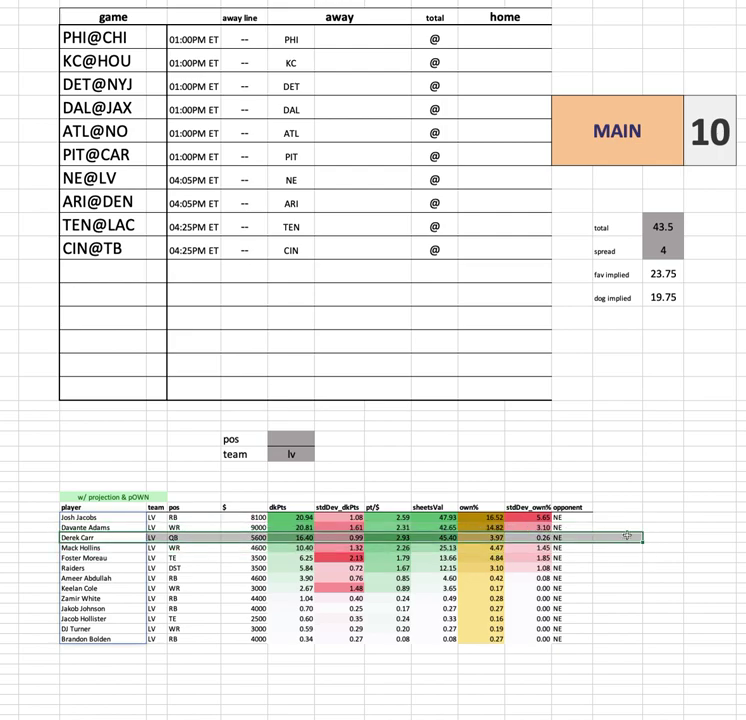
pyautogui.click(245, 517)
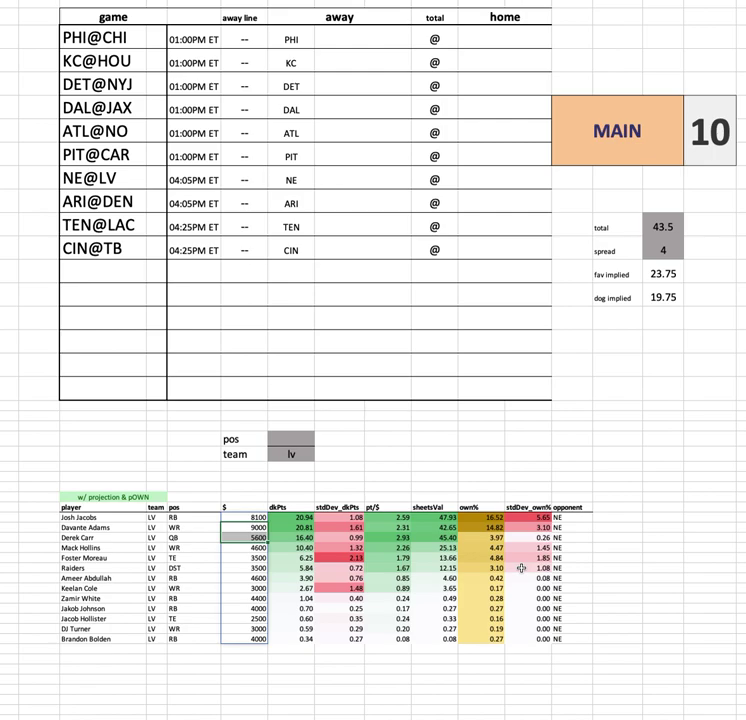
# Step: Compare the rows of the $4600 LV receiver and the $8100 running back for the NE@LV game
pyautogui.moveTo(83, 548); pyautogui.dragTo(601, 549)
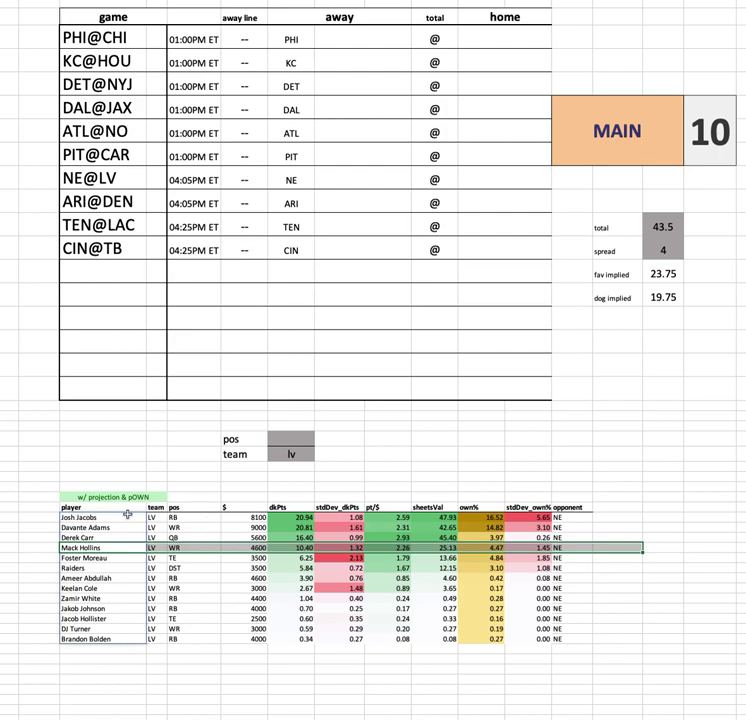
pyautogui.moveTo(118, 517); pyautogui.dragTo(626, 516)
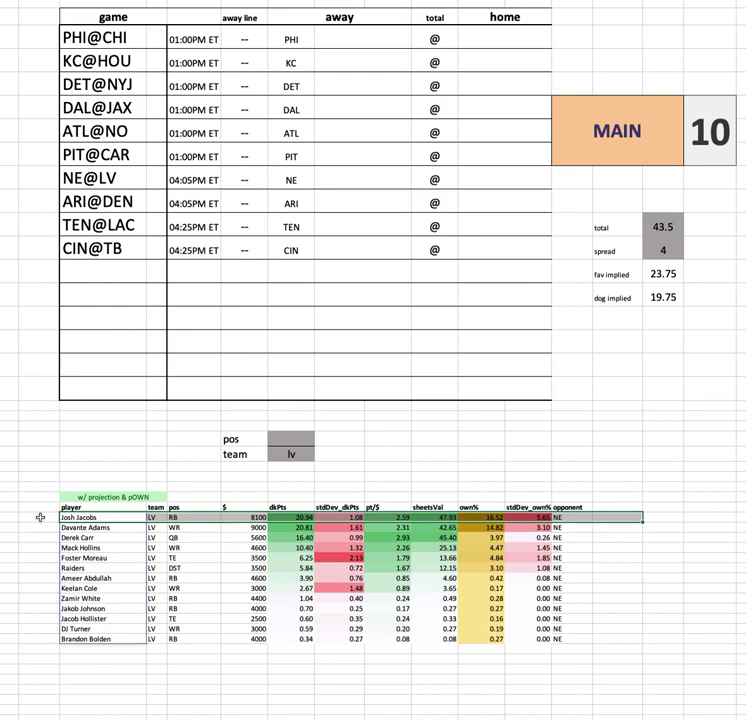
pyautogui.click(40, 517)
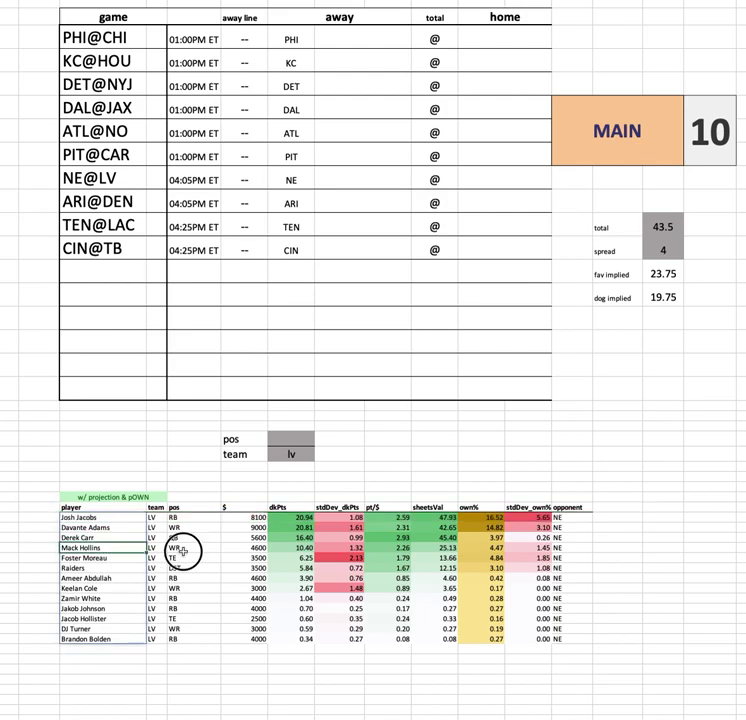
pyautogui.moveTo(108, 548); pyautogui.dragTo(590, 548)
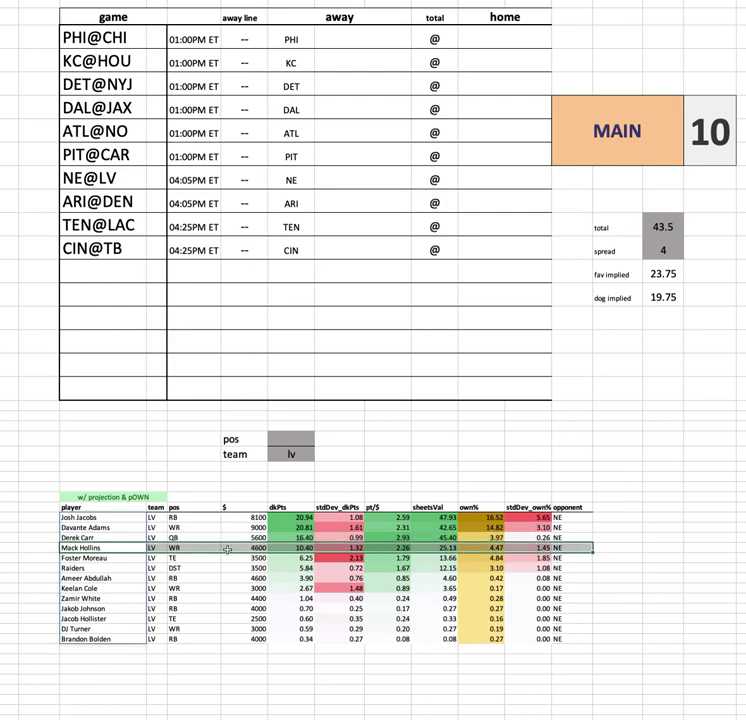
pyautogui.click(77, 180)
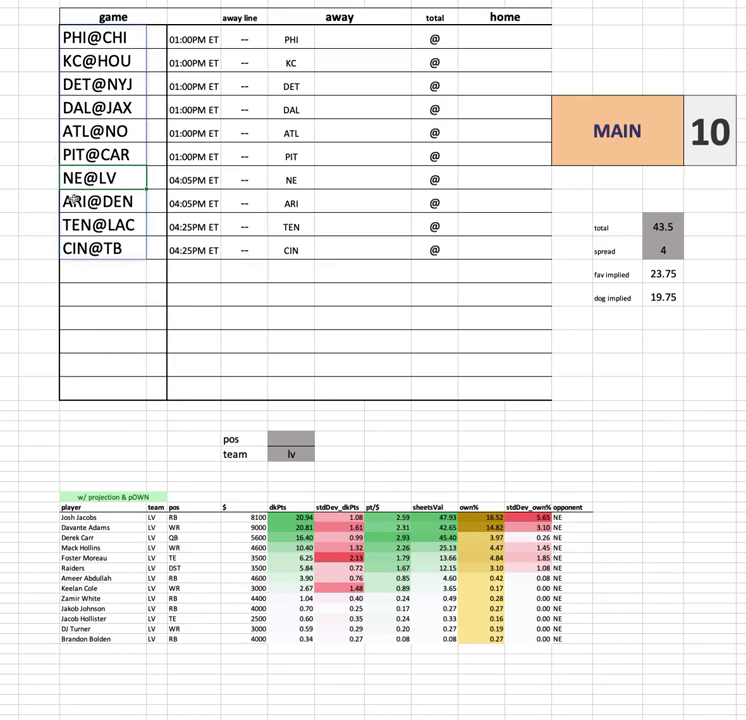
# Step: Examine the $8100 LV running back's row, focusing on his salary and projected ownership
pyautogui.moveTo(103, 518); pyautogui.dragTo(580, 518)
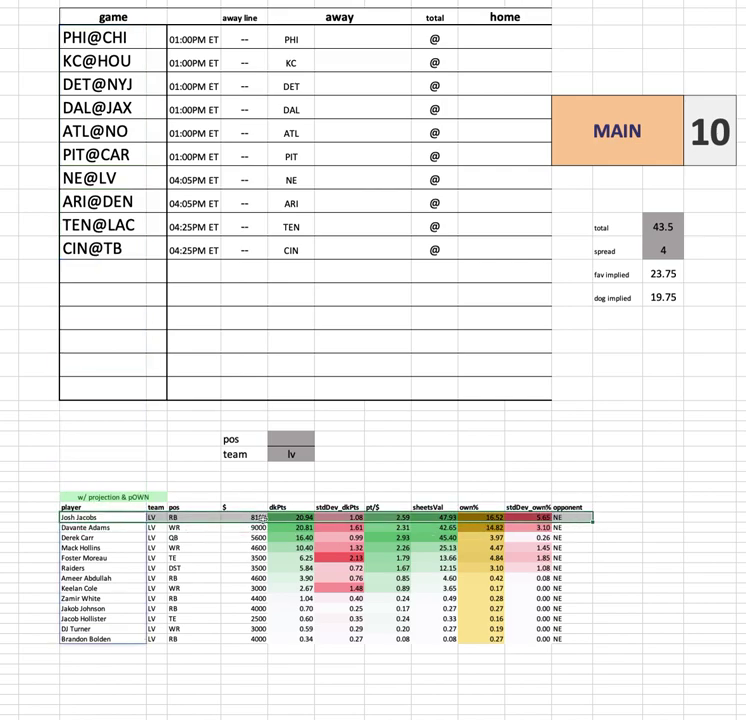
pyautogui.click(258, 517)
pyautogui.hotkey('ctrl', 'shift', 'Down')
pyautogui.click(480, 518)
pyautogui.hotkey('ctrl', 'shift', 'Down')
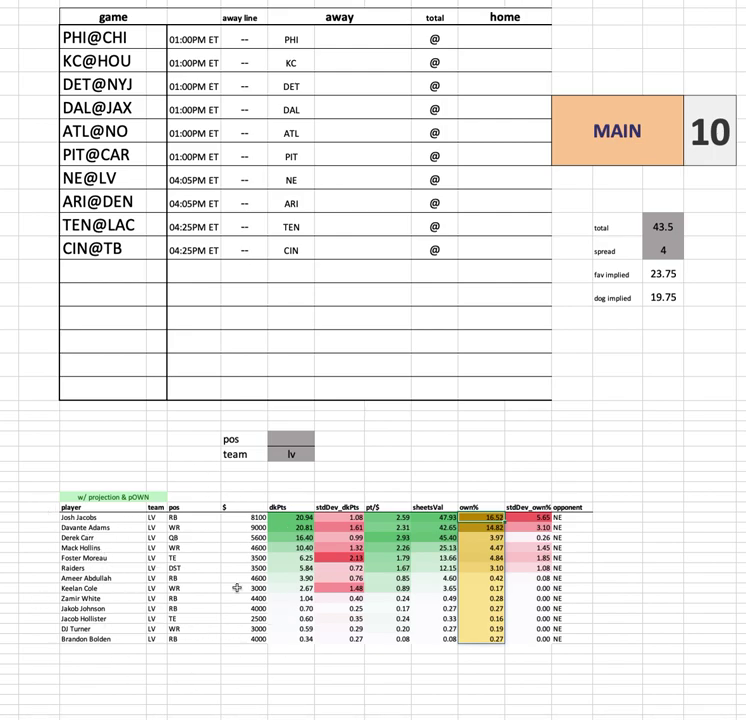
# Step: Review the remaining LV options in NE@LV: the quarterback, the $4600 receiver, the $3500 tight end's row and the defense's salary
pyautogui.click(66, 178)
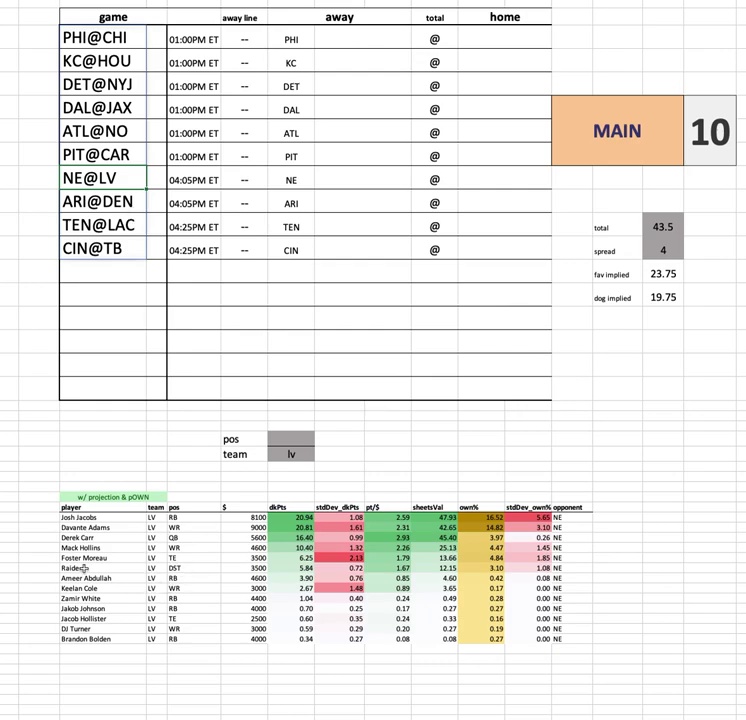
pyautogui.click(108, 538)
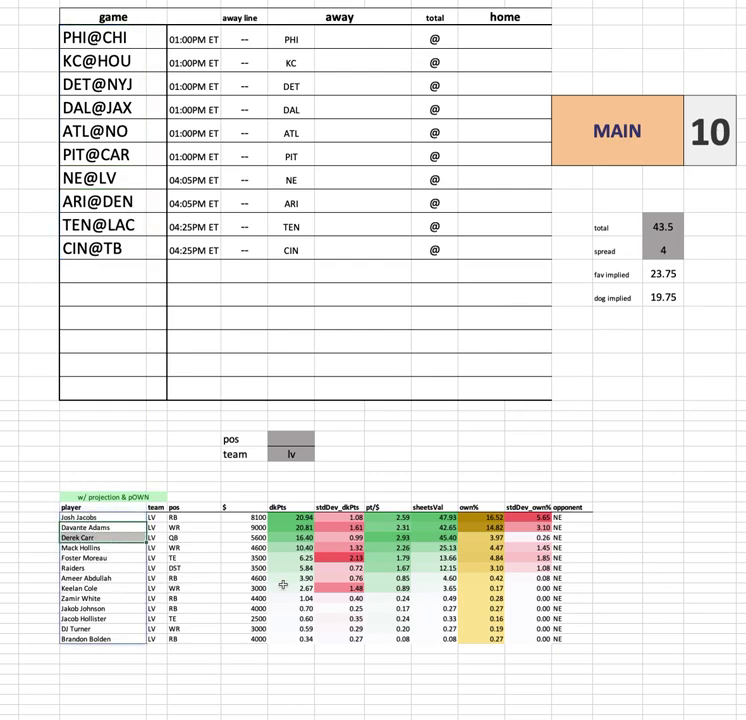
pyautogui.click(118, 548)
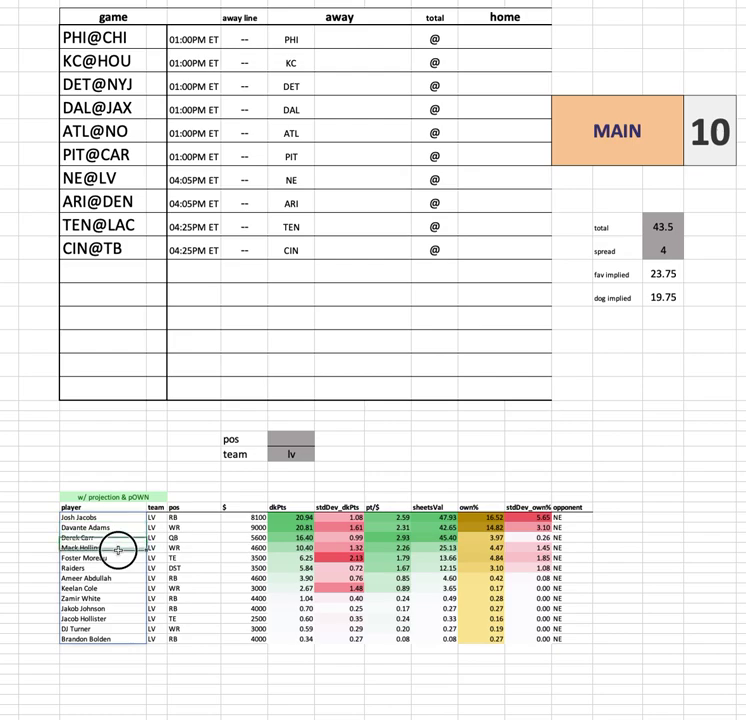
pyautogui.moveTo(108, 558); pyautogui.dragTo(597, 553)
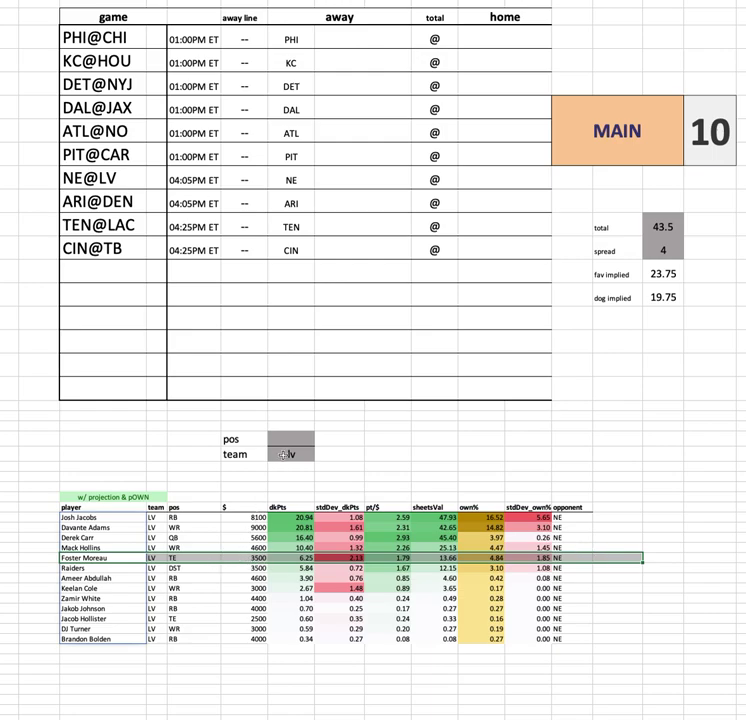
pyautogui.click(248, 567)
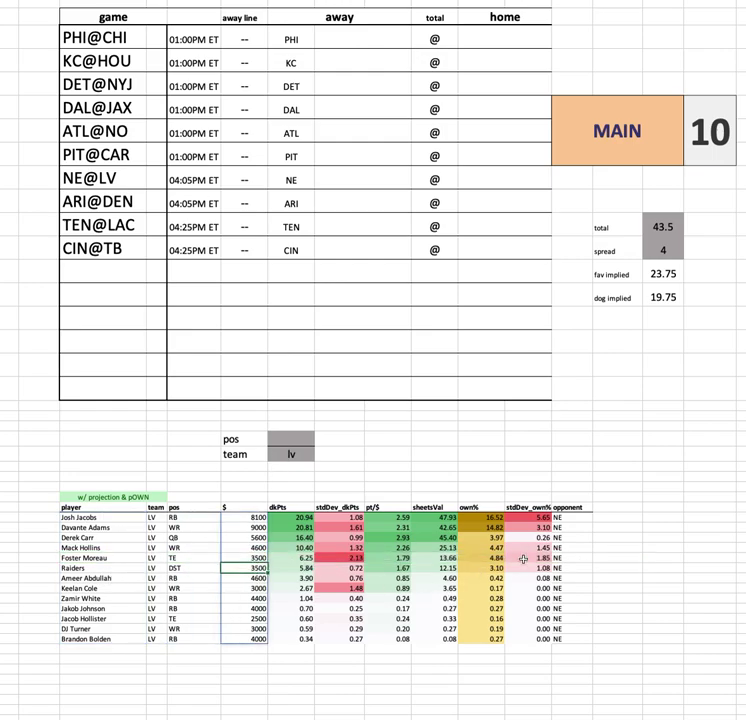
# Step: Set the team filter to ari for the ARI@DEN game and review the $6900 quarterback's row
pyautogui.click(291, 454)
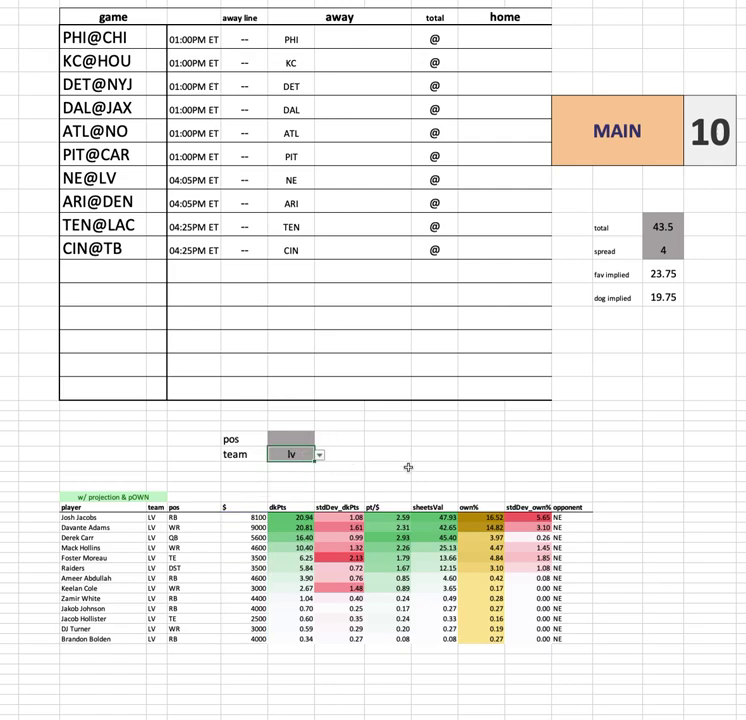
pyautogui.write('ari')
pyautogui.press('Return')
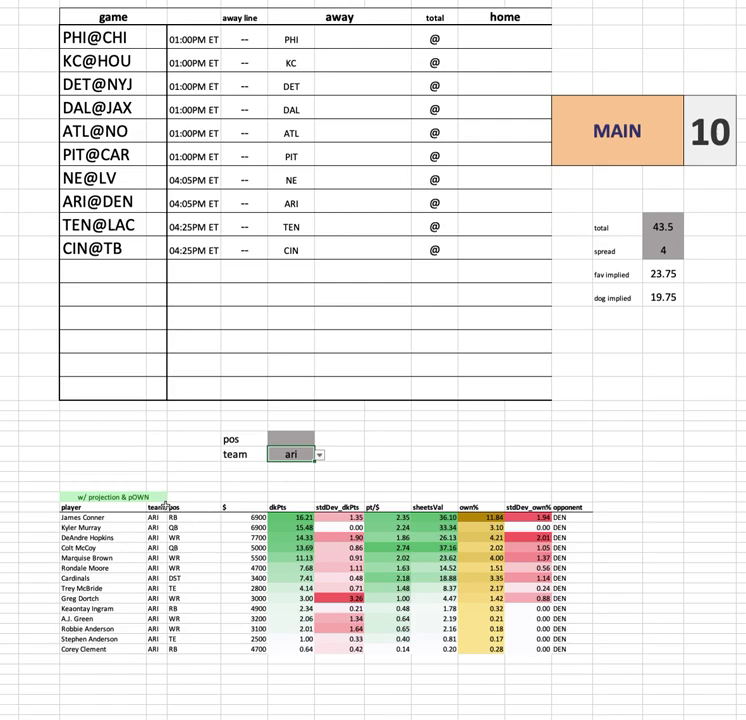
pyautogui.moveTo(80, 527); pyautogui.dragTo(629, 527)
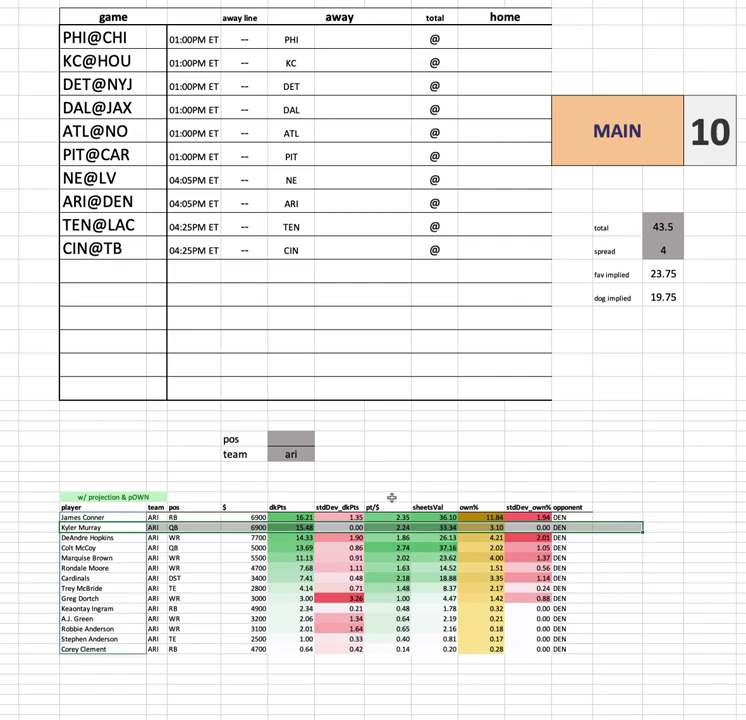
pyautogui.click(481, 438)
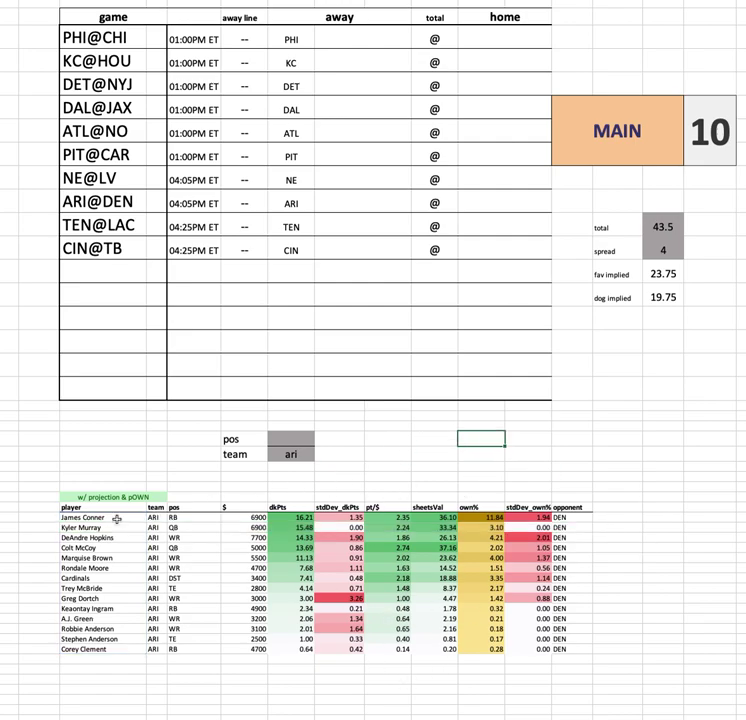
# Step: Review the $6900 ARI running back's row and his salary
pyautogui.moveTo(104, 520); pyautogui.dragTo(630, 521)
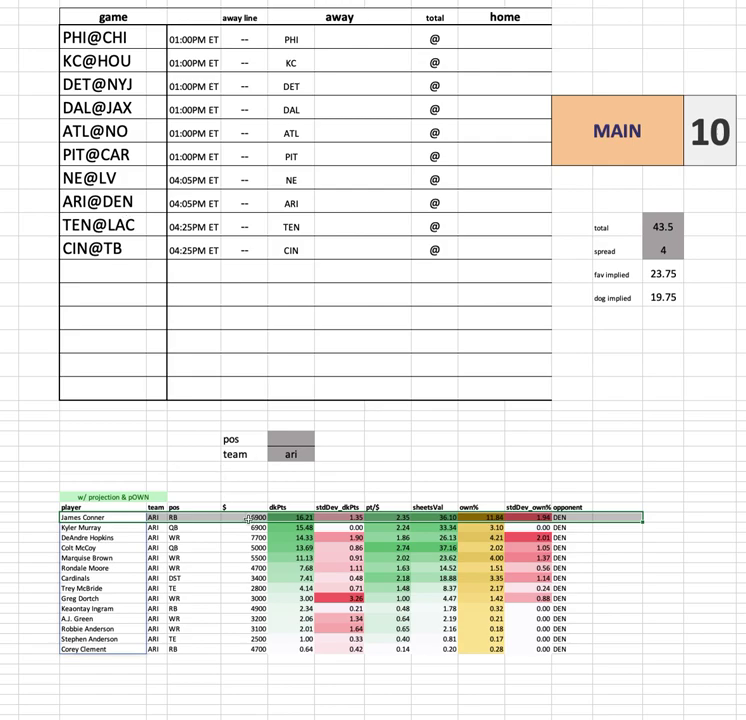
pyautogui.click(46, 516)
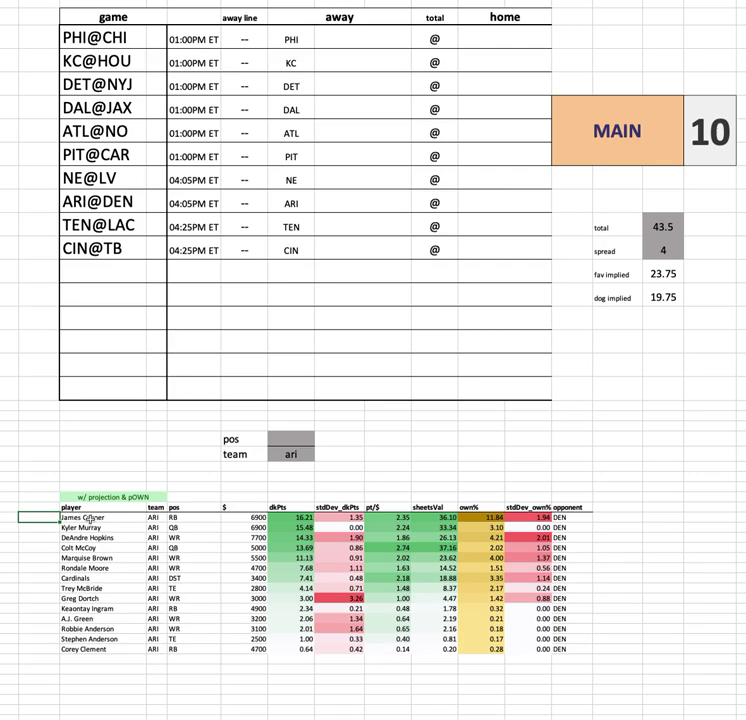
pyautogui.moveTo(88, 518); pyautogui.dragTo(574, 518)
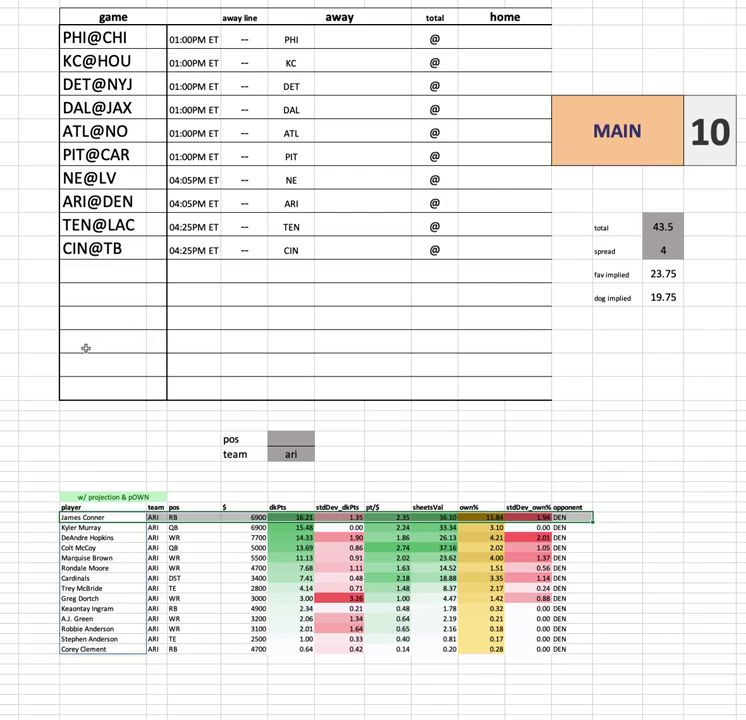
pyautogui.click(43, 517)
pyautogui.click(224, 517)
pyautogui.hotkey('ctrl', 'shift', 'Down')
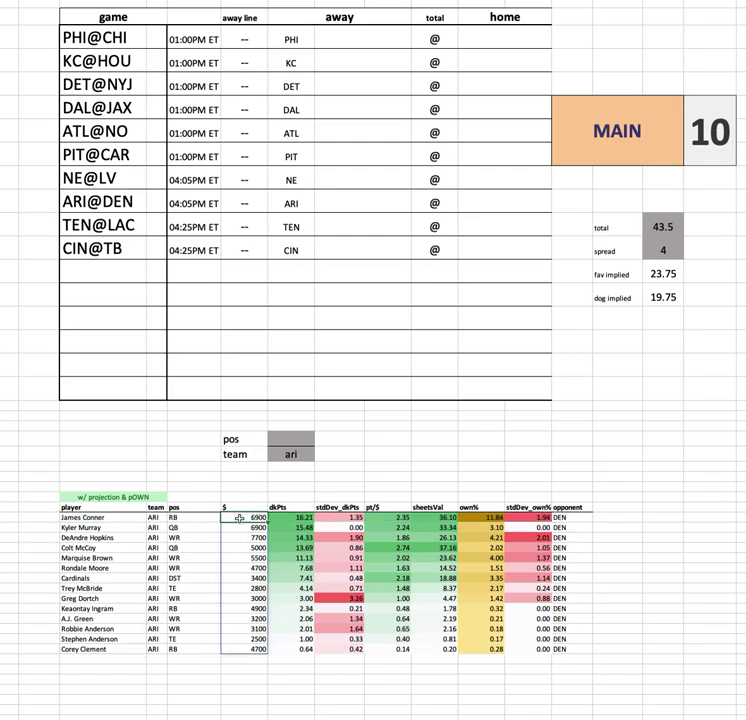
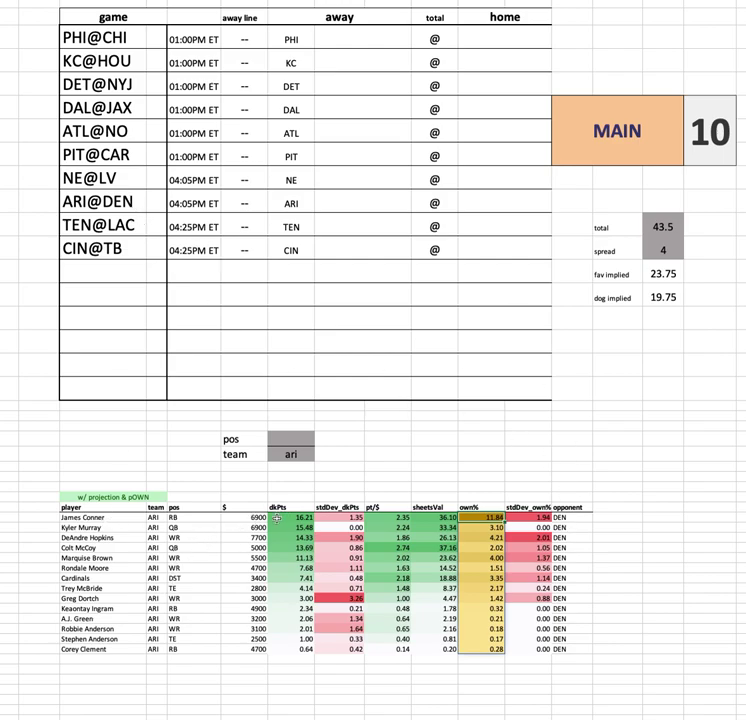
# Step: Review the $7700 ARI receiver's row and compare it with the $5000 quarterback's and $4700 receiver's rows
pyautogui.moveTo(103, 537); pyautogui.dragTo(590, 540)
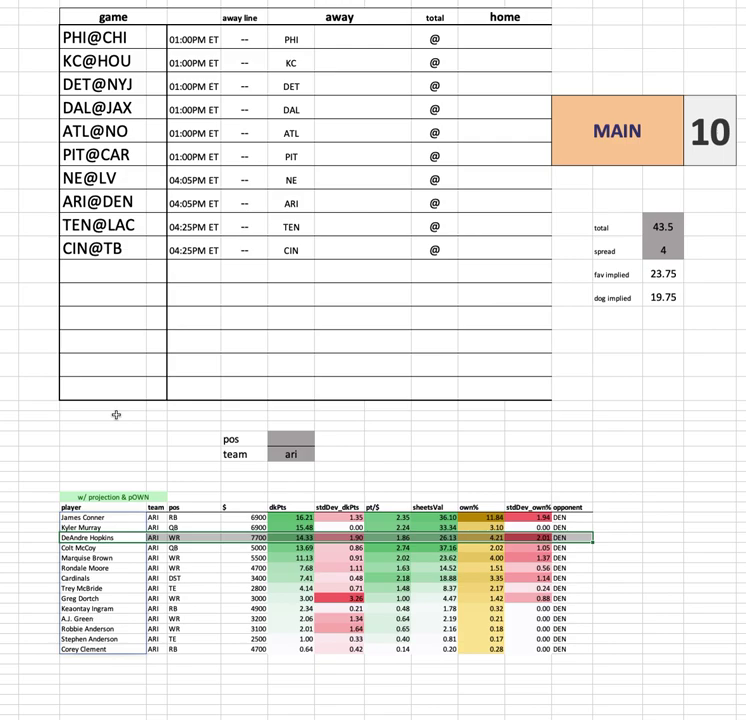
pyautogui.click(41, 530)
pyautogui.moveTo(41, 540); pyautogui.dragTo(605, 541)
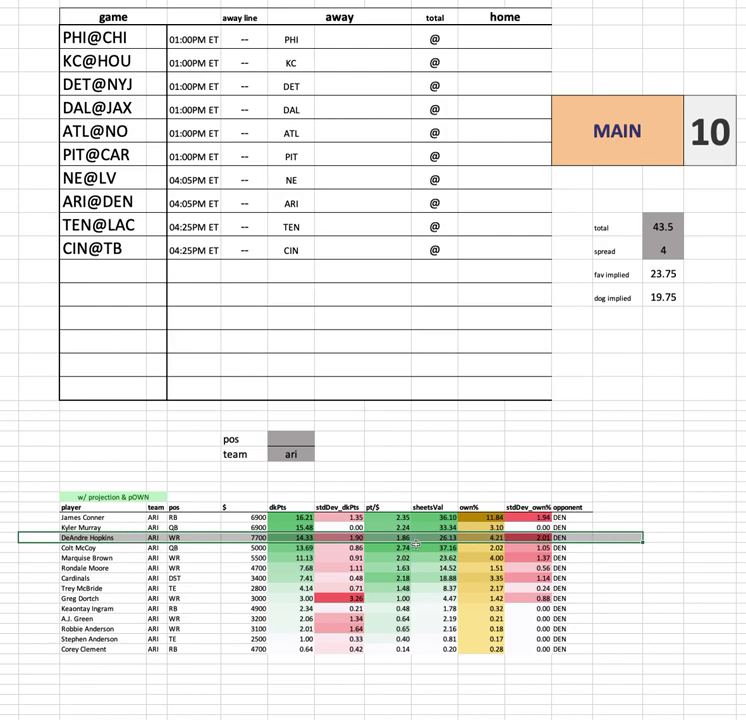
pyautogui.click(123, 549)
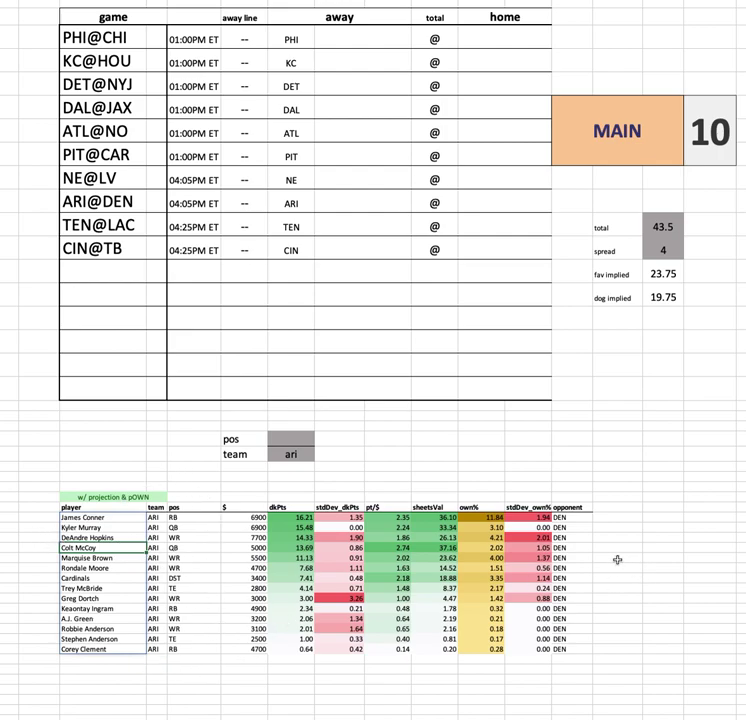
pyautogui.moveTo(616, 548); pyautogui.dragTo(29, 550)
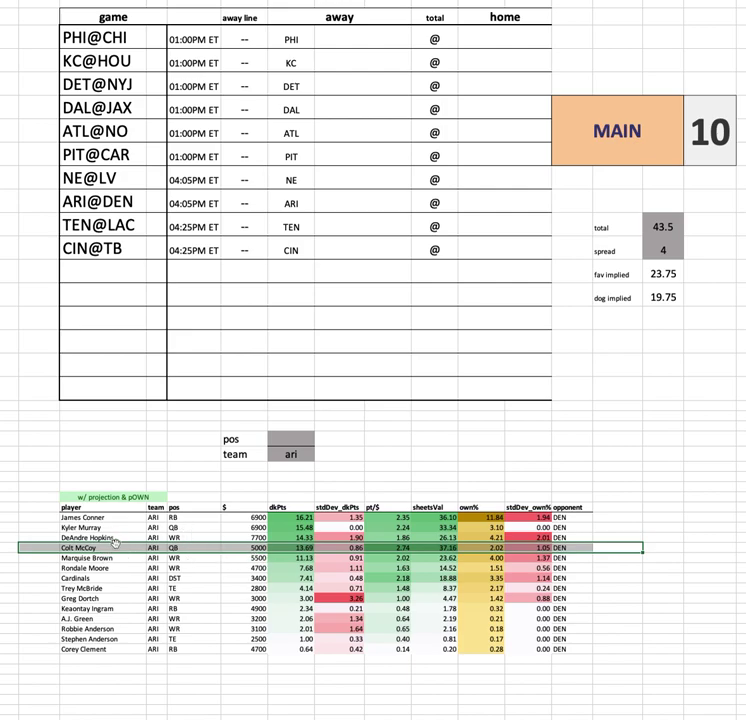
pyautogui.click(118, 567)
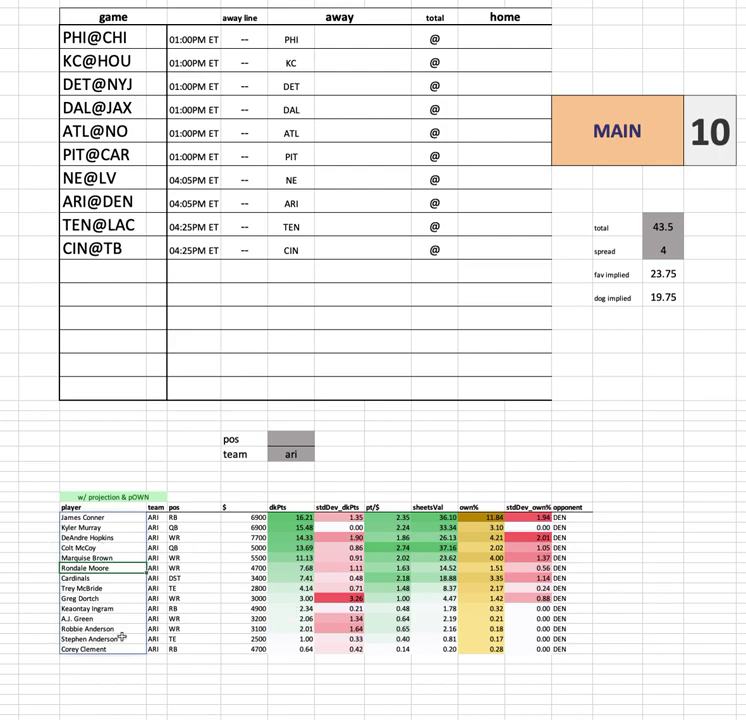
pyautogui.moveTo(505, 535); pyautogui.dragTo(620, 539)
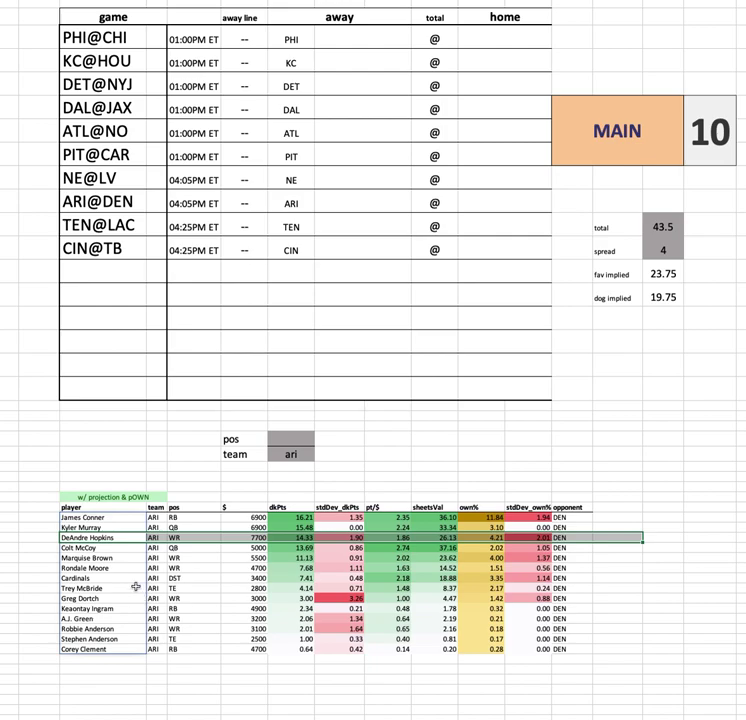
pyautogui.click(37, 537)
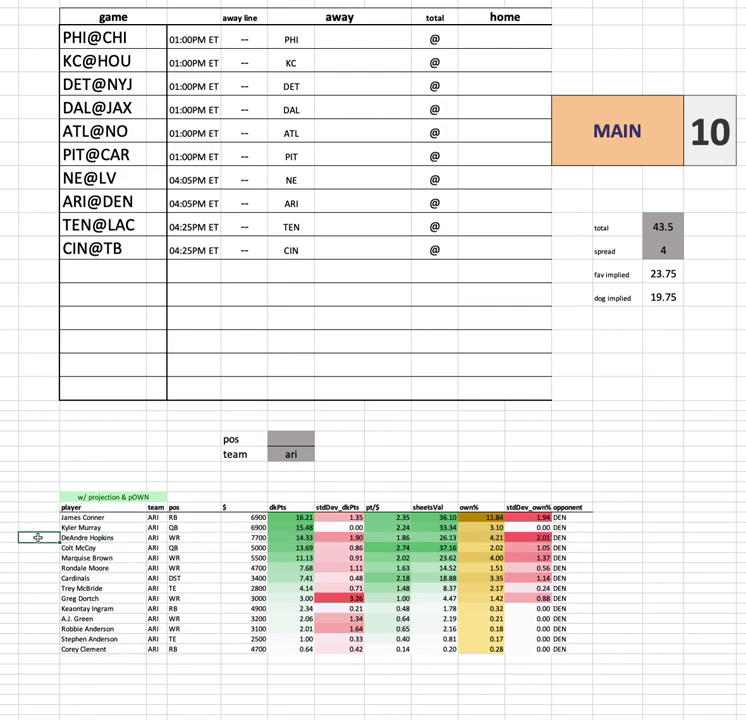
# Step: Set the team filter to den and review the $5300 and $5000 quarterbacks' rows and the list of players
pyautogui.click(290, 454)
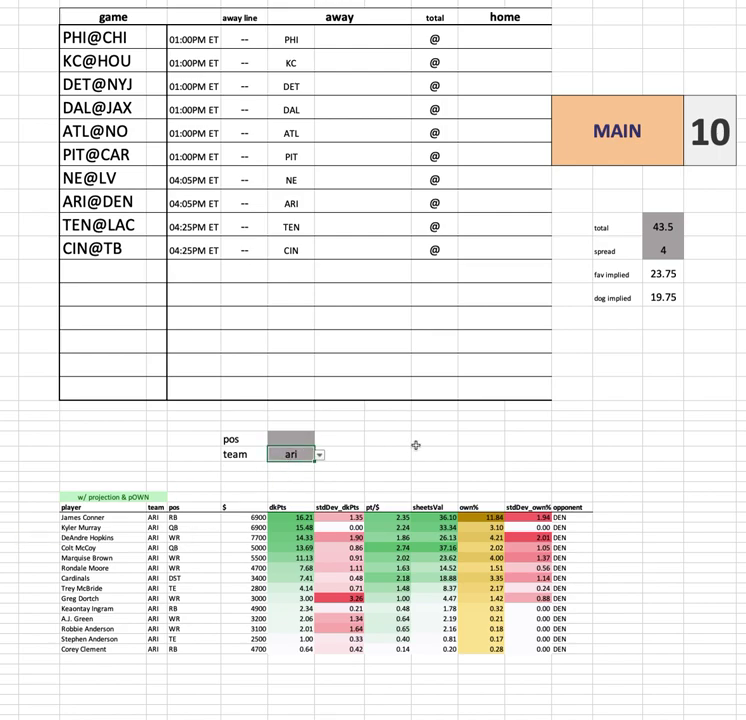
pyautogui.write('den')
pyautogui.press('Return')
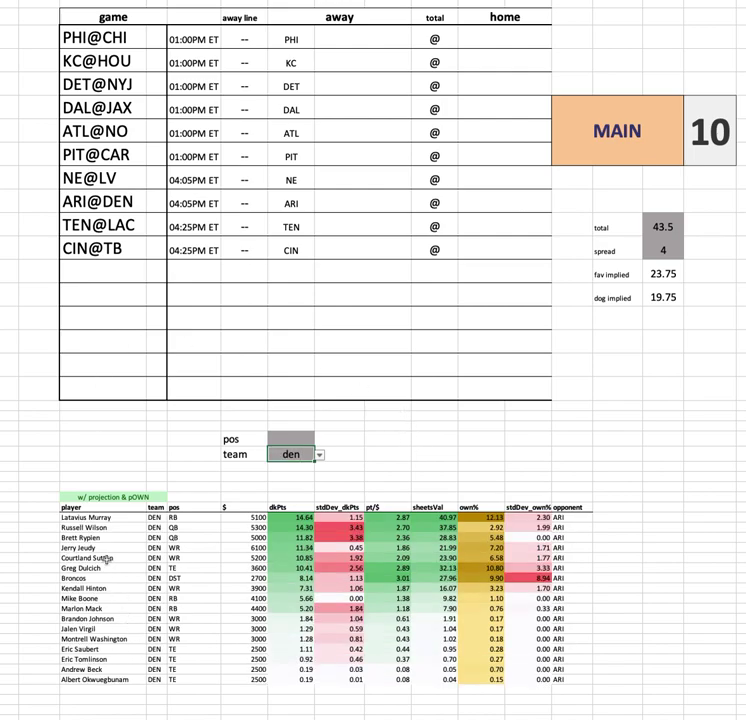
pyautogui.moveTo(97, 526); pyautogui.dragTo(543, 527)
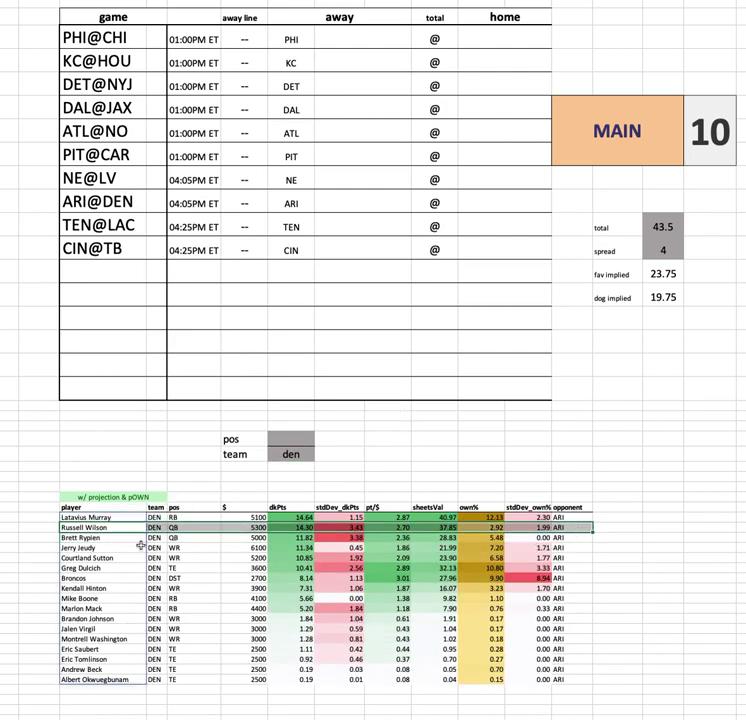
pyautogui.moveTo(162, 540); pyautogui.dragTo(631, 537)
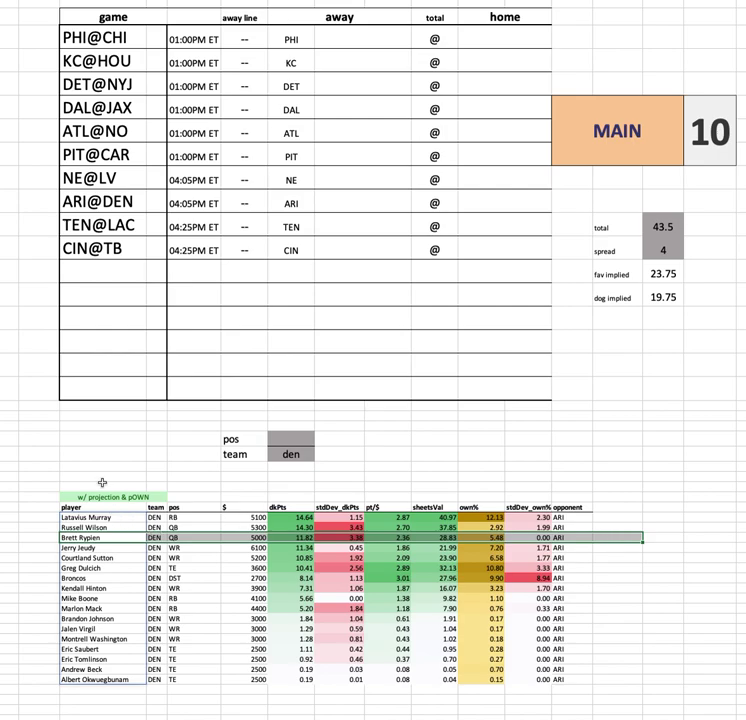
pyautogui.moveTo(100, 478); pyautogui.dragTo(103, 699)
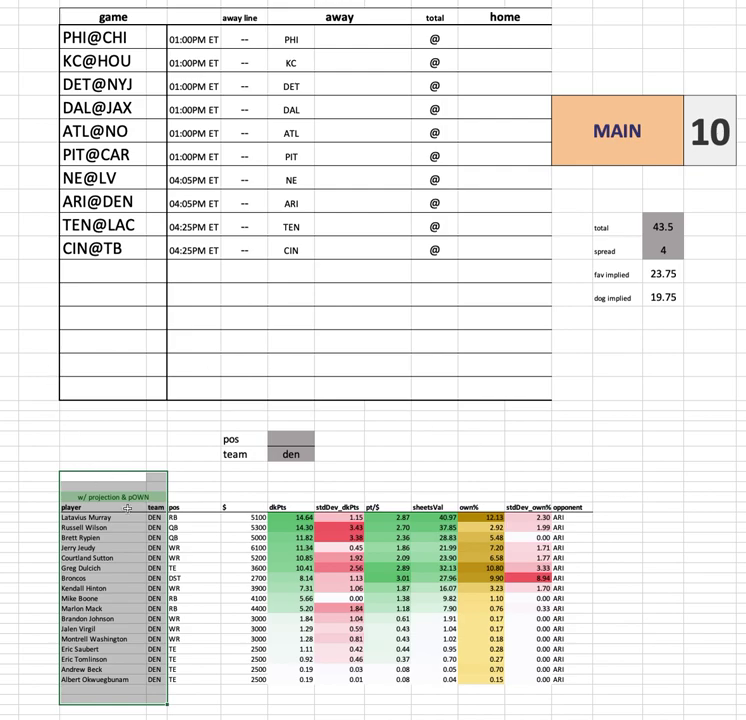
# Step: Examine the $5100 DEN running back's row, focusing on his salary, points per dollar, sheets value and projected ownership
pyautogui.click(89, 518)
pyautogui.moveTo(89, 518); pyautogui.dragTo(591, 520)
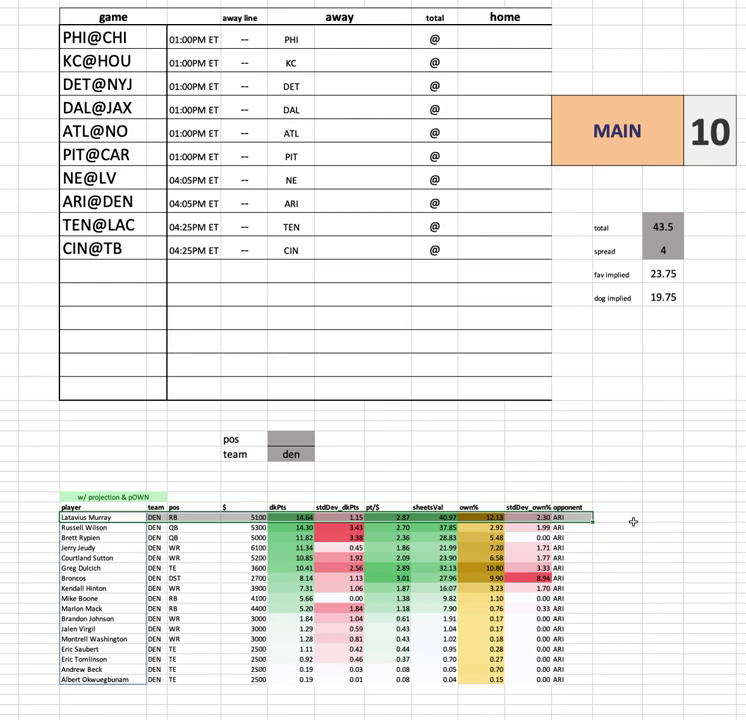
pyautogui.click(633, 521)
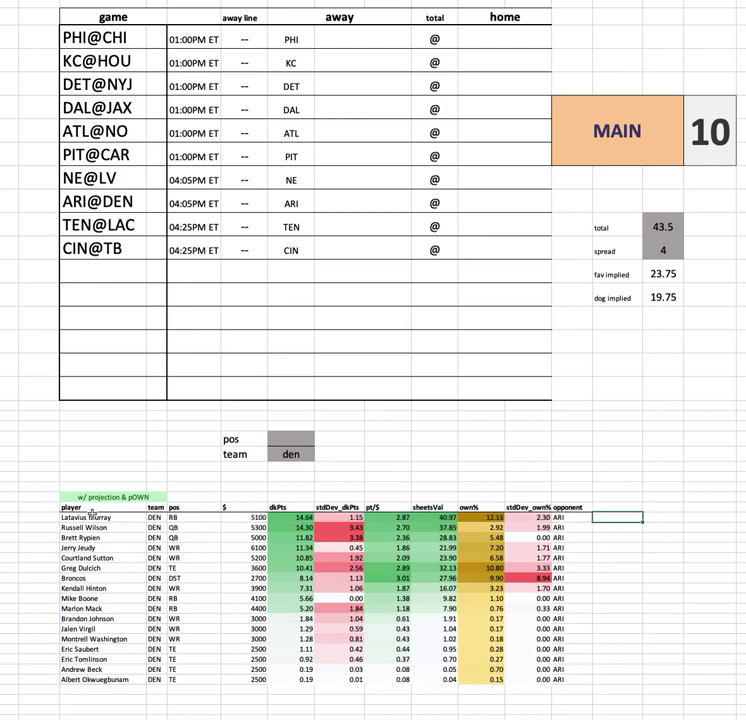
pyautogui.click(240, 517)
pyautogui.hotkey('ctrl', 'shift', 'Down')
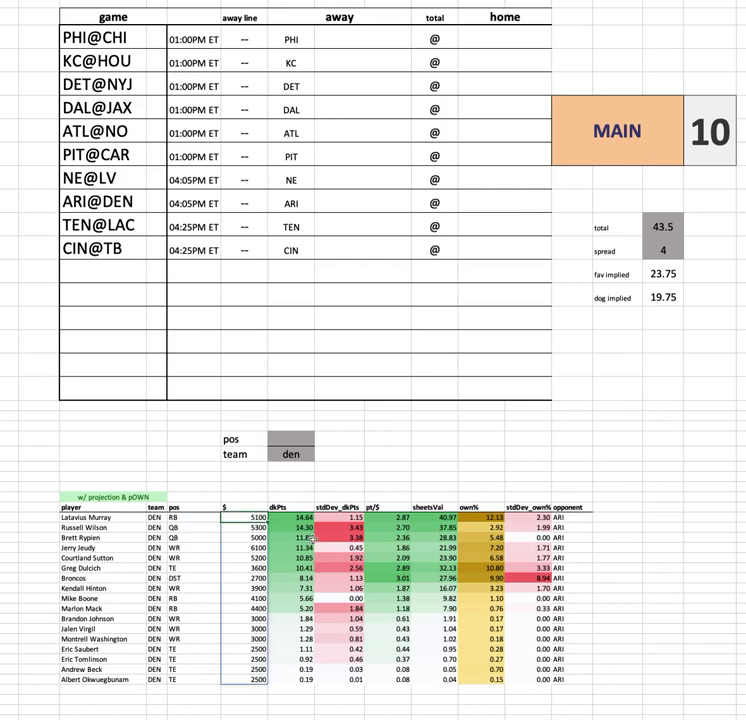
pyautogui.click(399, 518)
pyautogui.hotkey('ctrl', 'shift', 'Down')
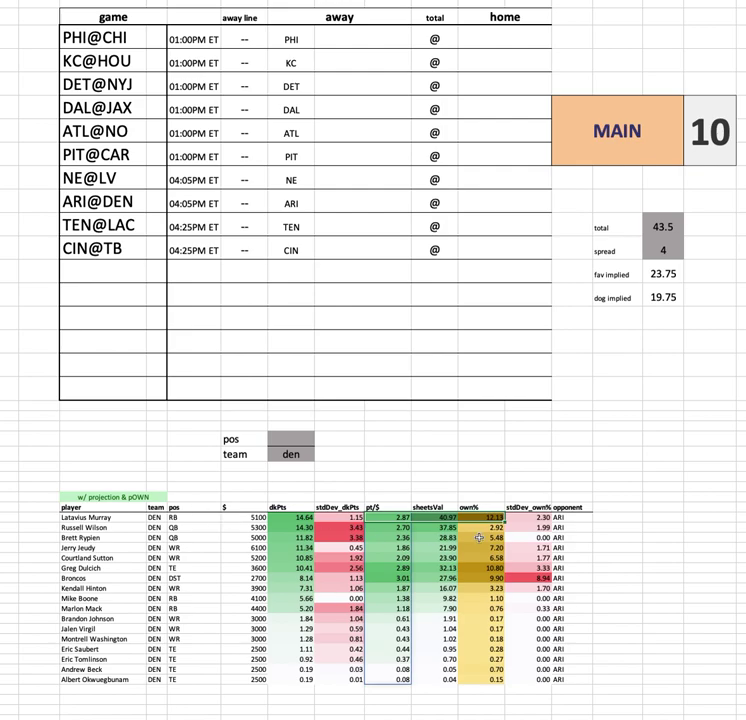
pyautogui.click(491, 494)
pyautogui.click(484, 505)
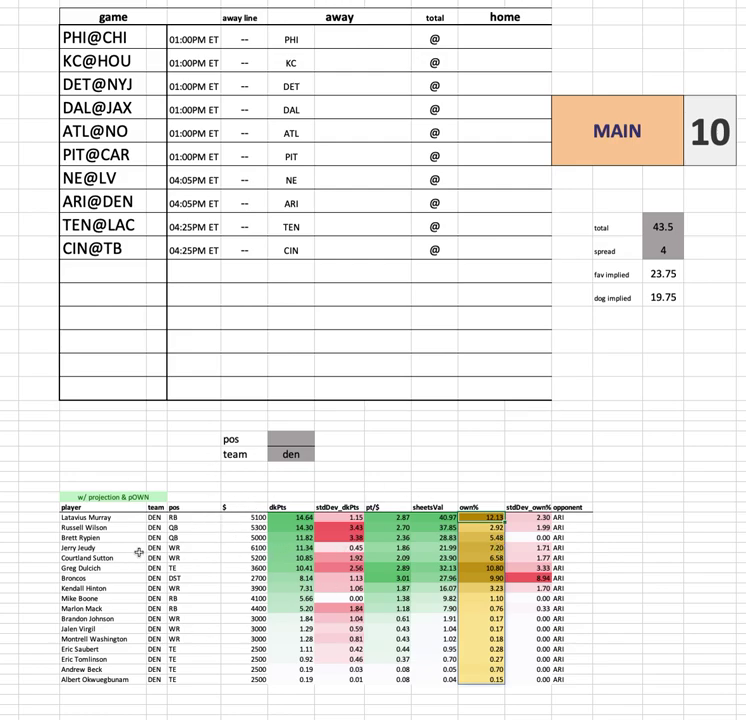
pyautogui.moveTo(121, 518); pyautogui.dragTo(578, 518)
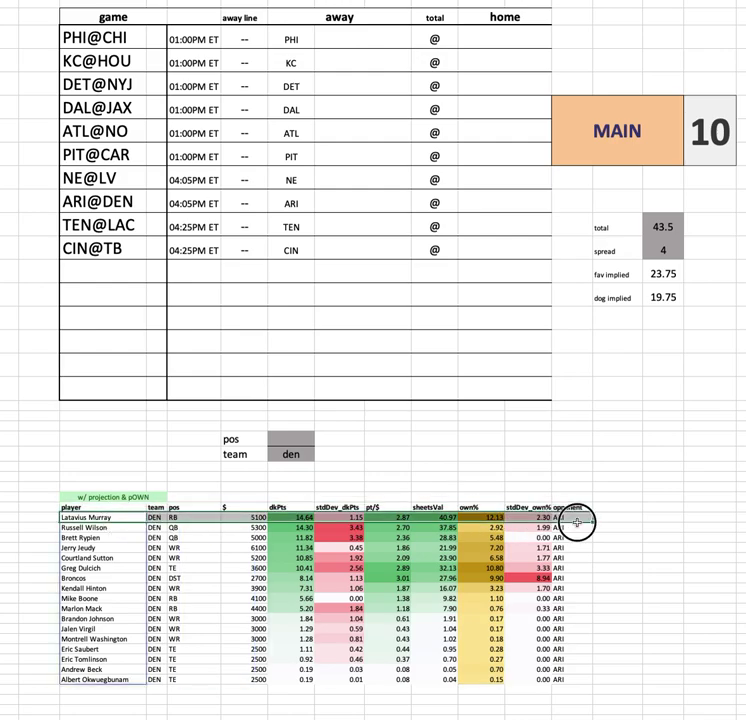
# Step: Review the remaining DEN options: both quarterbacks, the $6100 and $5200 receivers, the $3600 tight end and the defense
pyautogui.click(142, 539)
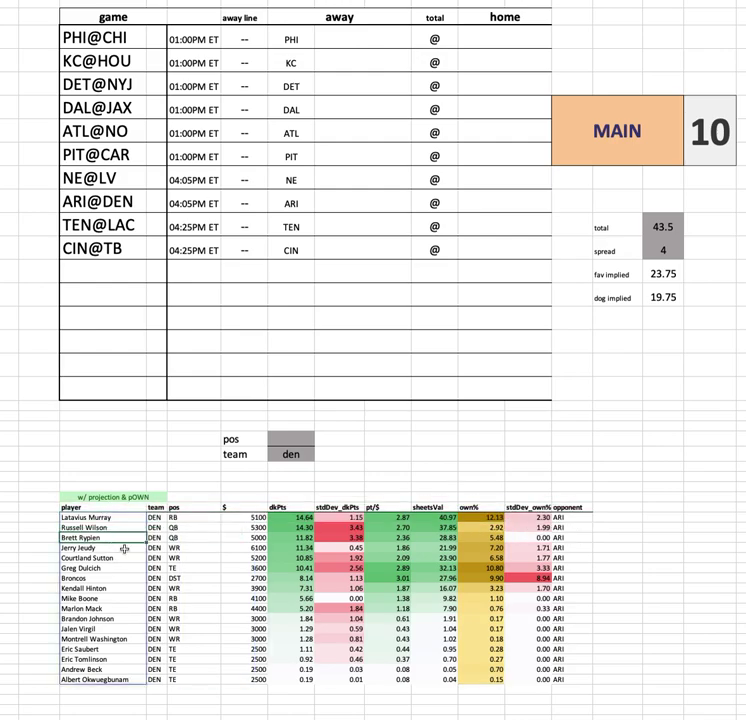
pyautogui.click(117, 527)
pyautogui.click(118, 538)
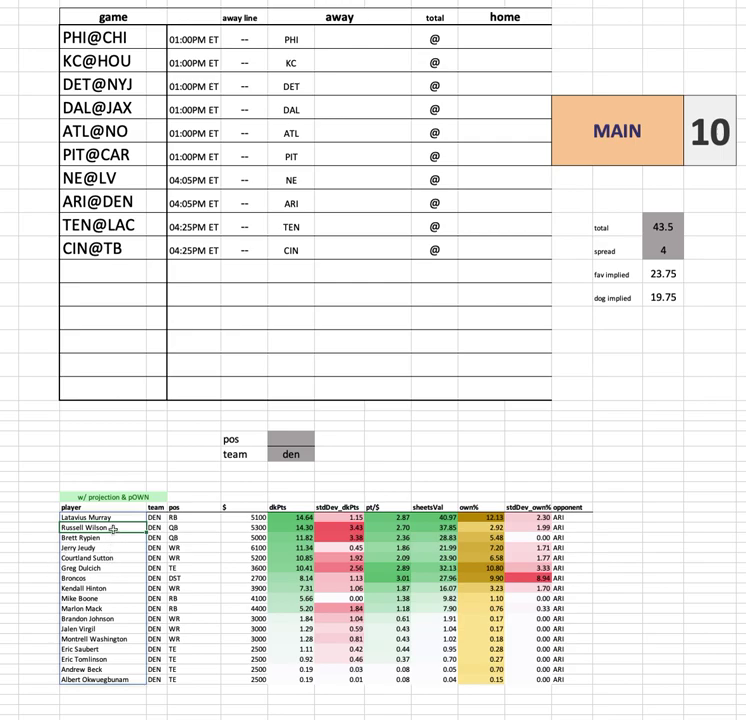
pyautogui.moveTo(103, 545); pyautogui.dragTo(560, 547)
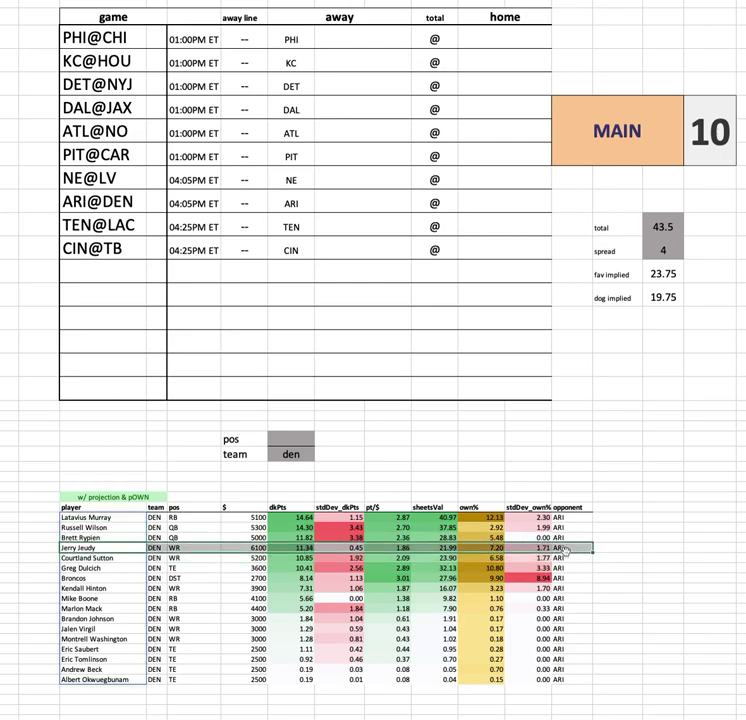
pyautogui.moveTo(112, 560); pyautogui.dragTo(612, 558)
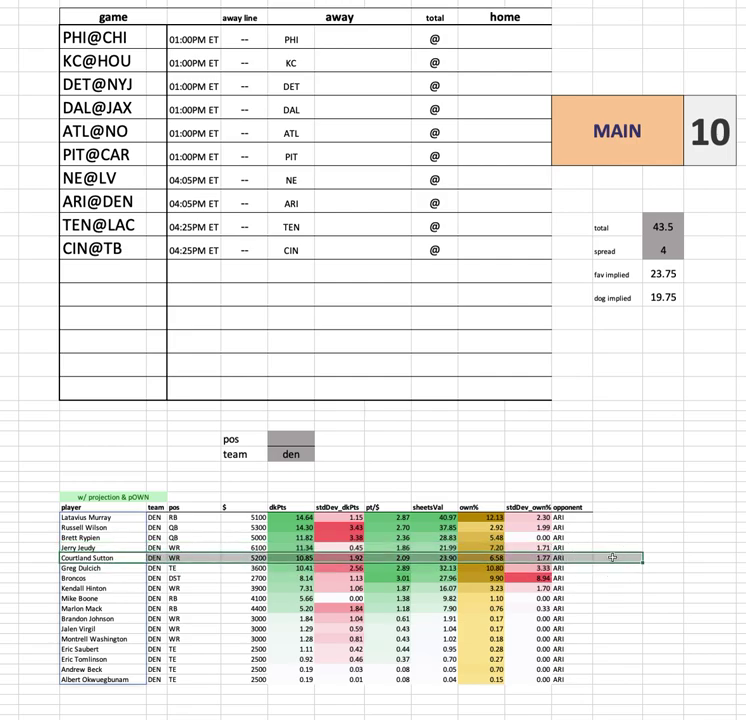
pyautogui.click(239, 559)
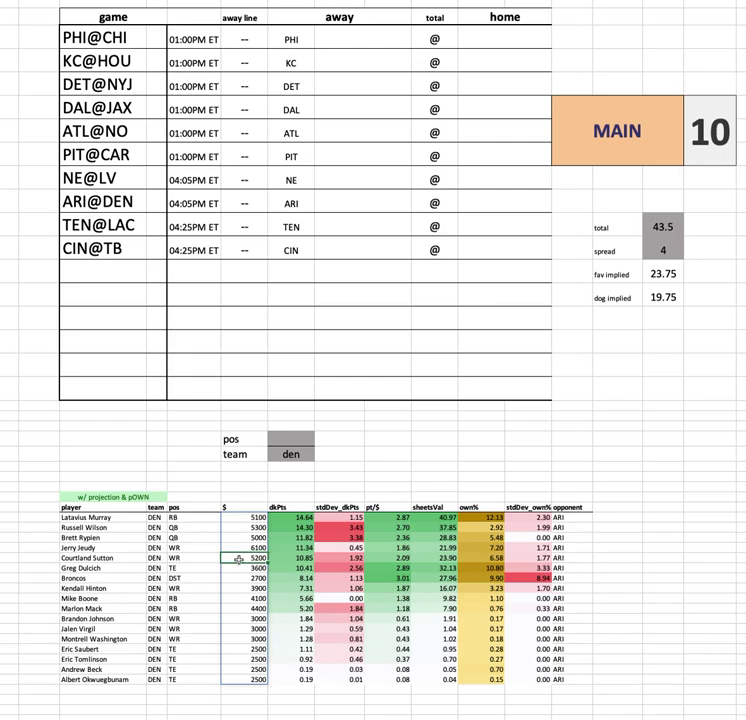
pyautogui.moveTo(117, 568); pyautogui.dragTo(601, 569)
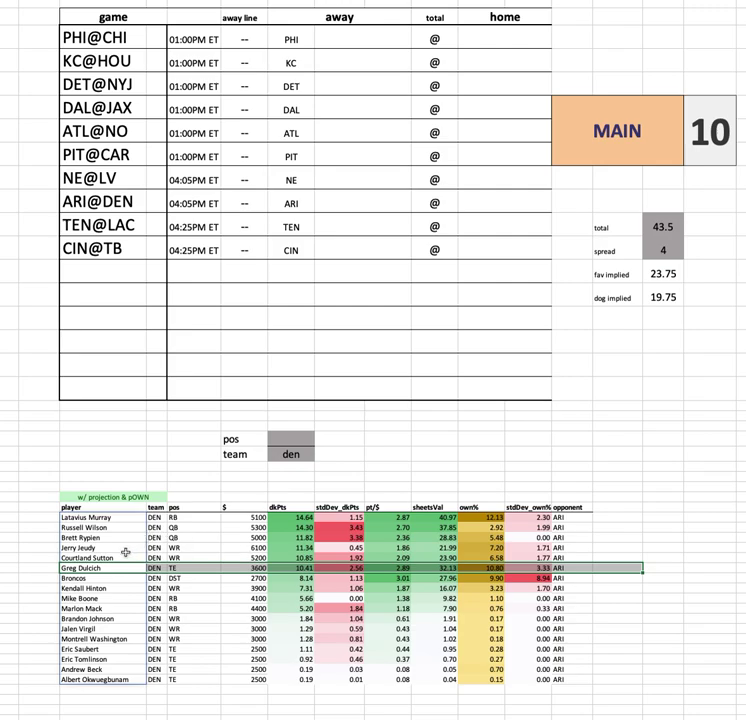
pyautogui.moveTo(70, 577); pyautogui.dragTo(600, 581)
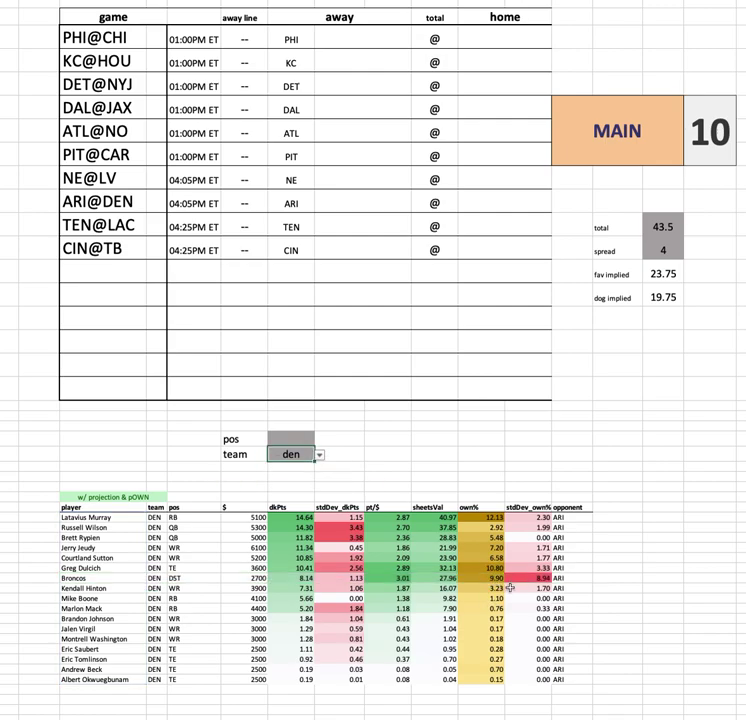
# Step: Set the team filter to ten for the TEN@LAC game and look at the quarterback and the $4600 receiver
pyautogui.write('ten')
pyautogui.press('Return')
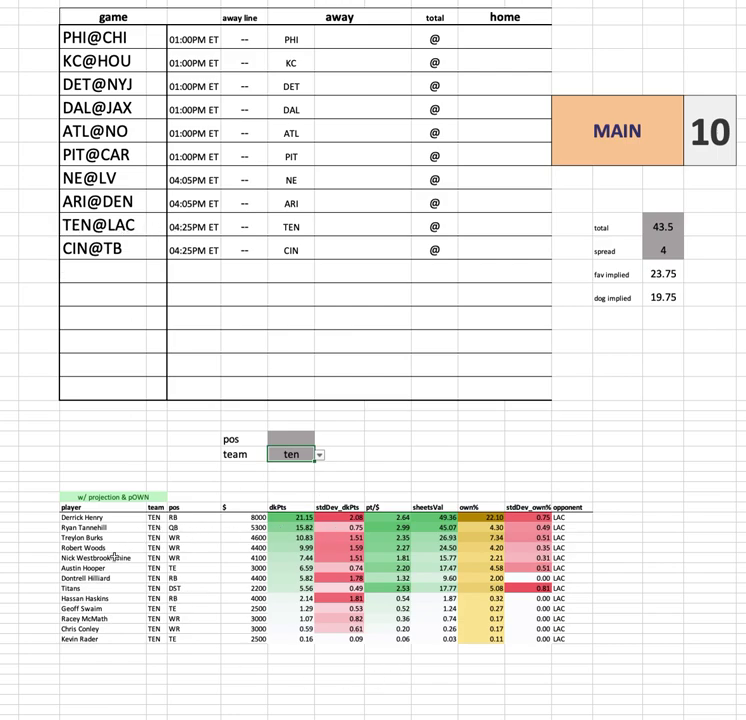
pyautogui.click(85, 537)
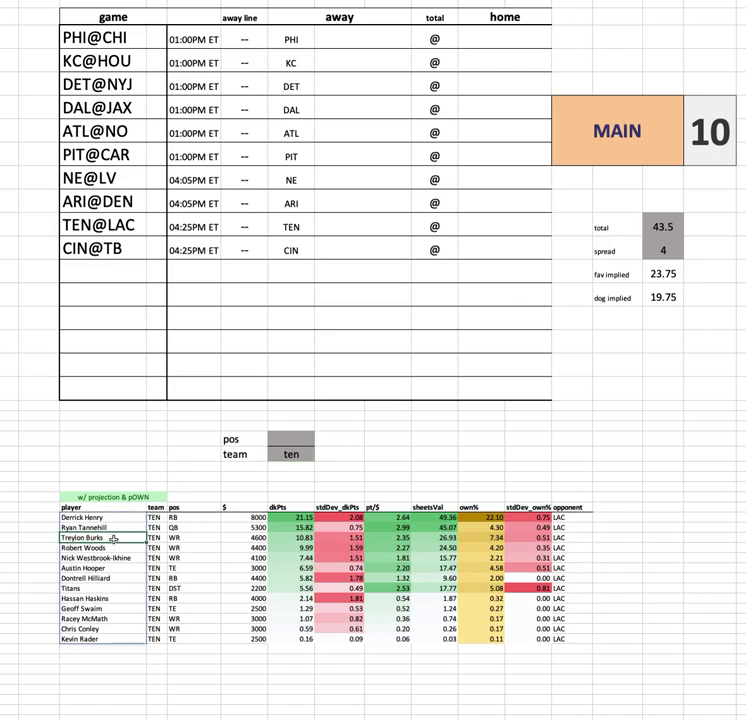
pyautogui.click(117, 536)
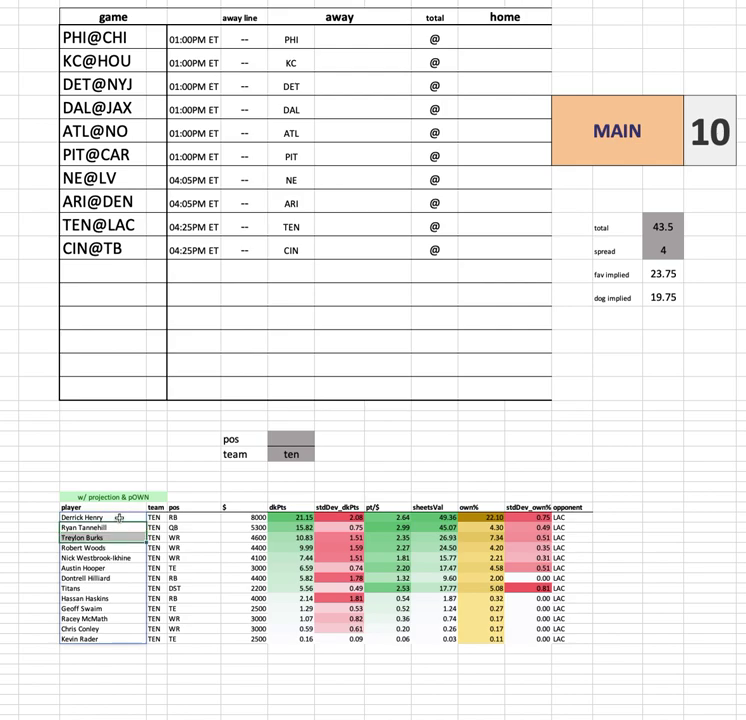
# Step: Examine the $8000 TEN running back's row, focusing on his projected ownership against the rest of the team
pyautogui.click(117, 517)
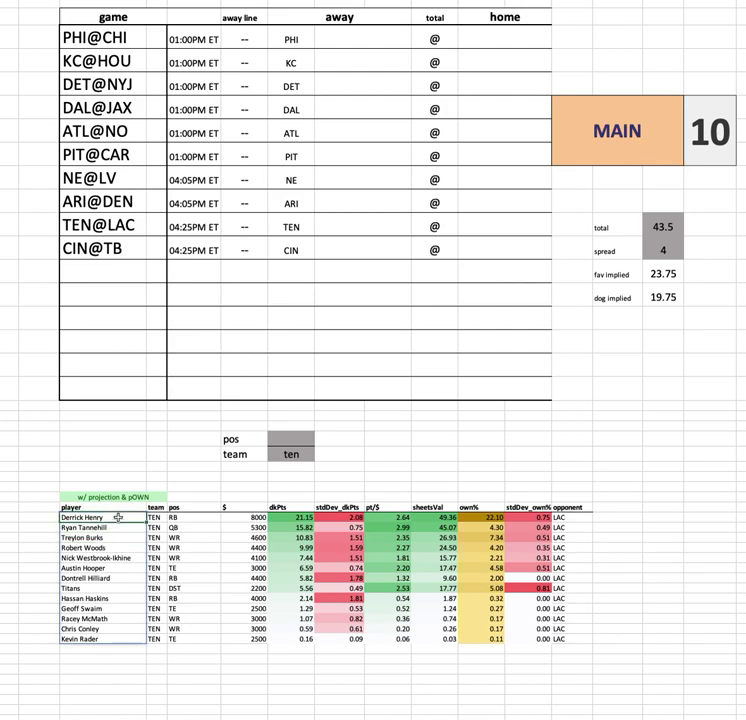
pyautogui.moveTo(117, 517); pyautogui.dragTo(608, 520)
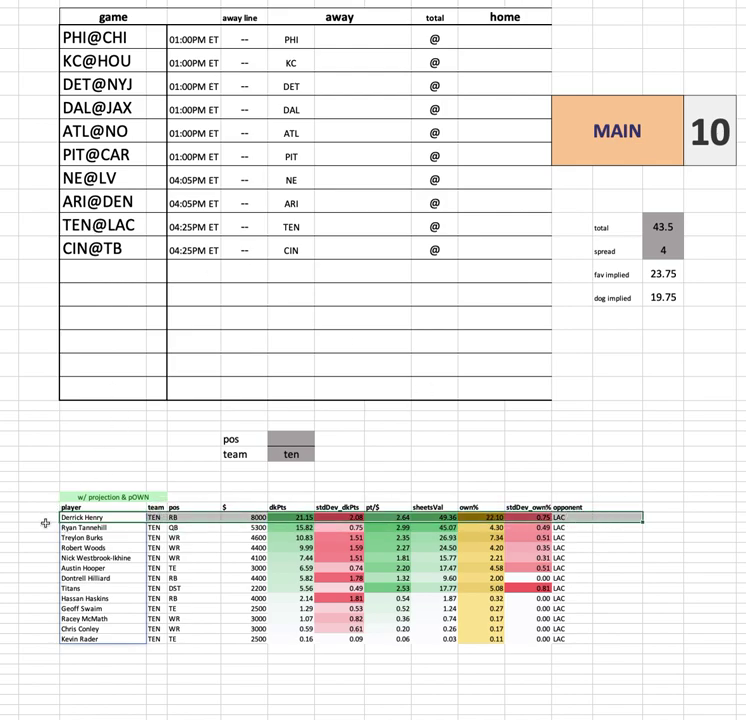
pyautogui.moveTo(481, 517); pyautogui.dragTo(483, 638)
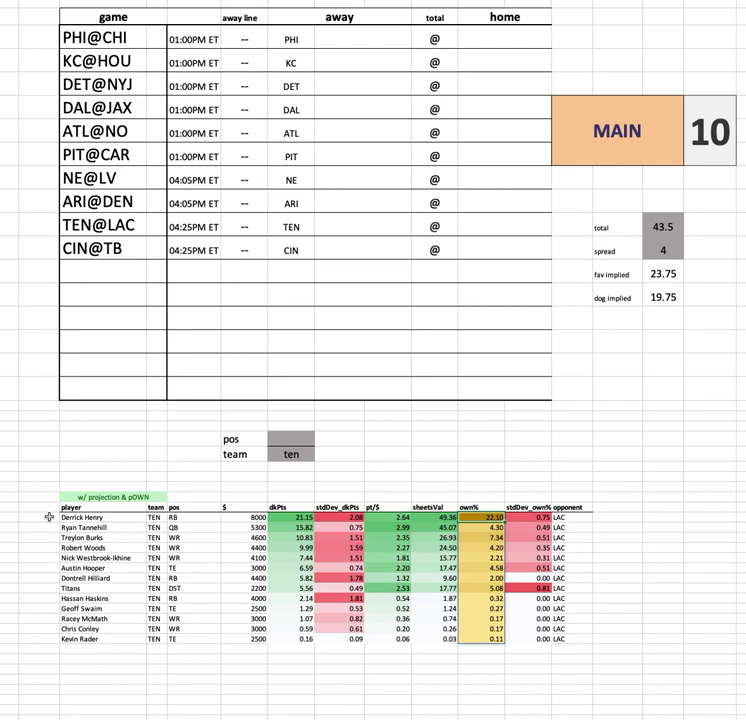
pyautogui.moveTo(48, 517); pyautogui.dragTo(611, 518)
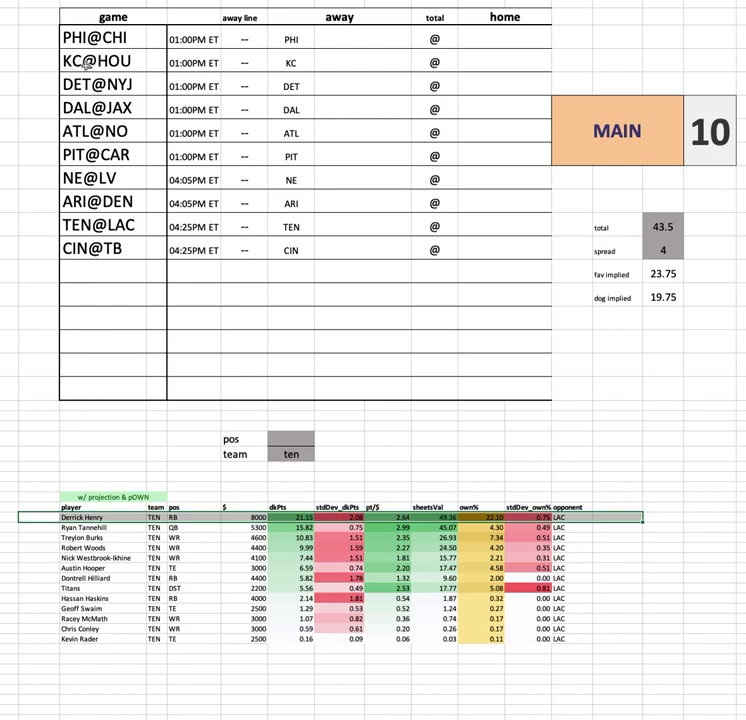
# Step: Look over the full TEN player table and the $4600 receiver's entry
pyautogui.click(30, 536)
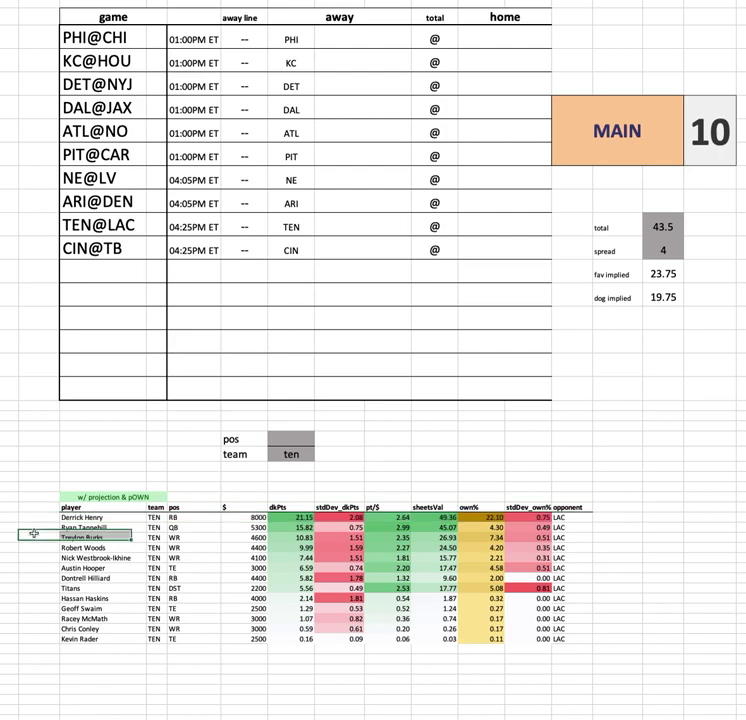
pyautogui.moveTo(38, 516); pyautogui.dragTo(581, 662)
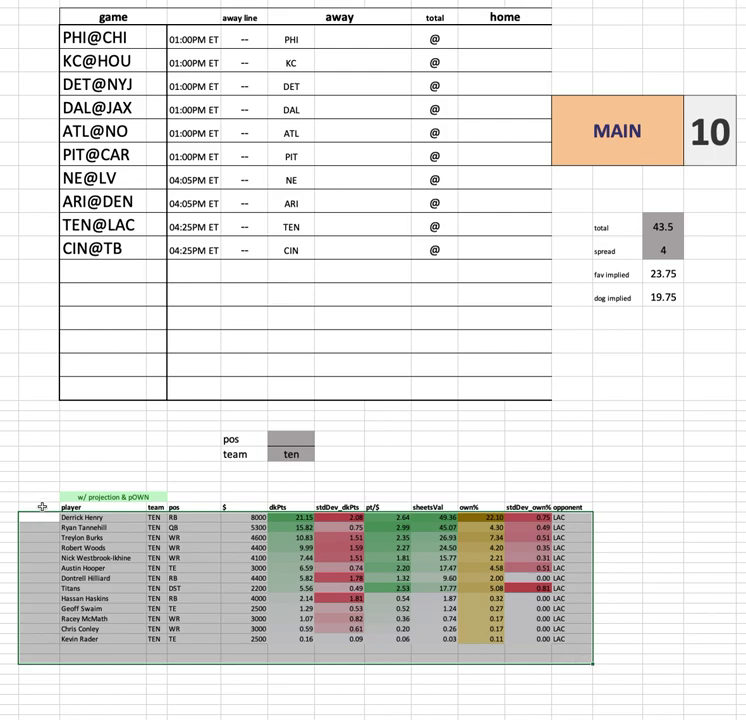
pyautogui.click(105, 537)
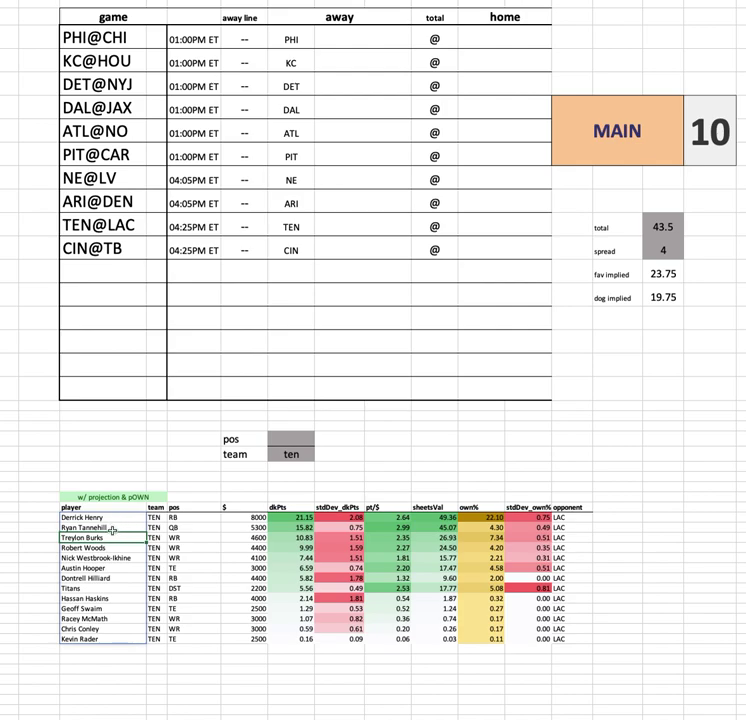
# Step: Review the TEN side of the TEN@LAC game: the $8000 running back, the quarterback and the $4600 receiver
pyautogui.click(130, 228)
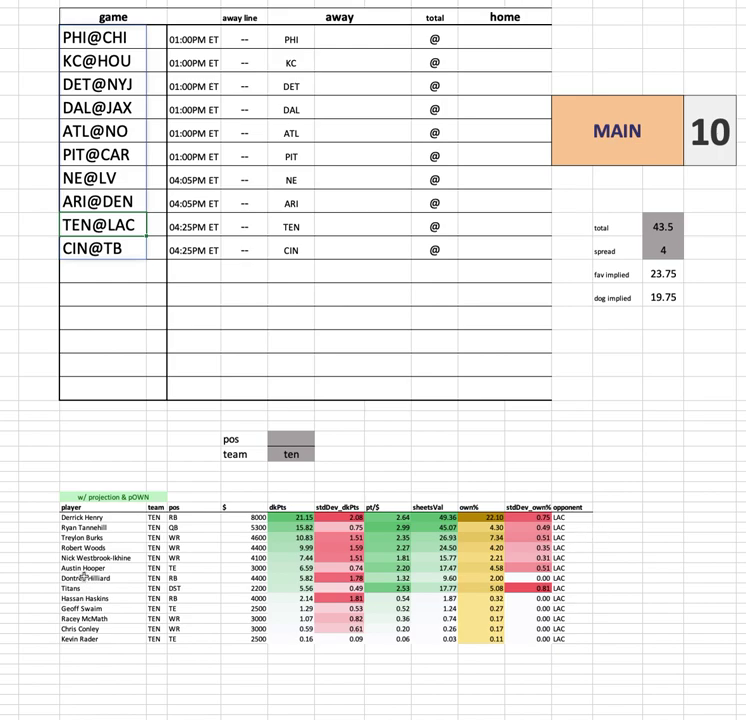
pyautogui.click(122, 518)
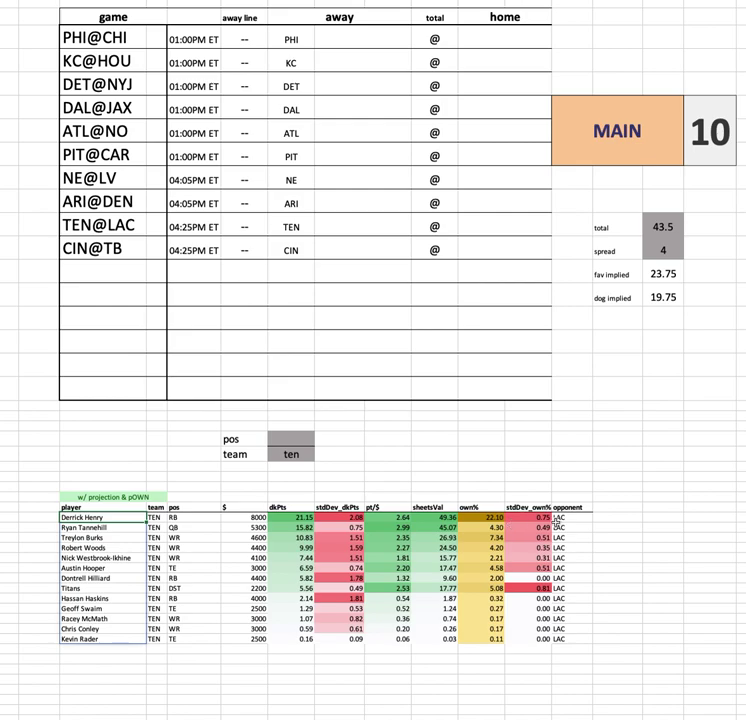
pyautogui.moveTo(119, 527); pyautogui.dragTo(243, 527)
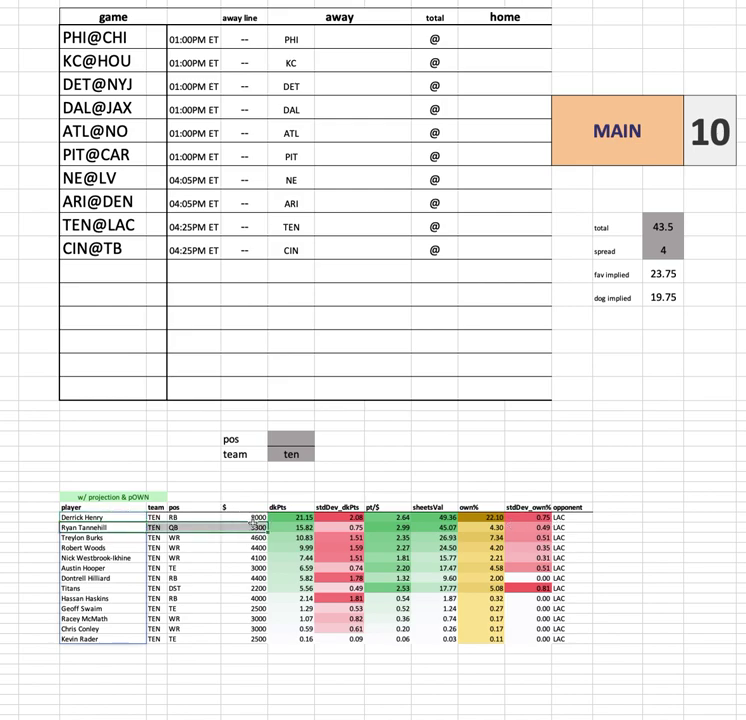
pyautogui.click(100, 537)
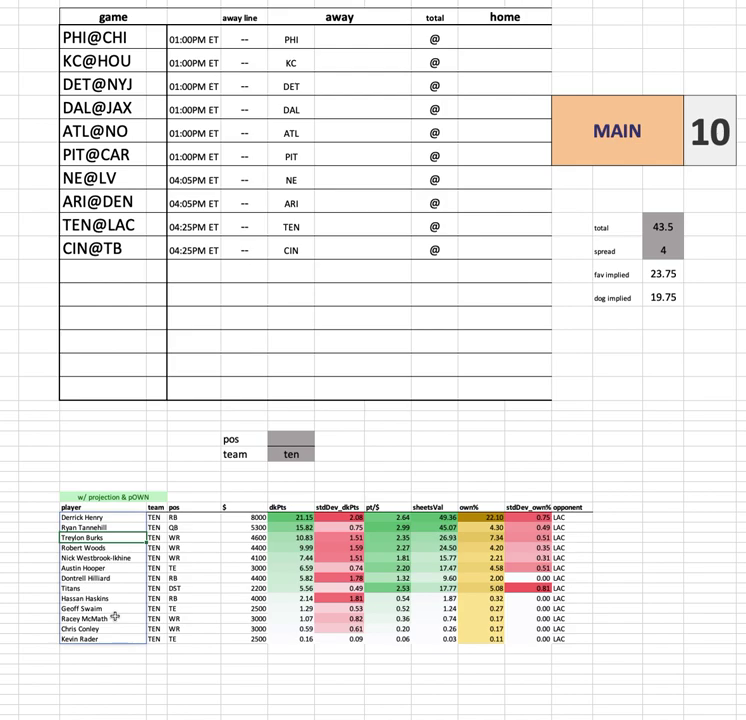
pyautogui.click(104, 658)
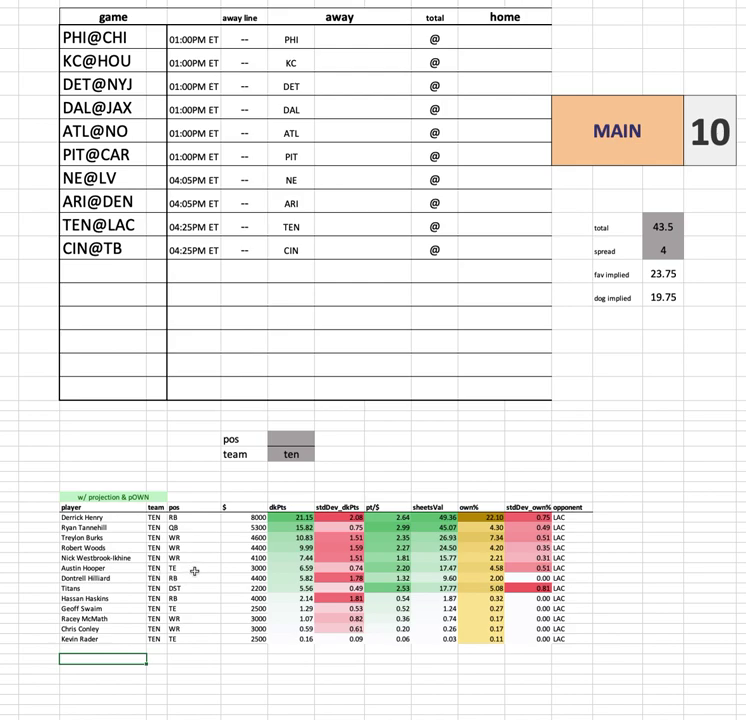
# Step: Examine the $3000 TEN tight end's row, then revisit the team's three highest-projected players
pyautogui.moveTo(60, 568); pyautogui.dragTo(598, 568)
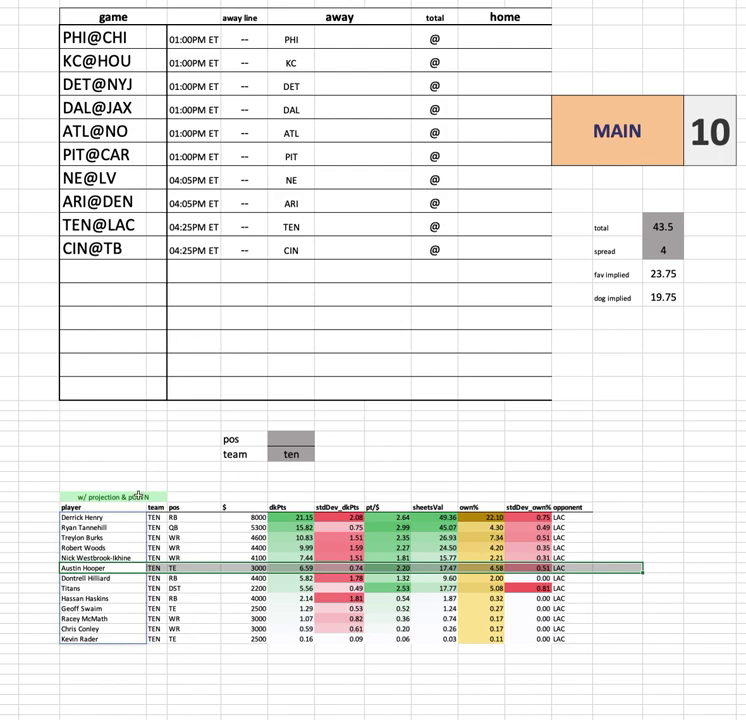
pyautogui.moveTo(47, 566); pyautogui.dragTo(641, 569)
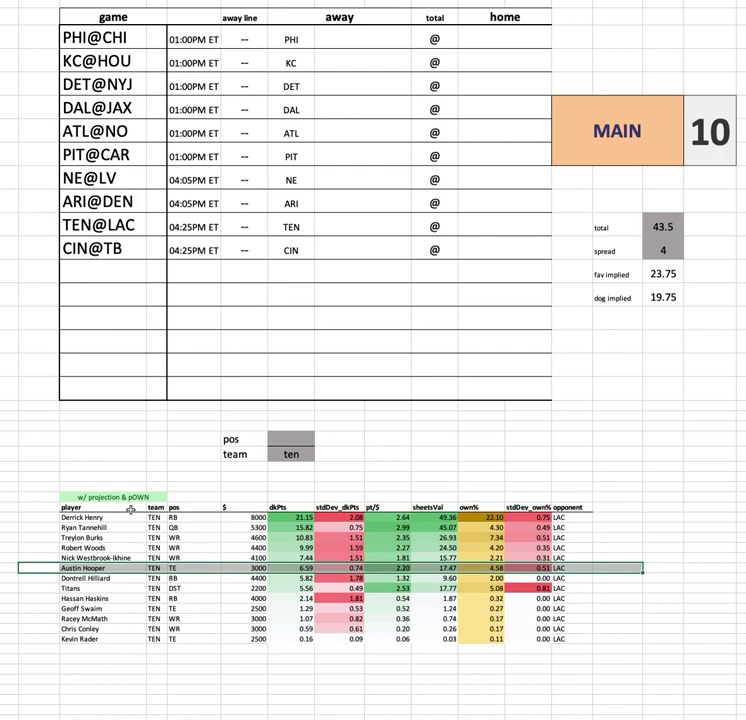
pyautogui.click(103, 537)
pyautogui.moveTo(100, 527); pyautogui.dragTo(105, 517)
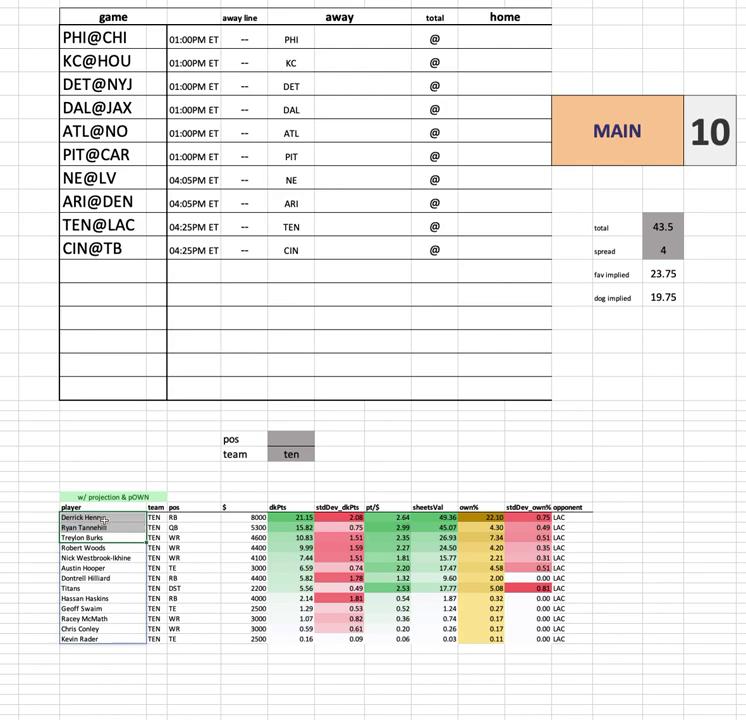
pyautogui.click(108, 518)
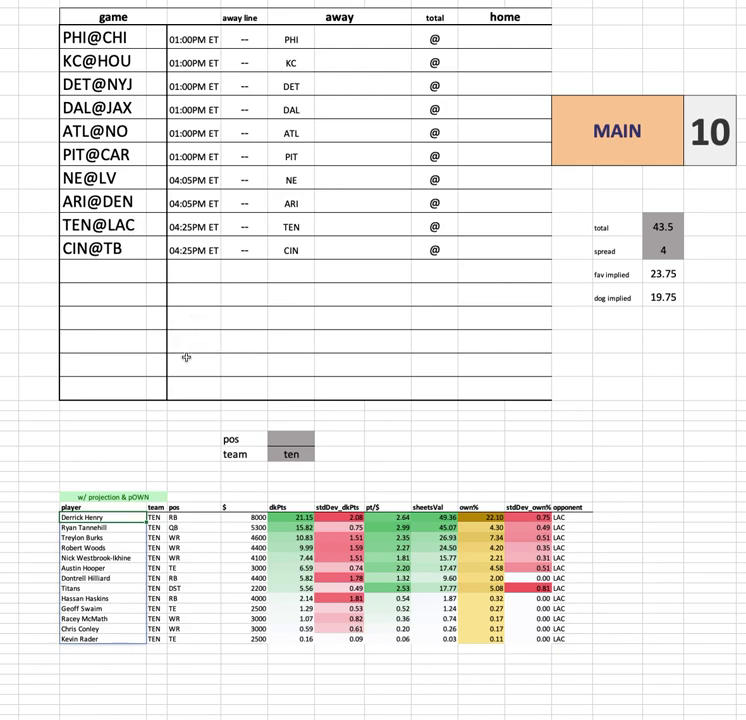
# Step: Set the team filter to lac and look at the quarterback's row and the three top receivers, including the $5600 receiver's salary
pyautogui.click(302, 454)
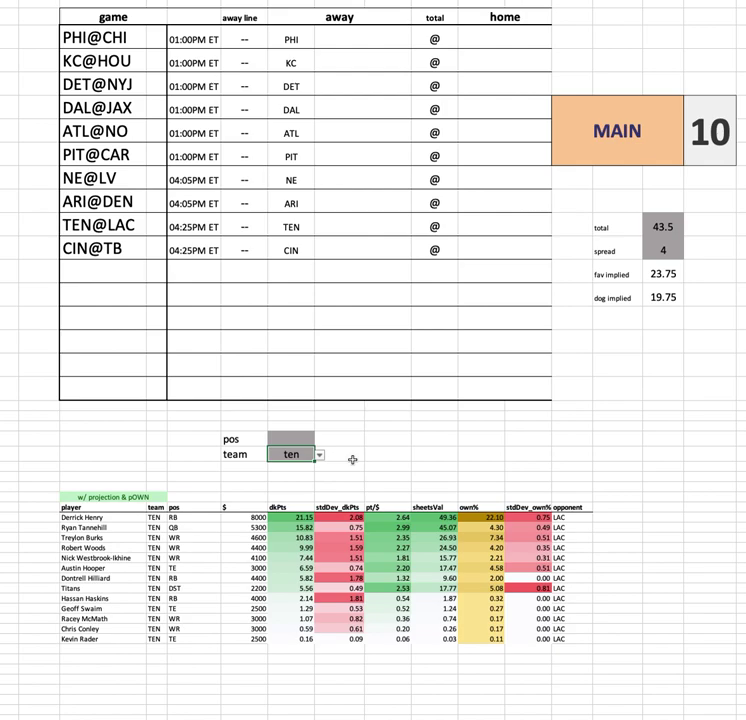
pyautogui.write('te')
pyautogui.write('c')
pyautogui.press('Return')
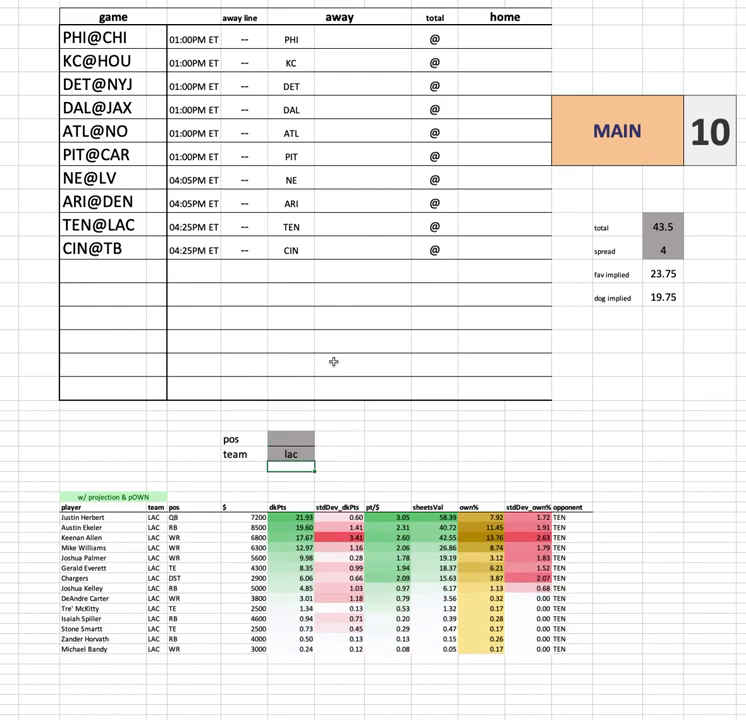
pyautogui.moveTo(100, 517); pyautogui.dragTo(592, 518)
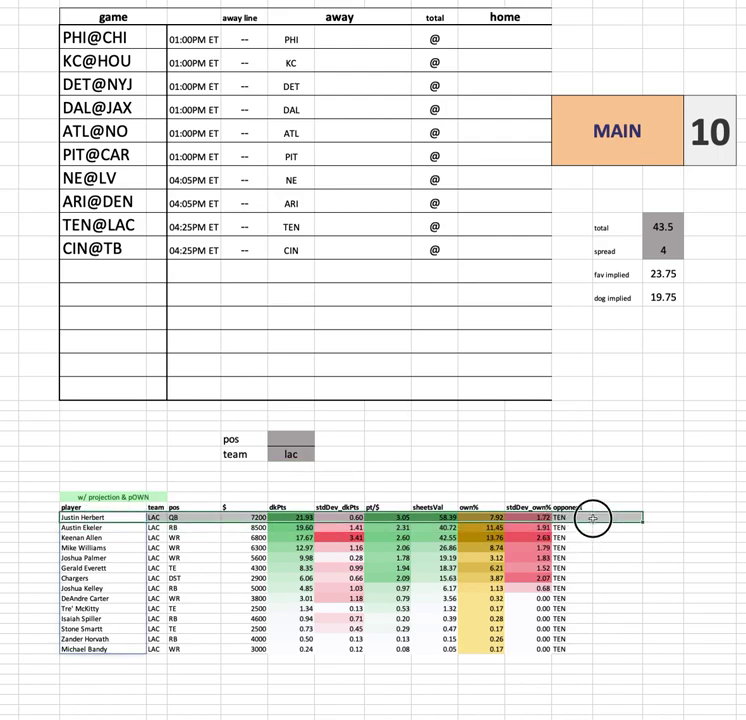
pyautogui.click(124, 553)
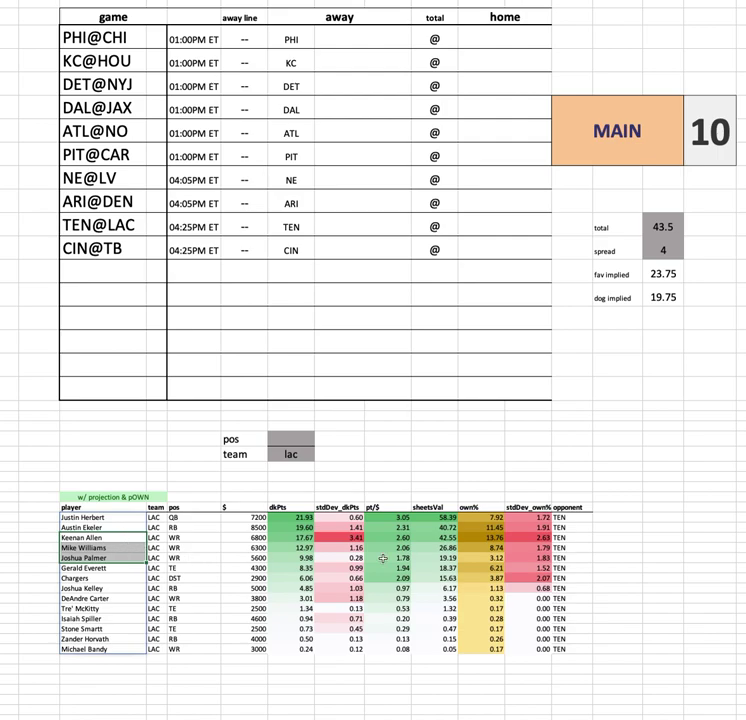
pyautogui.click(246, 557)
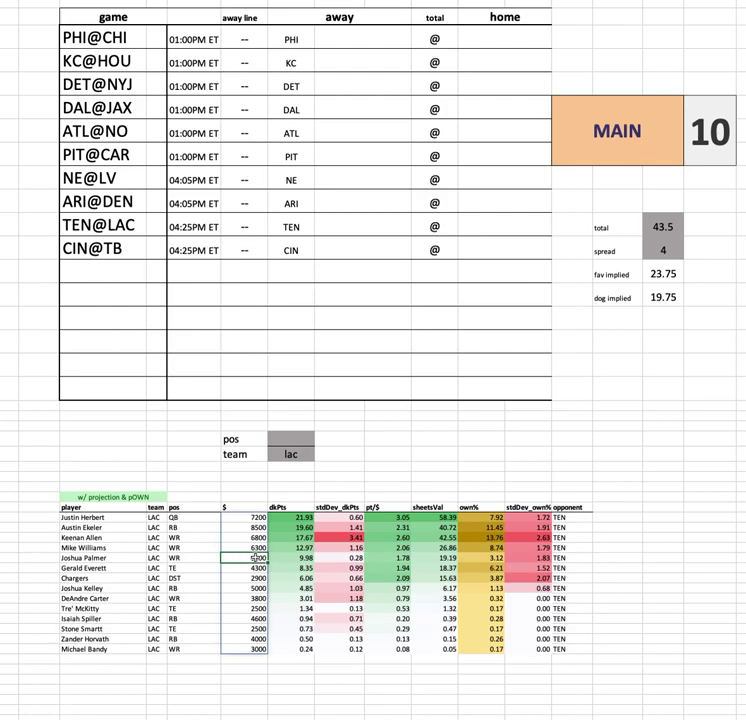
# Step: Compare the $6800 and $6300 LAC receivers' rows and examine the $4300 tight end's projection, value and ownership
pyautogui.moveTo(140, 538); pyautogui.dragTo(557, 546)
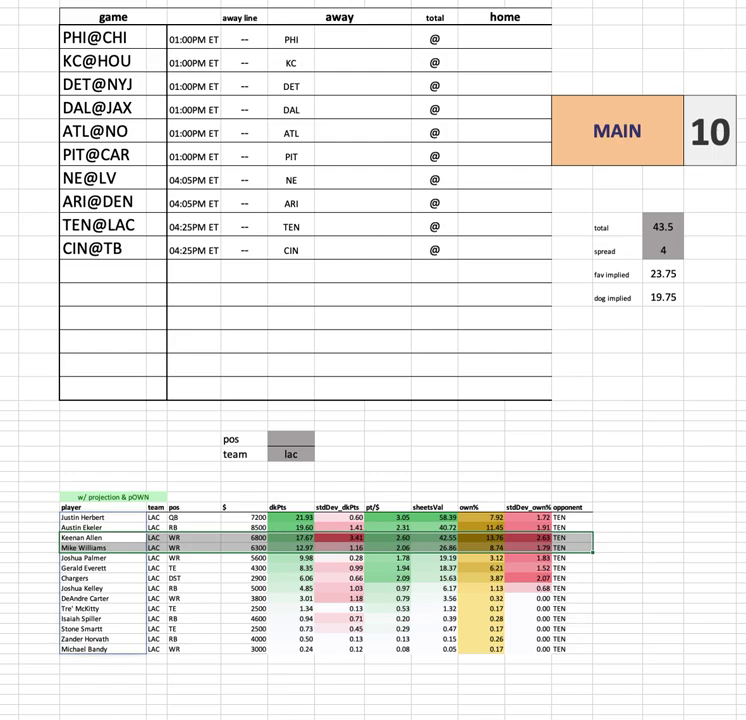
pyautogui.click(100, 537)
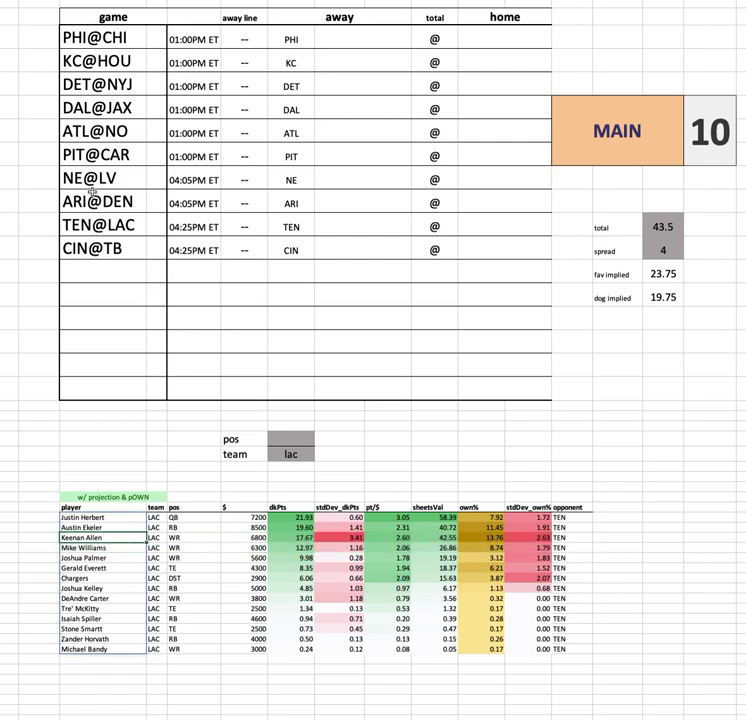
pyautogui.moveTo(97, 548); pyautogui.dragTo(572, 549)
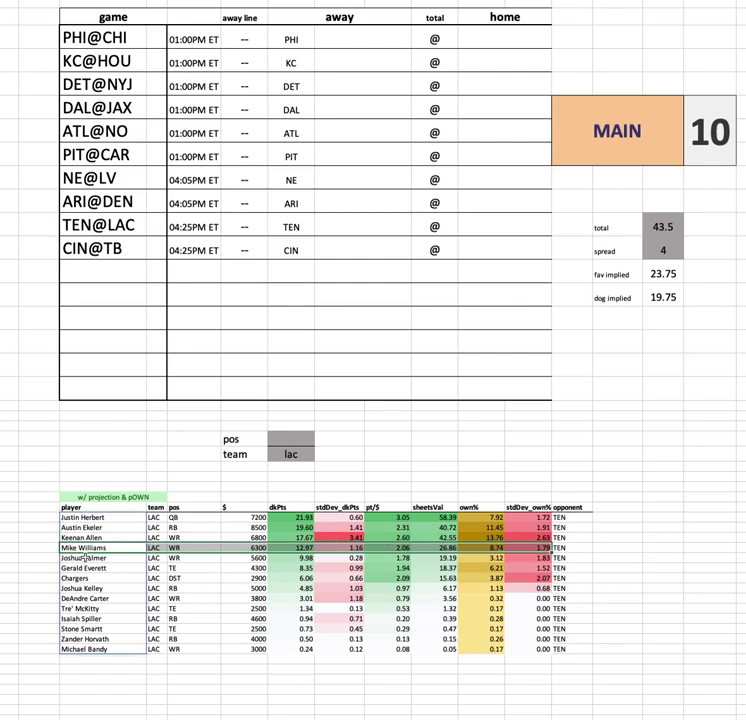
pyautogui.moveTo(72, 567); pyautogui.dragTo(603, 568)
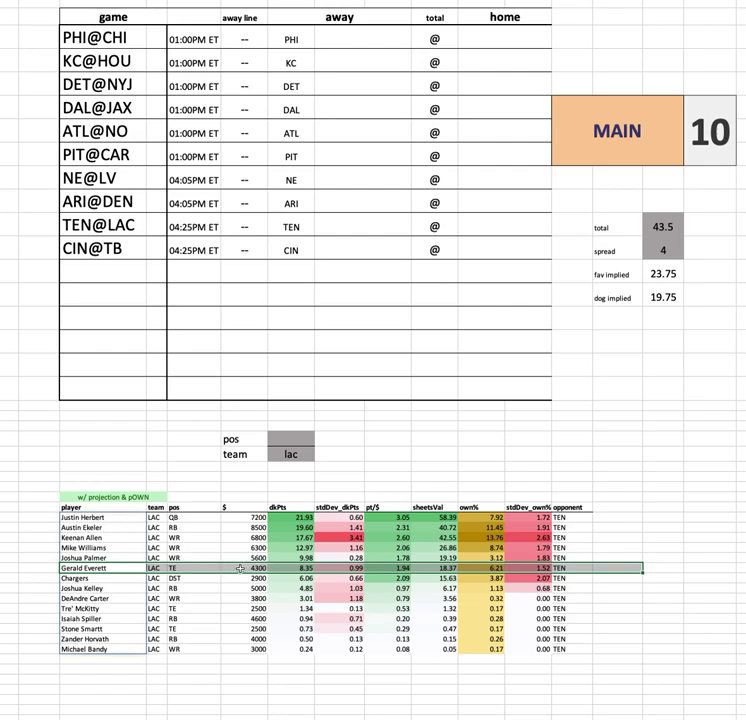
# Step: Examine the rows of the $8500 LAC running back, the $6800 receiver, the $4300 tight end and the defense
pyautogui.click(113, 526)
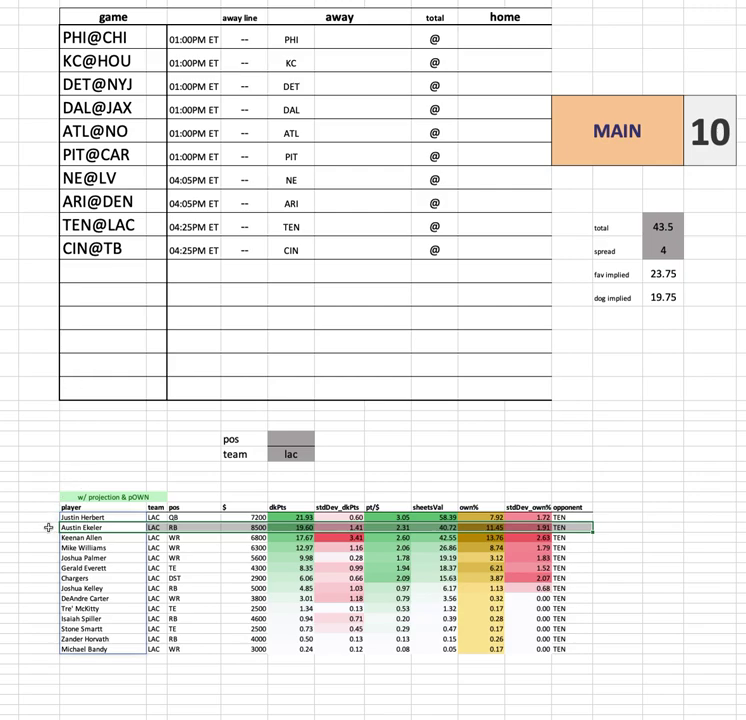
pyautogui.moveTo(48, 527); pyautogui.dragTo(604, 531)
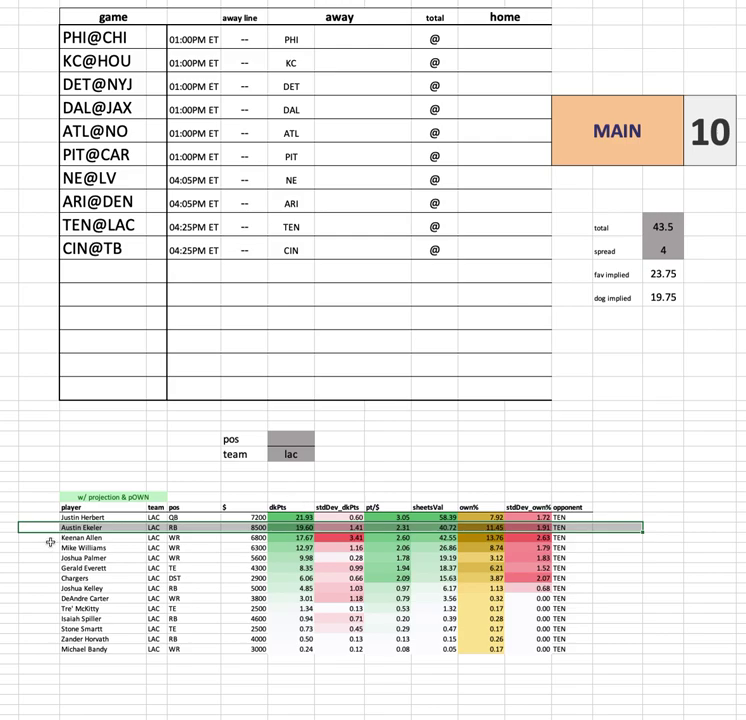
pyautogui.click(163, 538)
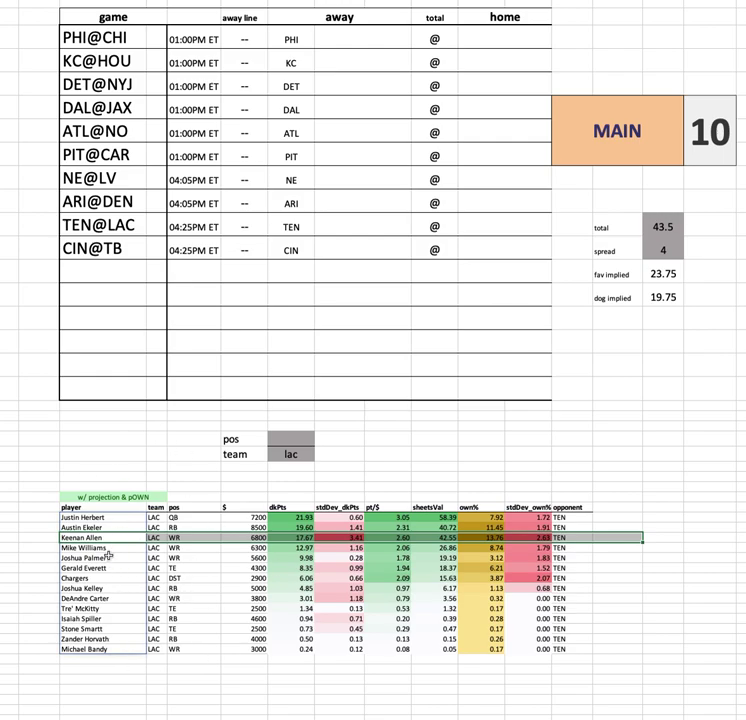
pyautogui.moveTo(110, 563); pyautogui.dragTo(622, 571)
pyautogui.click(619, 581)
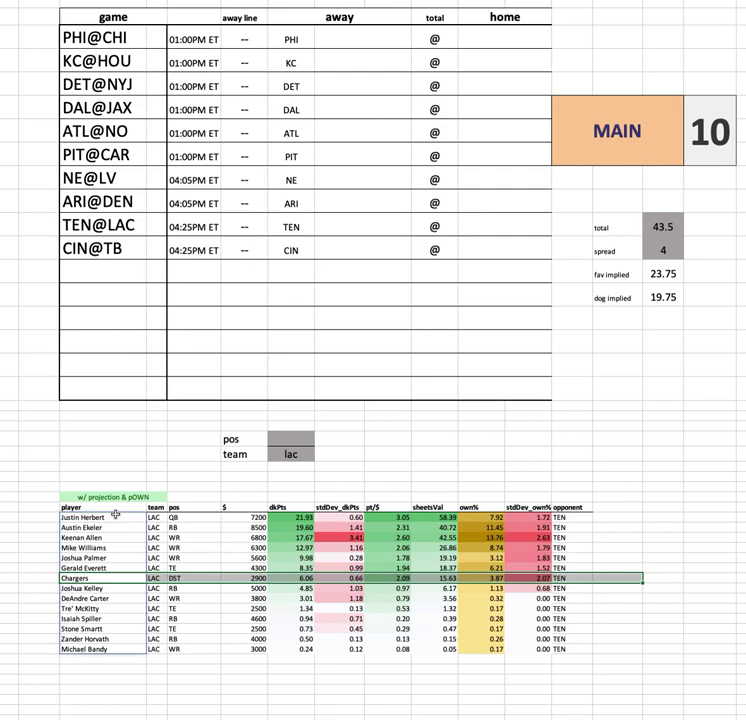
# Step: Set the team filter to cin for the CIN@TB game and examine the $6900 and $4800 receivers' rows
pyautogui.click(291, 454)
pyautogui.write('cin')
pyautogui.press('Return')
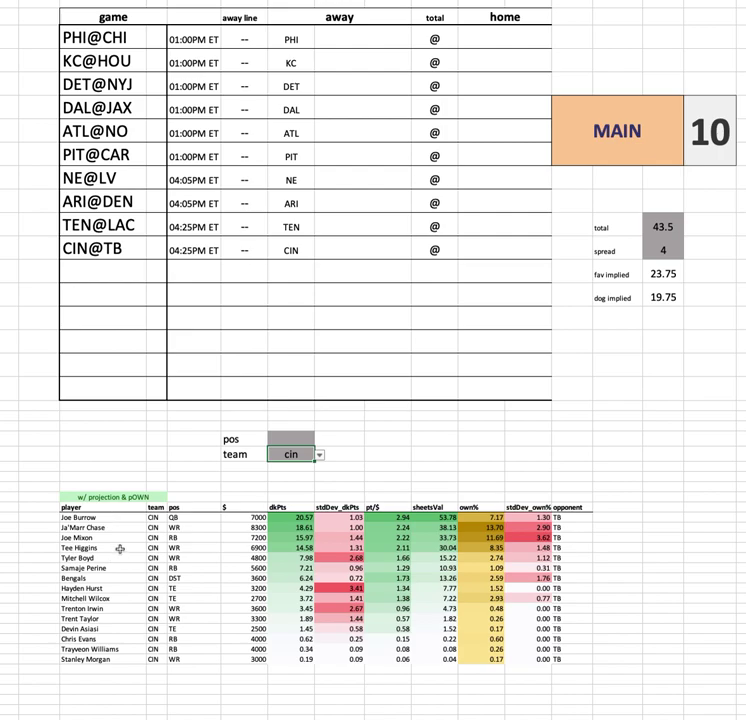
pyautogui.moveTo(119, 548); pyautogui.dragTo(577, 562)
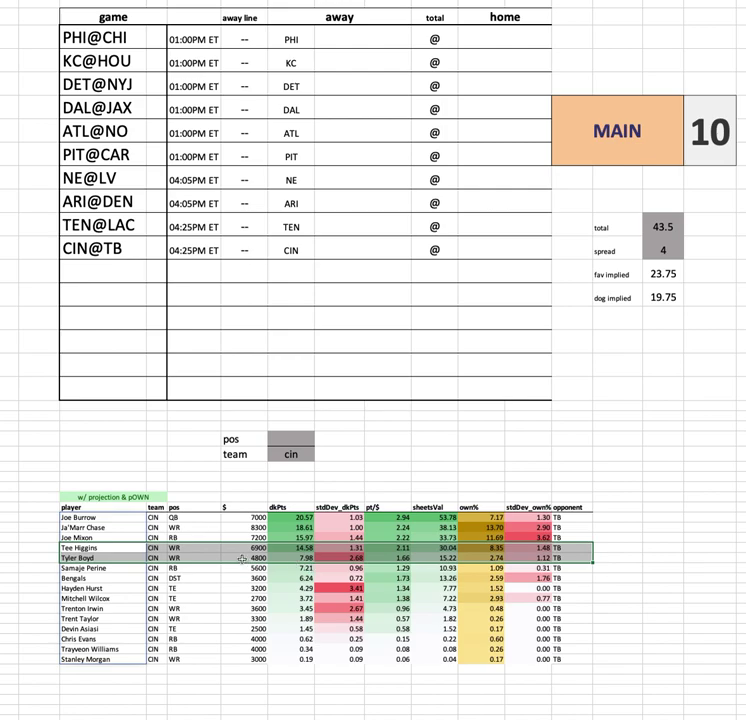
pyautogui.moveTo(45, 559); pyautogui.dragTo(622, 559)
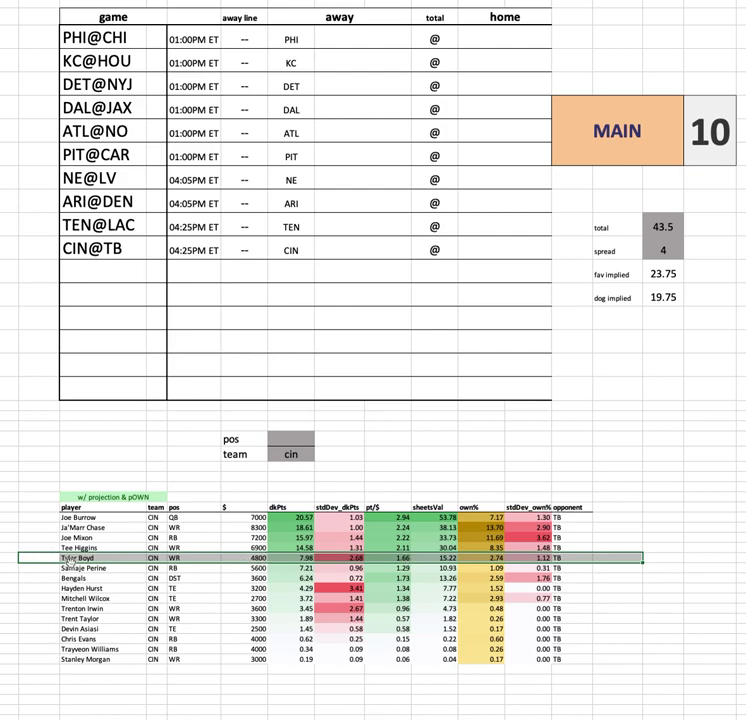
pyautogui.moveTo(335, 557); pyautogui.dragTo(608, 548)
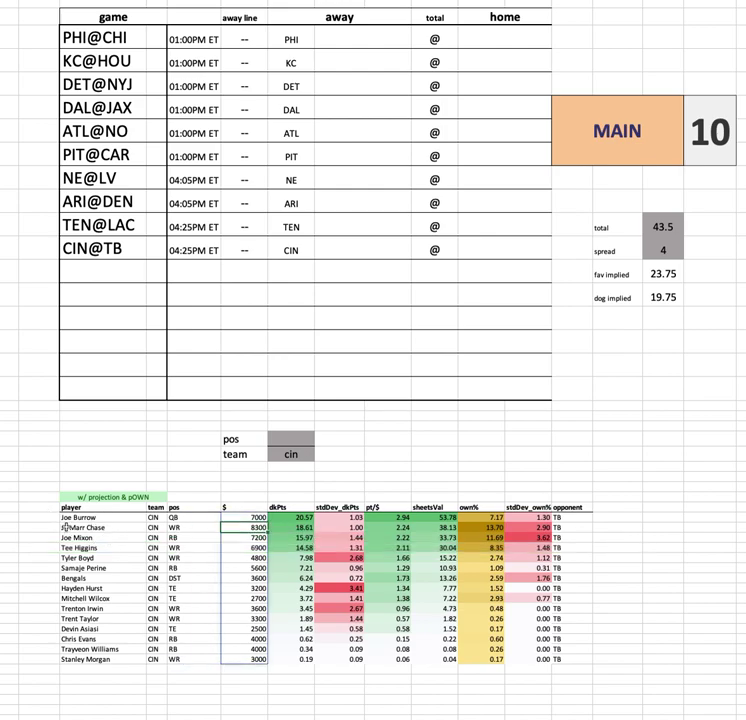
# Step: Review the $8300 CIN receiver and weigh the $7200 running back against the $5600 backup running back
pyautogui.moveTo(37, 523); pyautogui.dragTo(583, 530)
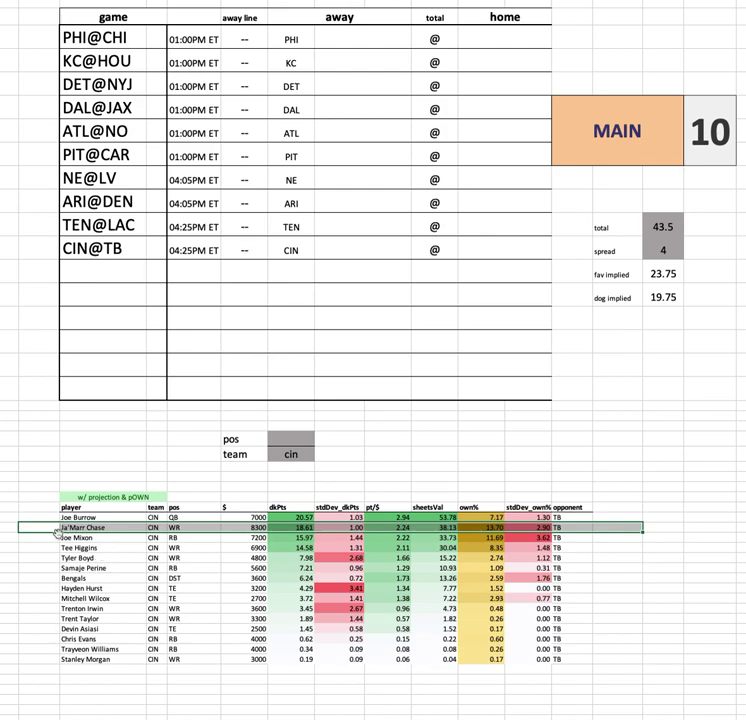
pyautogui.click(72, 531)
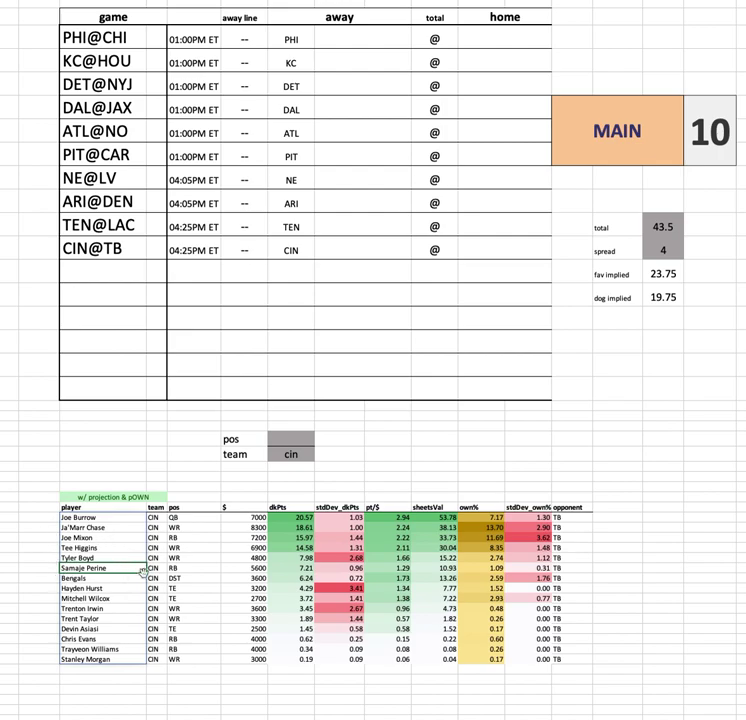
pyautogui.click(87, 538)
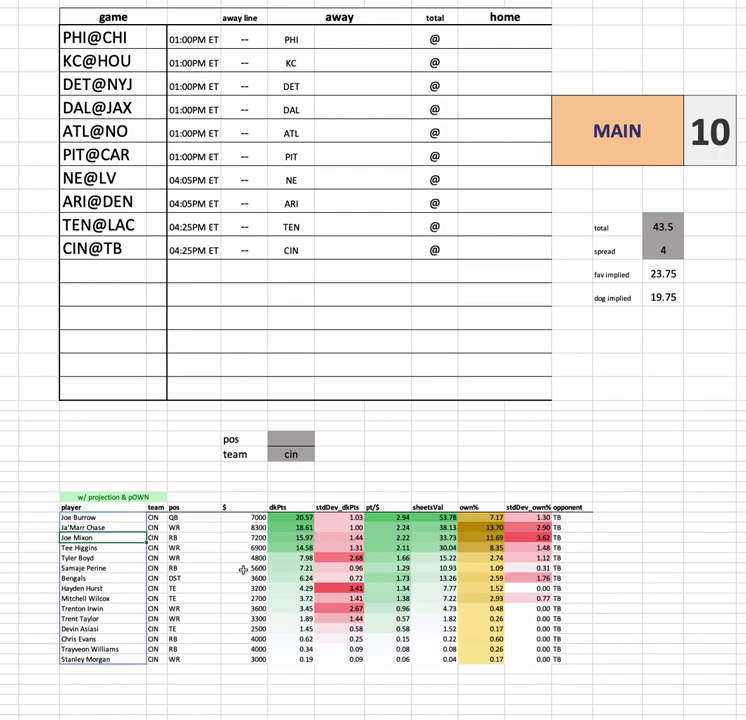
pyautogui.moveTo(100, 548); pyautogui.dragTo(101, 558)
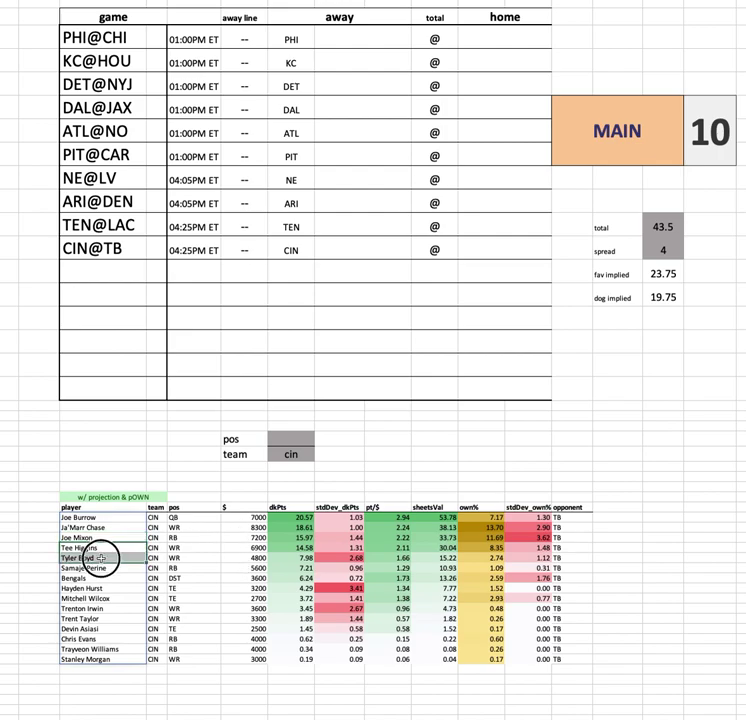
pyautogui.click(100, 537)
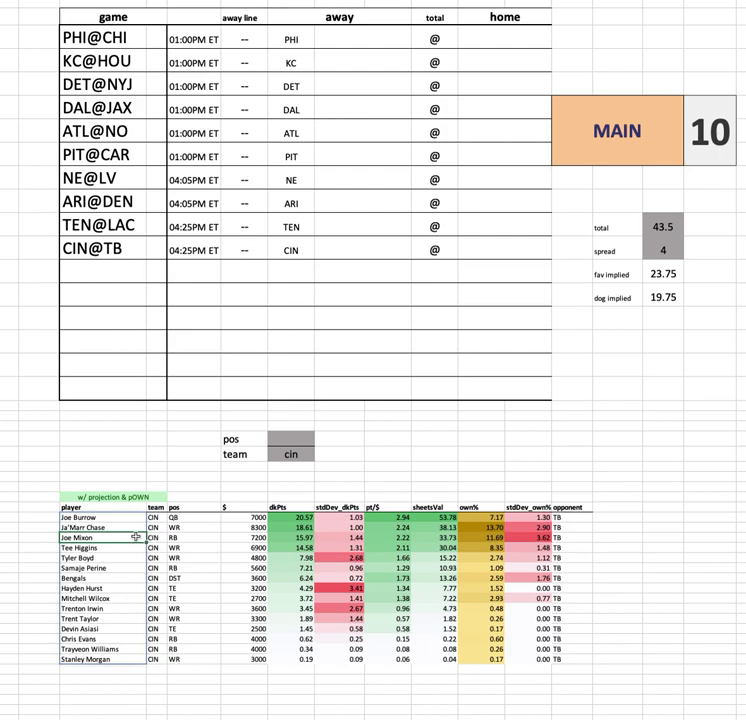
pyautogui.moveTo(103, 567); pyautogui.dragTo(538, 564)
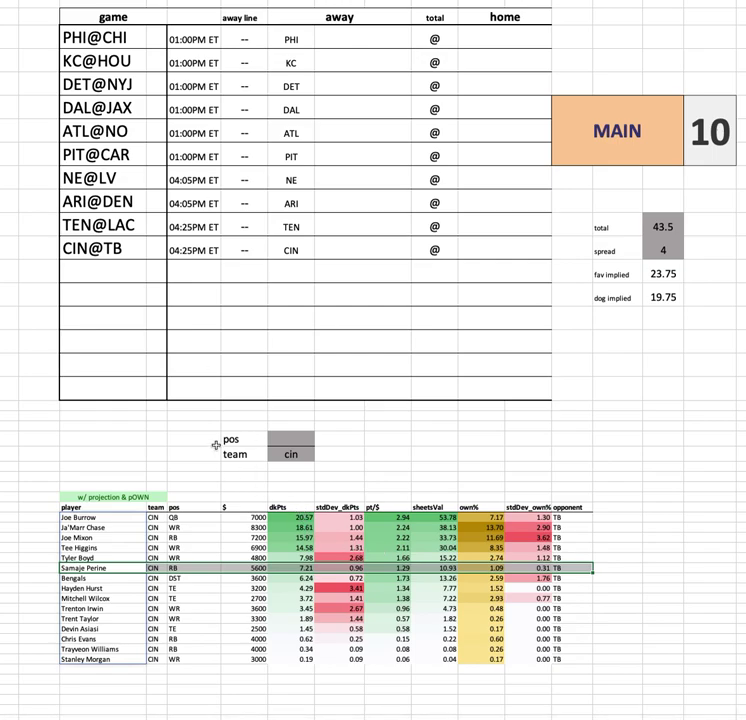
# Step: Set the team filter to tb and look across the $6700 receiver's row
pyautogui.click(285, 454)
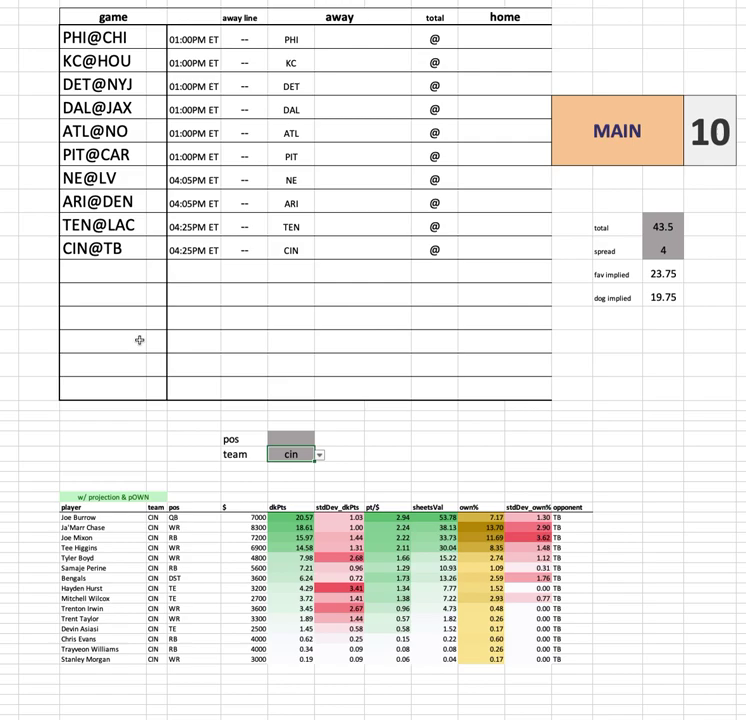
pyautogui.write('tb')
pyautogui.press('Return')
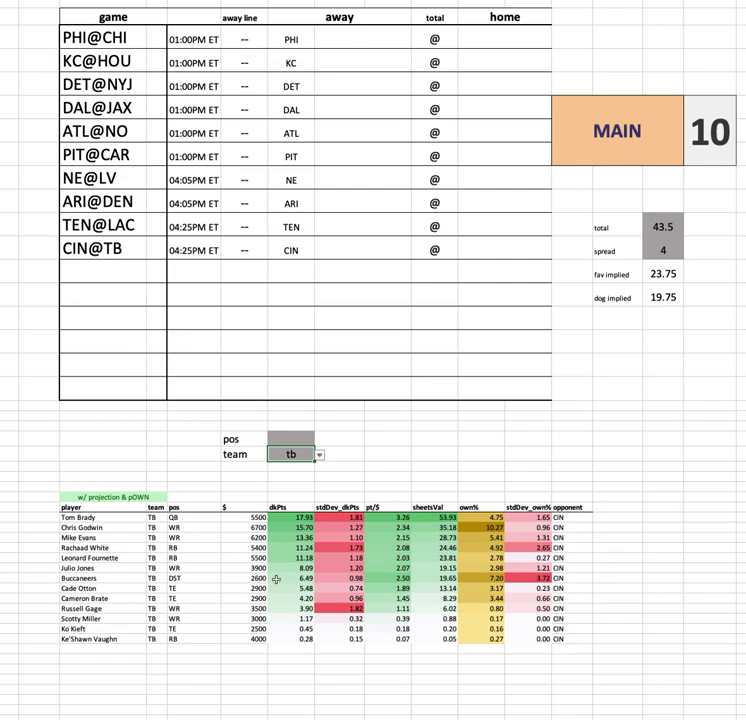
pyautogui.moveTo(245, 525); pyautogui.dragTo(565, 527)
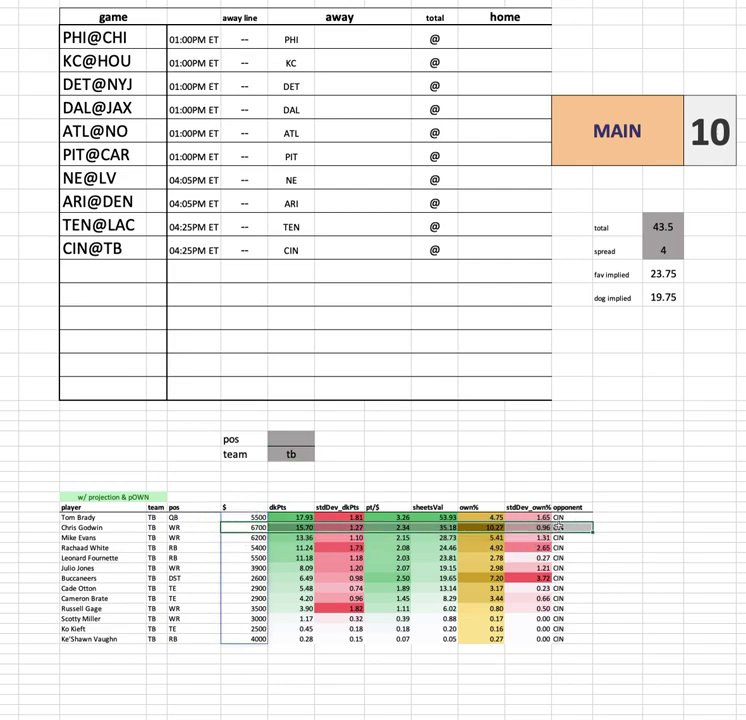
# Step: Examine the TB rows of the $6200 receiver and the $5400 and $5500 running backs, plus the quarterback's salary
pyautogui.moveTo(243, 536); pyautogui.dragTo(638, 536)
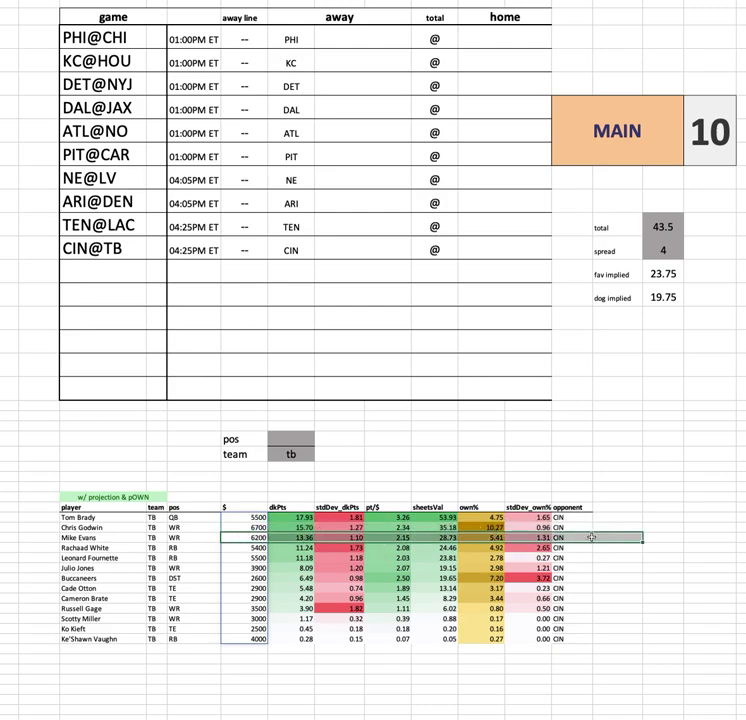
pyautogui.moveTo(57, 538); pyautogui.dragTo(640, 537)
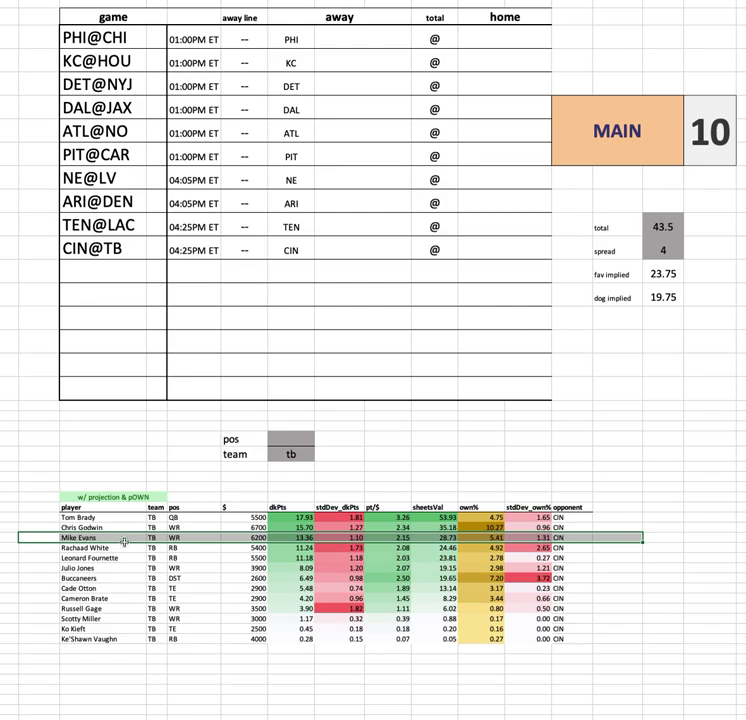
pyautogui.moveTo(122, 548); pyautogui.dragTo(593, 558)
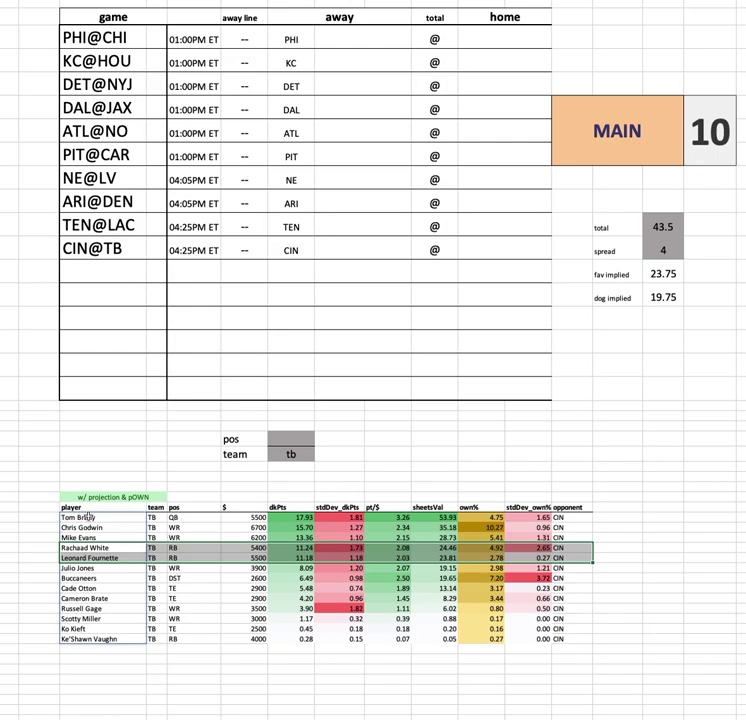
pyautogui.click(235, 502)
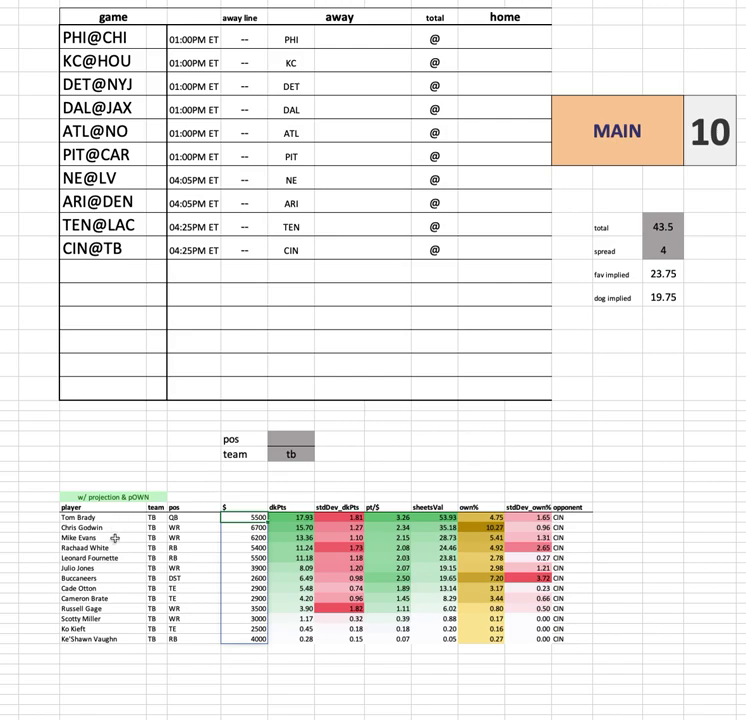
# Step: Look across the rows of the $3900 TB receiver and the higher-projected $2900 tight end
pyautogui.moveTo(108, 568); pyautogui.dragTo(592, 568)
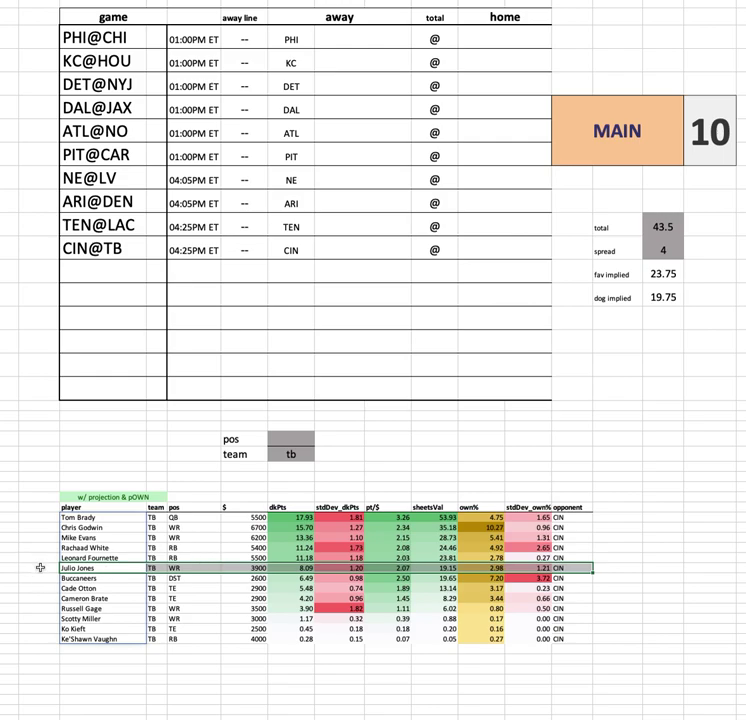
pyautogui.click(91, 589)
pyautogui.moveTo(91, 589); pyautogui.dragTo(594, 591)
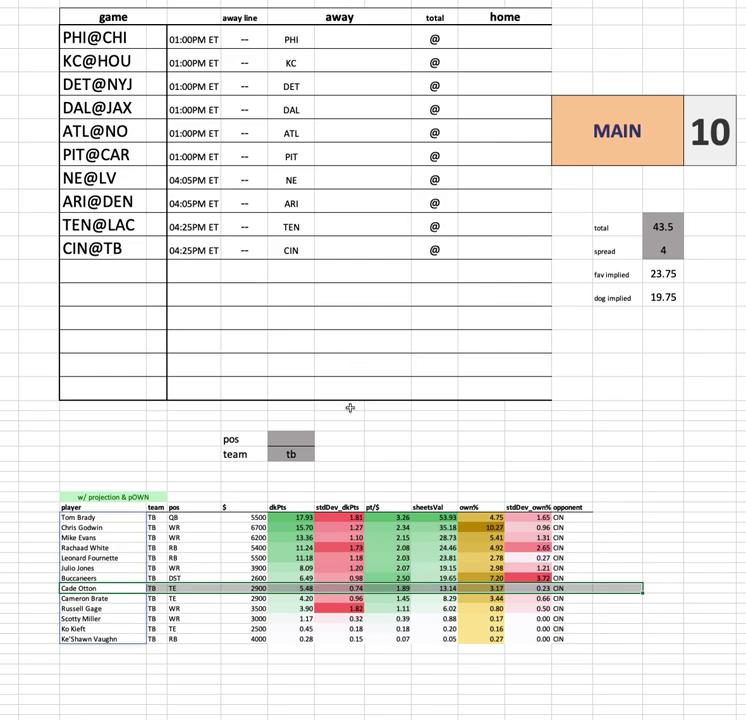
pyautogui.click(290, 454)
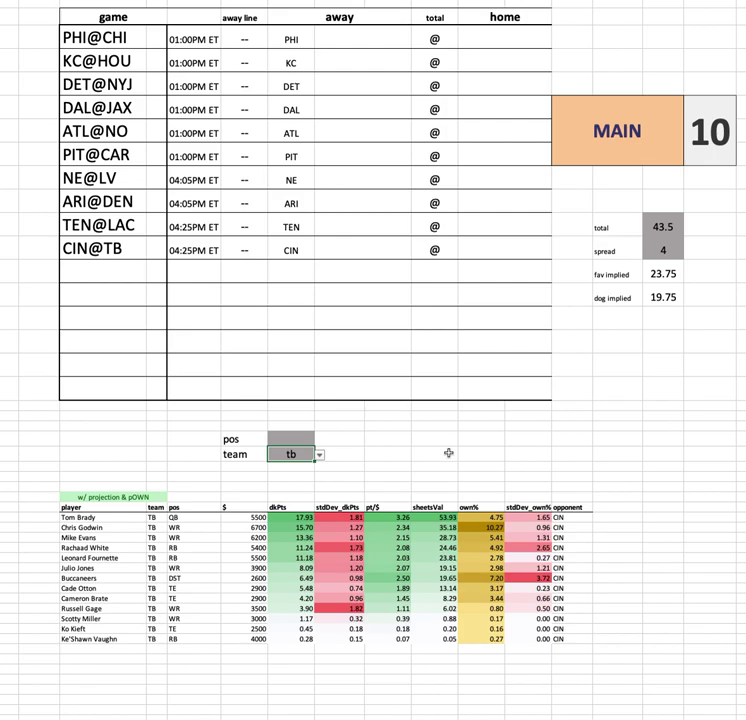
pyautogui.press('Up')
pyautogui.write('qb')
pyautogui.press('Return')
pyautogui.hotkey('ctrl', 'z')
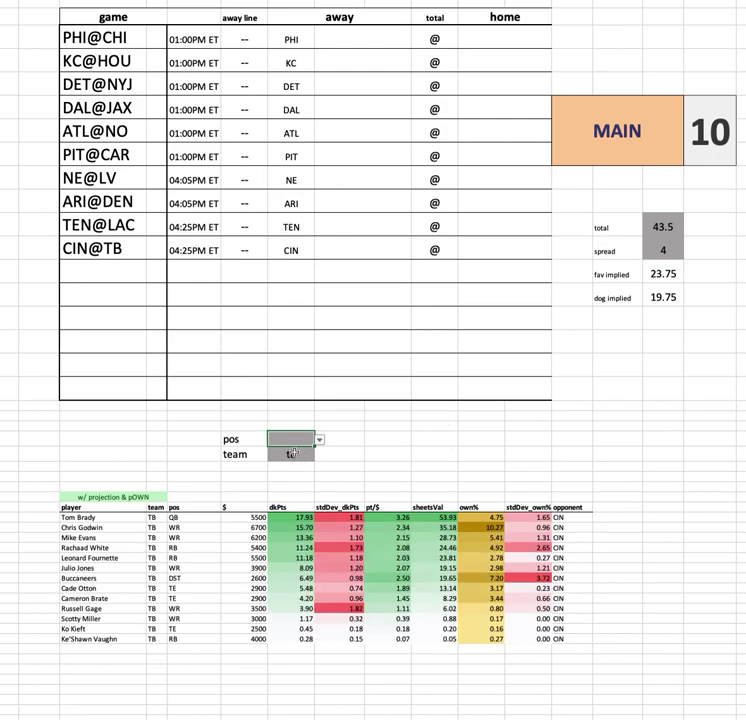
# Step: Set the position filter to qb and clear the team filter to list quarterbacks from every team
pyautogui.write('qb')
pyautogui.press('Return')
pyautogui.press('Delete')
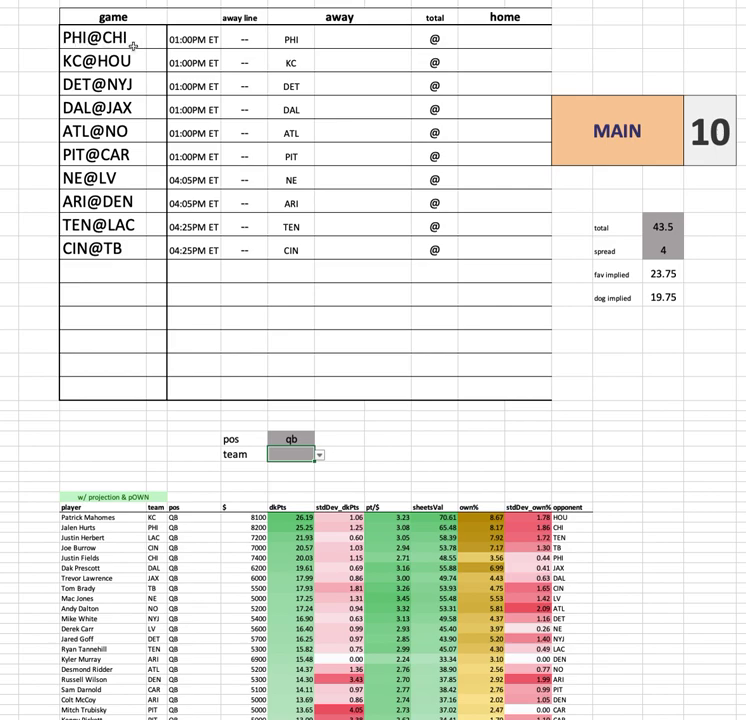
# Step: Go through the slate's game list one by one from PHI@CHI to CIN@TB, weighing each matchup against the quarterback projections
pyautogui.click(92, 37)
pyautogui.hotkey('ctrl', 'shift', 'Down')
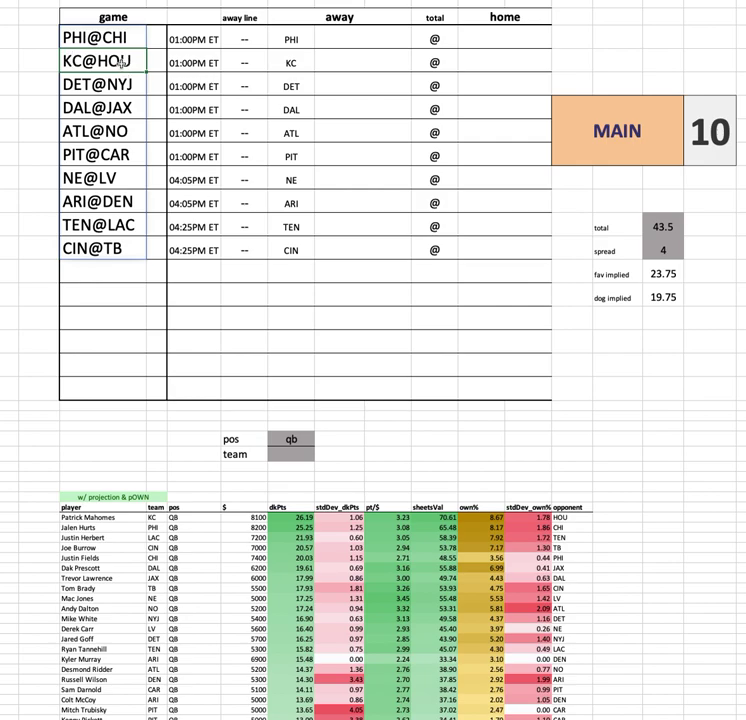
pyautogui.click(108, 86)
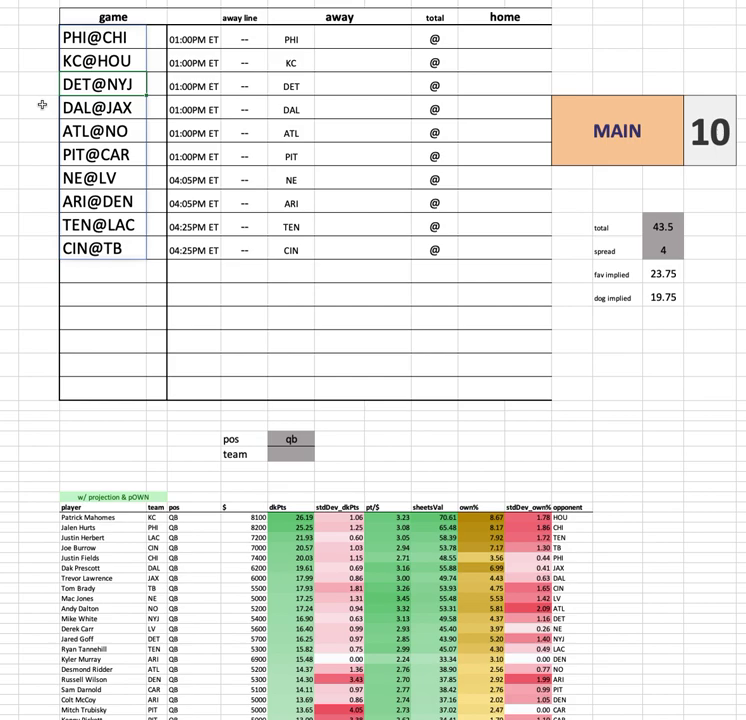
pyautogui.click(98, 107)
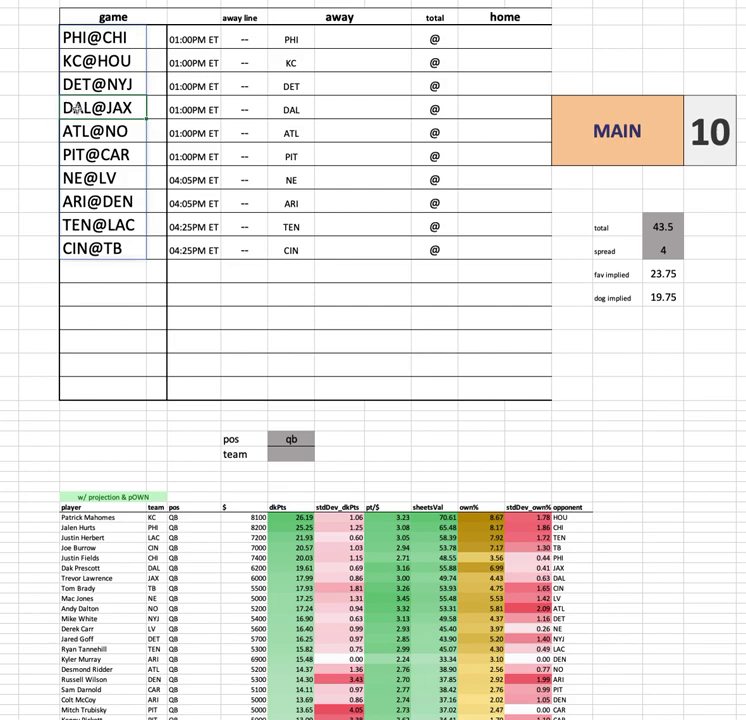
pyautogui.click(88, 124)
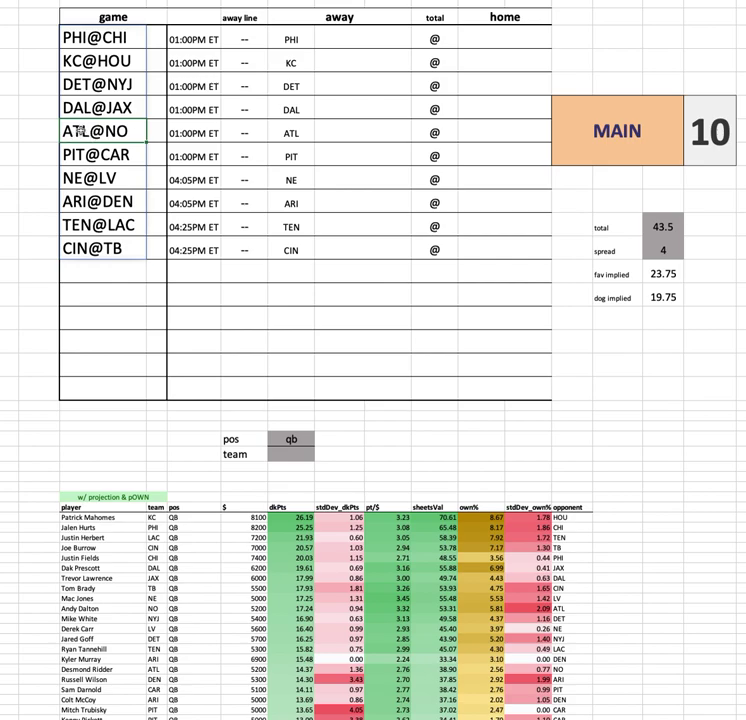
pyautogui.click(115, 155)
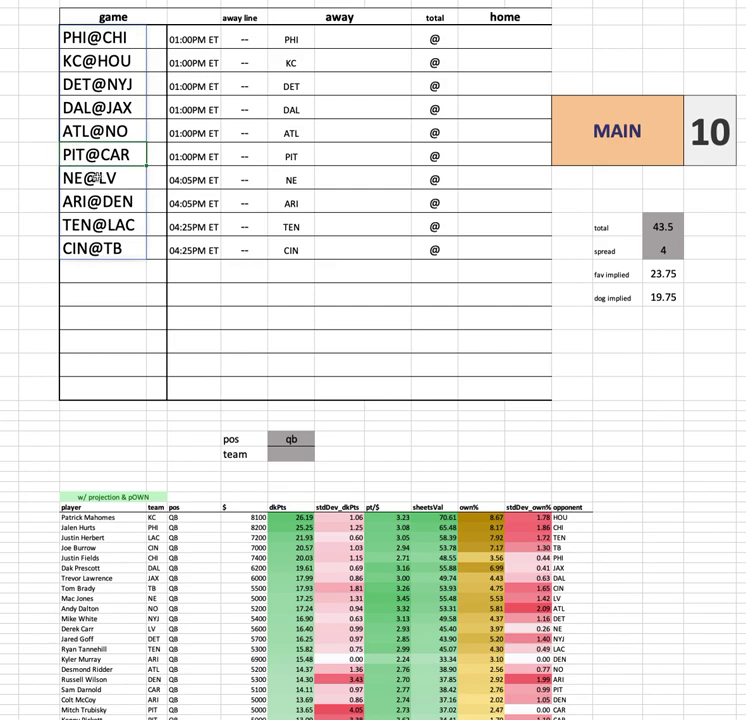
pyautogui.click(84, 177)
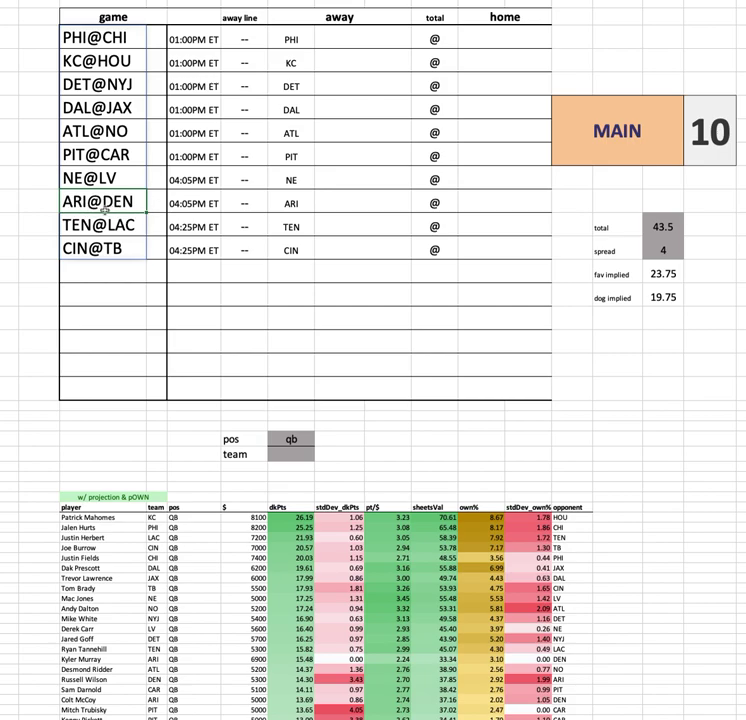
pyautogui.click(88, 225)
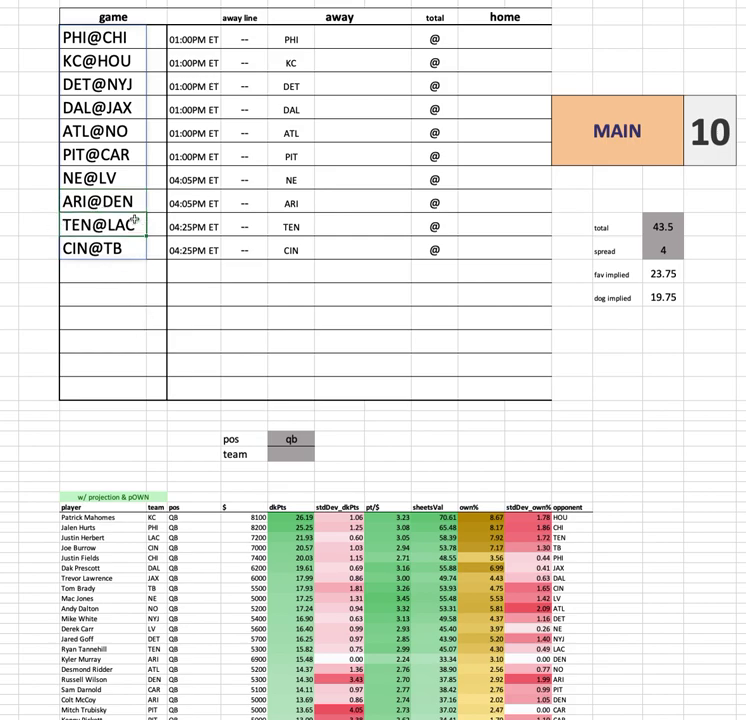
pyautogui.click(92, 246)
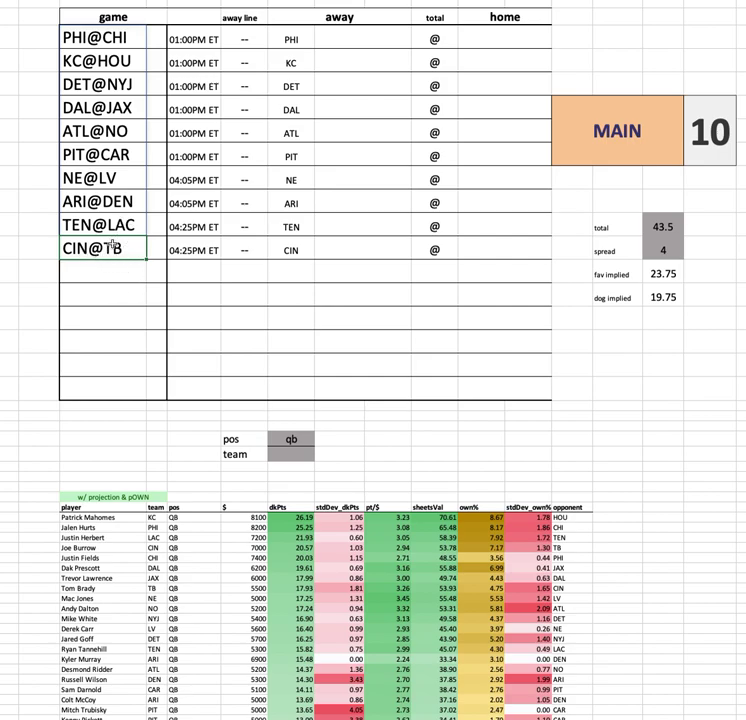
# Step: Look over the full quarterback table beneath the game list, down to the lowest projections
pyautogui.scroll(-3, 549, 400)
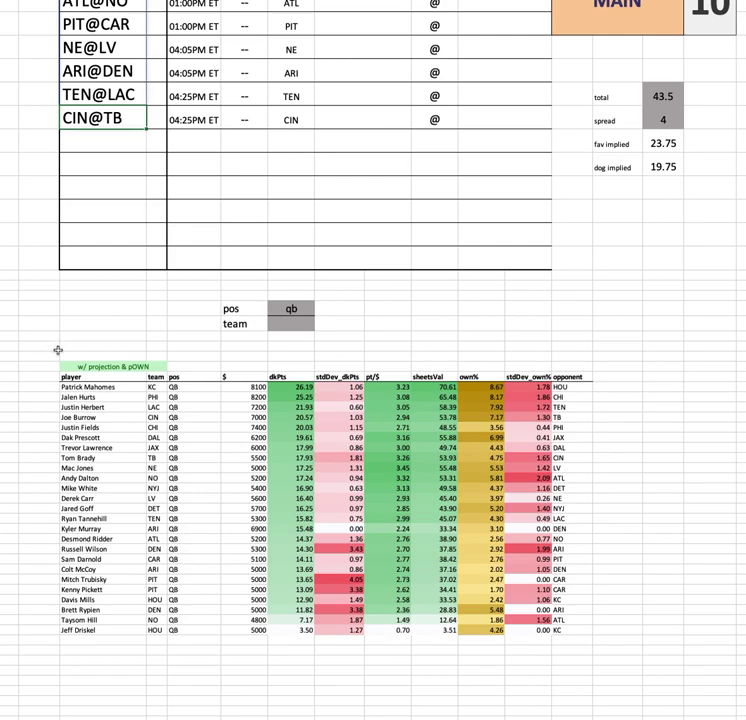
pyautogui.scroll(5, 55, 273)
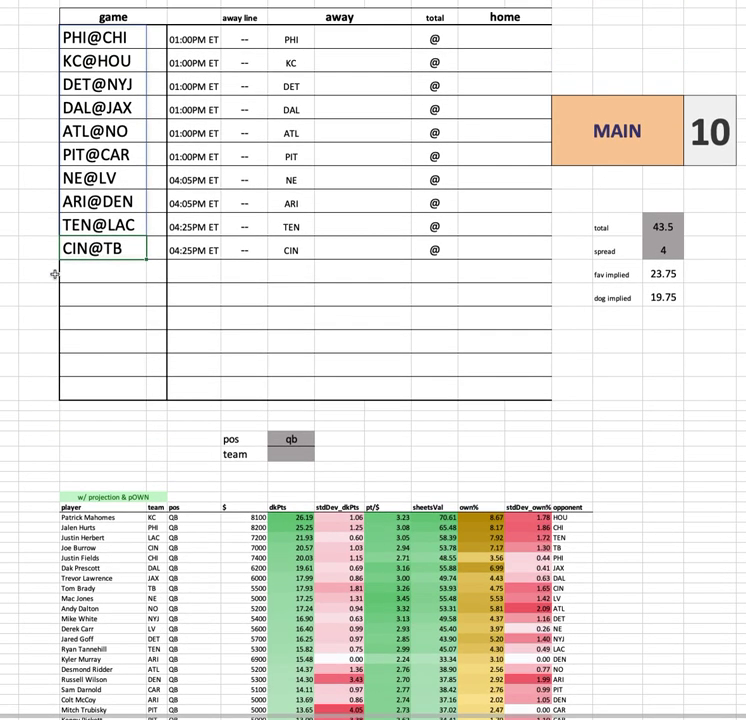
pyautogui.scroll(-4, 55, 267)
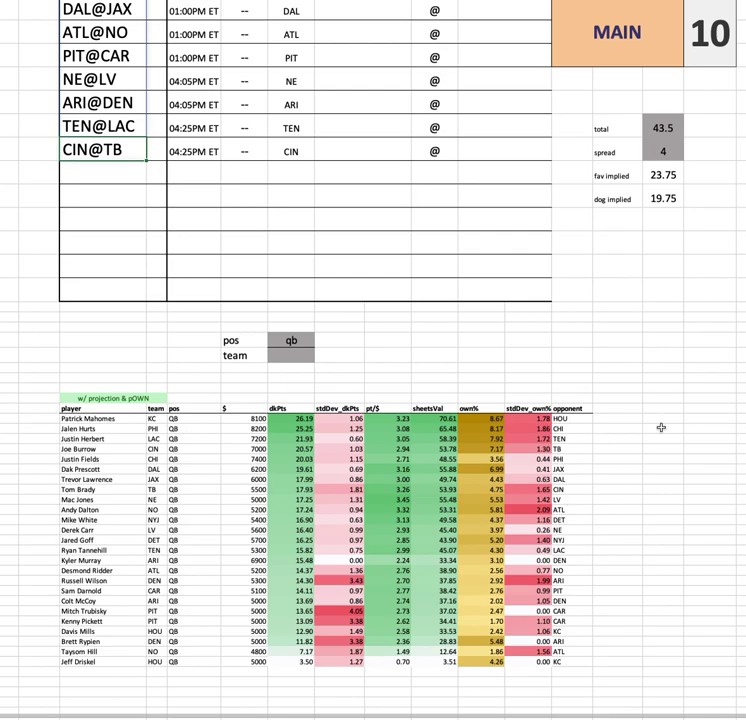